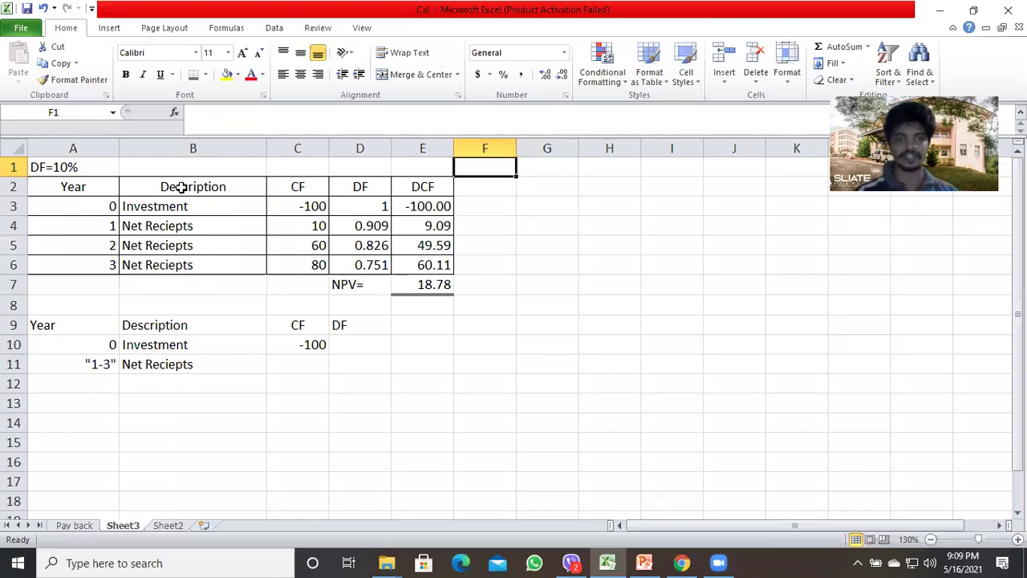
Examine the first table's headers and the discount factor formulas in D3:D6 on Sheet3
{"action": "key", "text": "Left"}
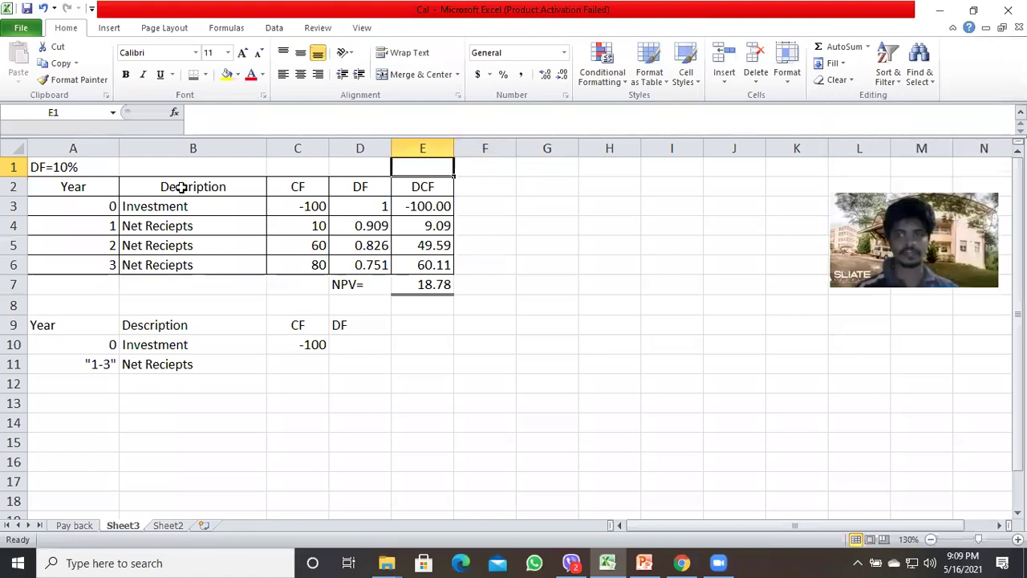
{"action": "key", "text": "Home"}
{"action": "key", "text": "Down"}
{"action": "key", "text": "Right"}
{"action": "key", "text": "Right"}
{"action": "key", "text": "Right"}
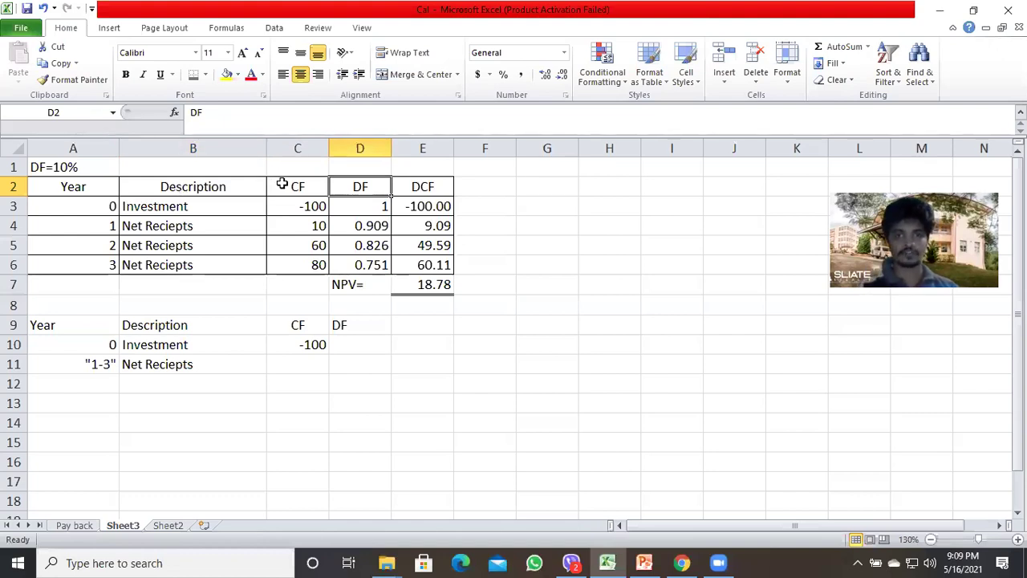
{"action": "left_click", "coordinate": [361, 207]}
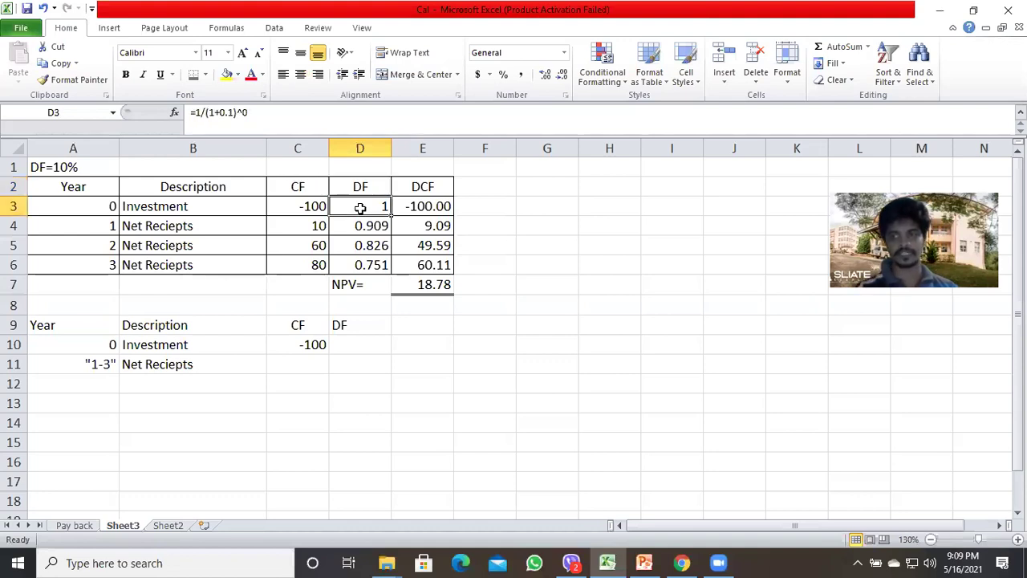
{"action": "key", "text": "Down"}
{"action": "key", "text": "Down"}
{"action": "key", "text": "Down"}
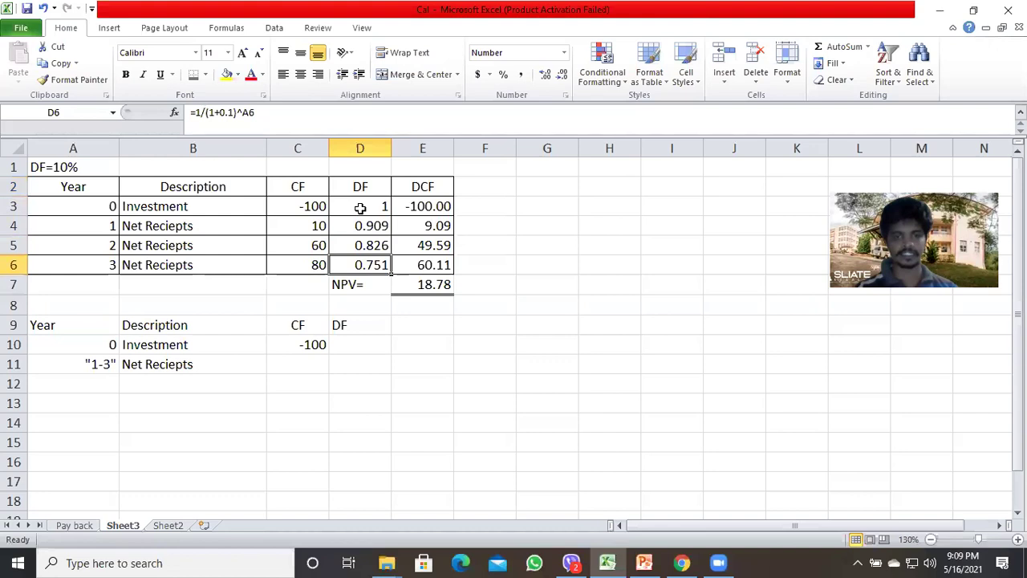
Compare the discount factor formula on Sheet2 with the DF column of the first table on Sheet3
{"action": "left_click", "coordinate": [167, 526]}
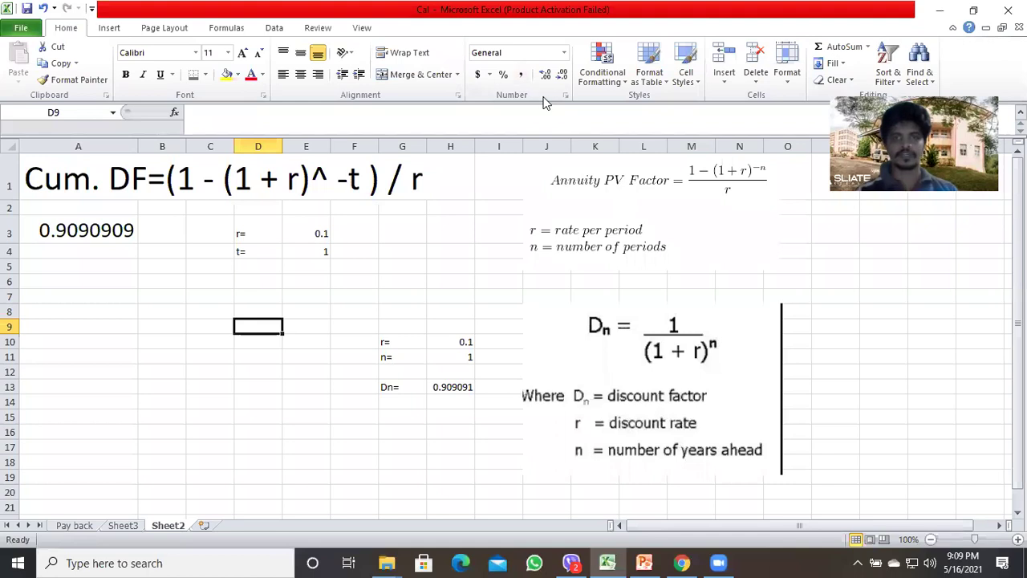
{"action": "left_click", "coordinate": [129, 524]}
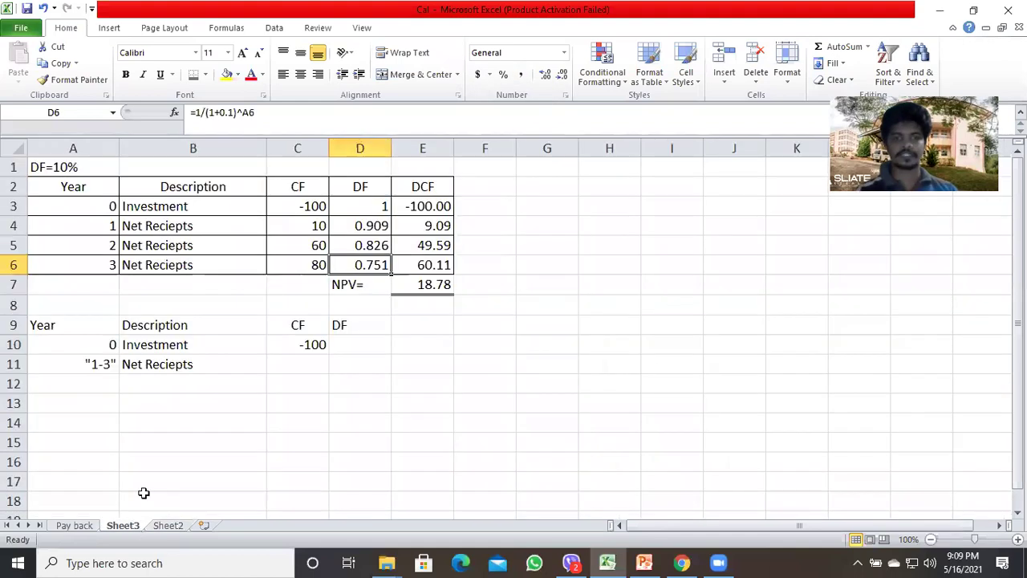
{"action": "left_click", "coordinate": [361, 202]}
{"action": "key", "text": "Down"}
{"action": "key", "text": "Down"}
{"action": "key", "text": "Down"}
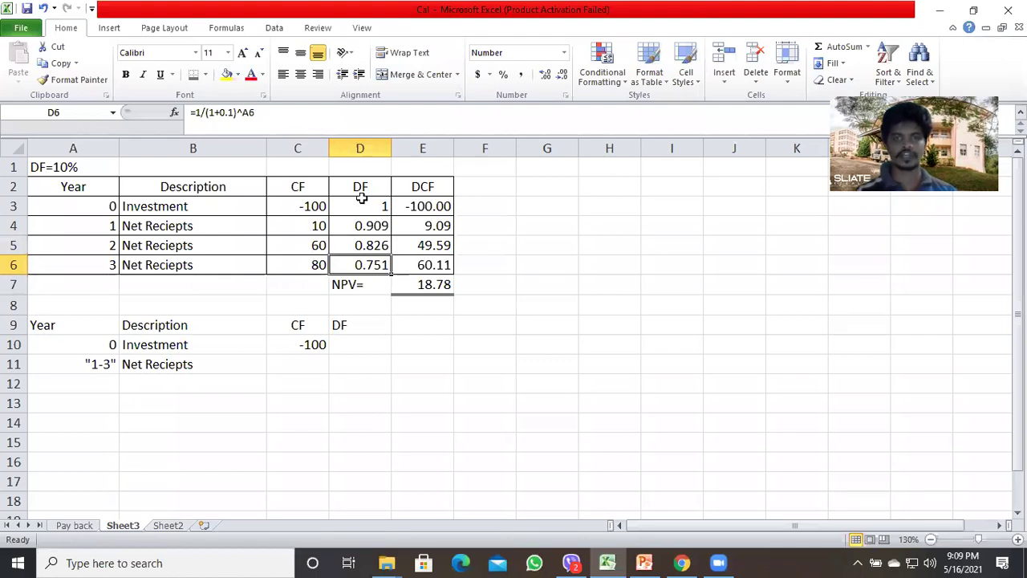
Examine the DCF formulas in column E and the NPV sum formula in E7
{"action": "left_click", "coordinate": [414, 188]}
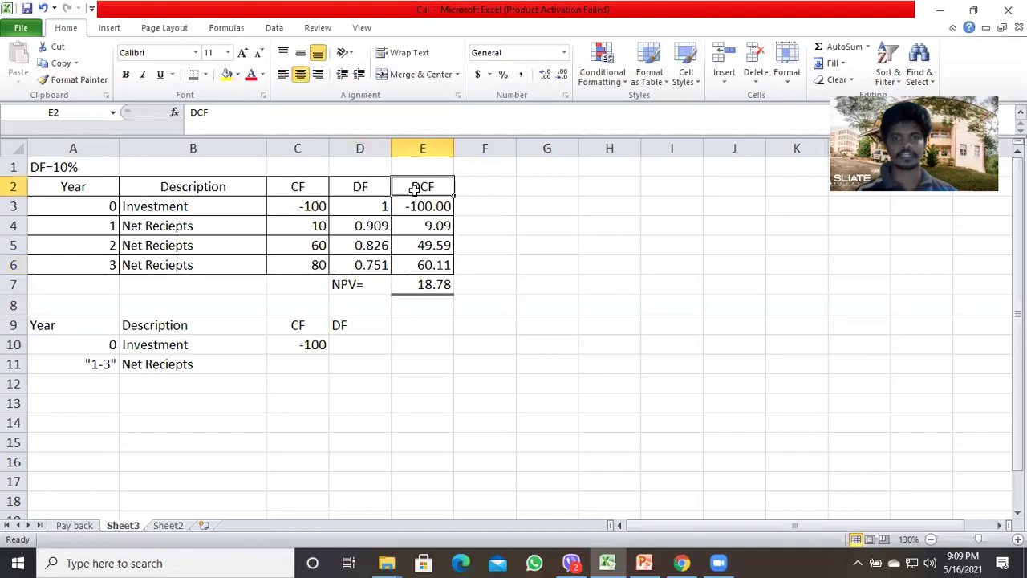
{"action": "key", "text": "Down"}
{"action": "key", "text": "Down"}
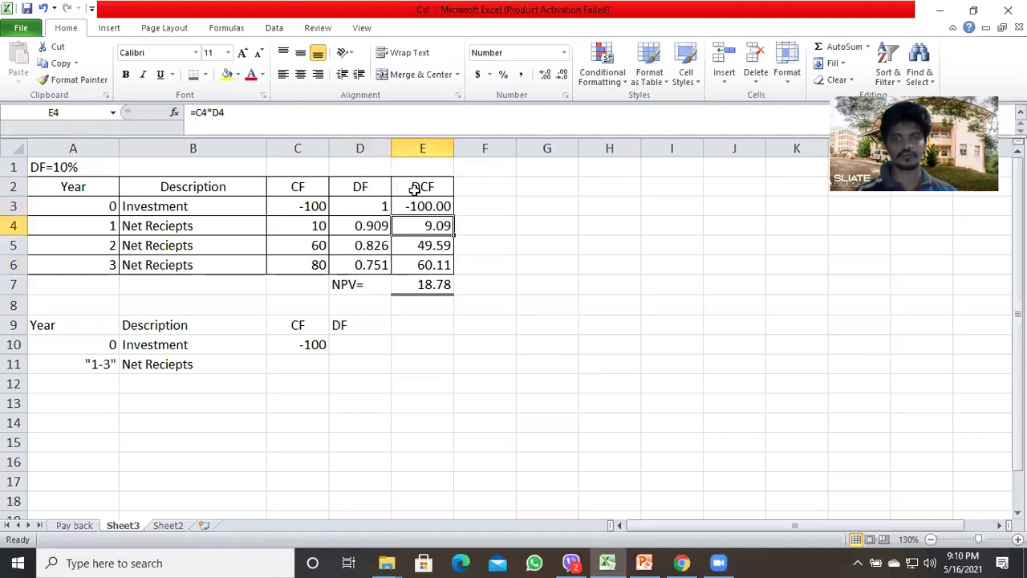
{"action": "key", "text": "Down"}
{"action": "key", "text": "Down"}
{"action": "key", "text": "Down"}
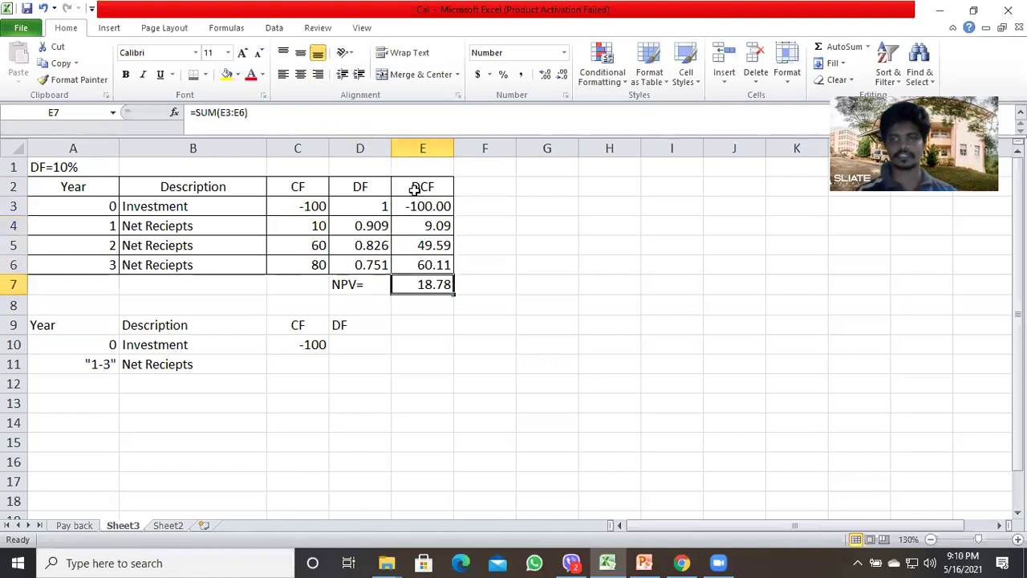
{"action": "key", "text": "Left"}
{"action": "key", "text": "Left"}
{"action": "key", "text": "Right"}
{"action": "key", "text": "Right"}
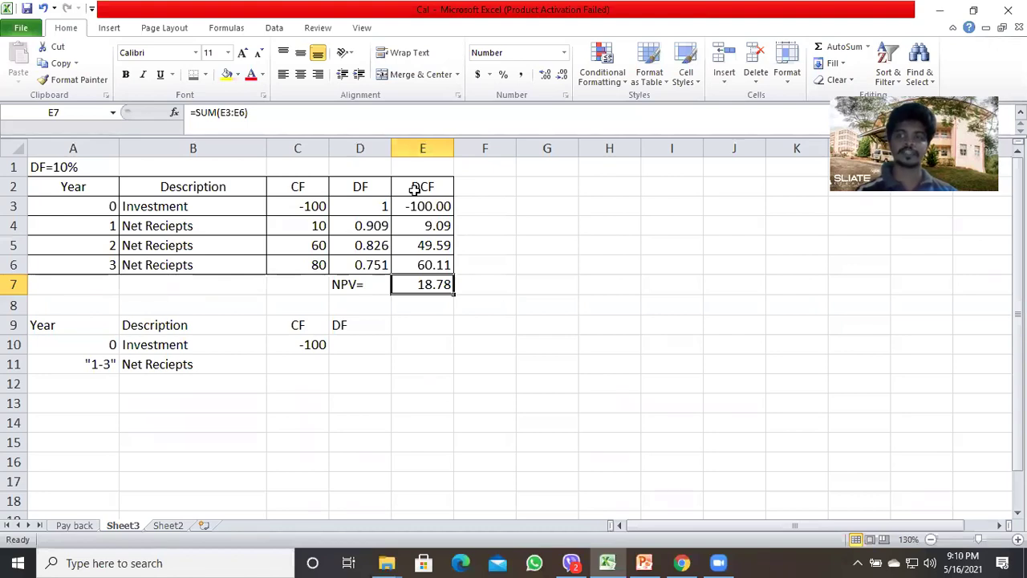
{"action": "left_click", "coordinate": [524, 277]}
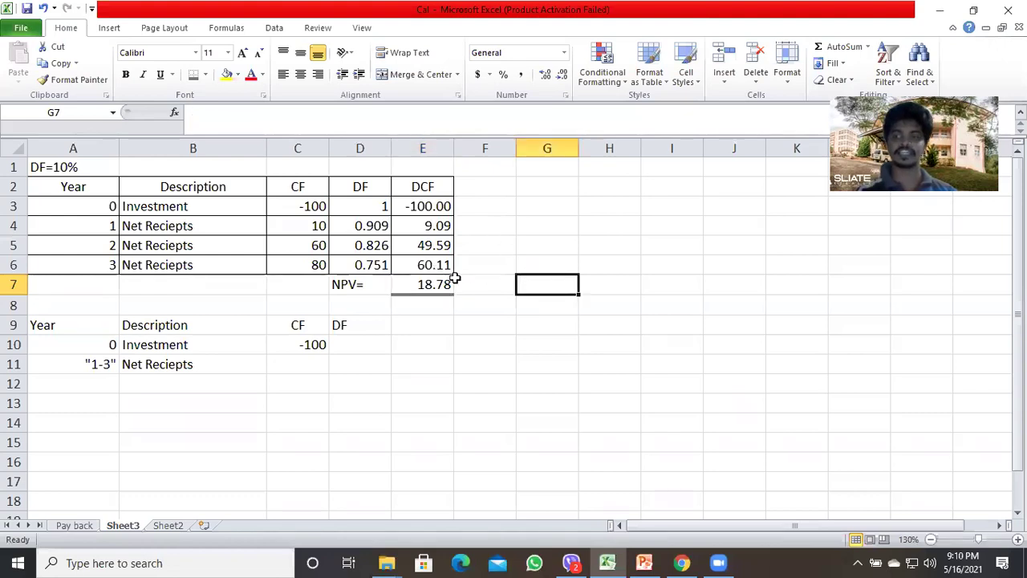
{"action": "left_click", "coordinate": [411, 290]}
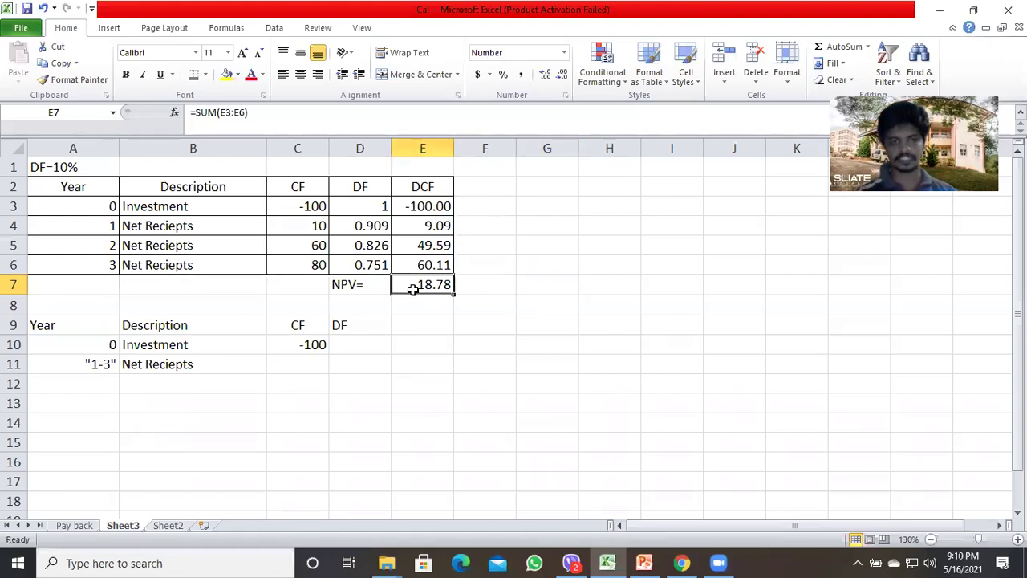
Enter 30 as the cash flow for the Net Reciepts row in C11 and check its year range entry in A11
{"action": "left_click", "coordinate": [234, 406]}
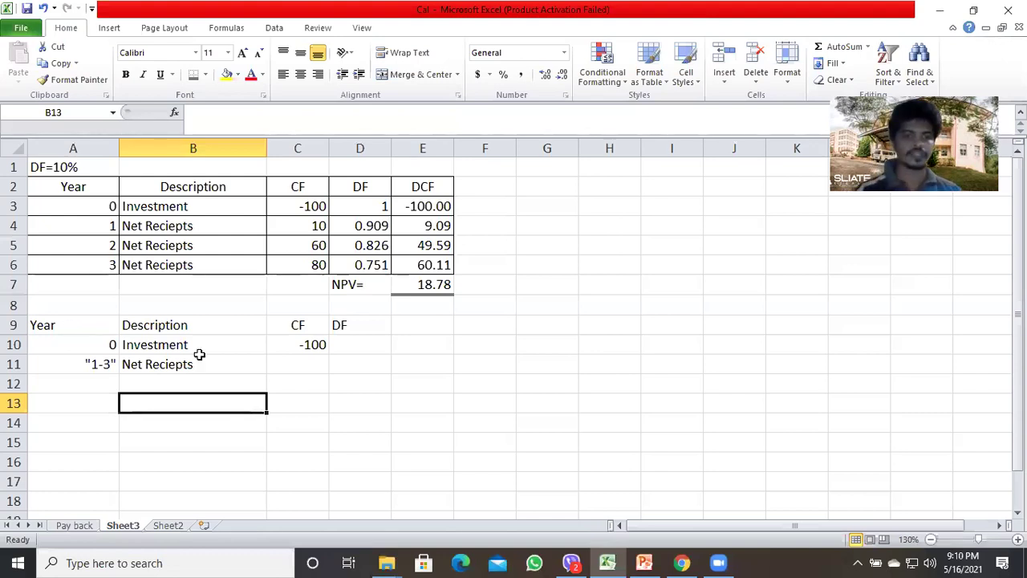
{"action": "left_click", "coordinate": [295, 361]}
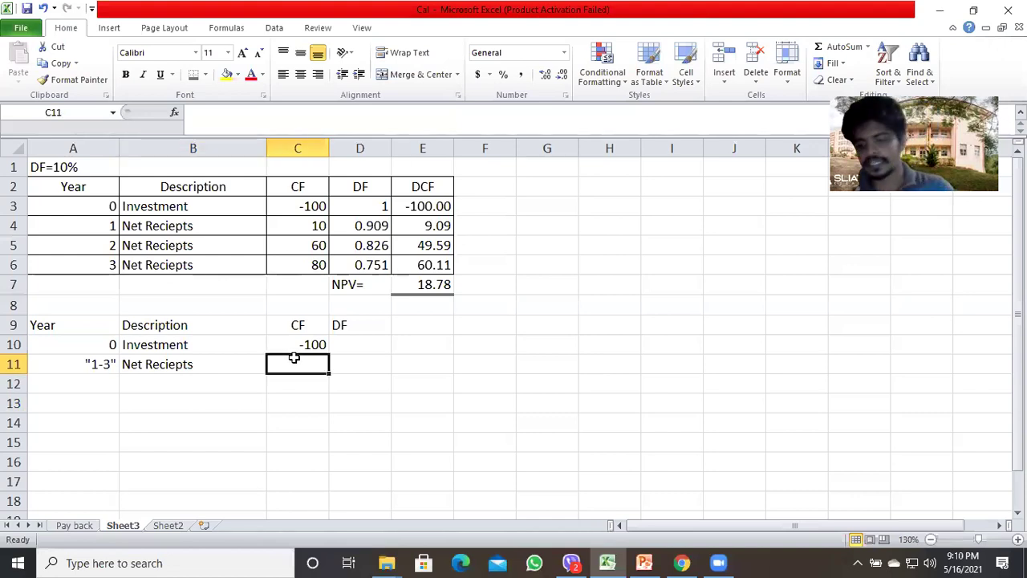
{"action": "type", "text": "30"}
{"action": "key", "text": "Return"}
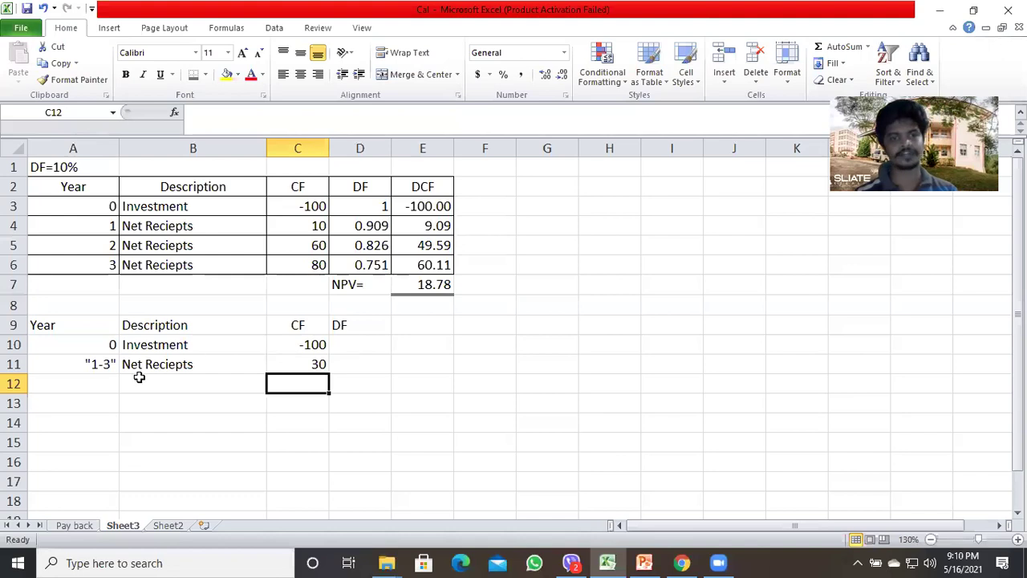
{"action": "left_click", "coordinate": [101, 365]}
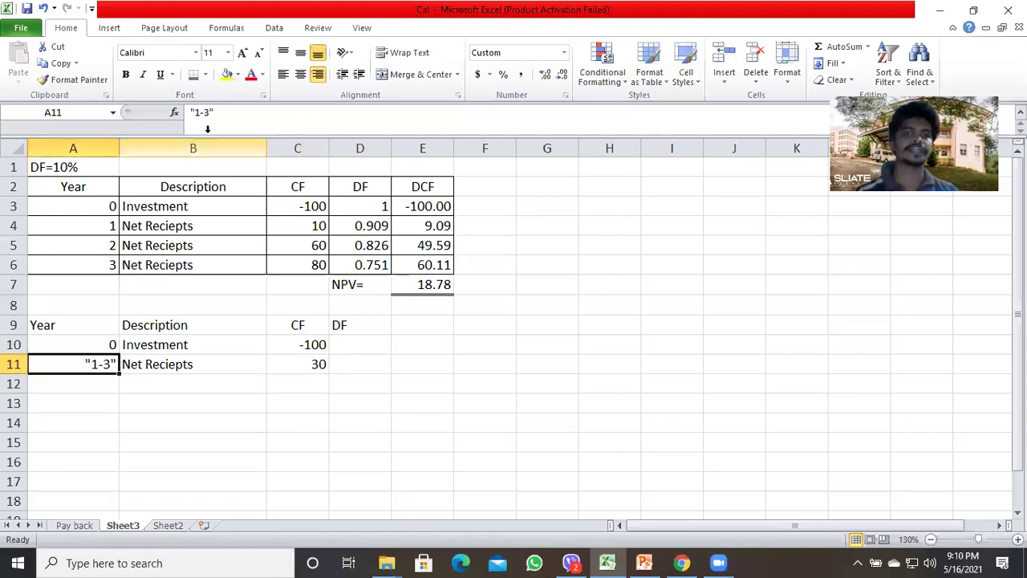
{"action": "left_click", "coordinate": [205, 112]}
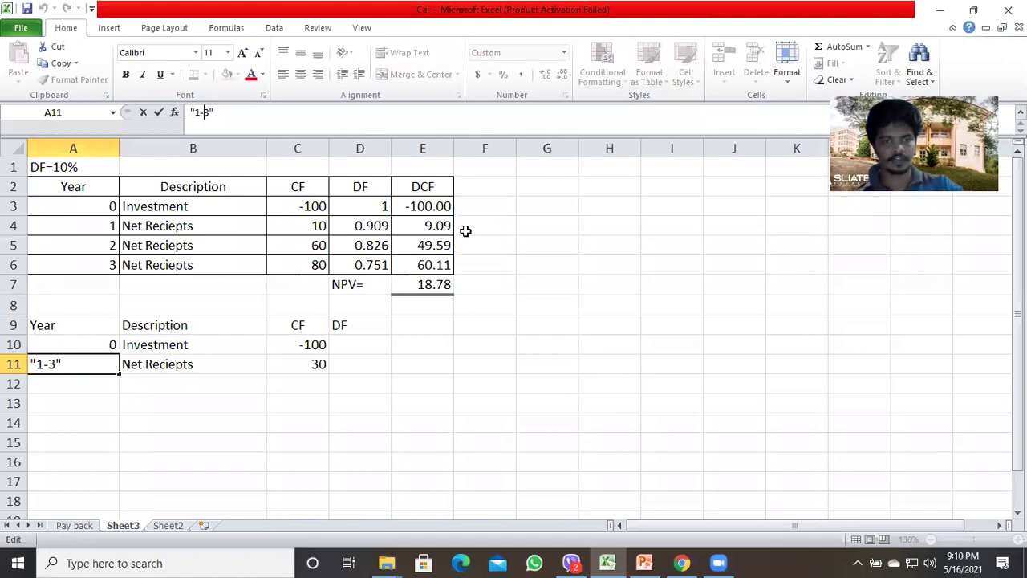
{"action": "key", "text": "Return"}
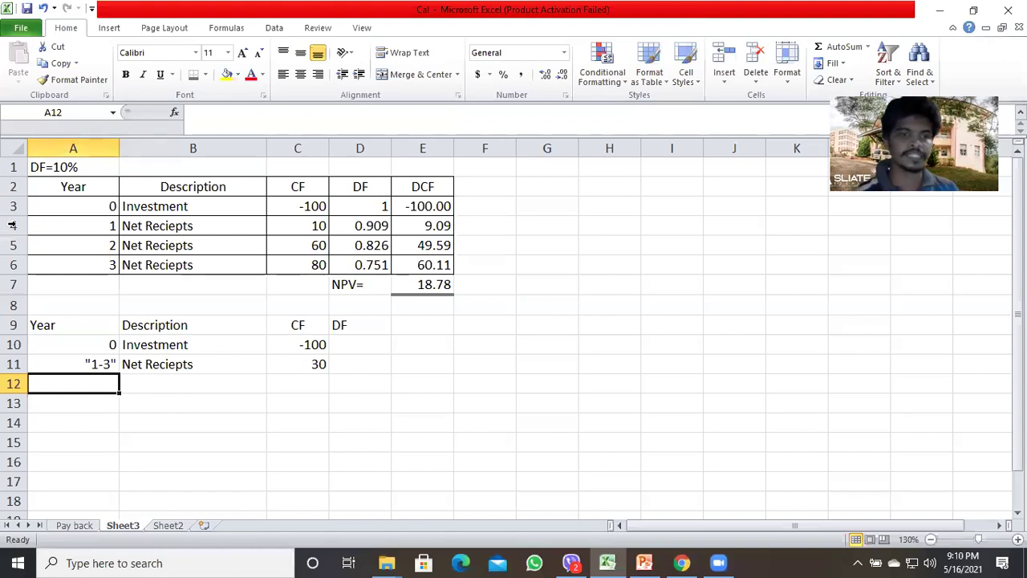
Add the label DF=10% in A8 above the second table
{"action": "left_click", "coordinate": [71, 305]}
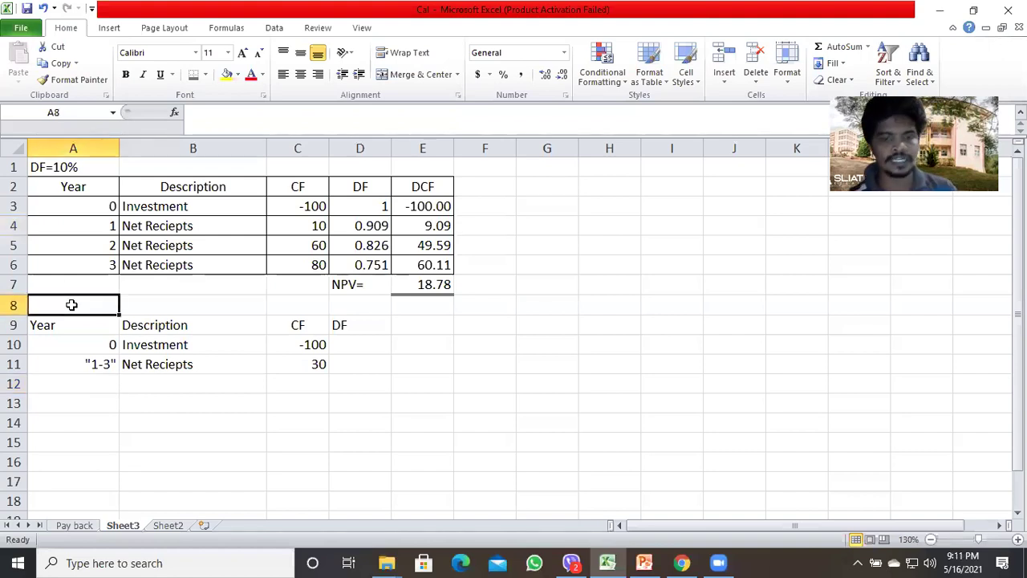
{"action": "type", "text": "Df"}
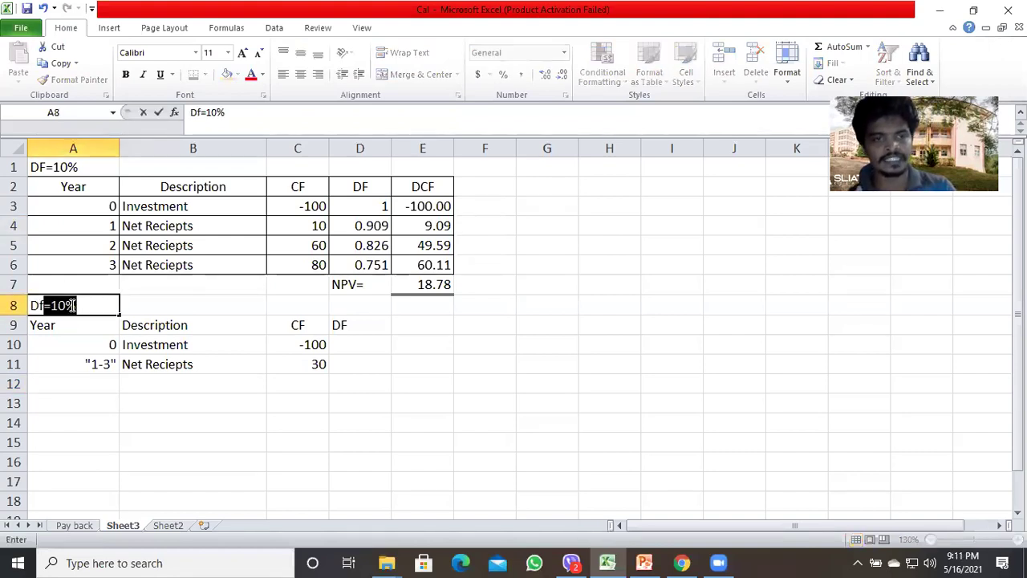
{"action": "key", "text": "Return"}
{"action": "key", "text": "Return"}
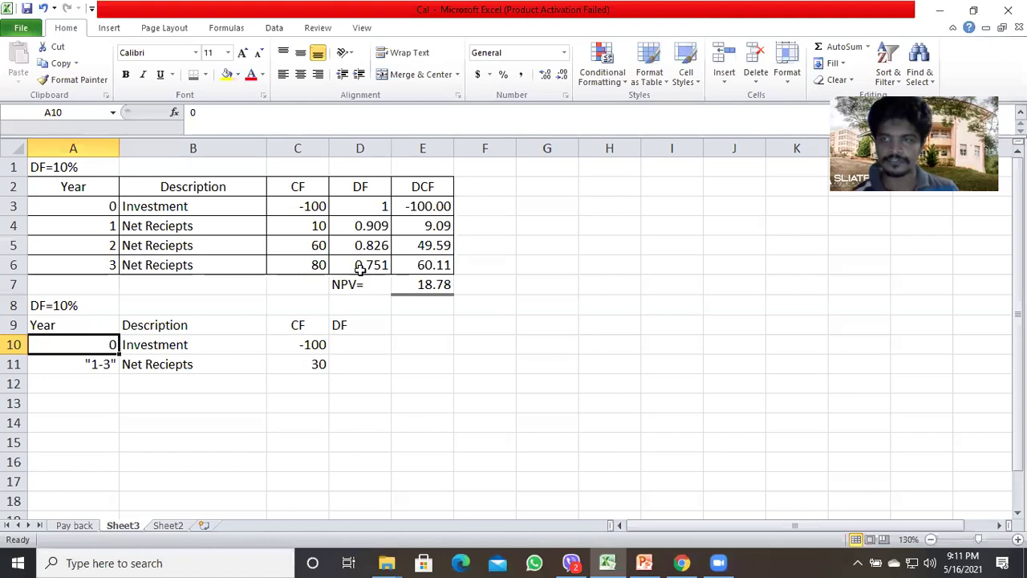
Set the number of periods t to 3 for the cumulative discount factor calculation on Sheet2
{"action": "left_click", "coordinate": [161, 527]}
{"action": "left_click", "coordinate": [122, 525]}
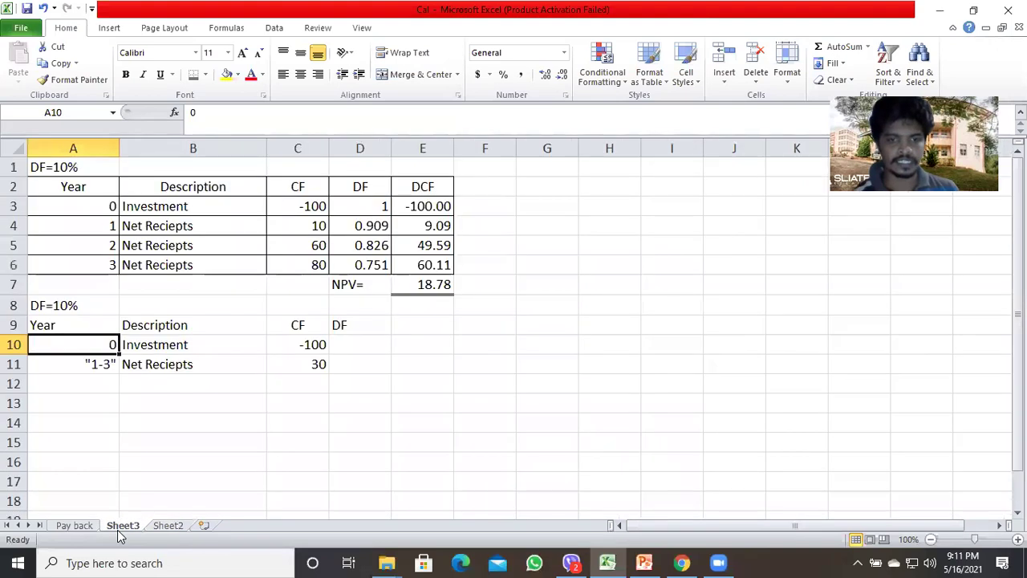
{"action": "left_click", "coordinate": [308, 371]}
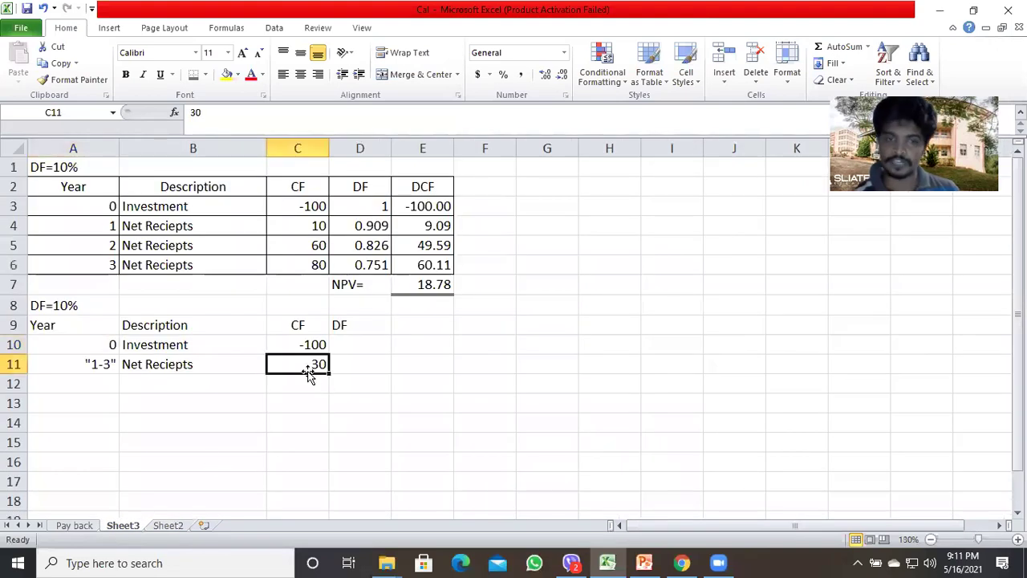
{"action": "left_click", "coordinate": [181, 526]}
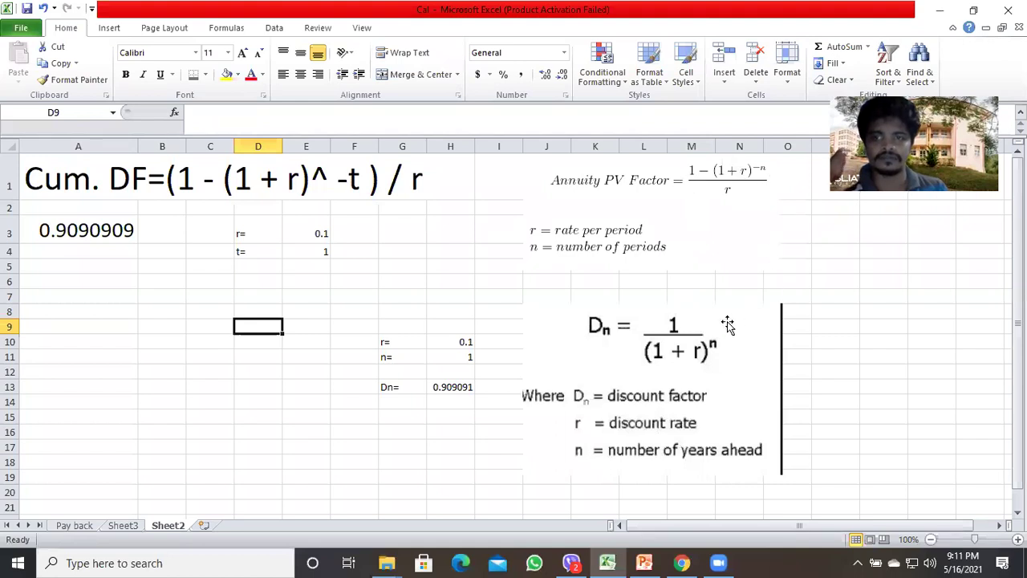
{"action": "left_click", "coordinate": [197, 353]}
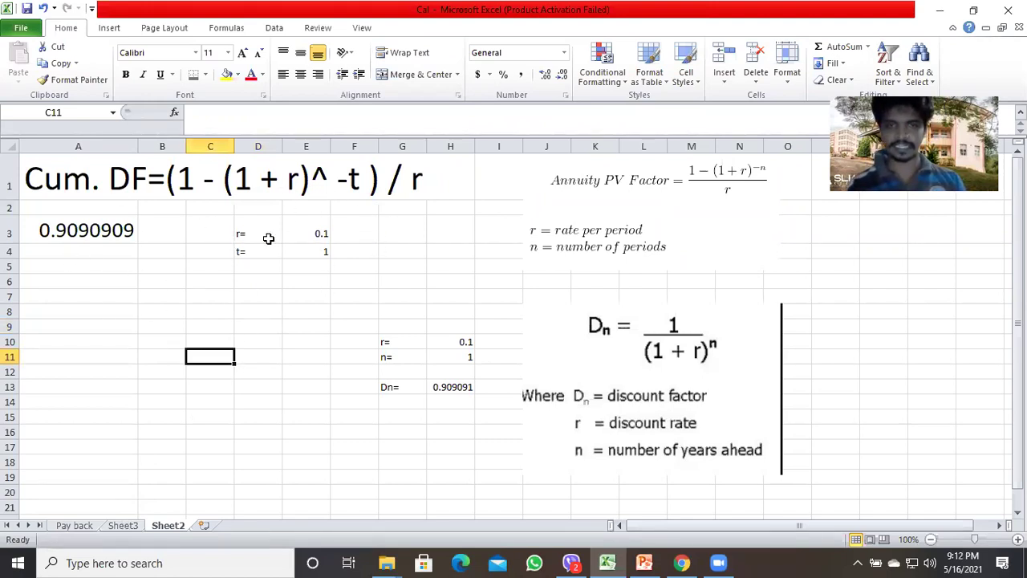
{"action": "left_click", "coordinate": [301, 234]}
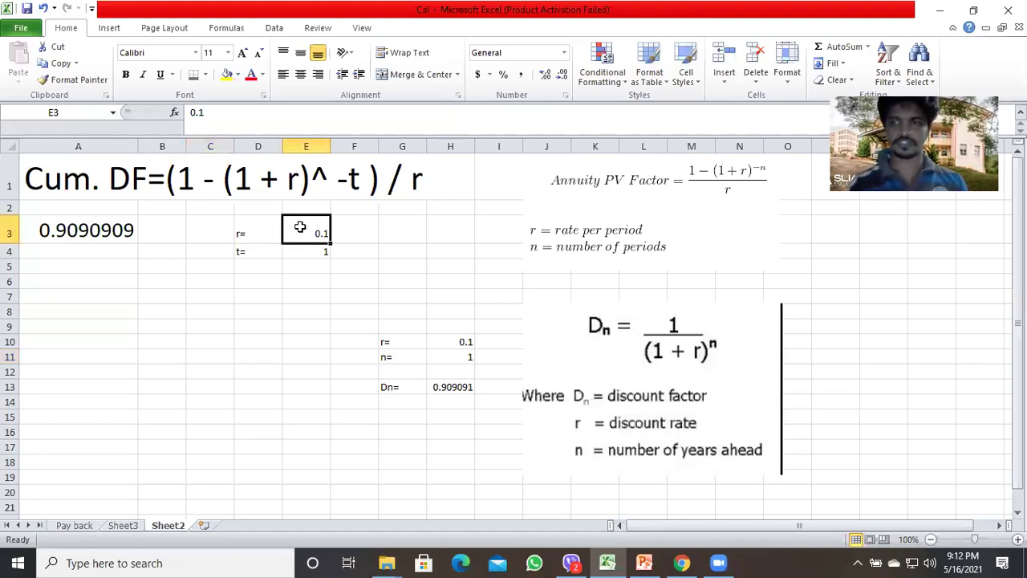
{"action": "left_click", "coordinate": [299, 255]}
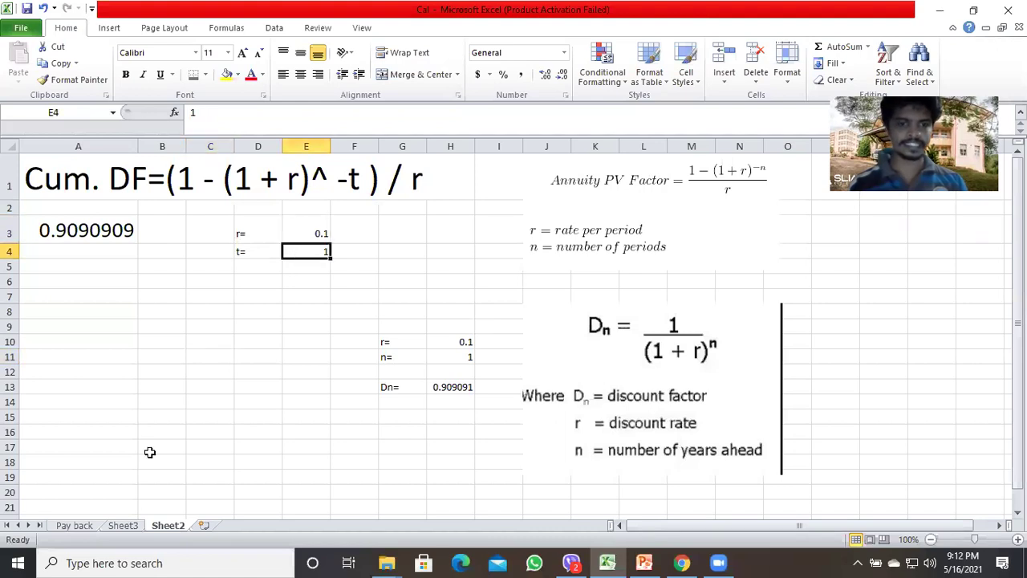
{"action": "left_click", "coordinate": [128, 525]}
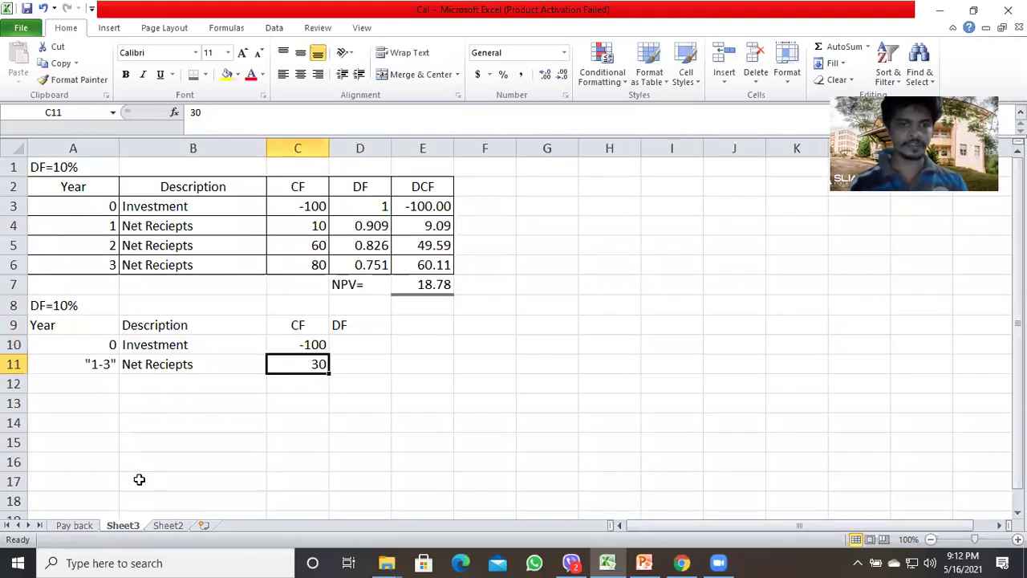
{"action": "left_click", "coordinate": [168, 526]}
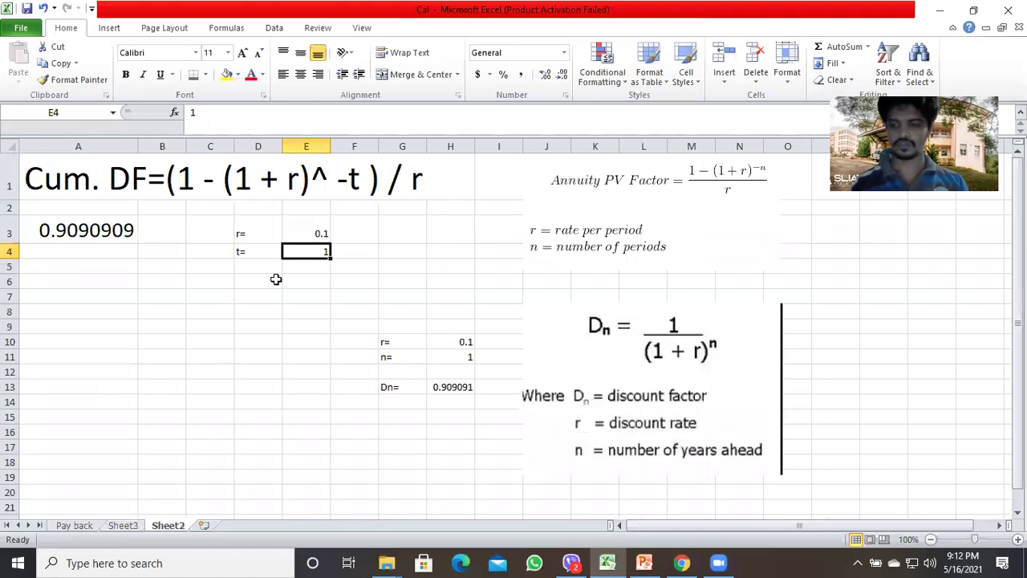
{"action": "type", "text": "3"}
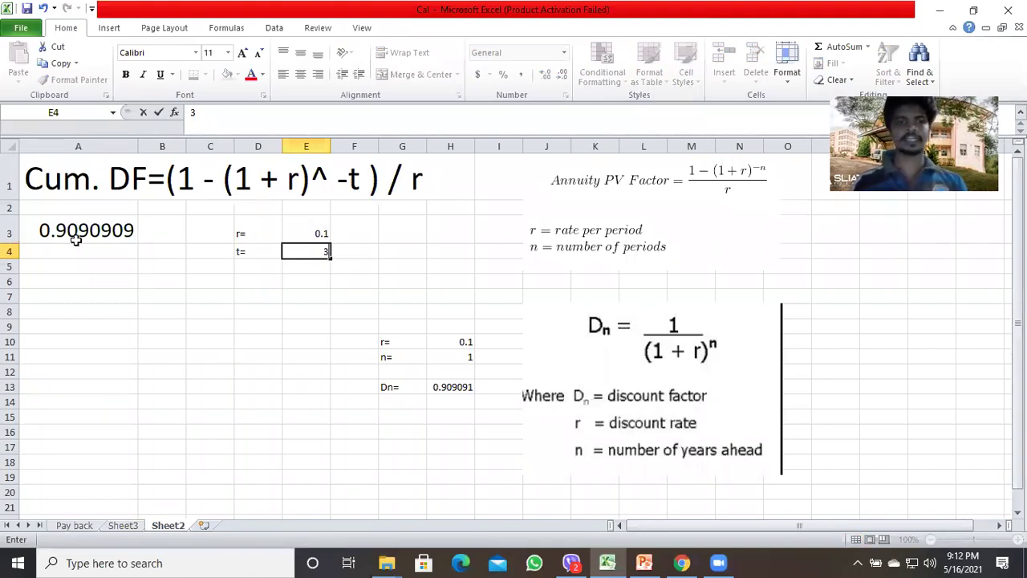
{"action": "key", "text": "Return"}
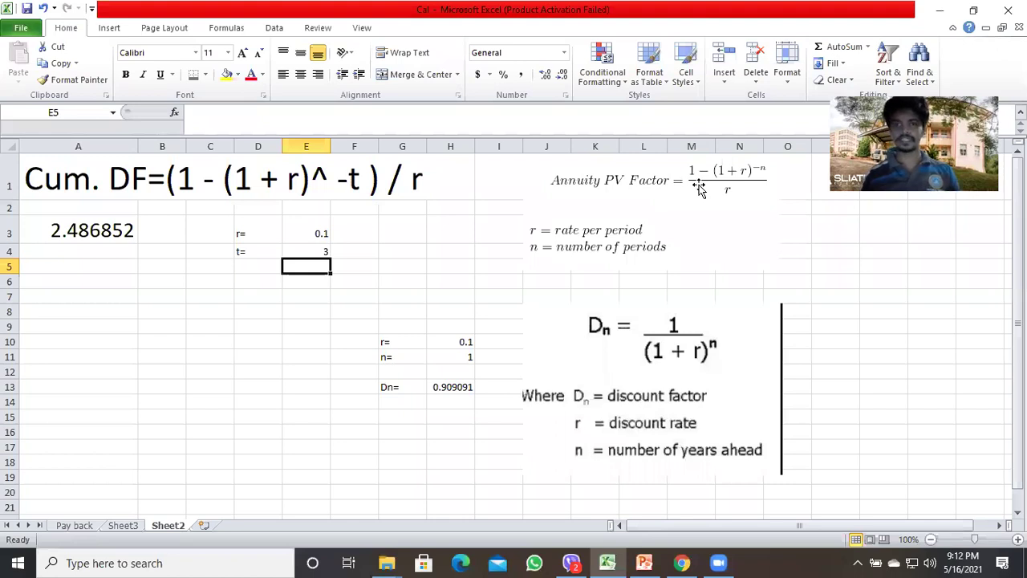
Examine the cumulative discount factor formula in A3 on Sheet2 and compare it with the tables on Sheet3
{"action": "left_click", "coordinate": [60, 232]}
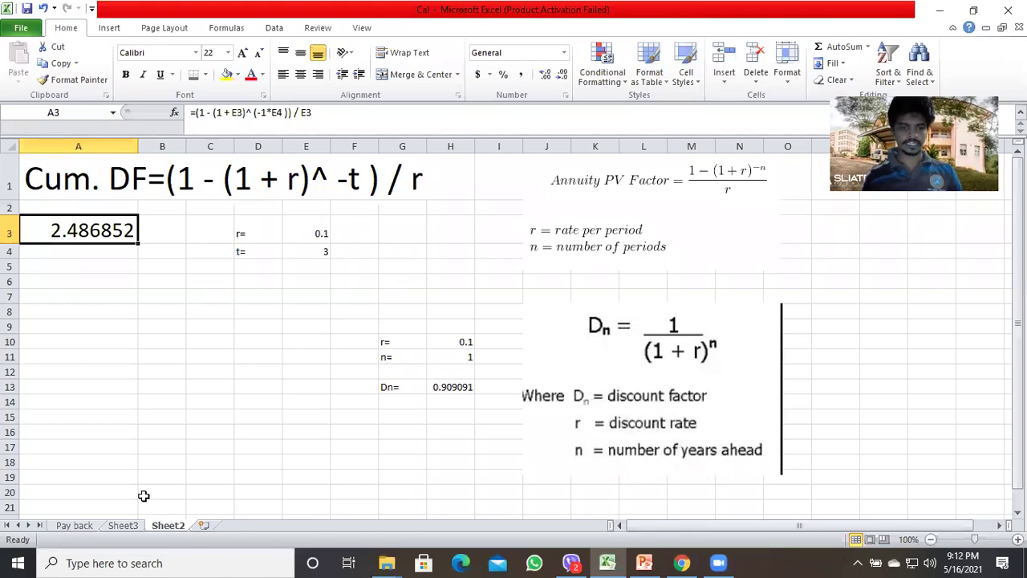
{"action": "left_click", "coordinate": [122, 529]}
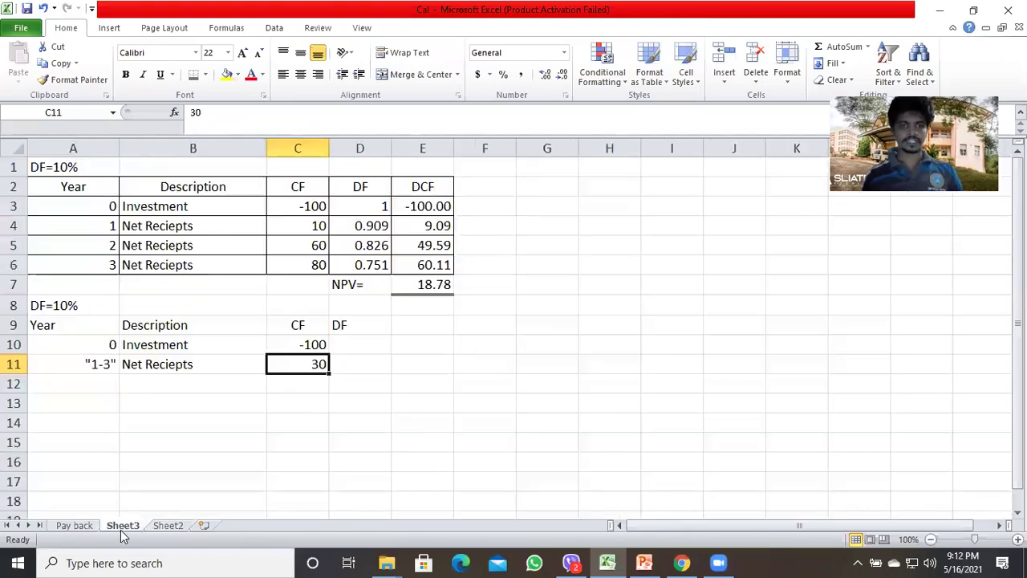
{"action": "left_click", "coordinate": [165, 526]}
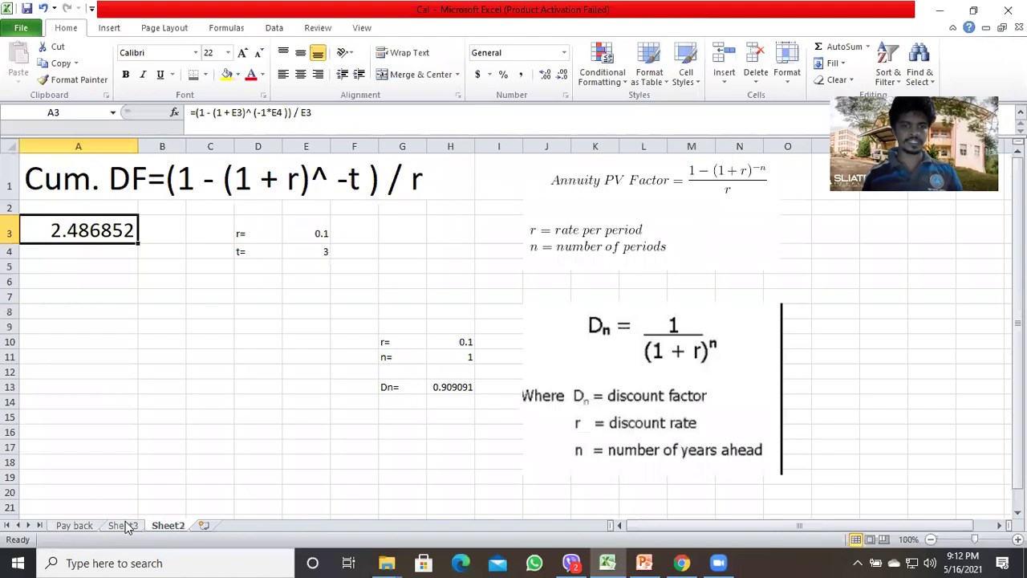
{"action": "left_click", "coordinate": [124, 525]}
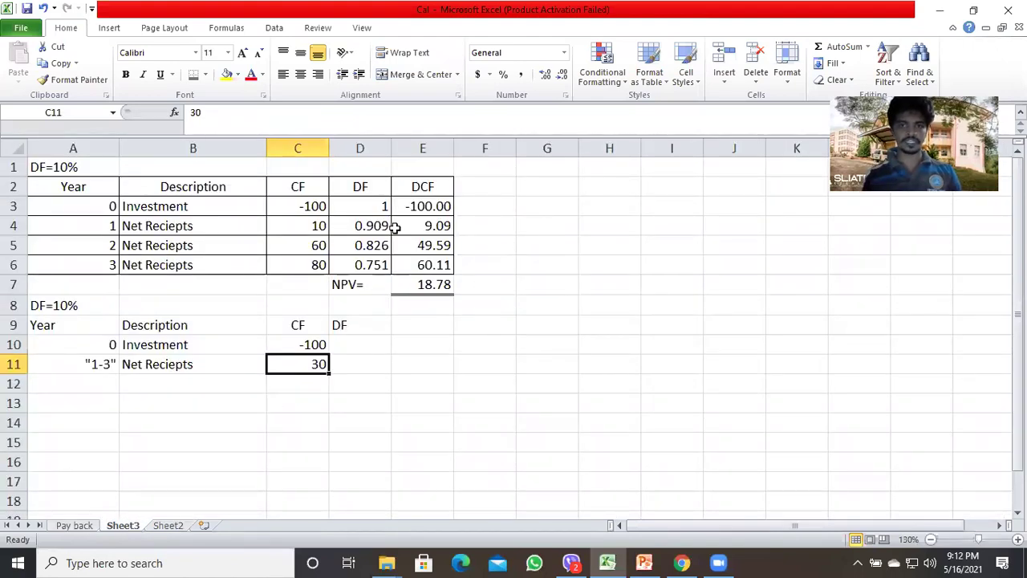
Add up the yearly discount factors for years 1 to 3 in G6 with the formula =D4+D5+D6
{"action": "left_click", "coordinate": [559, 241]}
{"action": "left_click", "coordinate": [559, 268]}
{"action": "type", "text": "="}
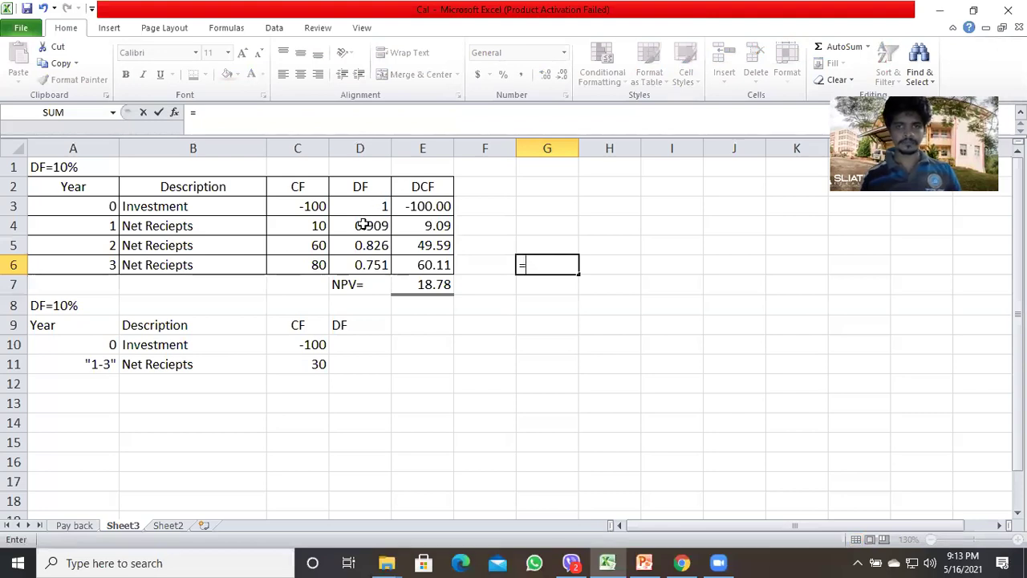
{"action": "left_click", "coordinate": [361, 227]}
{"action": "type", "text": "+"}
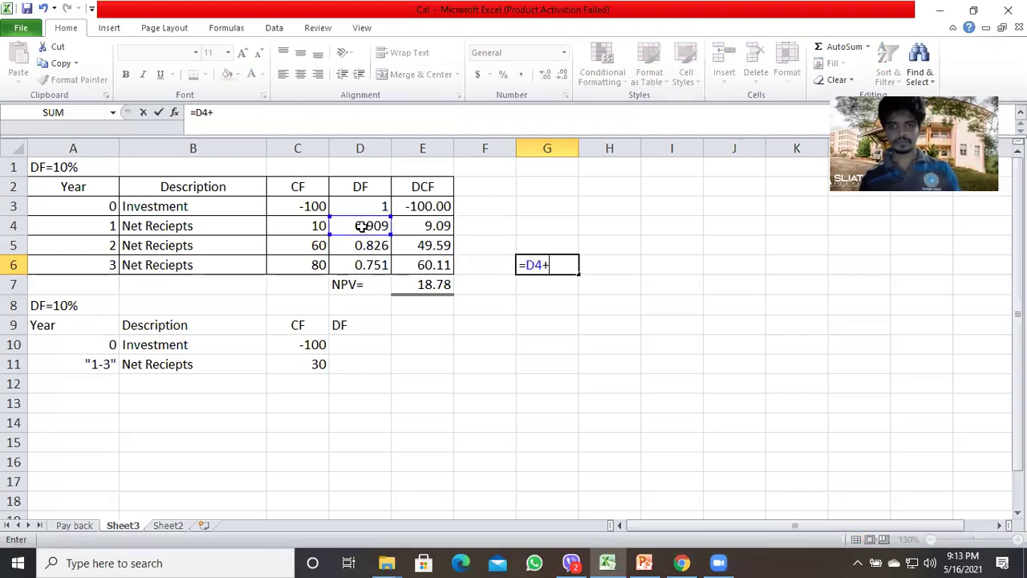
{"action": "left_click", "coordinate": [356, 245]}
{"action": "type", "text": "+"}
{"action": "left_click", "coordinate": [356, 265]}
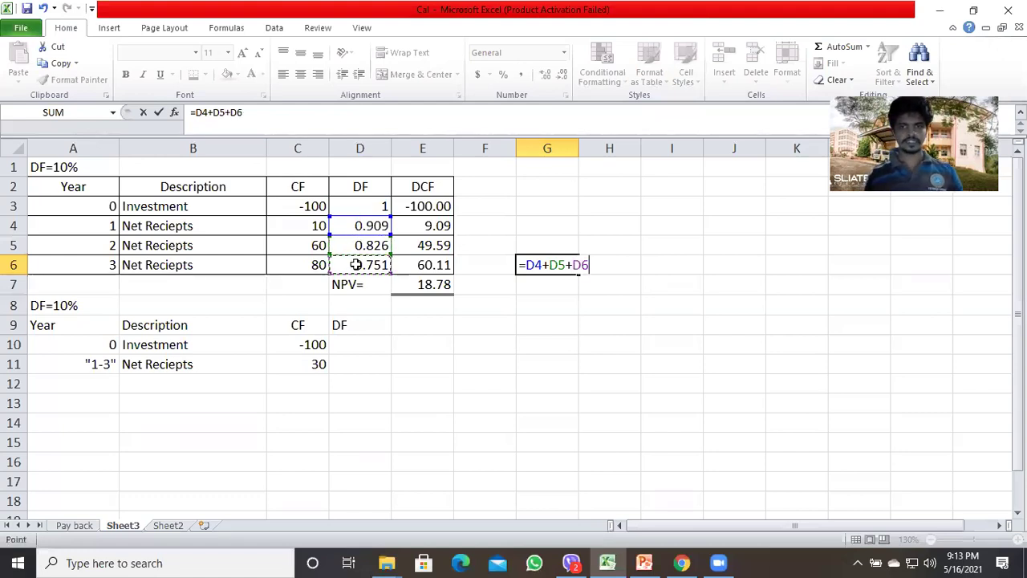
{"action": "key", "text": "Return"}
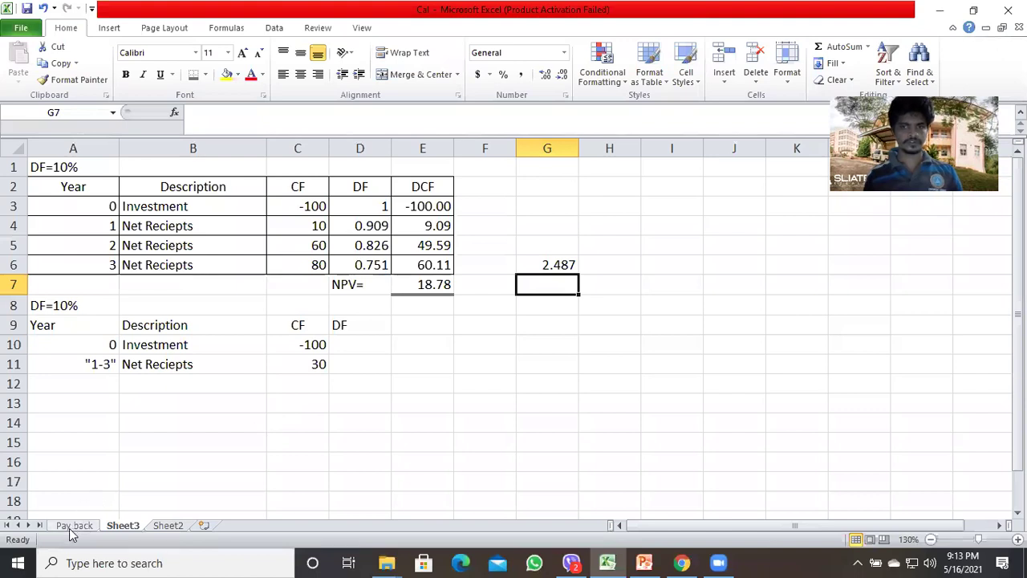
Check the cumulative factor on Sheet2 and enter discount factors 1 in D10 and 2.487 in D11 on Sheet3
{"action": "left_click", "coordinate": [168, 524]}
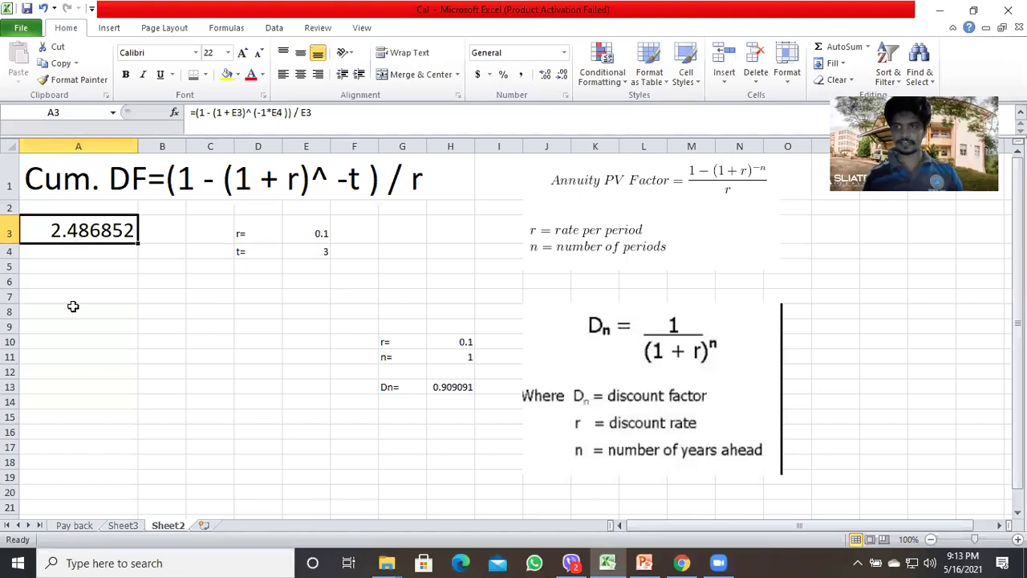
{"action": "left_click", "coordinate": [123, 526]}
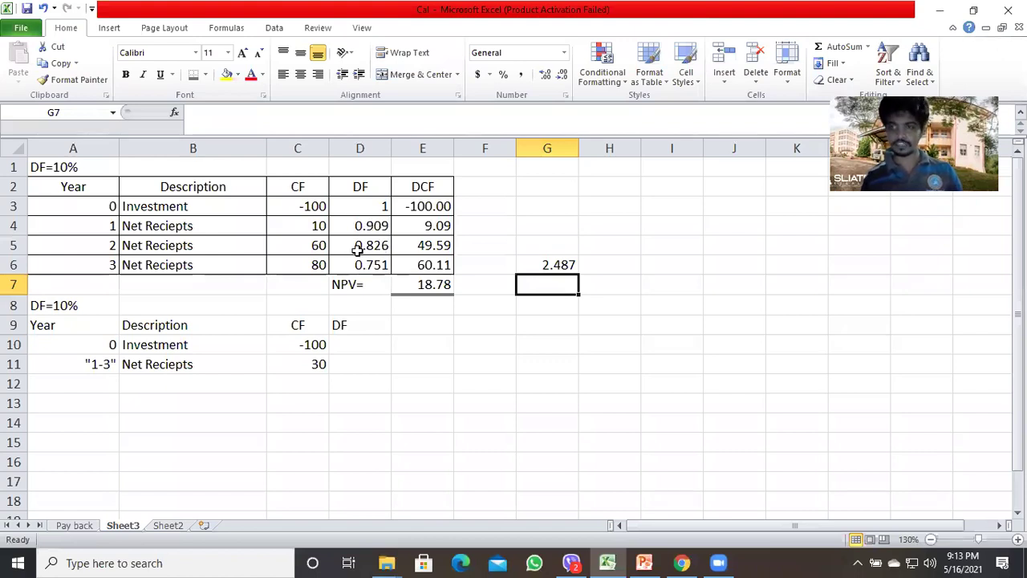
{"action": "left_click", "coordinate": [351, 343]}
{"action": "type", "text": "1"}
{"action": "key", "text": "Return"}
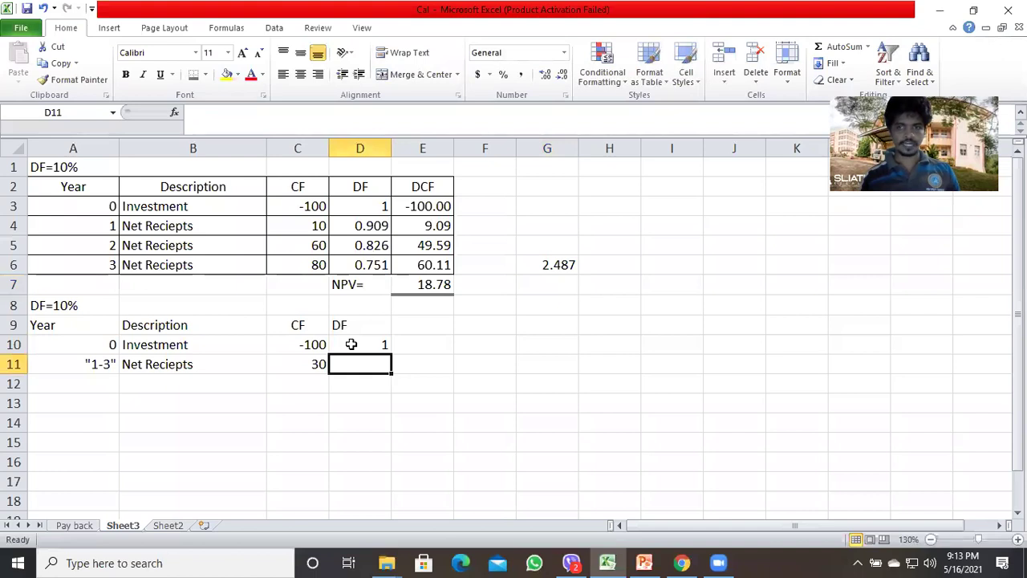
{"action": "type", "text": "2"}
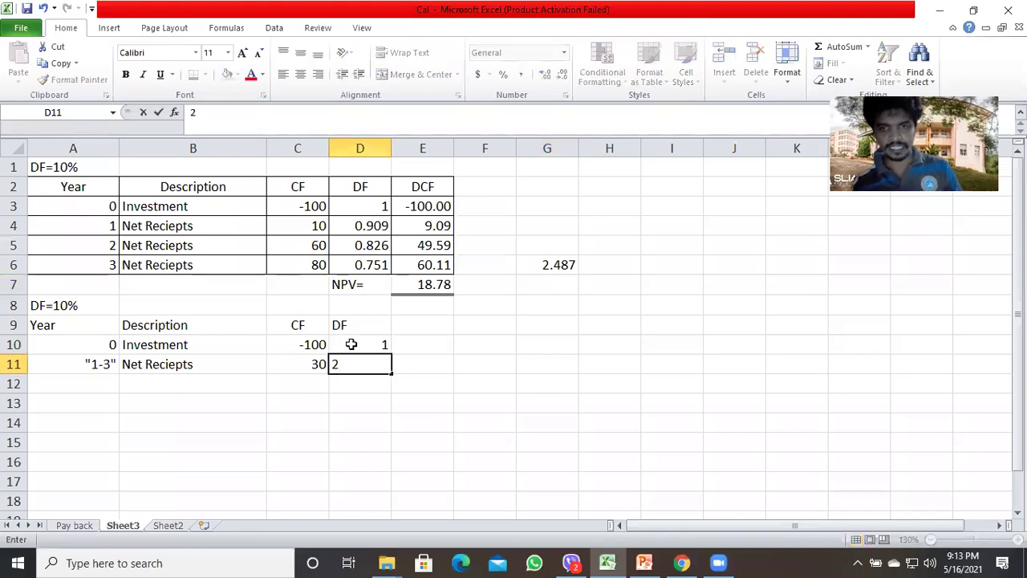
{"action": "type", "text": ".48"}
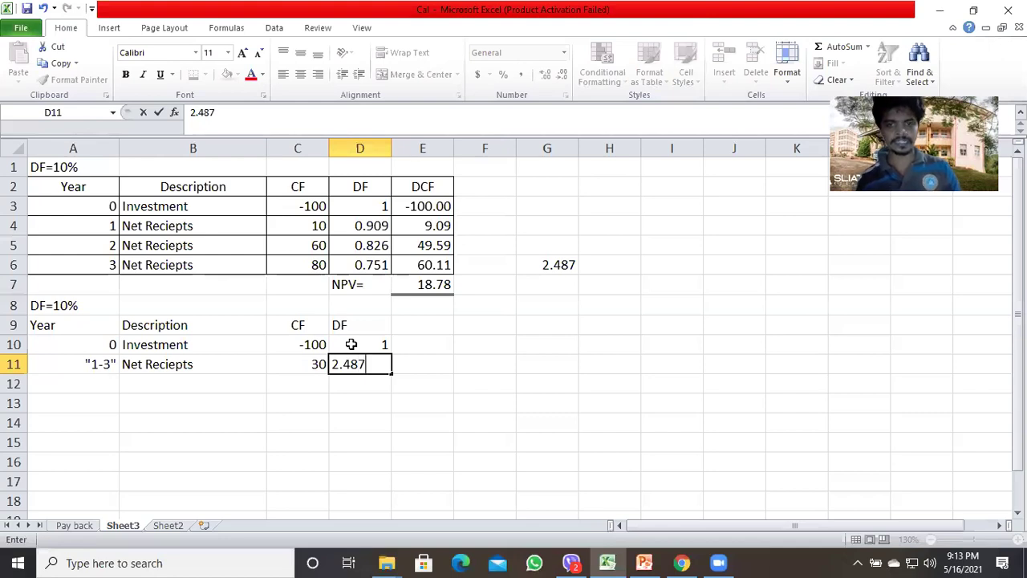
{"action": "type", "text": "7"}
{"action": "key", "text": "Right"}
Add the column header DCF in E9 of the second table
{"action": "key", "text": "Up"}
{"action": "key", "text": "Up"}
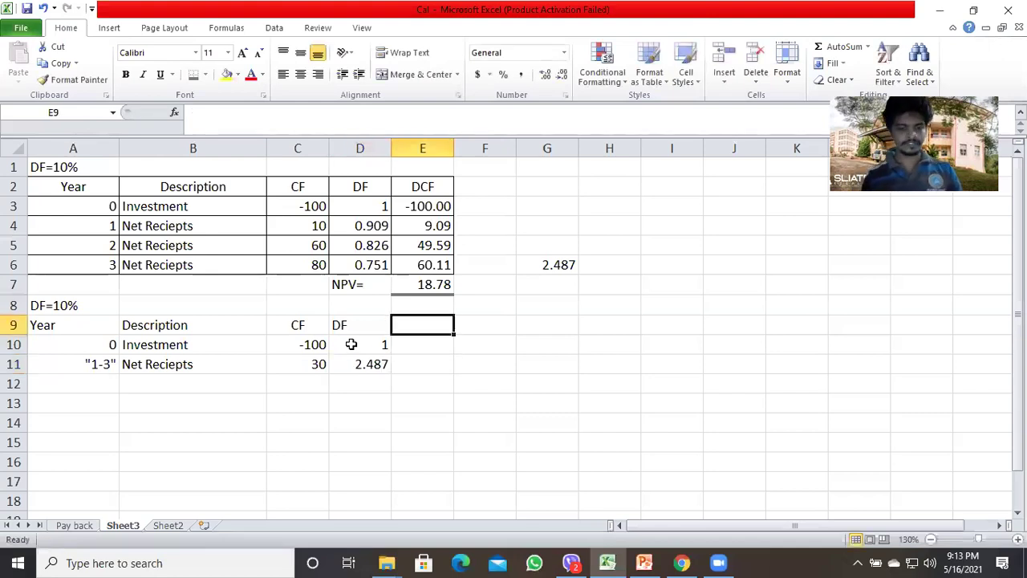
{"action": "type", "text": "DCF"}
{"action": "key", "text": "Return"}
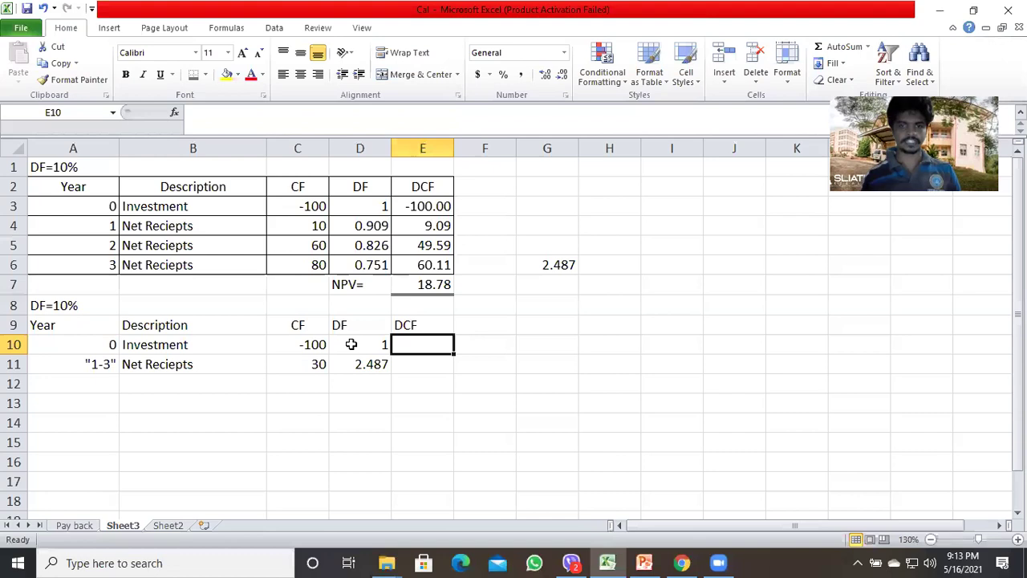
Calculate the discounted cash flow in E10 with =C10*D10 and fill the formula down to E11
{"action": "type", "text": "="}
{"action": "left_click", "coordinate": [300, 344]}
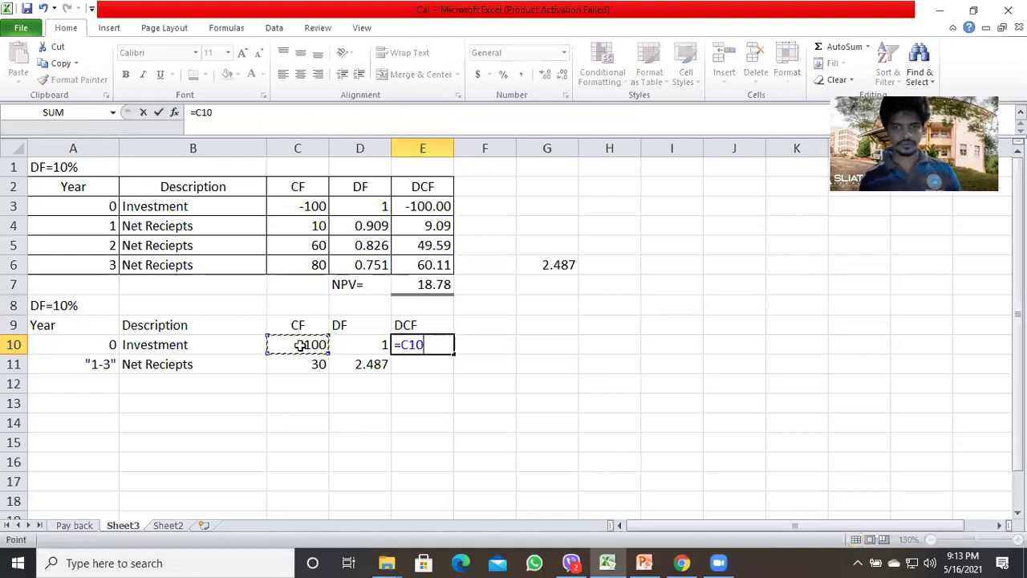
{"action": "type", "text": "*"}
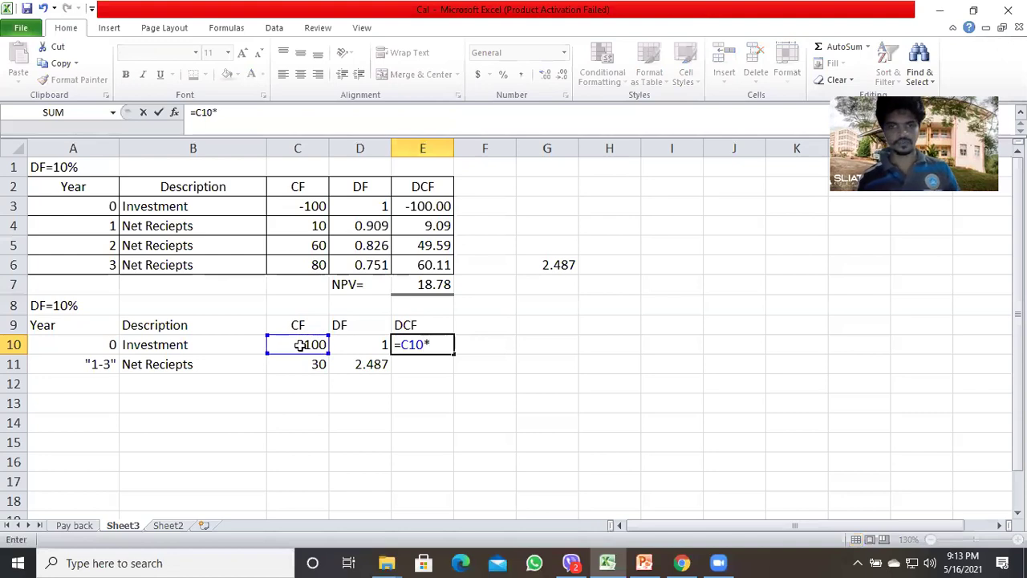
{"action": "left_click", "coordinate": [356, 344]}
{"action": "key", "text": "Return"}
{"action": "left_click", "coordinate": [438, 347]}
{"action": "left_click_drag", "start_coordinate": [453, 355], "coordinate": [455, 371]}
Total the second table's discounted cash flows in E12 with the formula =(E10+E11)
{"action": "left_click", "coordinate": [407, 399]}
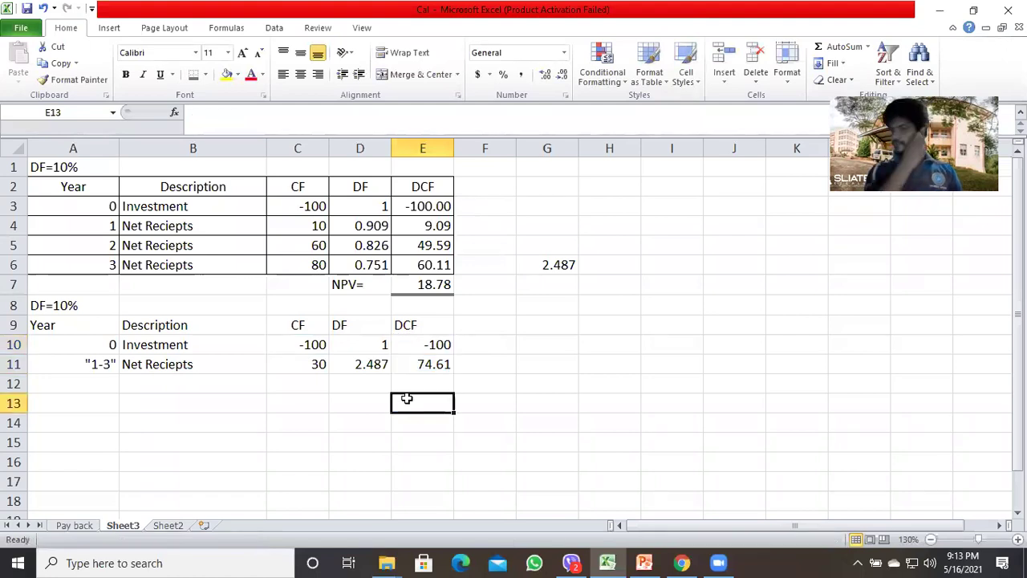
{"action": "left_click", "coordinate": [414, 380]}
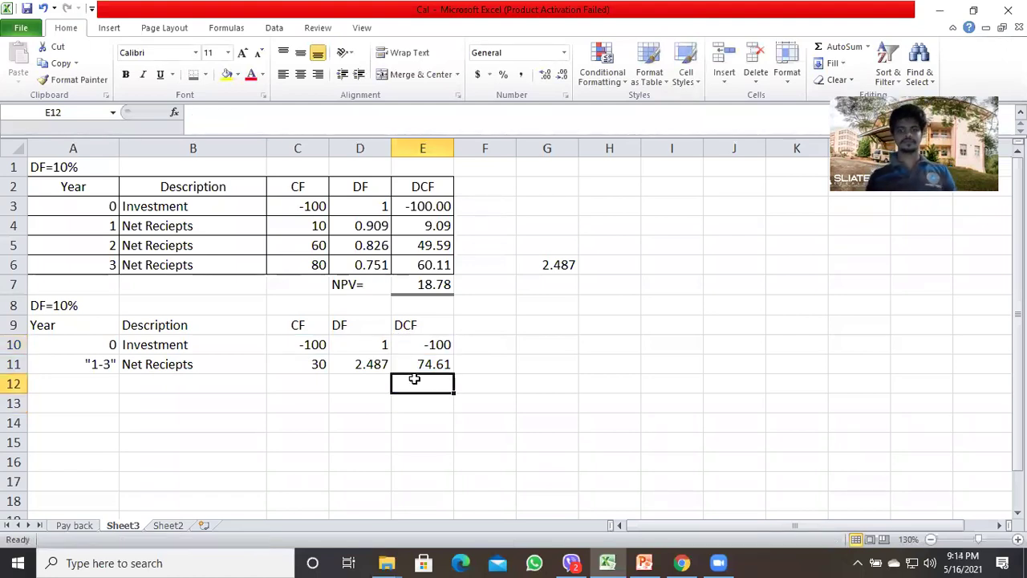
{"action": "type", "text": "="}
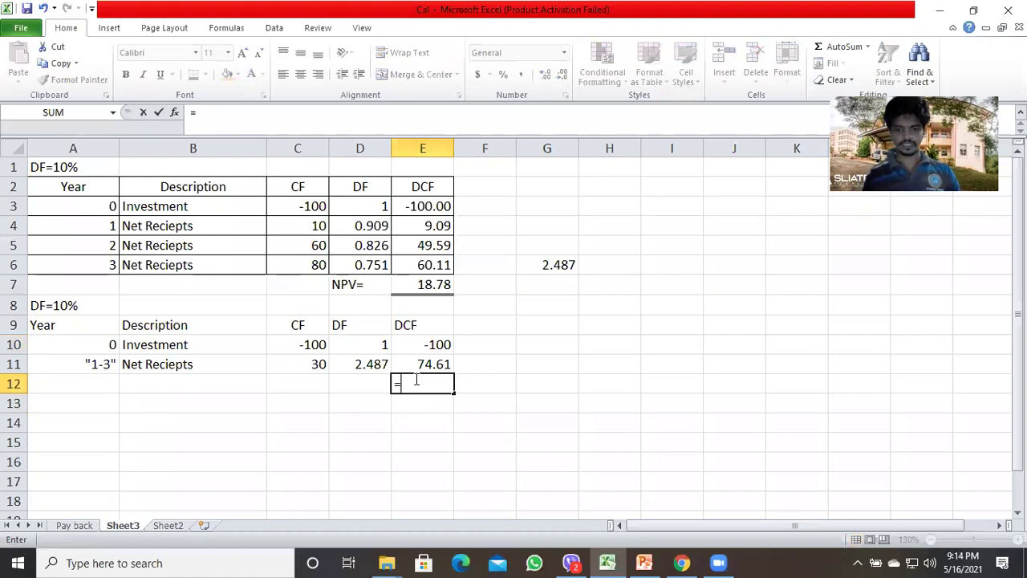
{"action": "type", "text": "("}
{"action": "left_click", "coordinate": [424, 345]}
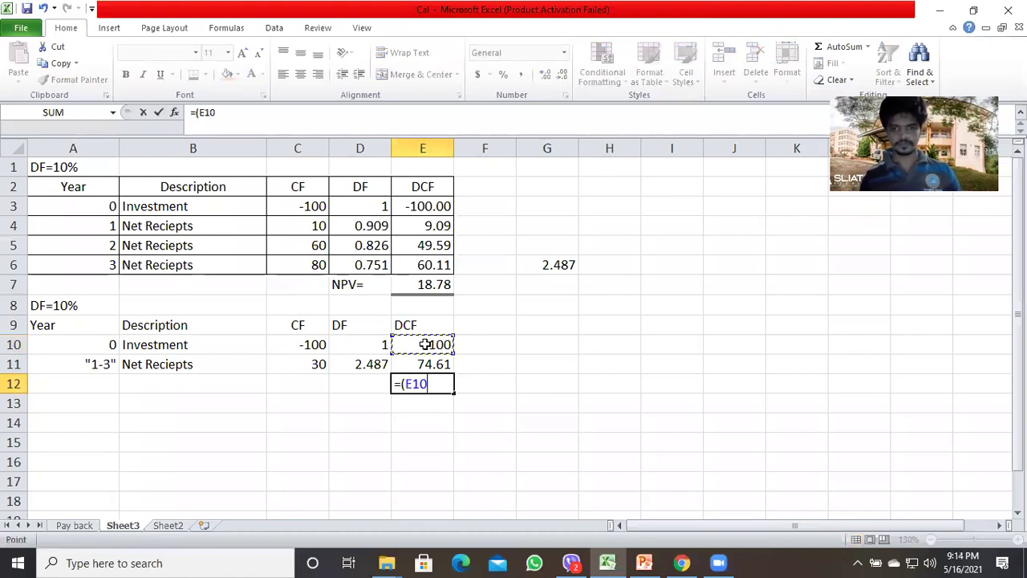
{"action": "type", "text": "+"}
{"action": "left_click", "coordinate": [422, 362]}
{"action": "key", "text": "Return"}
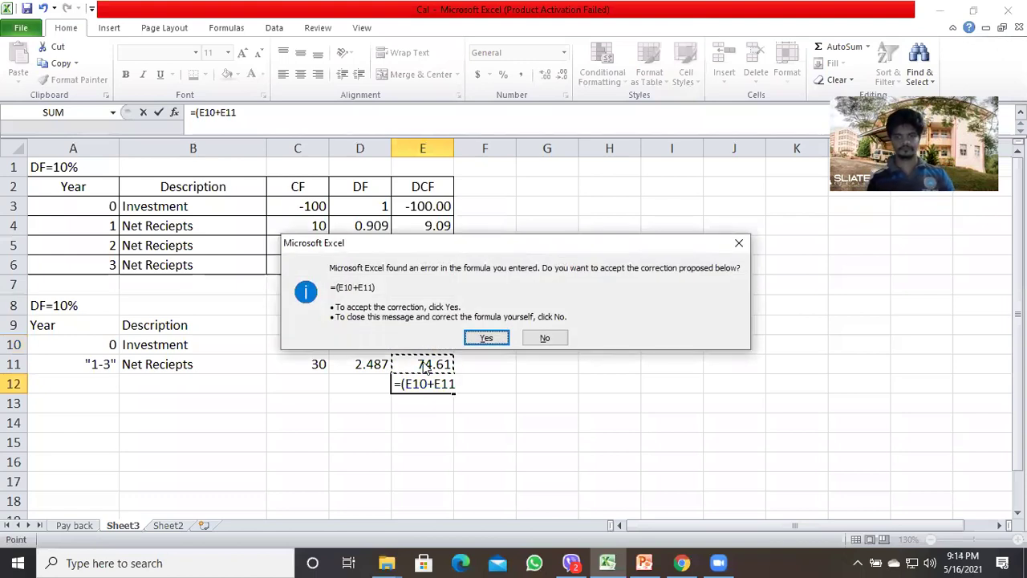
{"action": "key", "text": "Return"}
Start a third table with the header Year in A13 and years 0, 1, 2 and 3 in A14 to A17
{"action": "left_click", "coordinate": [384, 423]}
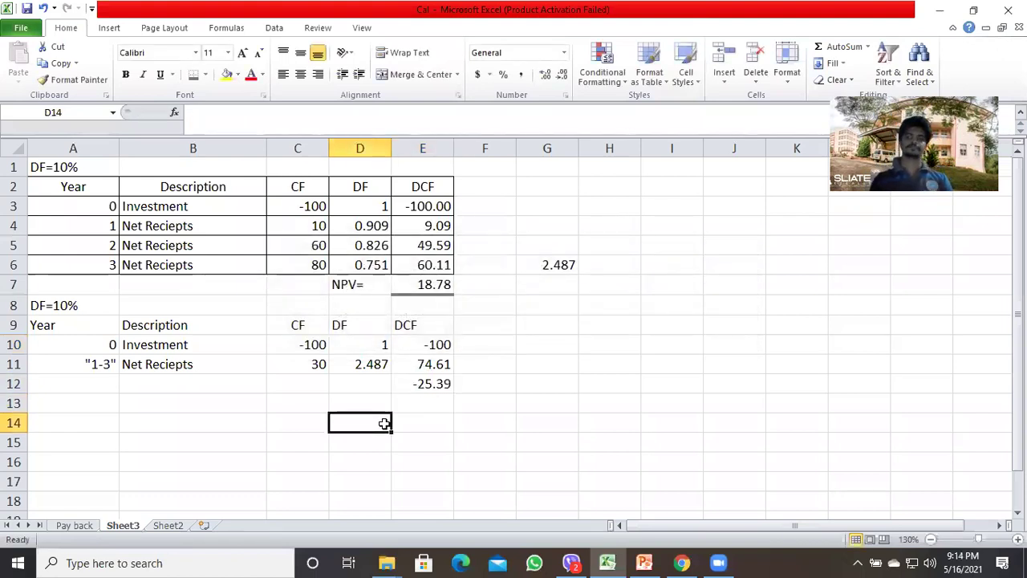
{"action": "key", "text": "Left"}
{"action": "key", "text": "Left"}
{"action": "key", "text": "Left"}
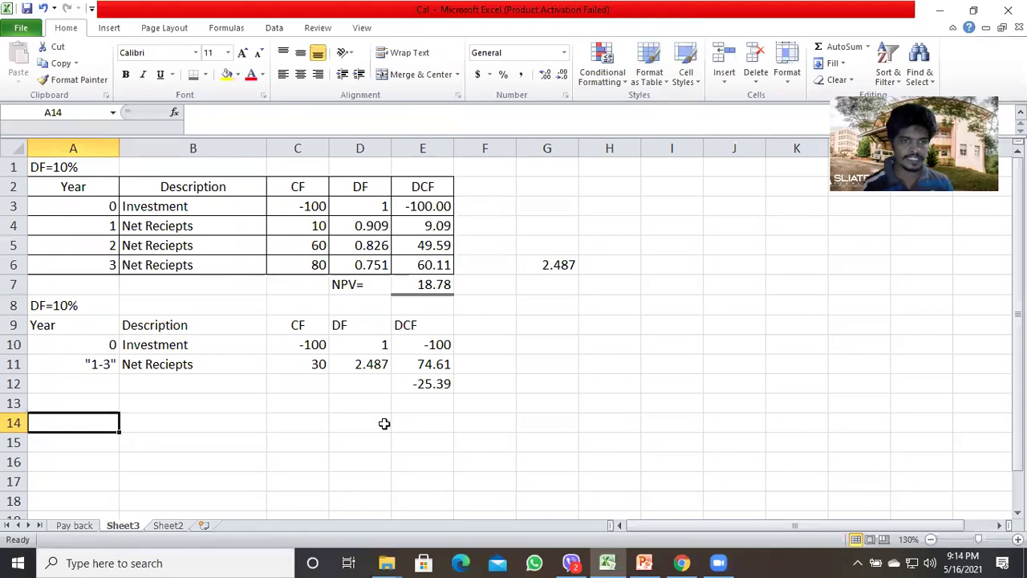
{"action": "key", "text": "Up"}
{"action": "type", "text": "Year"}
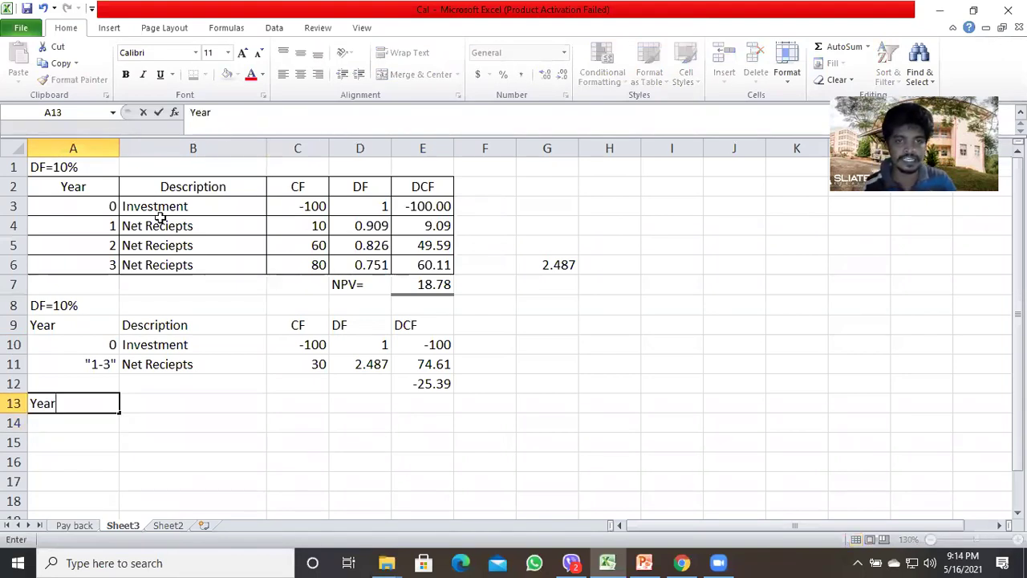
{"action": "key", "text": "Return"}
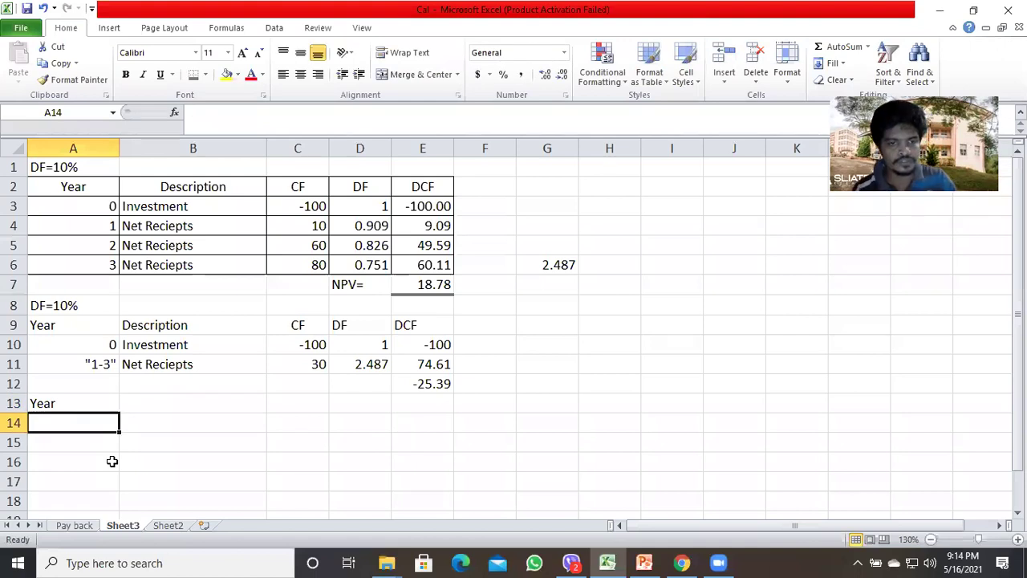
{"action": "type", "text": "0"}
{"action": "key", "text": "Return"}
{"action": "type", "text": "1"}
{"action": "key", "text": "Return"}
{"action": "type", "text": "2"}
{"action": "key", "text": "Return"}
{"action": "type", "text": "3"}
{"action": "key", "text": "Up"}
Add the header Descriptions in B13 and label the year 0 row Investment in B14
{"action": "key", "text": "Up"}
{"action": "key", "text": "Up"}
{"action": "key", "text": "Right"}
{"action": "key", "text": "Up"}
{"action": "key", "text": "Up"}
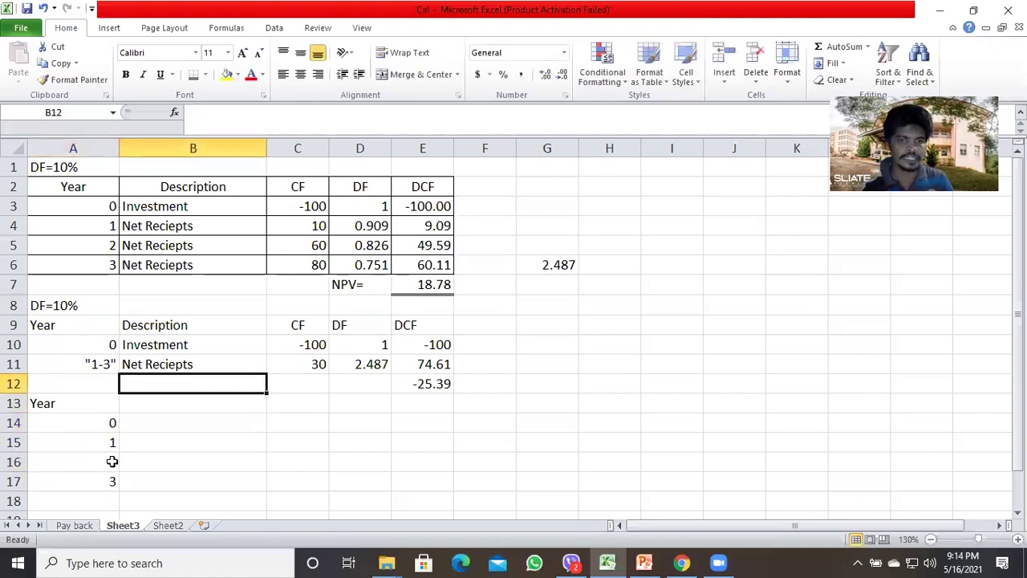
{"action": "key", "text": "Down"}
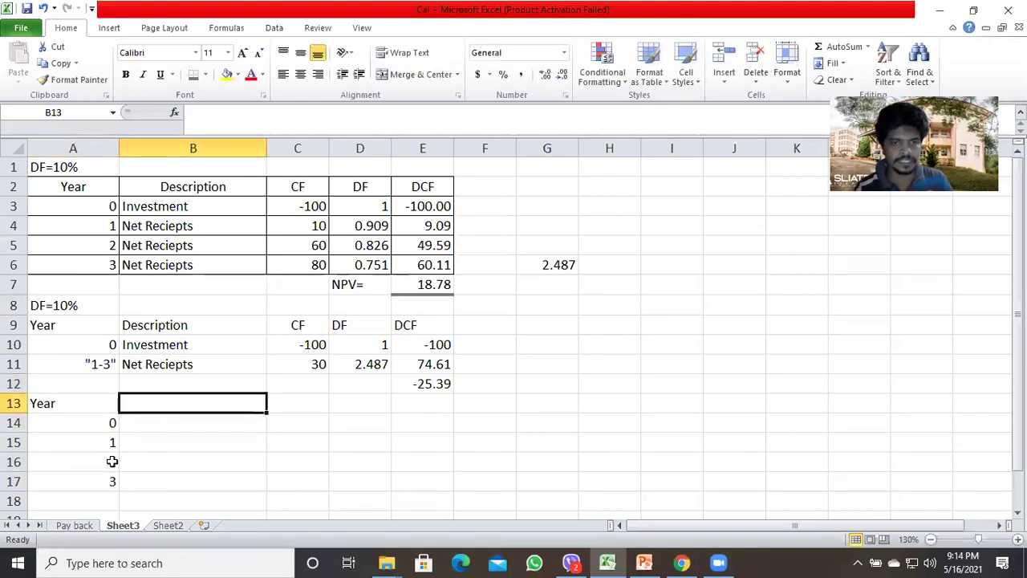
{"action": "type", "text": "De"}
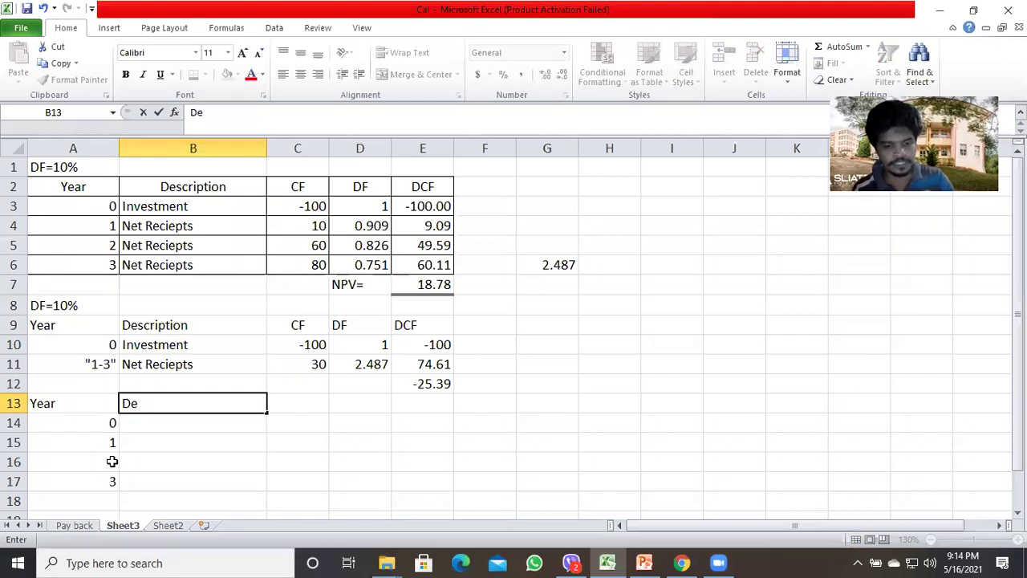
{"action": "type", "text": "scriptiond"}
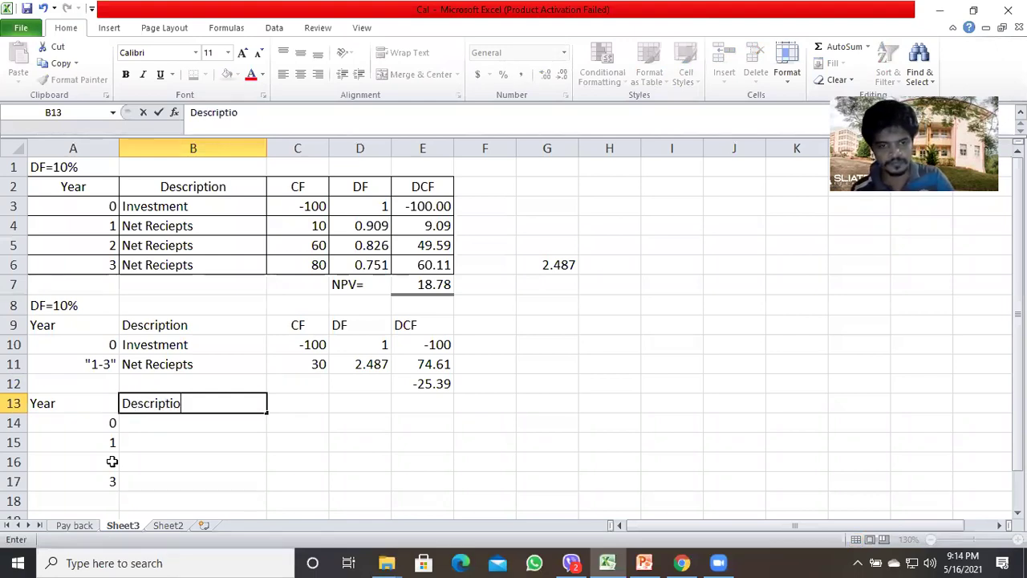
{"action": "key", "text": "BackSpace"}
{"action": "type", "text": "s"}
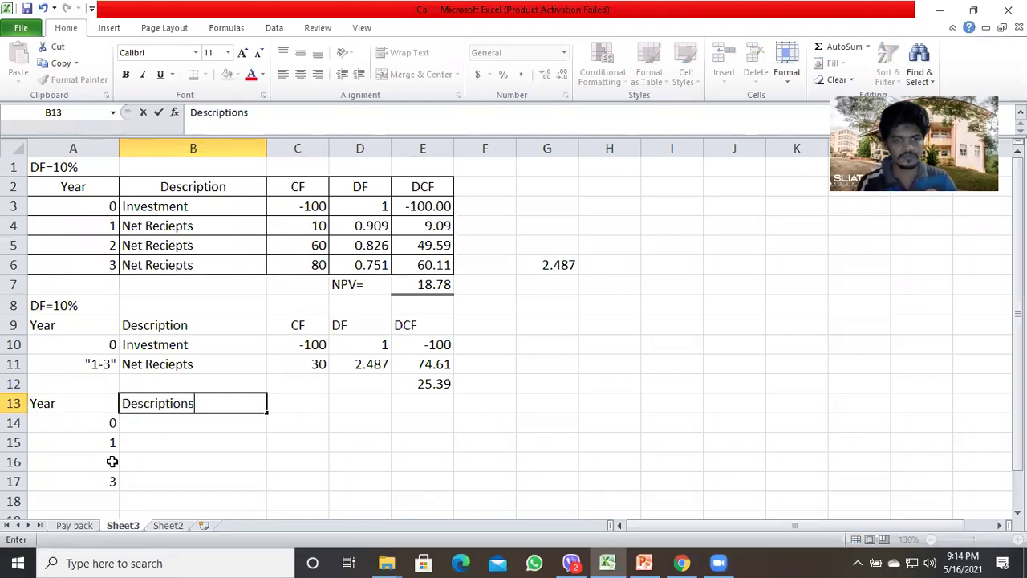
{"action": "key", "text": "Return"}
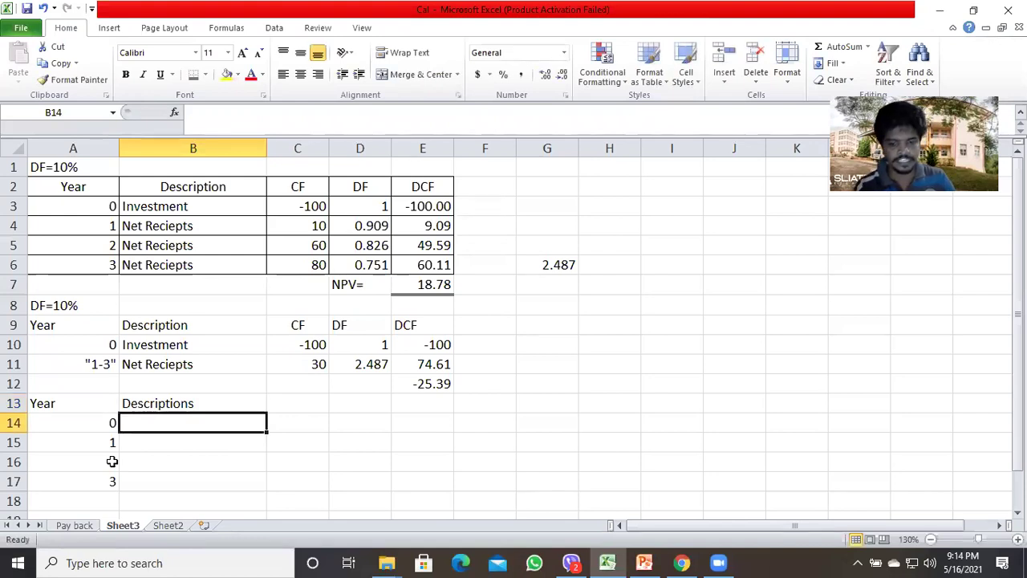
{"action": "type", "text": "Invest"}
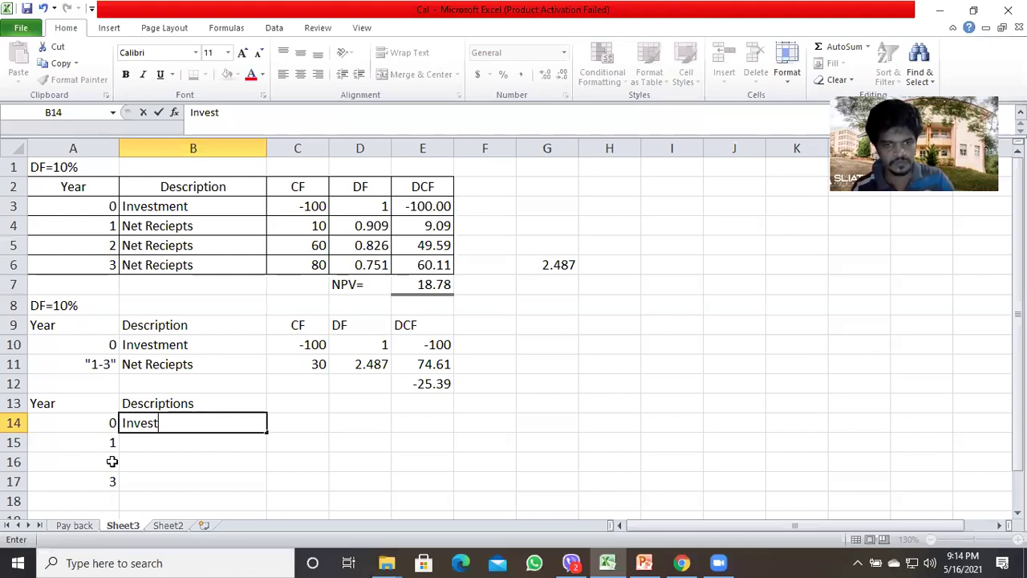
{"action": "type", "text": "ment"}
Add the header CF in C13 and enter the year 0 cash flow of -100 in C14
{"action": "key", "text": "Tab"}
{"action": "key", "text": "Up"}
{"action": "type", "text": "C"}
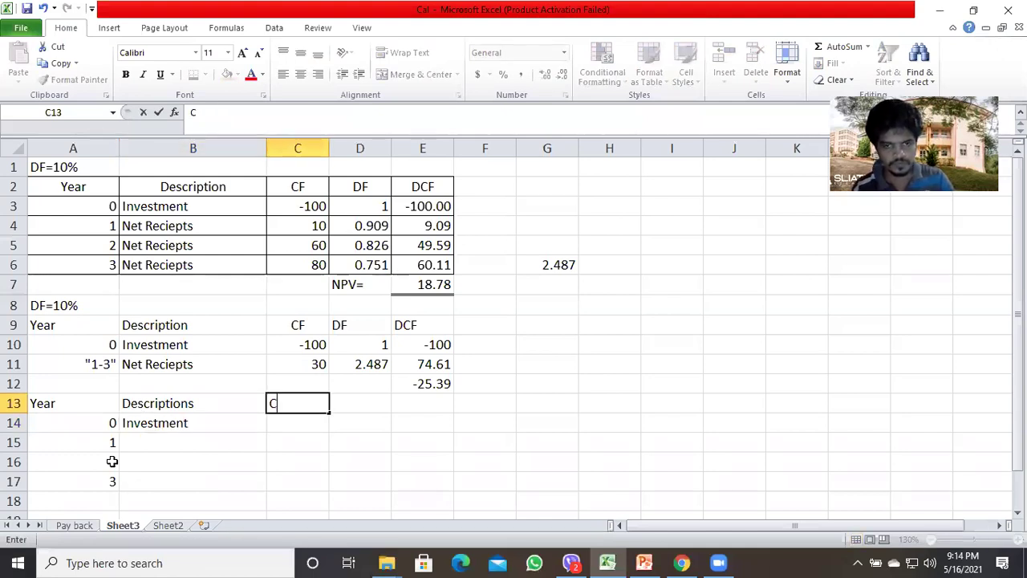
{"action": "type", "text": "F"}
{"action": "key", "text": "Return"}
{"action": "type", "text": "-100"}
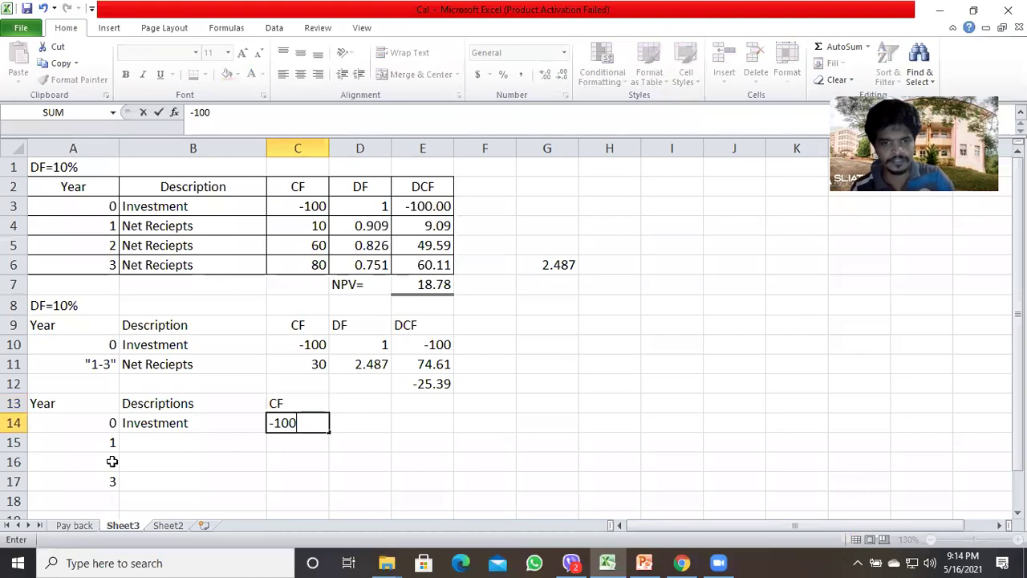
{"action": "key", "text": "Return"}
Label year 1 as Net Reciepts in B15 and copy the label to B16 and B17
{"action": "key", "text": "Left"}
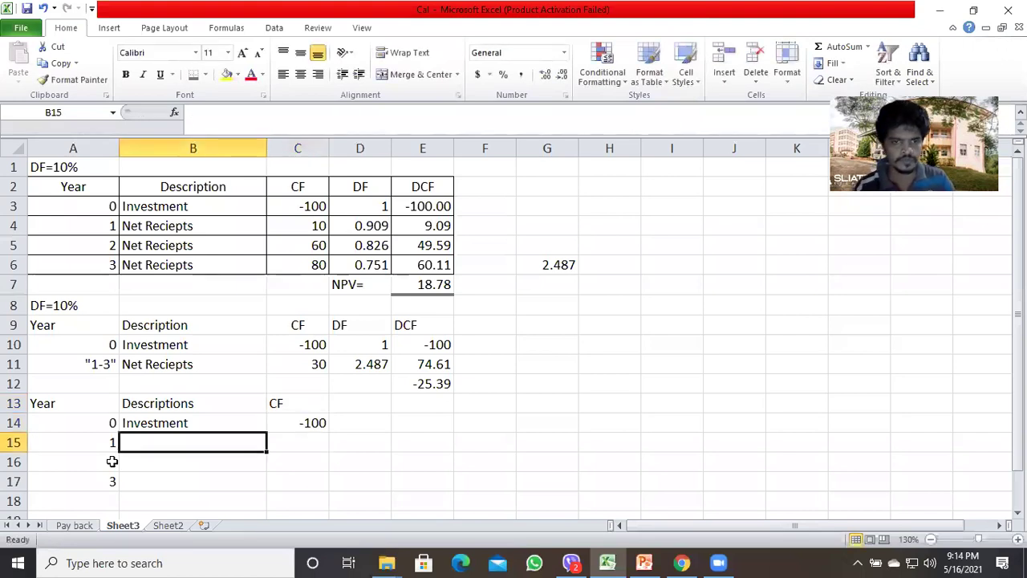
{"action": "type", "text": "Net "}
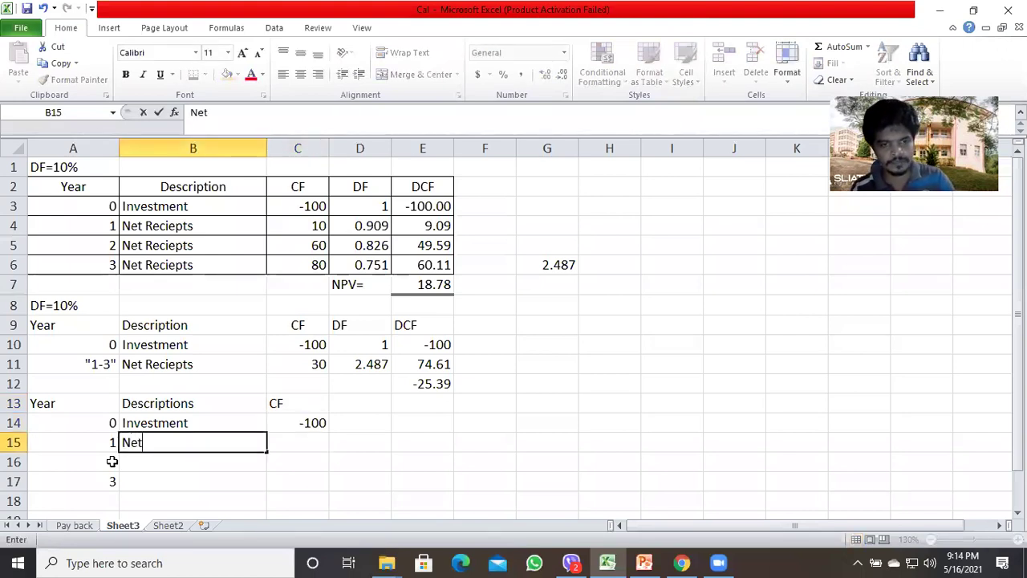
{"action": "type", "text": "Recie"}
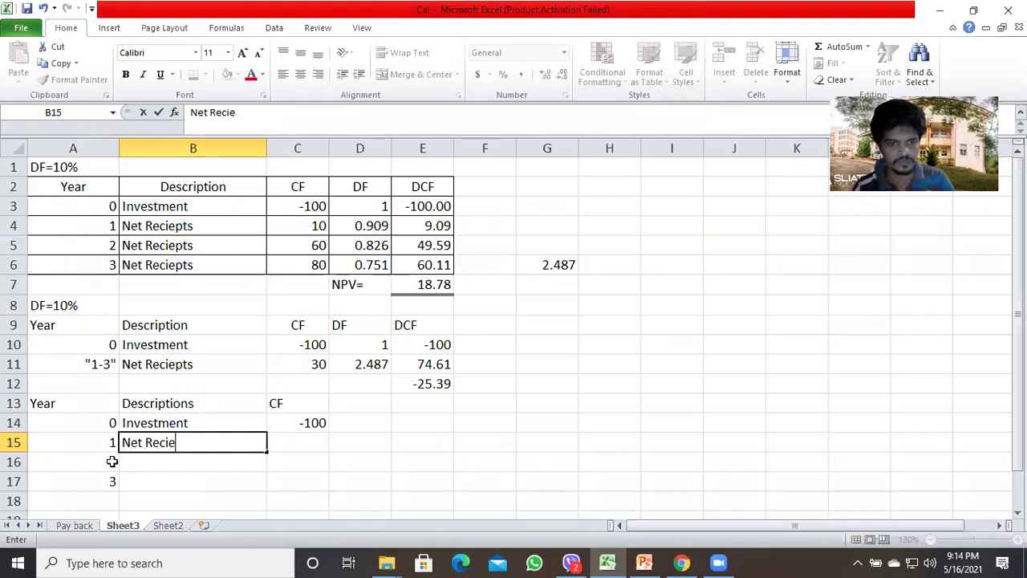
{"action": "type", "text": "pts"}
{"action": "key", "text": "ctrl+Return"}
{"action": "key", "text": "ctrl+c"}
{"action": "key", "text": "Down"}
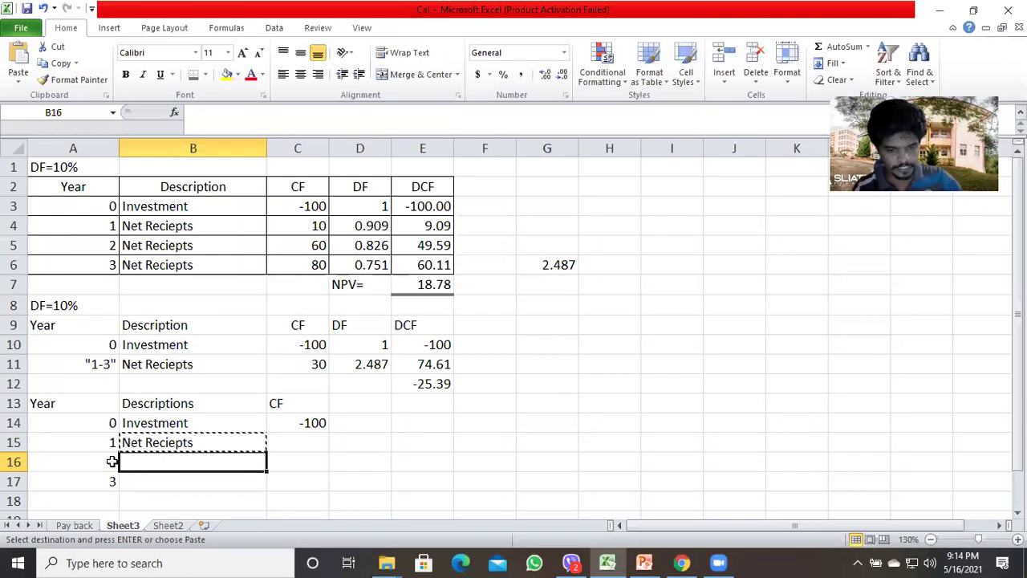
{"action": "key", "text": "shift+Down"}
{"action": "key", "text": "ctrl+v"}
Enter a cash flow of 30 for each of years 1 to 3 in C15 to C17
{"action": "key", "text": "Up"}
{"action": "key", "text": "Right"}
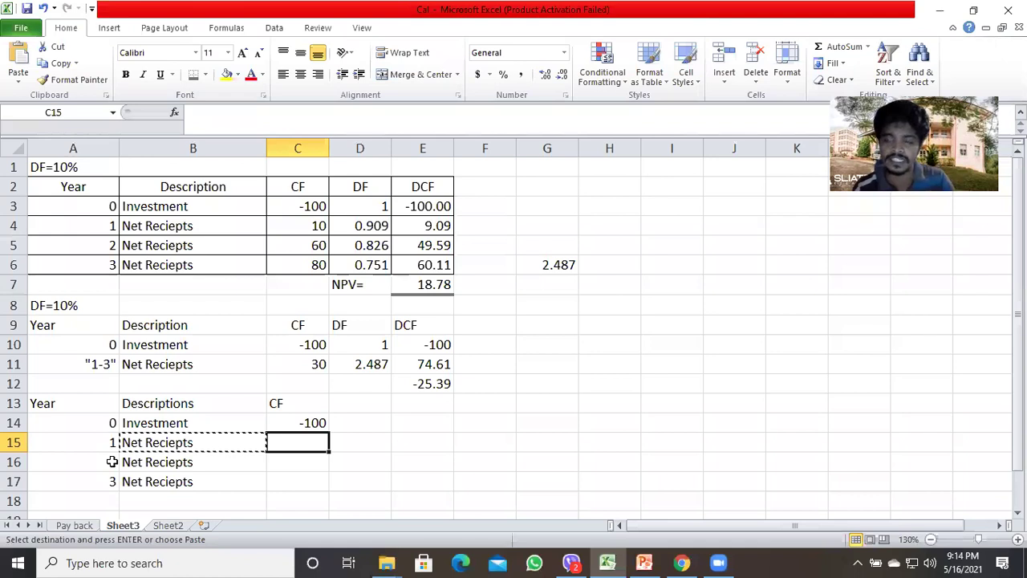
{"action": "type", "text": "30"}
{"action": "key", "text": "Return"}
{"action": "type", "text": "30"}
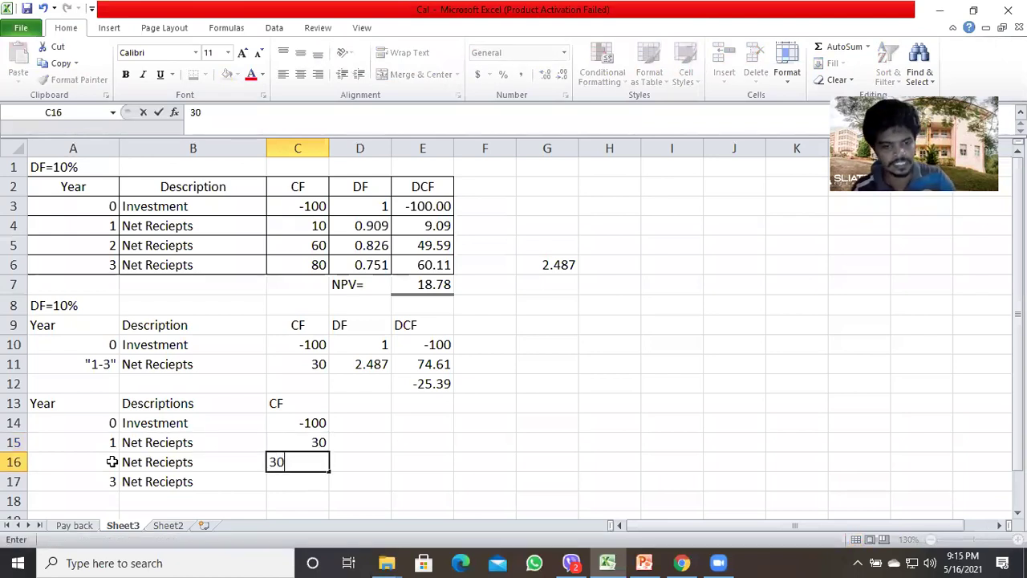
{"action": "key", "text": "Return"}
{"action": "type", "text": "30"}
{"action": "key", "text": "Return"}
Add the header Df in D13 of the third table
{"action": "key", "text": "Right"}
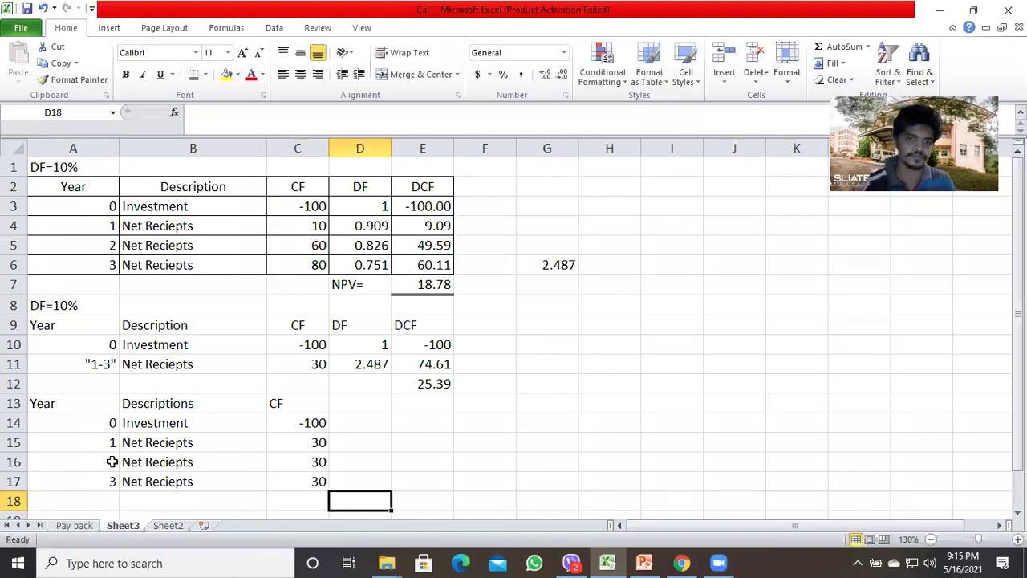
{"action": "key", "text": "Up"}
{"action": "key", "text": "Up"}
{"action": "key", "text": "Up"}
{"action": "key", "text": "Up"}
{"action": "key", "text": "Up"}
{"action": "type", "text": "Df"}
{"action": "key", "text": "Return"}
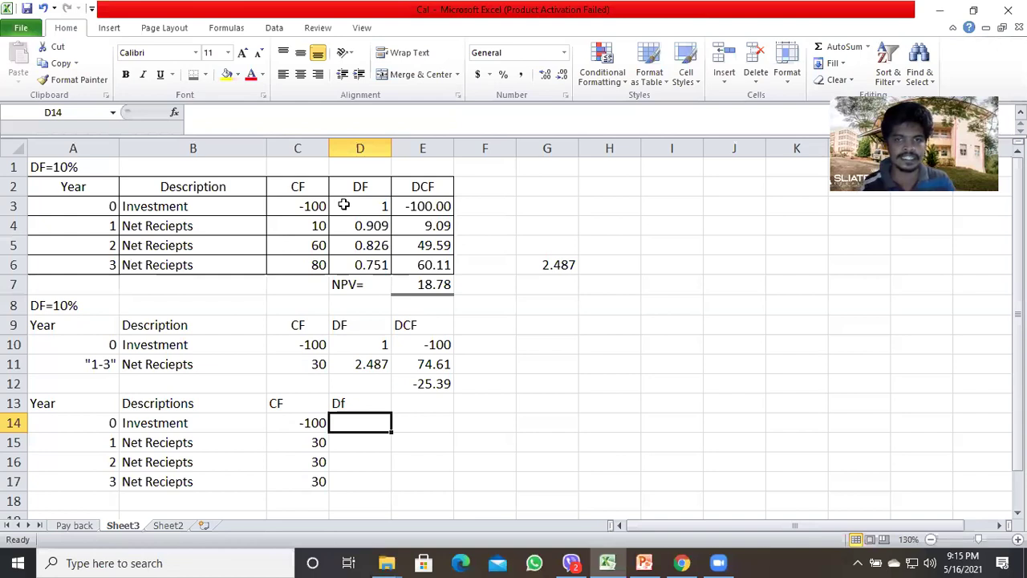
Copy the discount factors from D3:D6 of the first table into D14:D17 of the third table
{"action": "left_click_drag", "start_coordinate": [347, 204], "coordinate": [361, 244]}
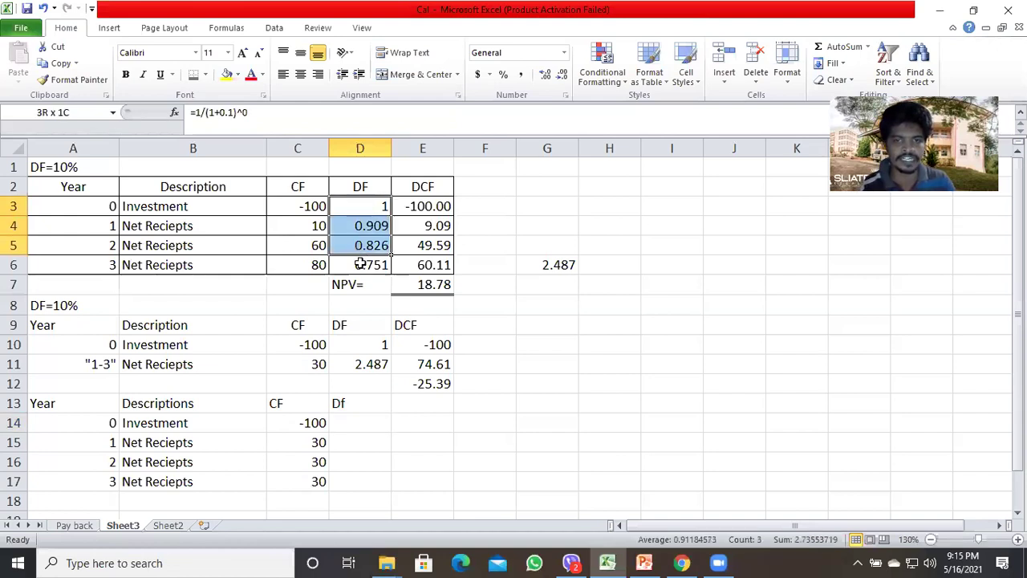
{"action": "left_click", "coordinate": [361, 265], "text": "shift"}
{"action": "key", "text": "ctrl+c"}
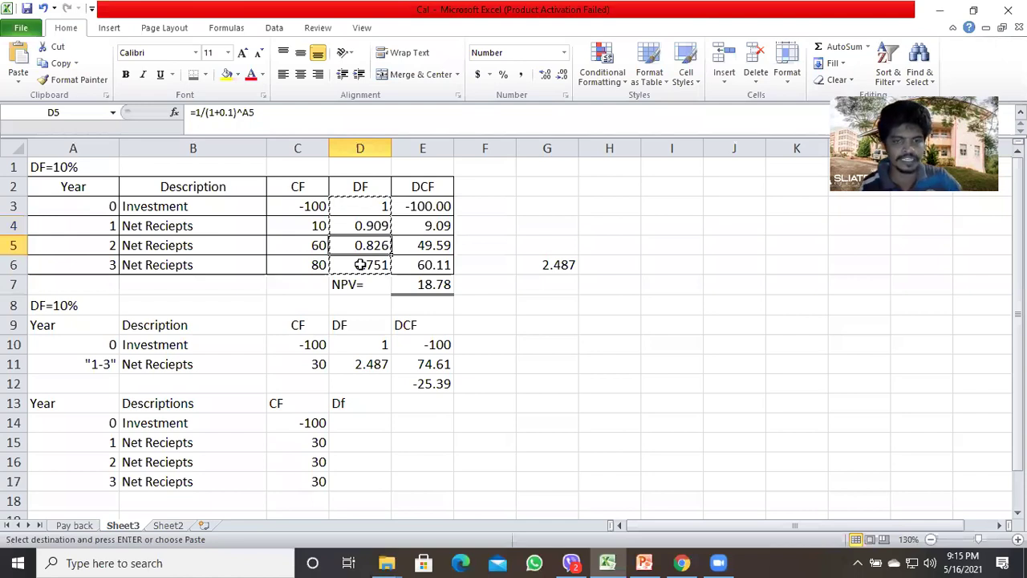
{"action": "left_click", "coordinate": [359, 423]}
{"action": "key", "text": "ctrl+v"}
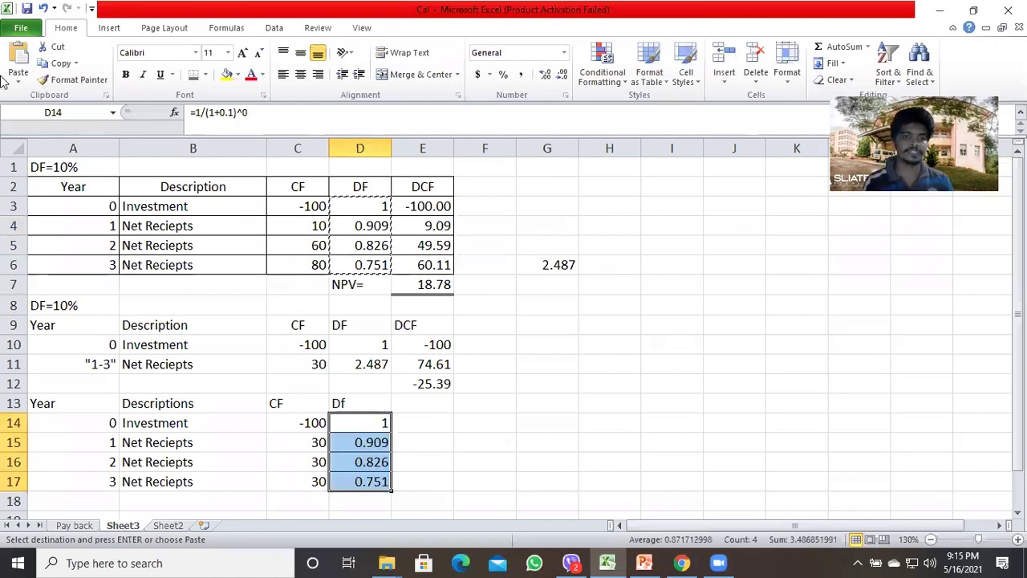
Change the header in D13 to DF and add the header DCF in E13
{"action": "left_click", "coordinate": [354, 404]}
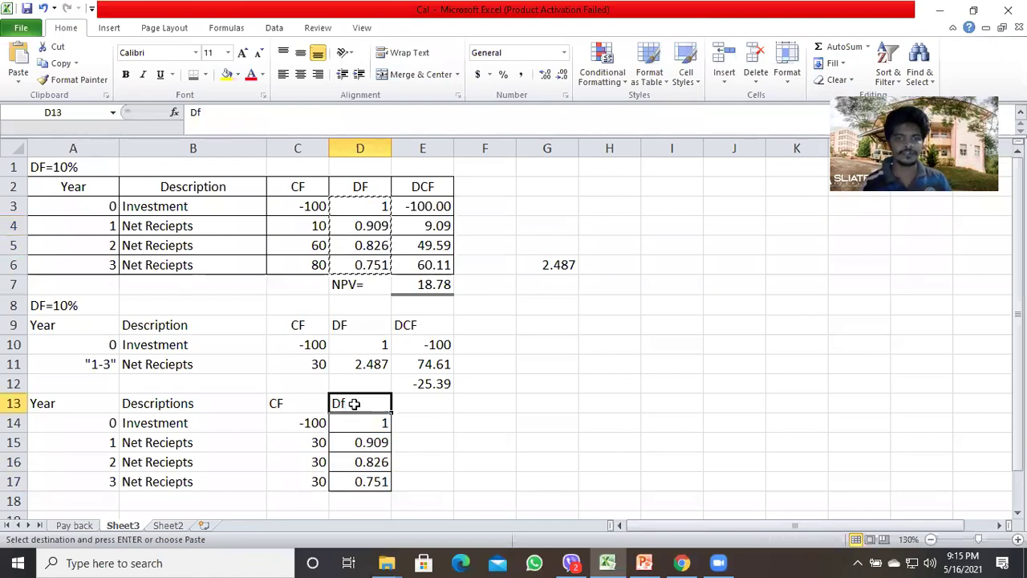
{"action": "type", "text": "DF"}
{"action": "key", "text": "Return"}
{"action": "key", "text": "Right"}
{"action": "key", "text": "Up"}
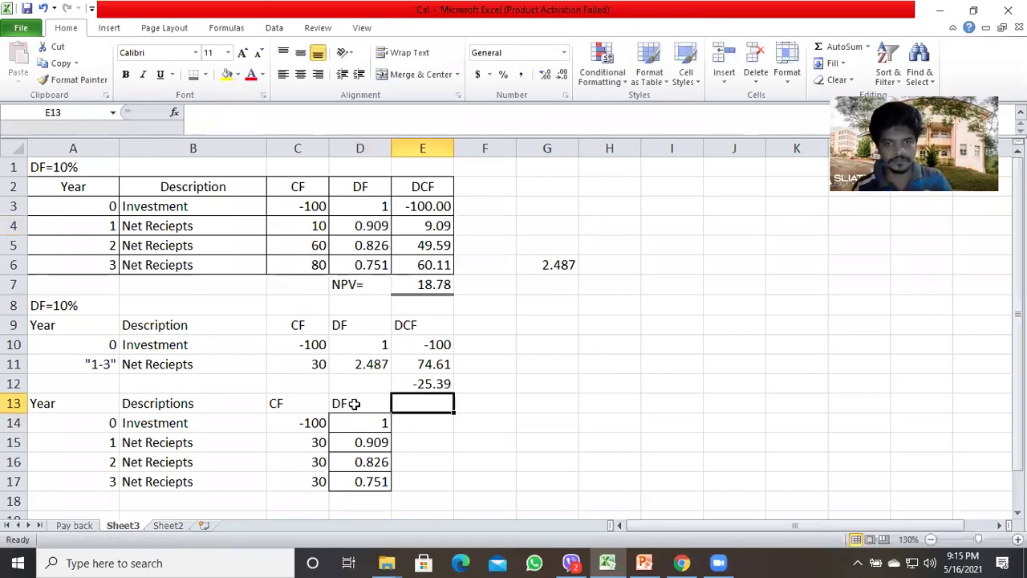
{"action": "type", "text": "C"}
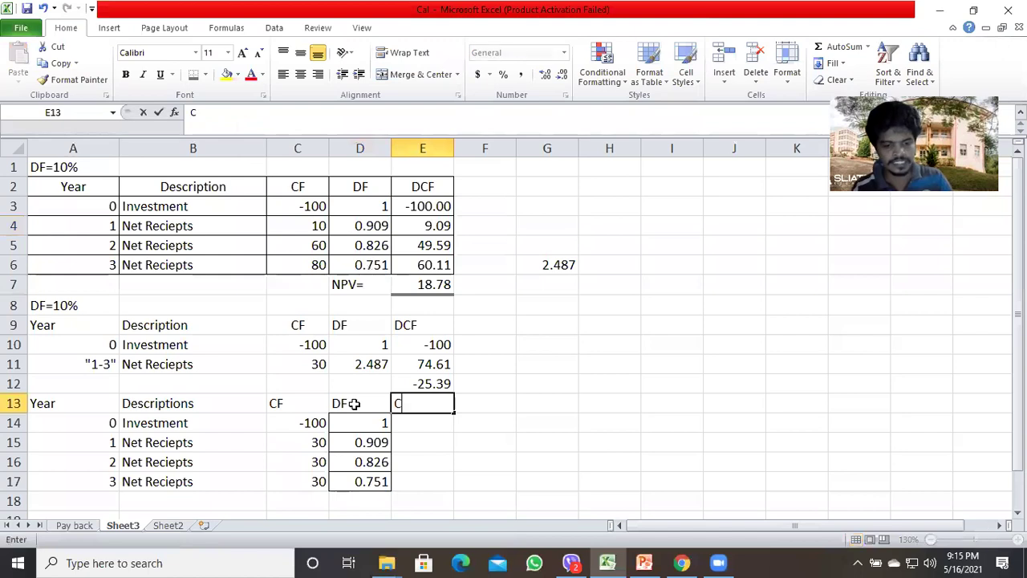
{"action": "key", "text": "BackSpace"}
{"action": "type", "text": "DCF"}
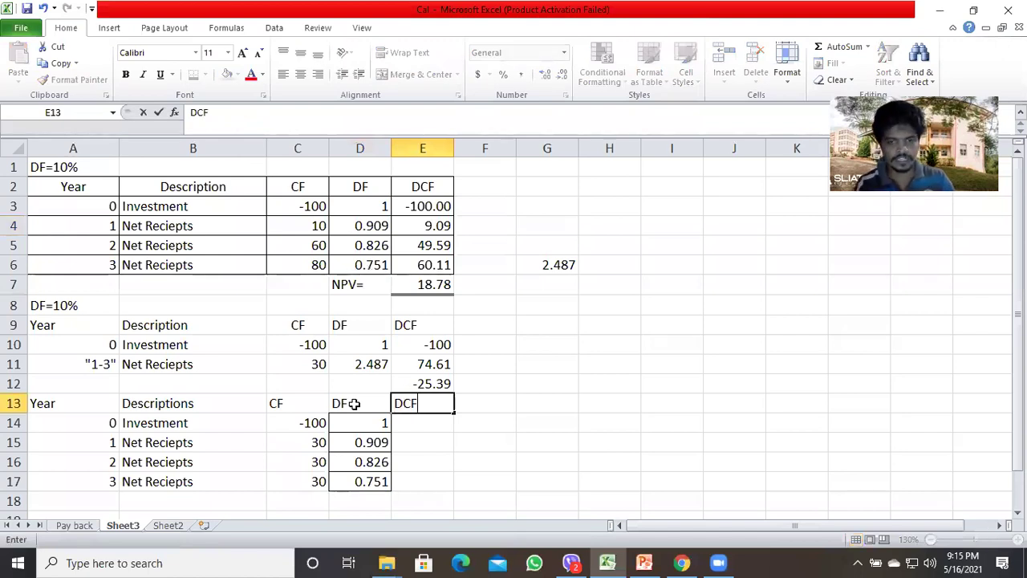
{"action": "key", "text": "Return"}
Calculate the discounted cash flow in E14 with =C14*D14 and fill the formula down to E17
{"action": "type", "text": "="}
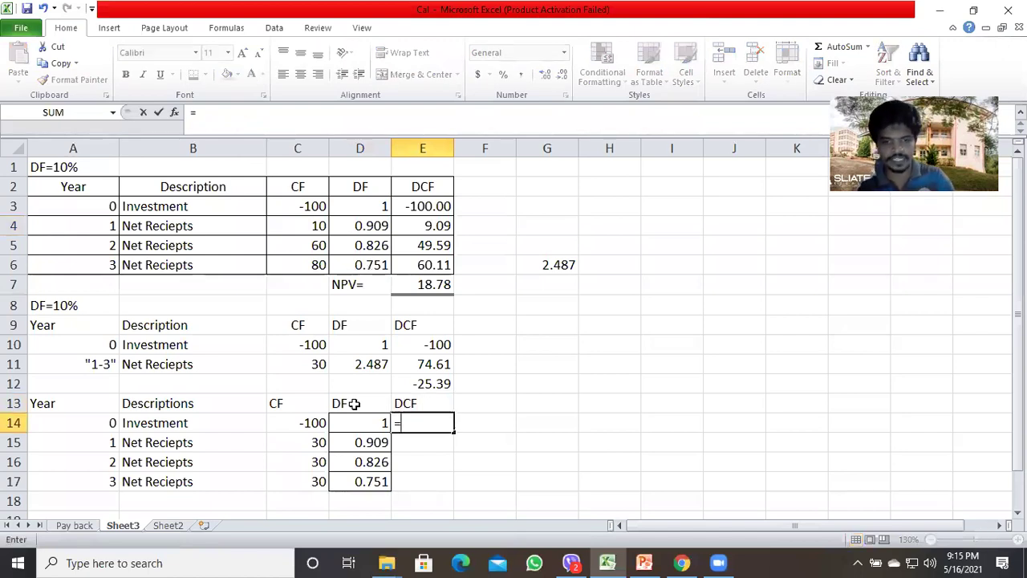
{"action": "left_click", "coordinate": [281, 424]}
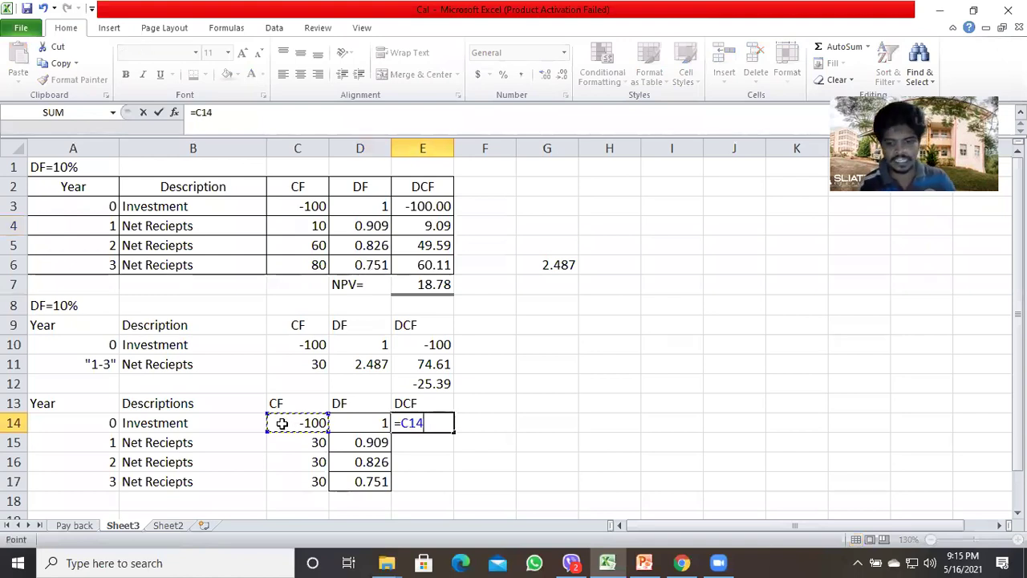
{"action": "type", "text": "*"}
{"action": "left_click", "coordinate": [340, 423]}
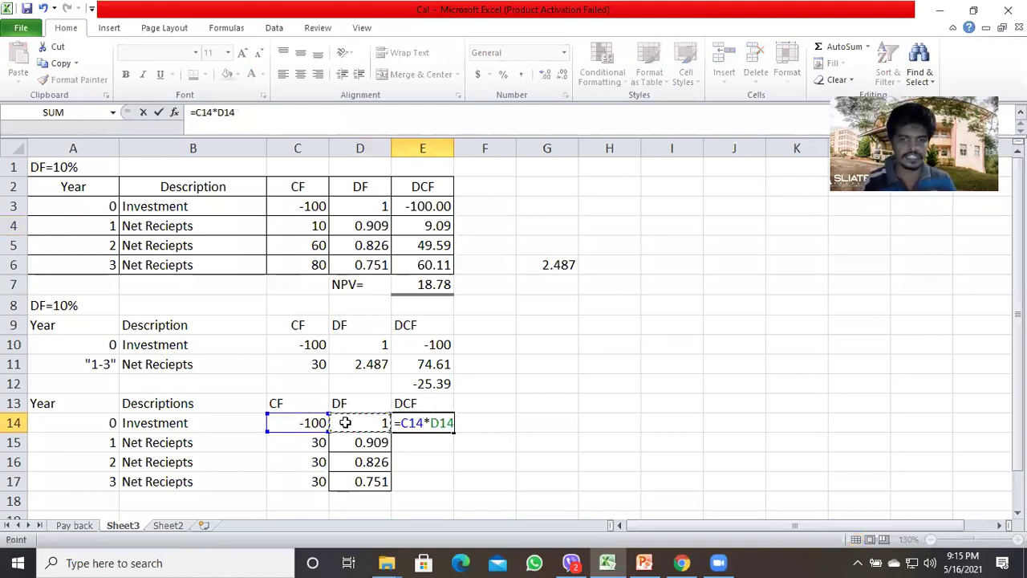
{"action": "key", "text": "Return"}
{"action": "left_click", "coordinate": [423, 424]}
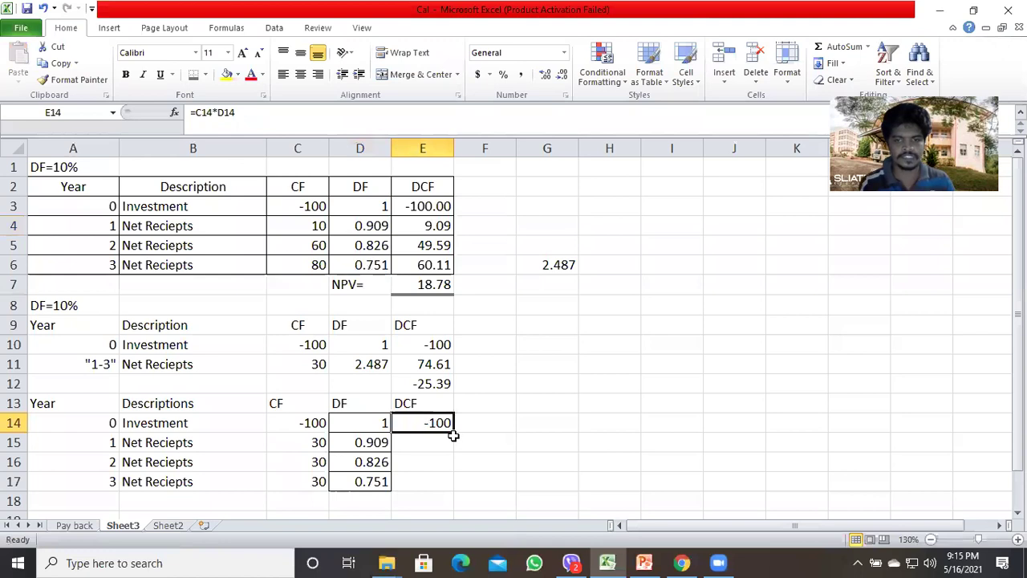
{"action": "left_click_drag", "start_coordinate": [453, 433], "coordinate": [456, 491]}
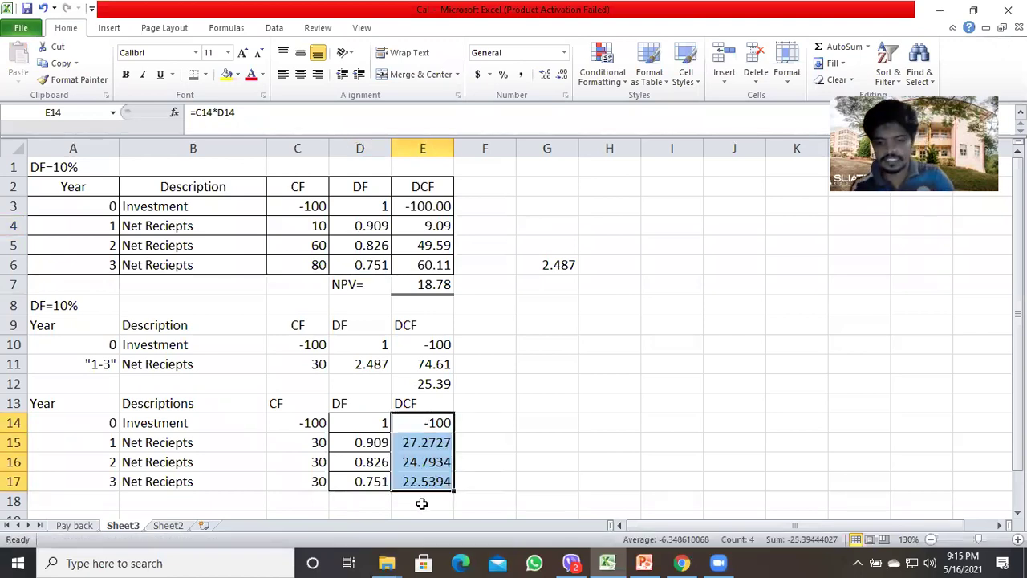
Total the third table's discounted cash flows in E18 with the formula =SUM(E14:E17)
{"action": "left_click", "coordinate": [423, 503]}
{"action": "type", "text": "="}
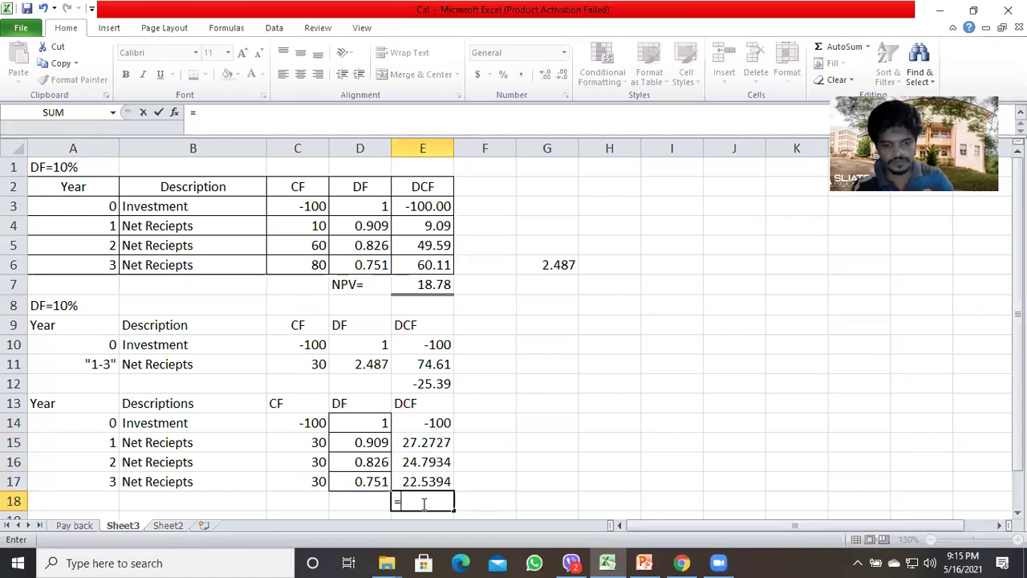
{"action": "type", "text": "sum("}
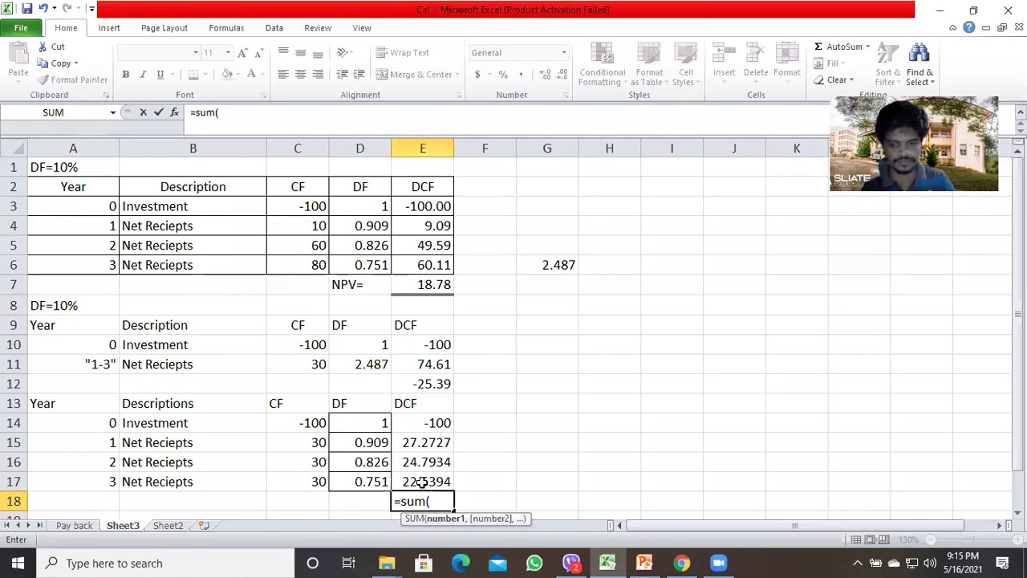
{"action": "left_click_drag", "start_coordinate": [422, 481], "coordinate": [422, 423]}
{"action": "type", "text": ")"}
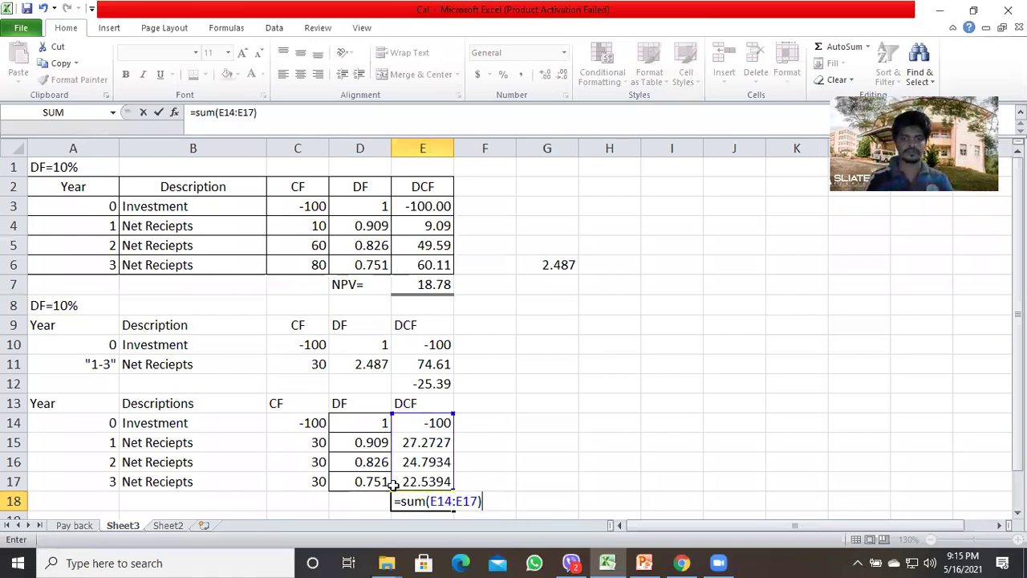
{"action": "key", "text": "Return"}
{"action": "key", "text": "Up"}
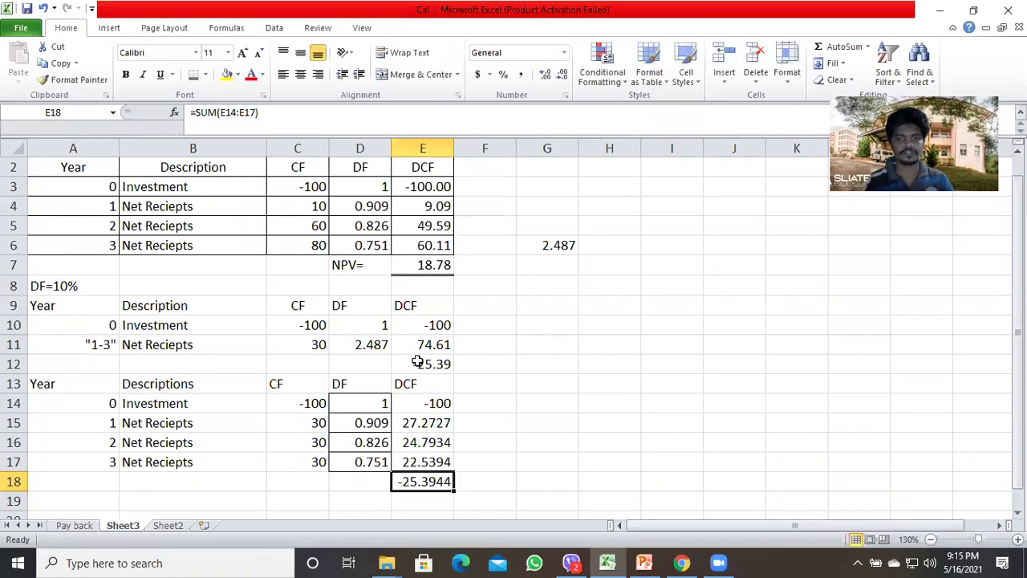
Label the totals of the second and third tables NPV= in D12 and D18
{"action": "left_click", "coordinate": [346, 363]}
{"action": "type", "text": "NPV="}
{"action": "key", "text": "Return"}
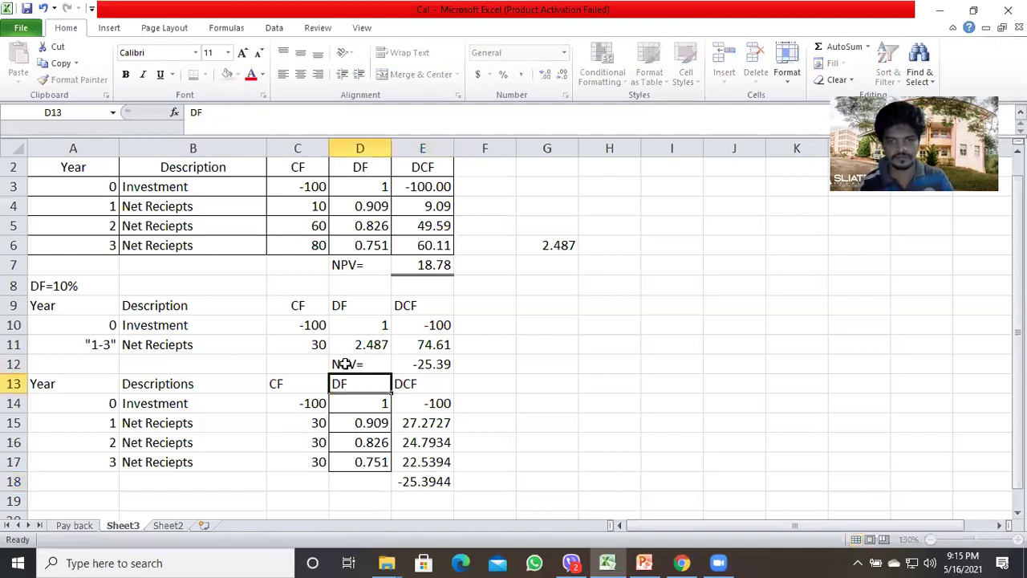
{"action": "left_click", "coordinate": [344, 483]}
{"action": "type", "text": "N"}
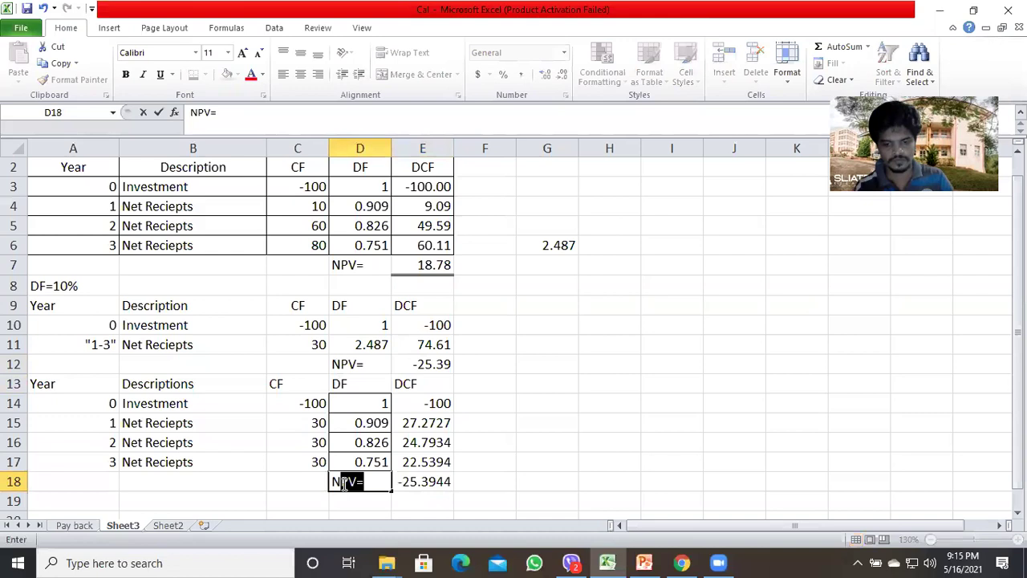
{"action": "type", "text": "PV="}
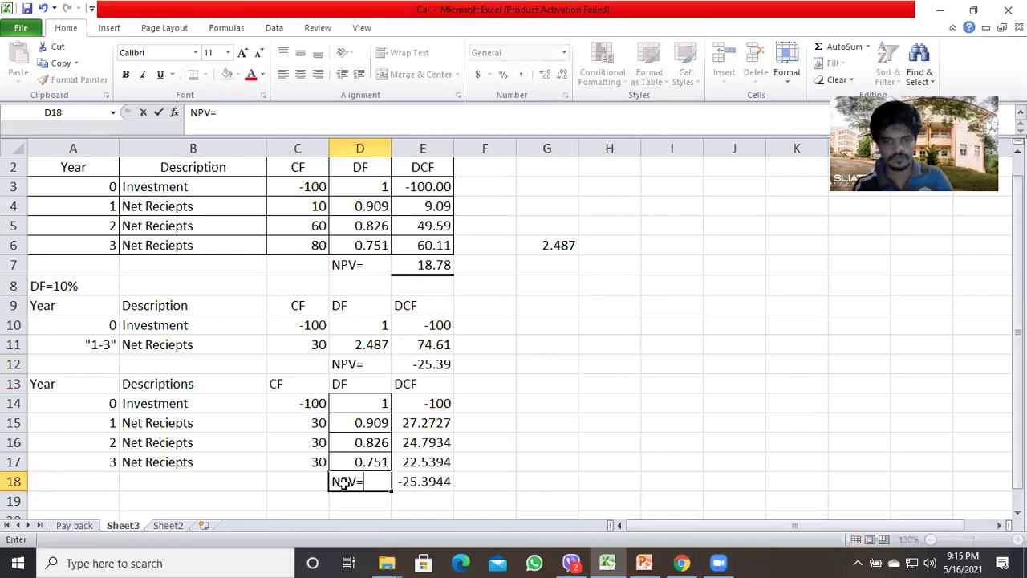
{"action": "key", "text": "Return"}
Apply all borders to the third table in A13:E18 and insert a blank row above its header row
{"action": "left_click_drag", "start_coordinate": [50, 385], "coordinate": [374, 501]}
{"action": "left_click_drag", "start_coordinate": [425, 481], "coordinate": [427, 482]}
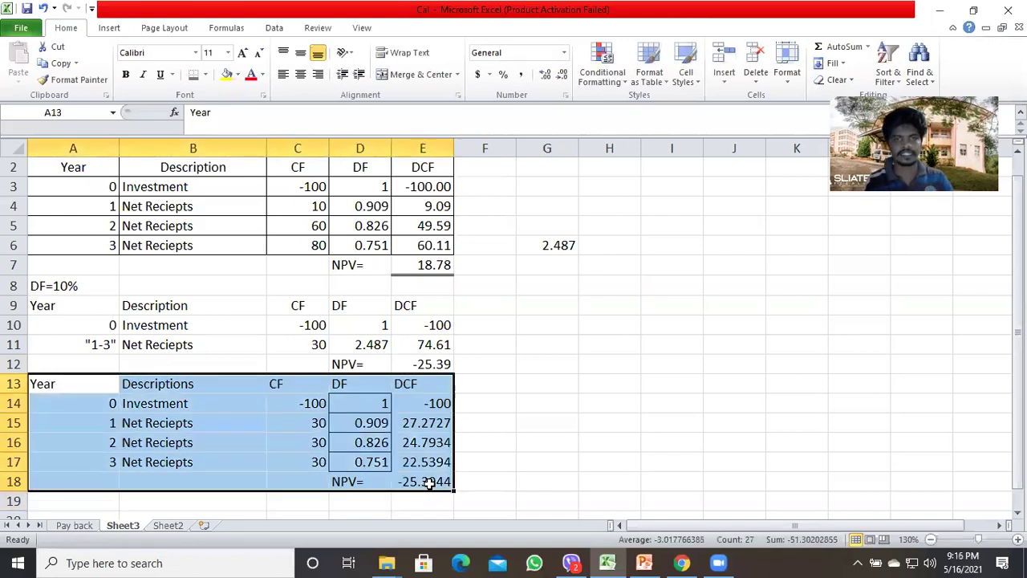
{"action": "left_click", "coordinate": [206, 76]}
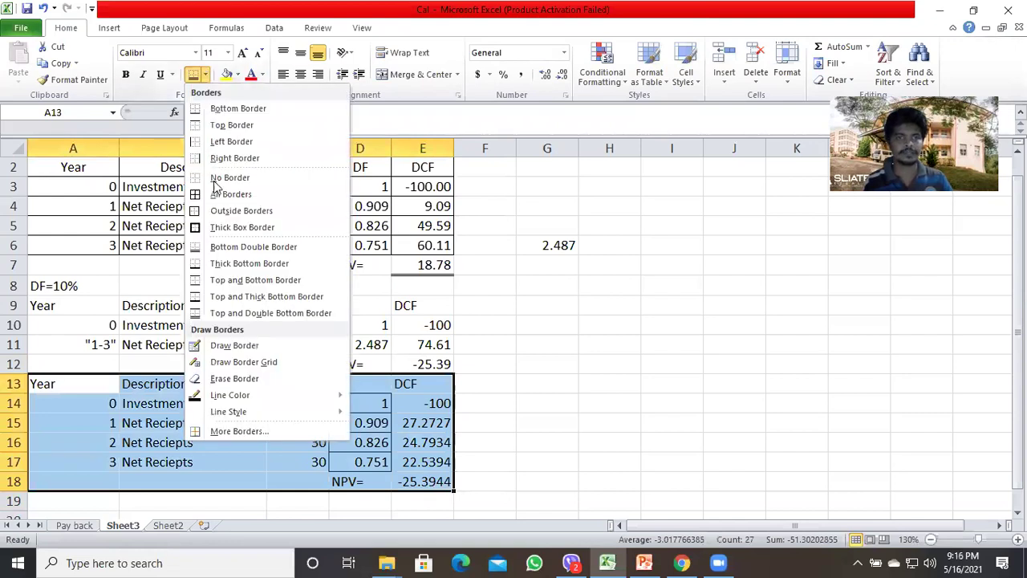
{"action": "right_click", "coordinate": [13, 386]}
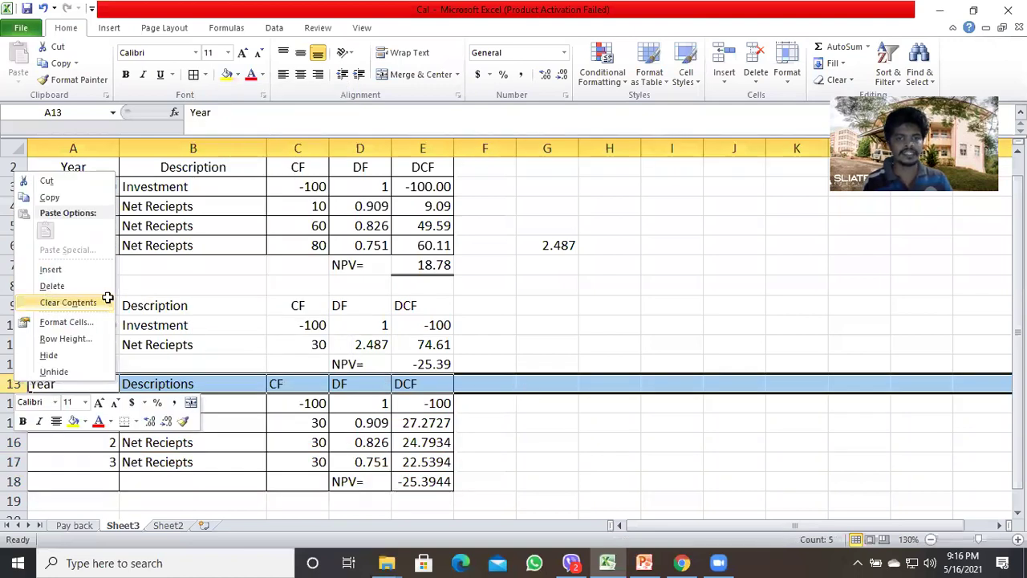
{"action": "key", "text": "i"}
Apply all borders to the second table in A9:E12
{"action": "left_click_drag", "start_coordinate": [56, 305], "coordinate": [417, 375]}
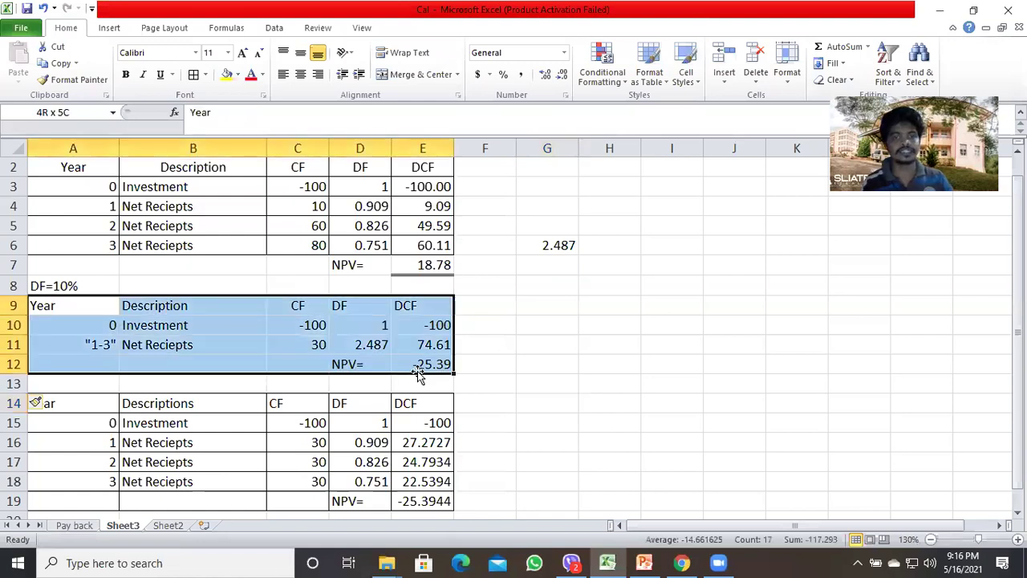
{"action": "left_click", "coordinate": [194, 74]}
{"action": "left_click", "coordinate": [610, 365]}
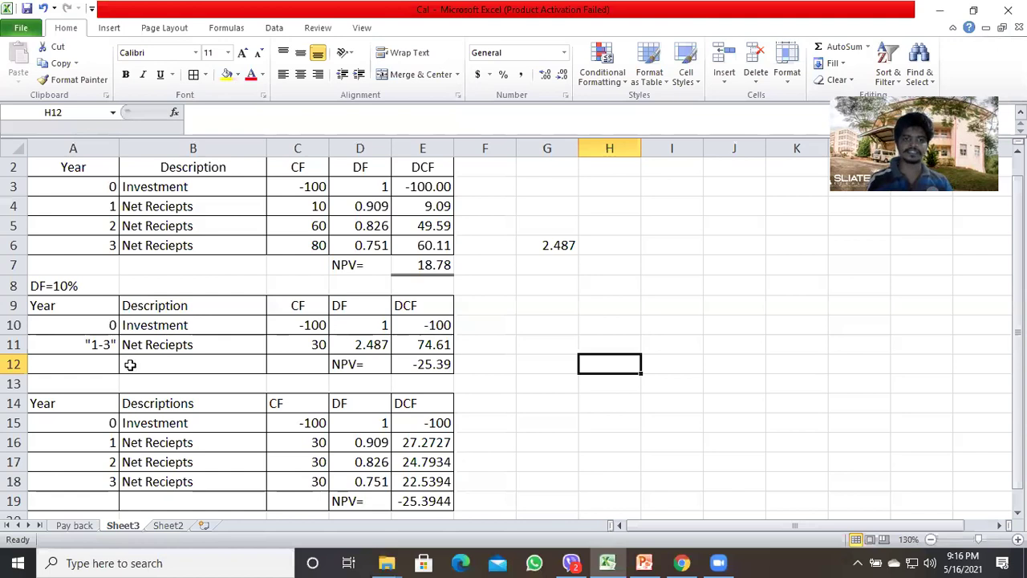
{"action": "scroll", "coordinate": [130, 364], "scroll_direction": "down", "scroll_amount": 2}
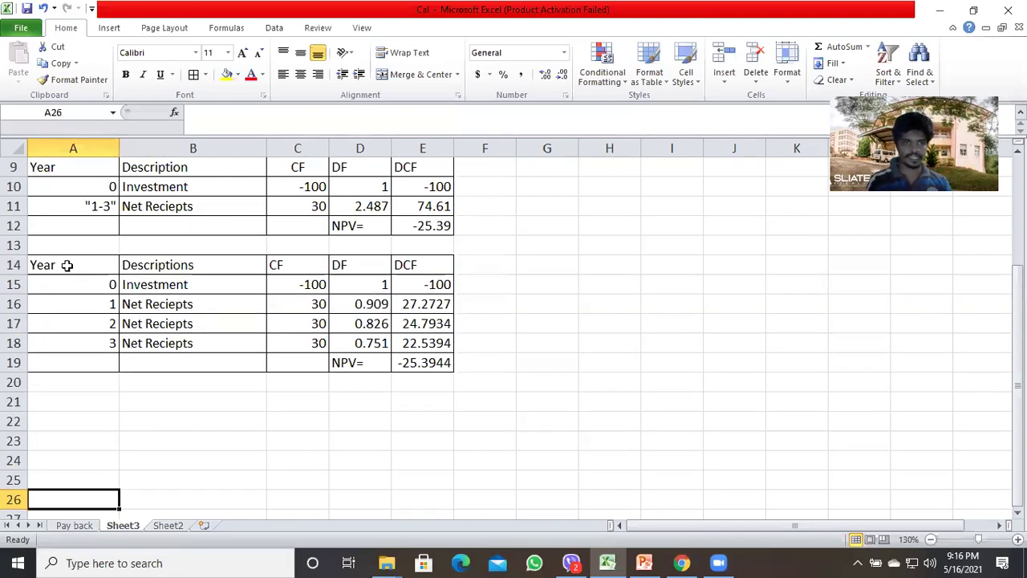
{"action": "scroll", "coordinate": [59, 227], "scroll_direction": "up", "scroll_amount": 1}
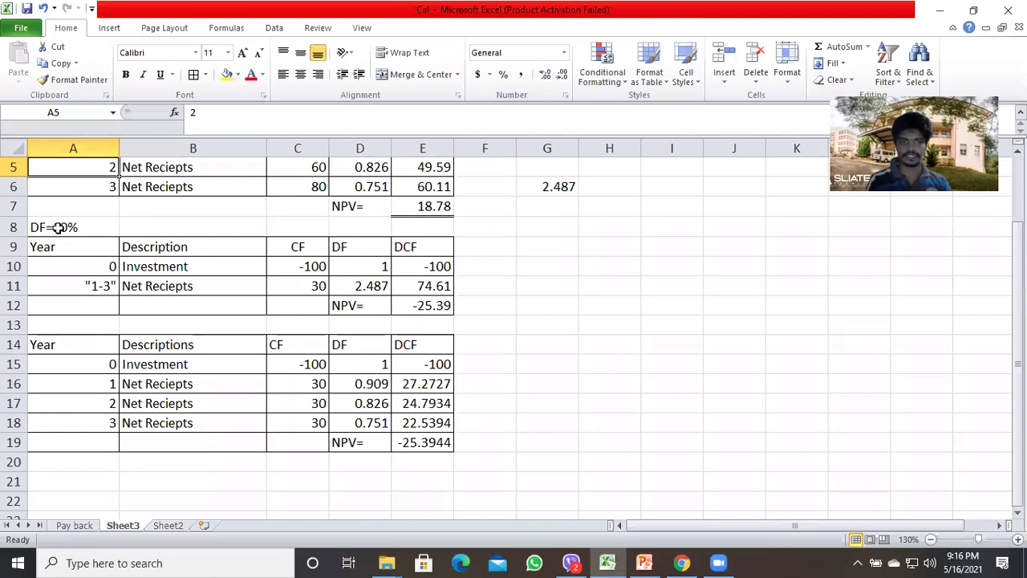
{"action": "key", "text": "Down"}
{"action": "key", "text": "Down"}
{"action": "key", "text": "Down"}
{"action": "key", "text": "Down"}
{"action": "key", "text": "Down"}
{"action": "key", "text": "Down"}
{"action": "key", "text": "Down"}
{"action": "key", "text": "Down"}
{"action": "key", "text": "Down"}
{"action": "key", "text": "Down"}
{"action": "key", "text": "Down"}
{"action": "key", "text": "Down"}
{"action": "key", "text": "Down"}
{"action": "key", "text": "Down"}
{"action": "key", "text": "Down"}
{"action": "key", "text": "Down"}
{"action": "key", "text": "Down"}
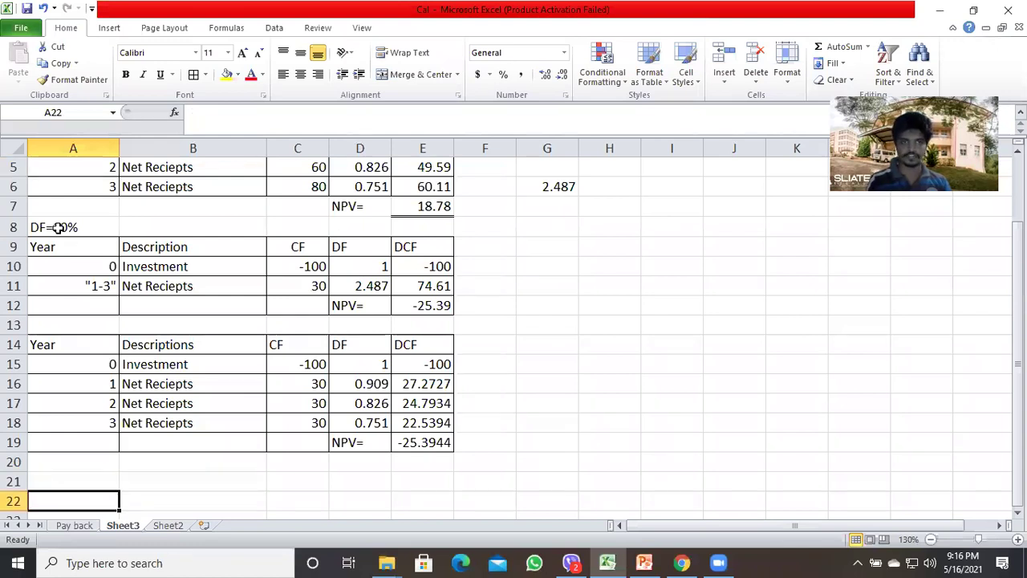
{"action": "scroll", "coordinate": [58, 227], "scroll_direction": "down", "scroll_amount": 1}
{"action": "key", "text": "Up"}
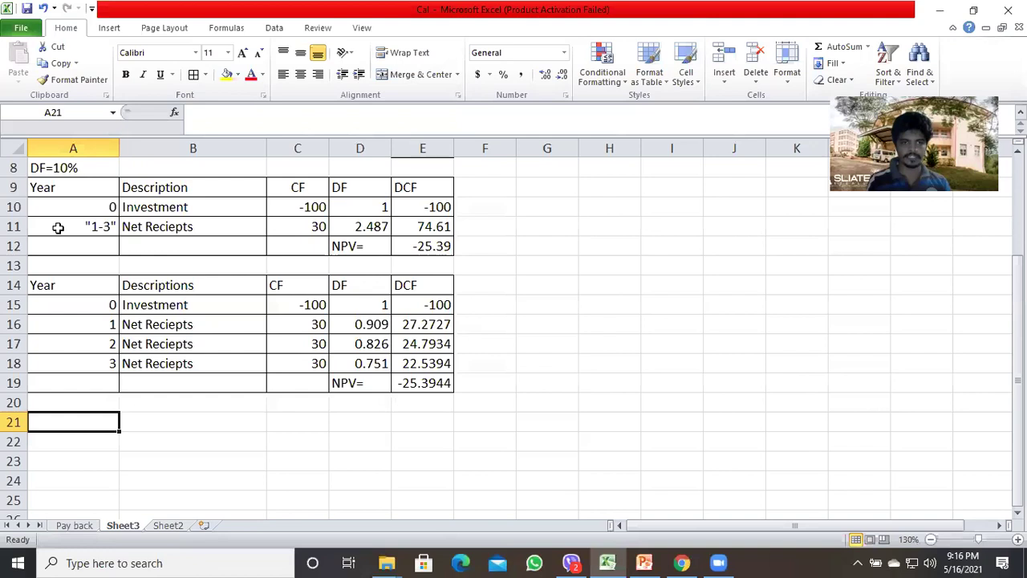
{"action": "scroll", "coordinate": [58, 227], "scroll_direction": "down", "scroll_amount": 2}
{"action": "key", "text": "Up"}
{"action": "key", "text": "Up"}
{"action": "key", "text": "Up"}
{"action": "key", "text": "Up"}
{"action": "key", "text": "Up"}
{"action": "key", "text": "Up"}
{"action": "key", "text": "Up"}
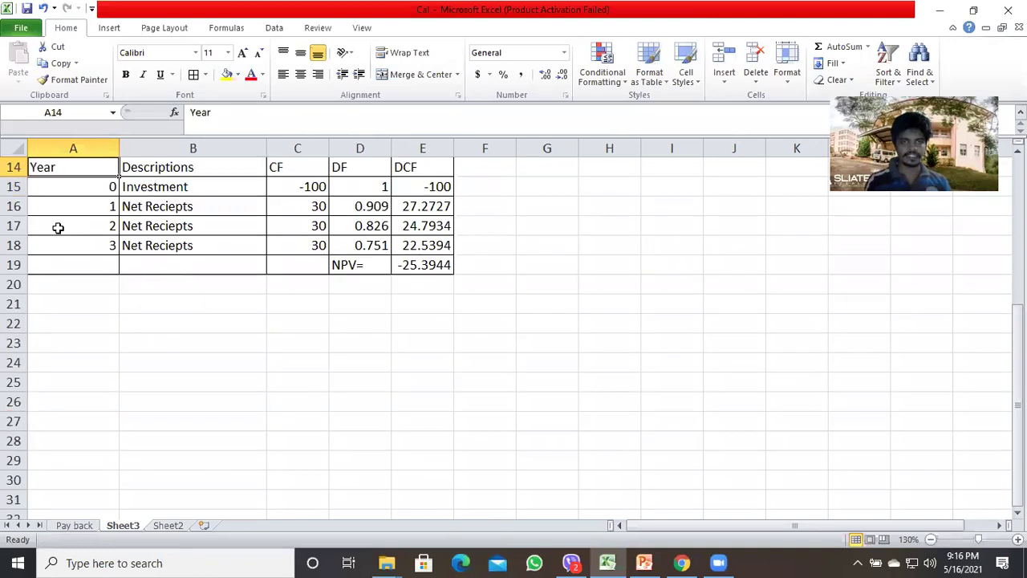
Start a fourth table in row 21 with the headers Year, Descriptions and CF in A21:C21
{"action": "scroll", "coordinate": [58, 228], "scroll_direction": "up", "scroll_amount": 1}
{"action": "key", "text": "Down"}
{"action": "key", "text": "Down"}
{"action": "key", "text": "Down"}
{"action": "key", "text": "Down"}
{"action": "key", "text": "Down"}
{"action": "key", "text": "Down"}
{"action": "key", "text": "Down"}
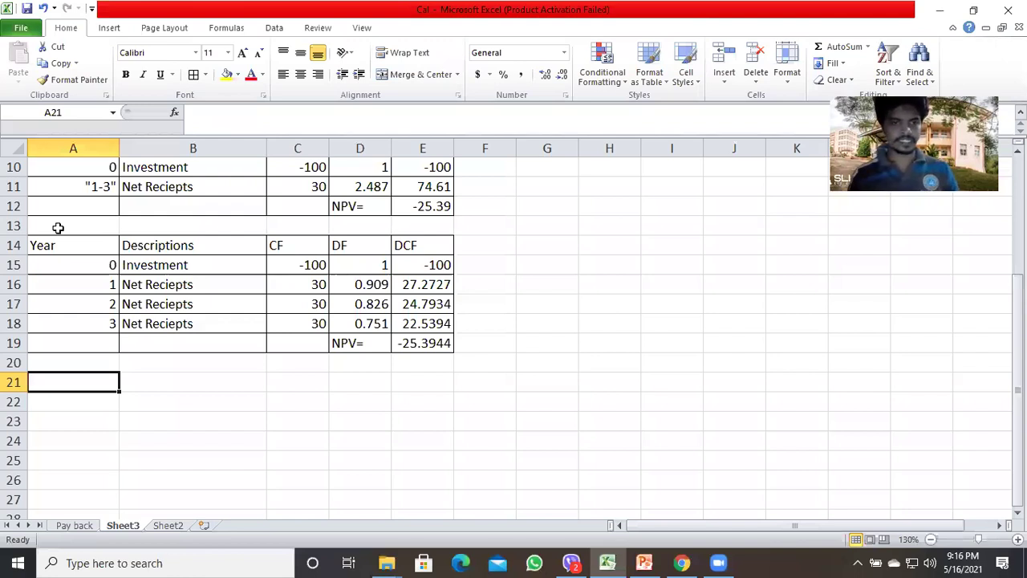
{"action": "type", "text": "Yeat"}
{"action": "key", "text": "BackSpace"}
{"action": "type", "text": "r"}
{"action": "key", "text": "Tab"}
{"action": "type", "text": "D"}
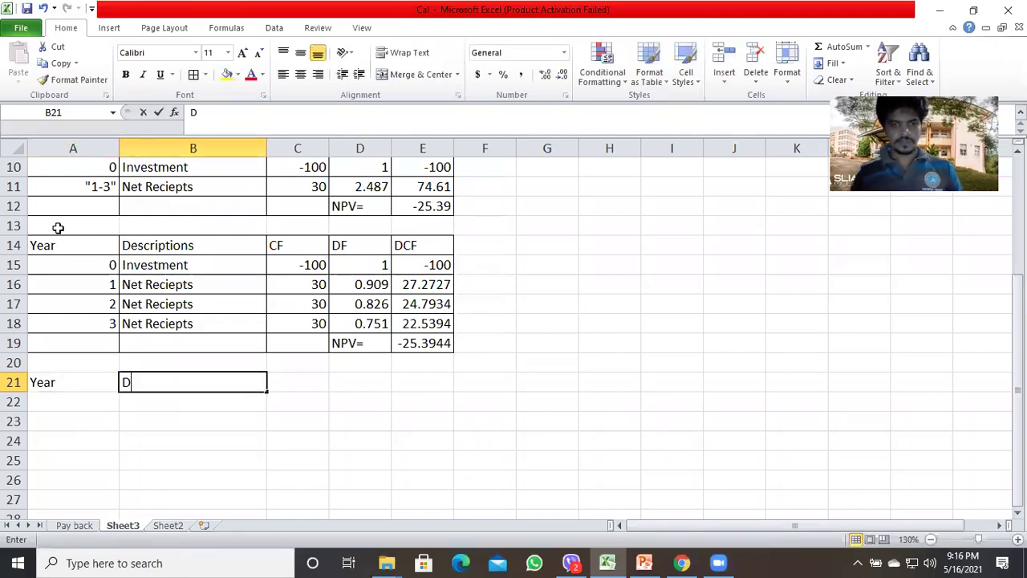
{"action": "type", "text": "escr"}
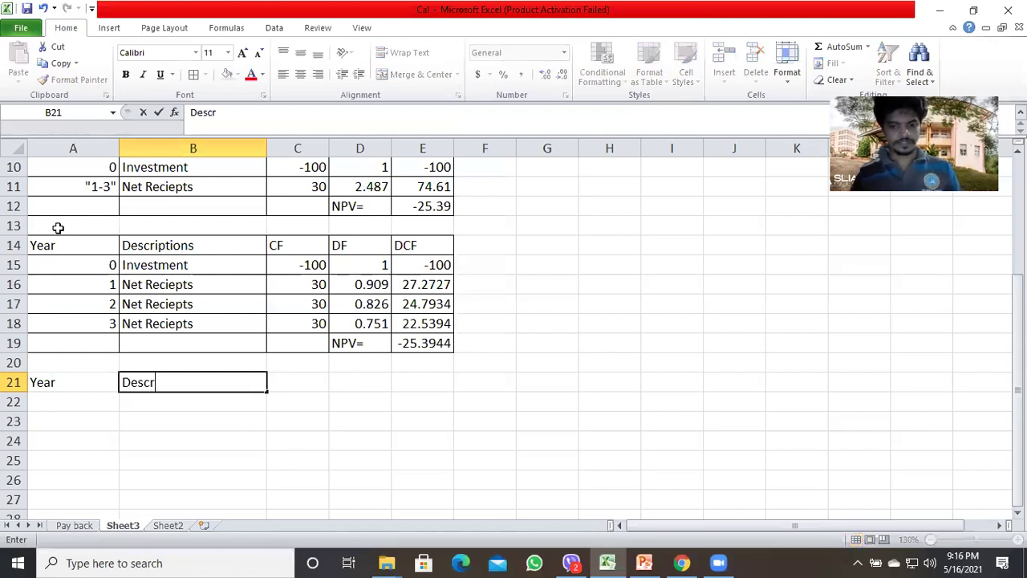
{"action": "type", "text": "iptions"}
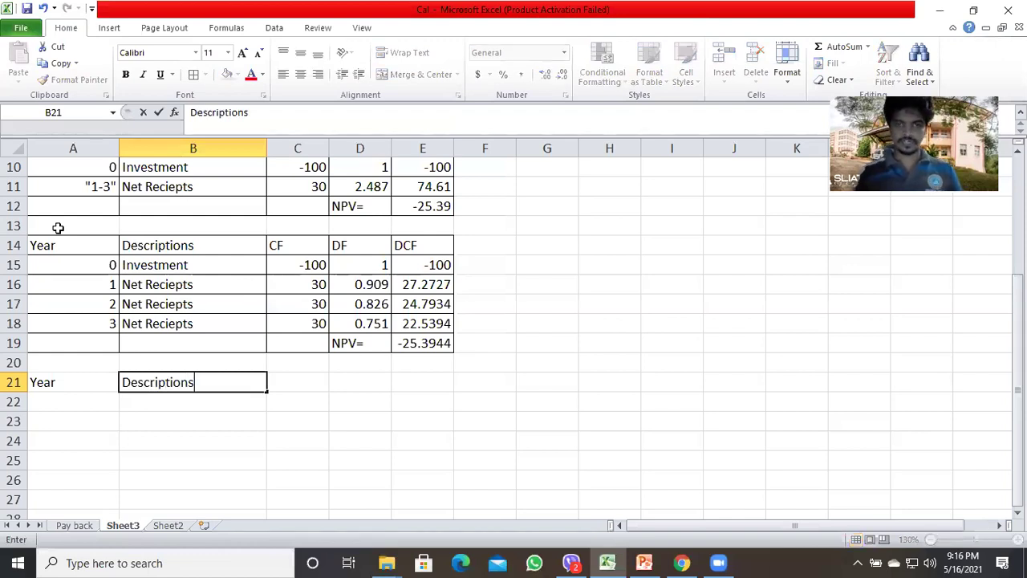
{"action": "key", "text": "Return"}
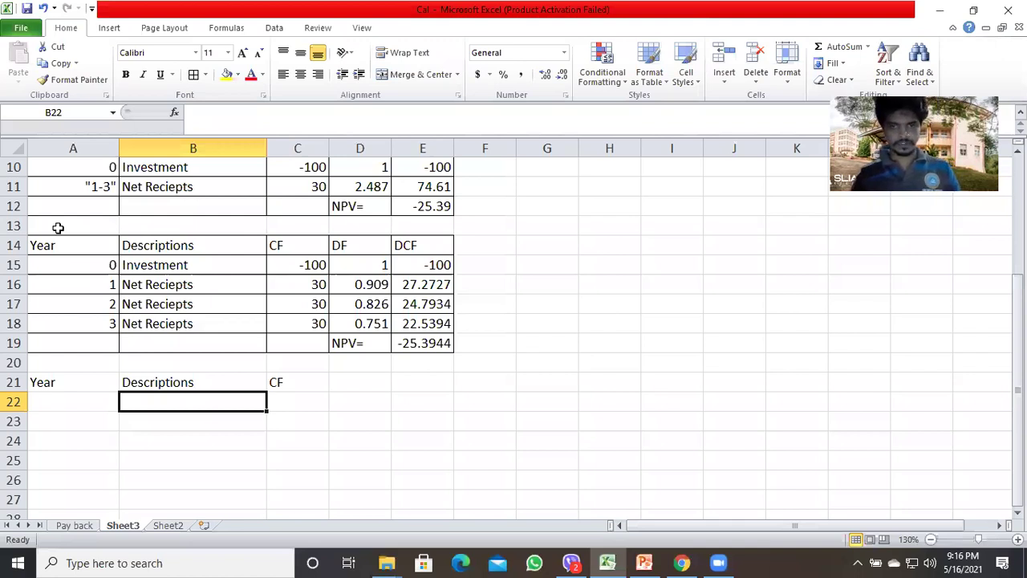
Fill row 22 with year 0, the description Investments and a cash flow of -100
{"action": "key", "text": "Left"}
{"action": "type", "text": "0"}
{"action": "key", "text": "Tab"}
{"action": "type", "text": "Inve"}
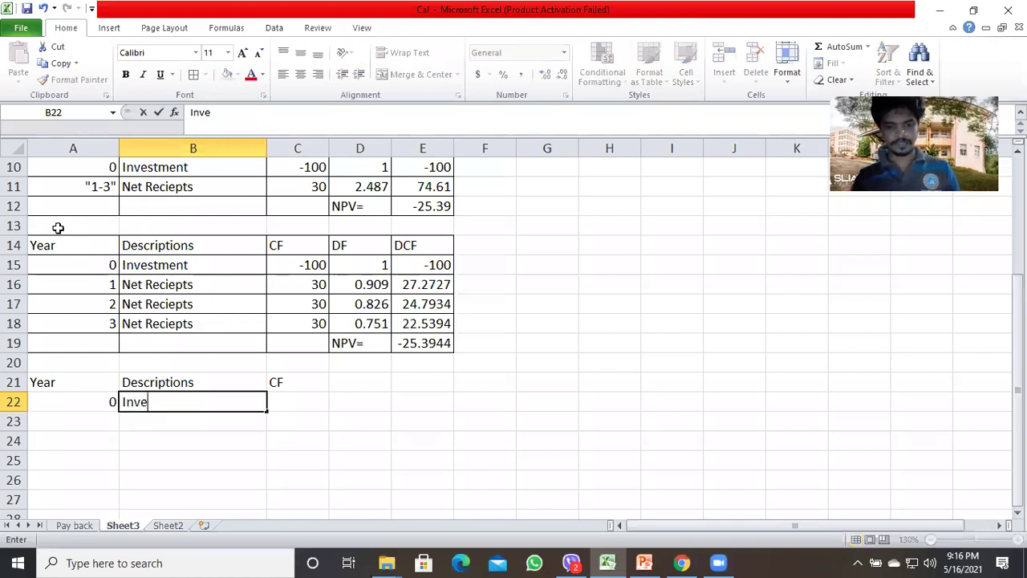
{"action": "type", "text": "stments"}
{"action": "key", "text": "Tab"}
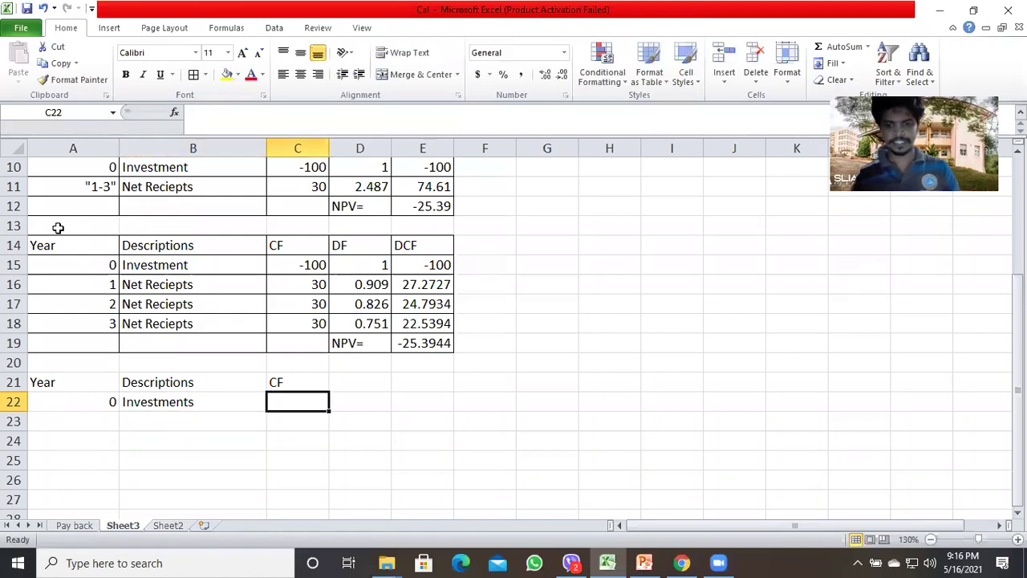
{"action": "type", "text": "-1"}
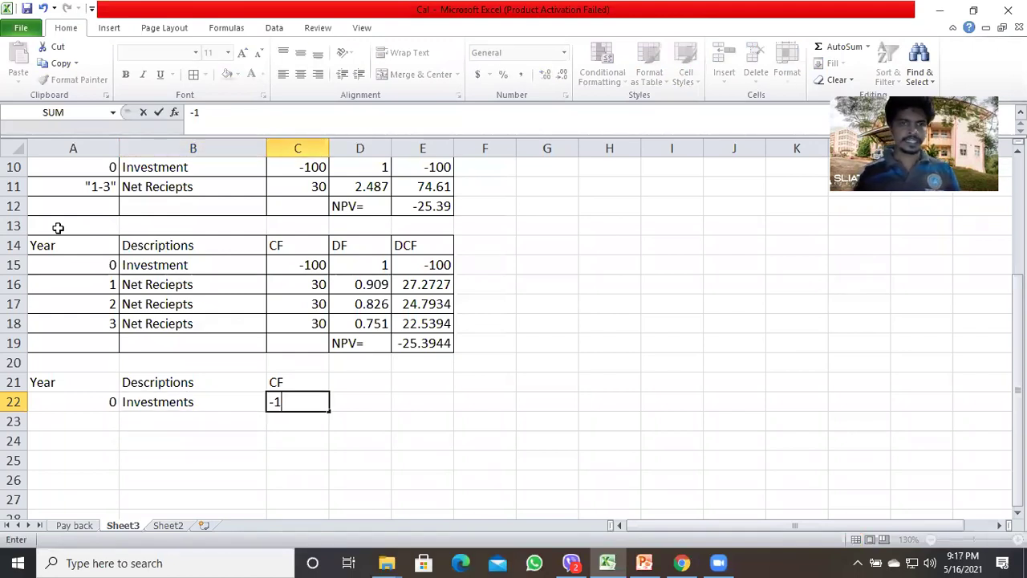
{"action": "type", "text": "00"}
{"action": "key", "text": "Return"}
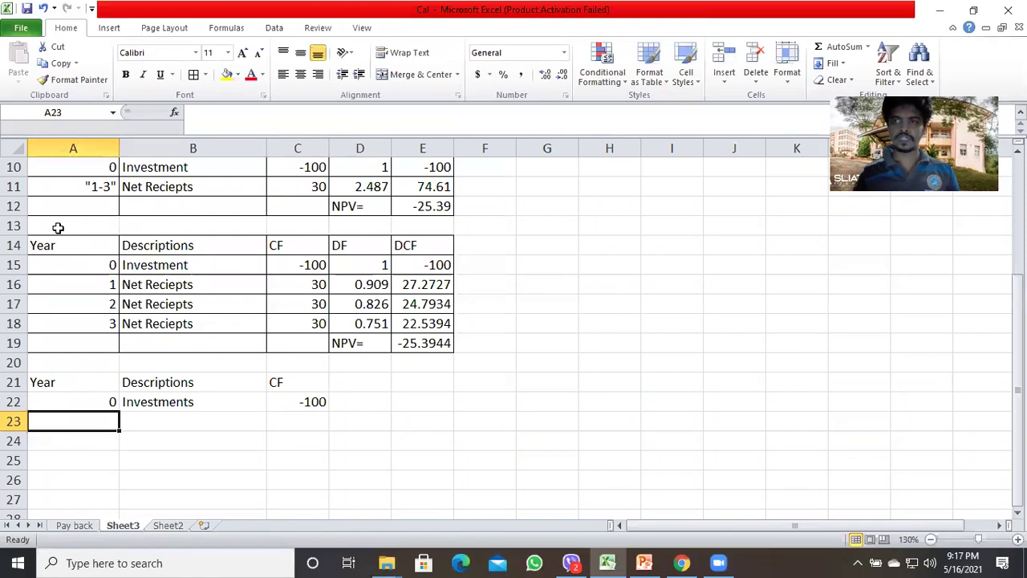
Fill row 23 with the year range 1-100, the description Net Recipts and a cash flow of 40
{"action": "type", "text": "1"}
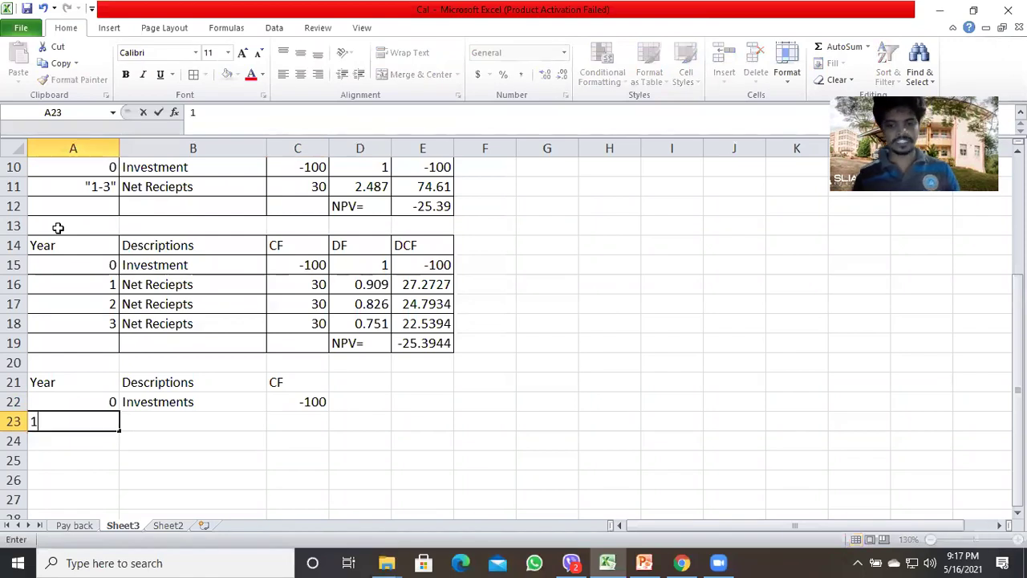
{"action": "type", "text": "-100"}
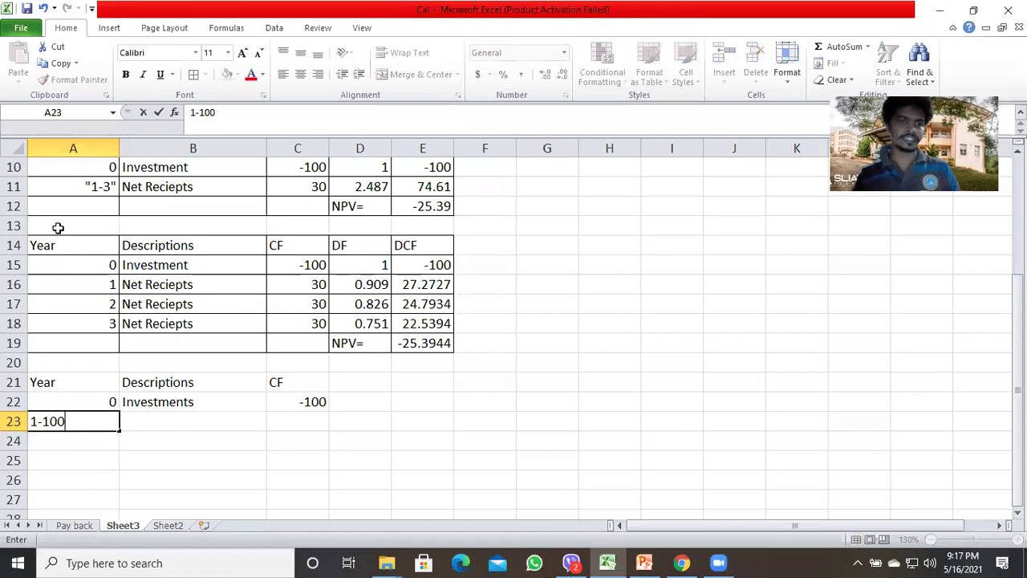
{"action": "key", "text": "Tab"}
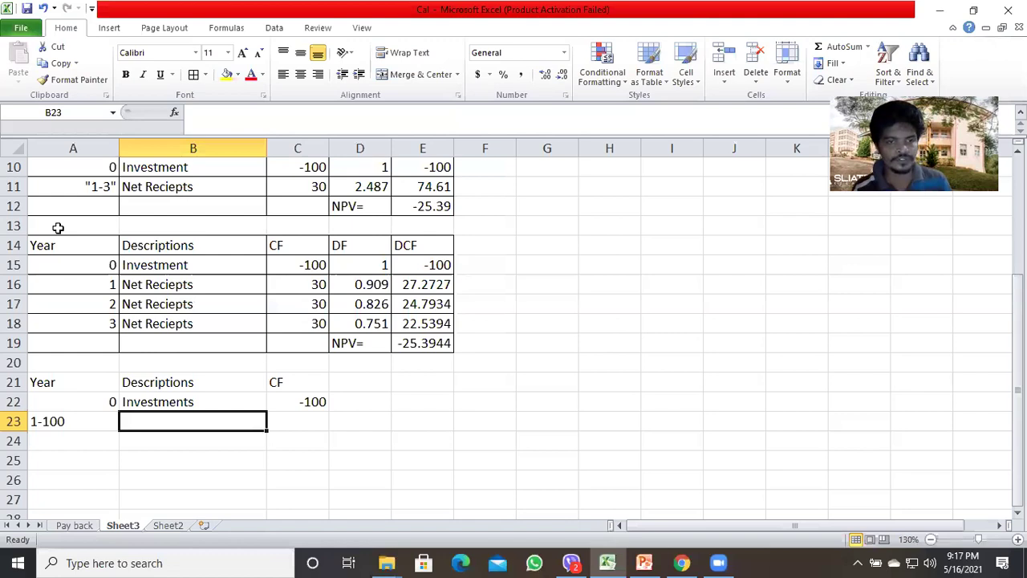
{"action": "type", "text": "Ne"}
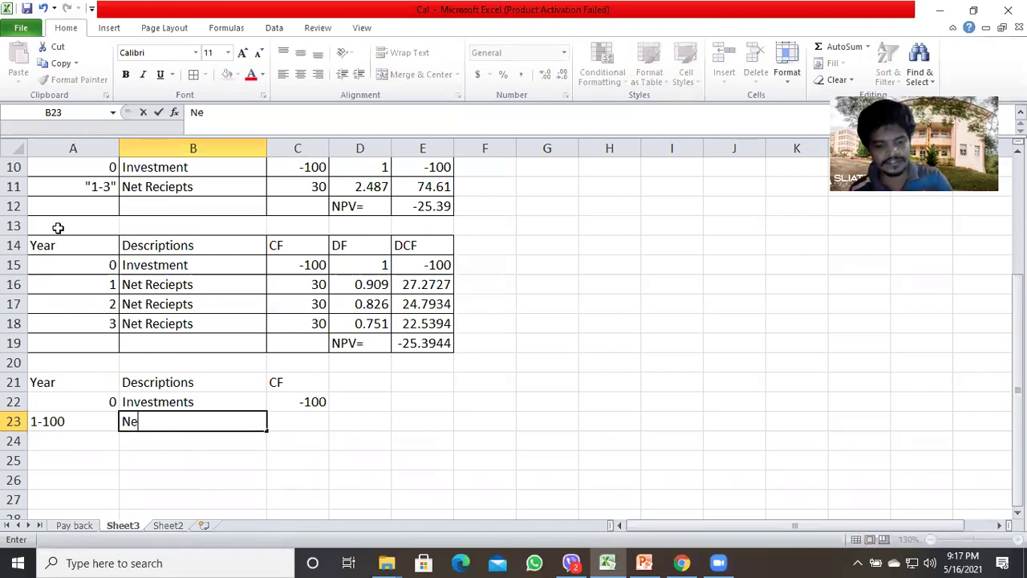
{"action": "type", "text": "t Recipts"}
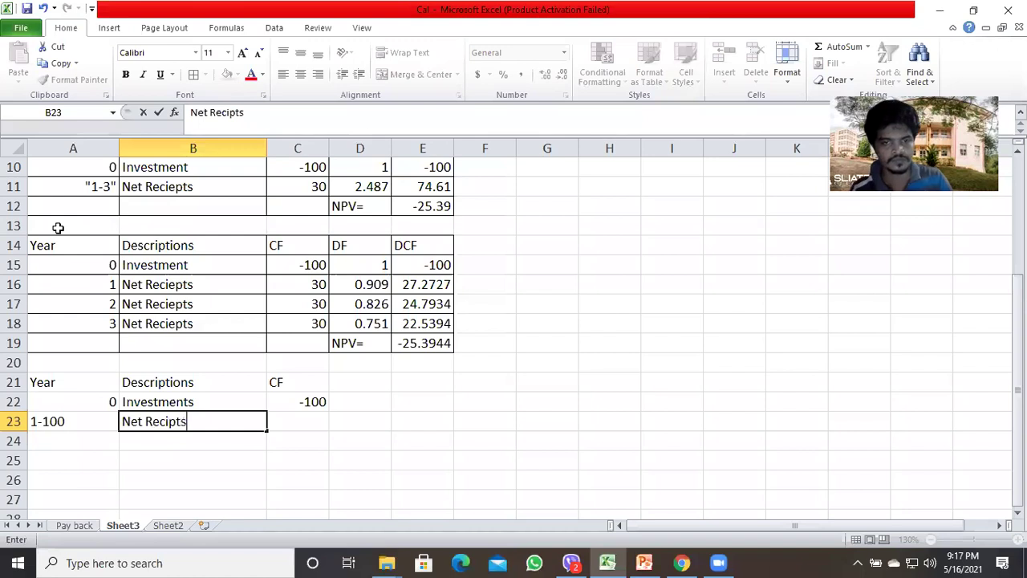
{"action": "key", "text": "Tab"}
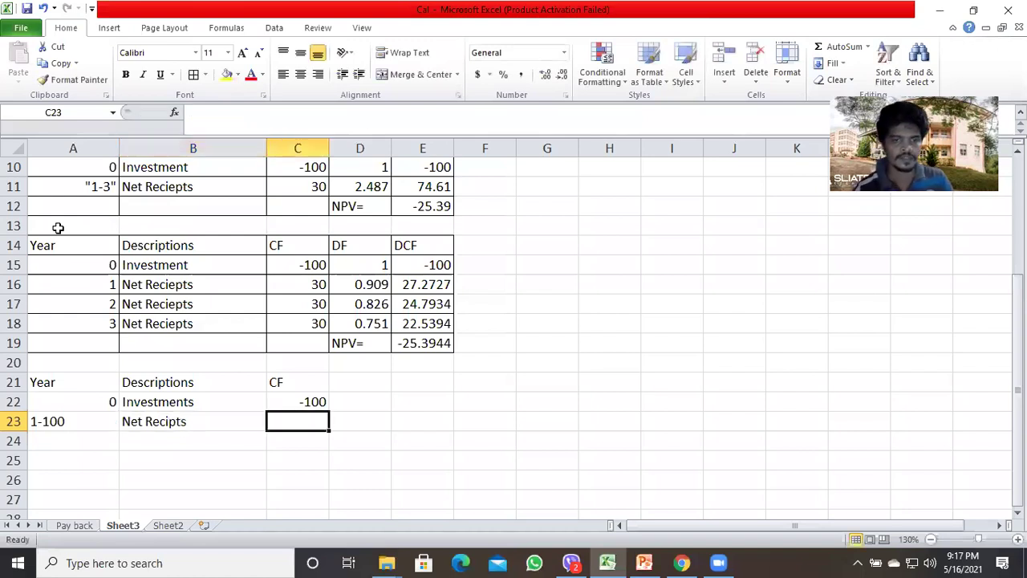
{"action": "type", "text": "40"}
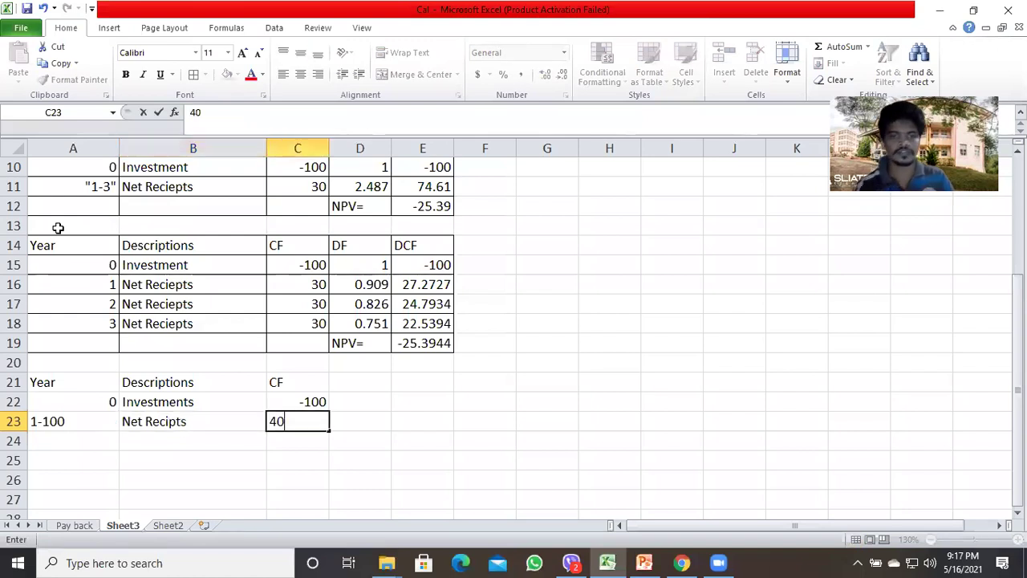
{"action": "key", "text": "Return"}
Add the header DF in D21 and enter the discount factor 1 for year 0 in D22
{"action": "key", "text": "Up"}
{"action": "key", "text": "Up"}
{"action": "key", "text": "Up"}
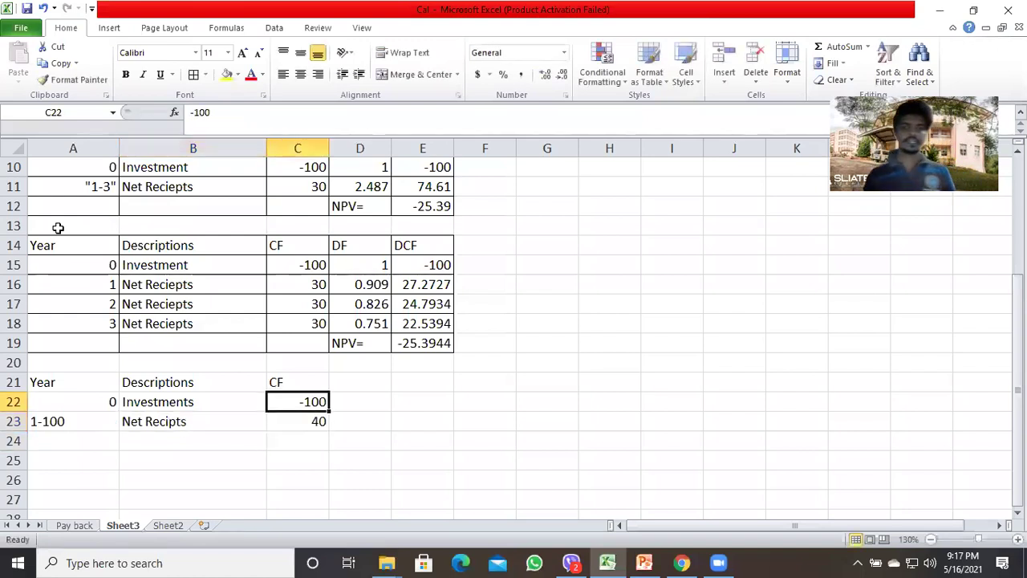
{"action": "key", "text": "Right"}
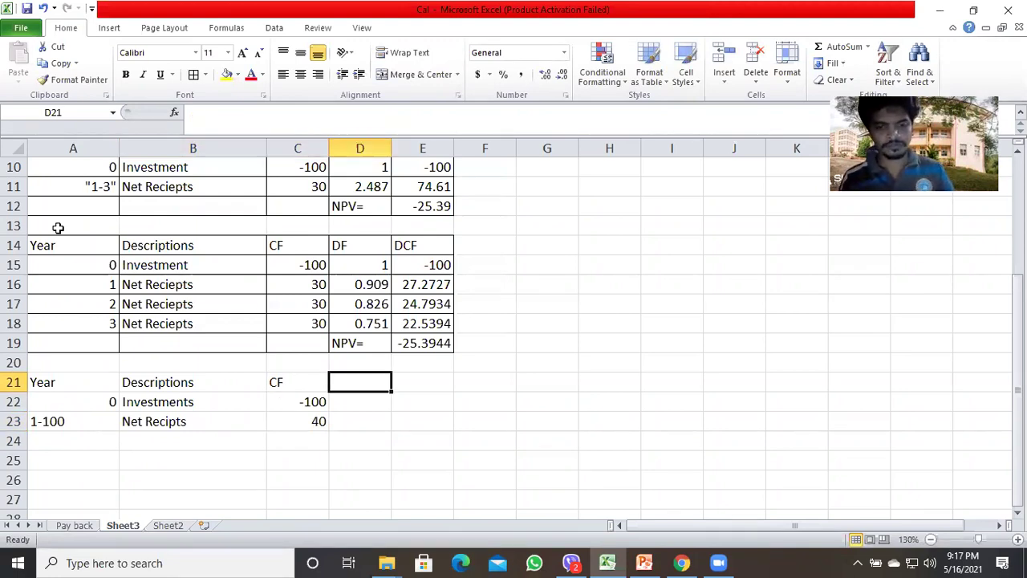
{"action": "type", "text": "DF"}
{"action": "key", "text": "Return"}
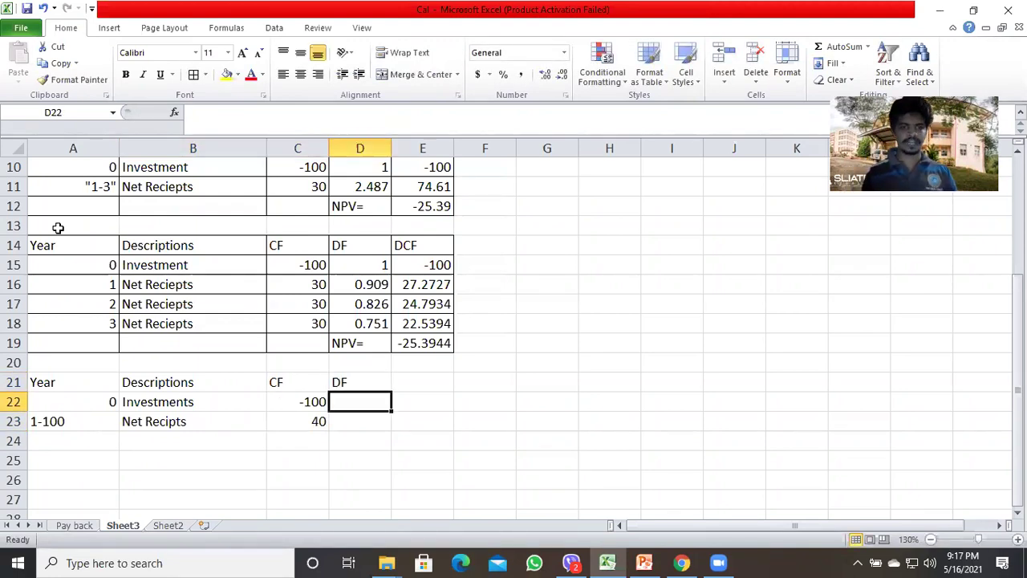
{"action": "type", "text": "1"}
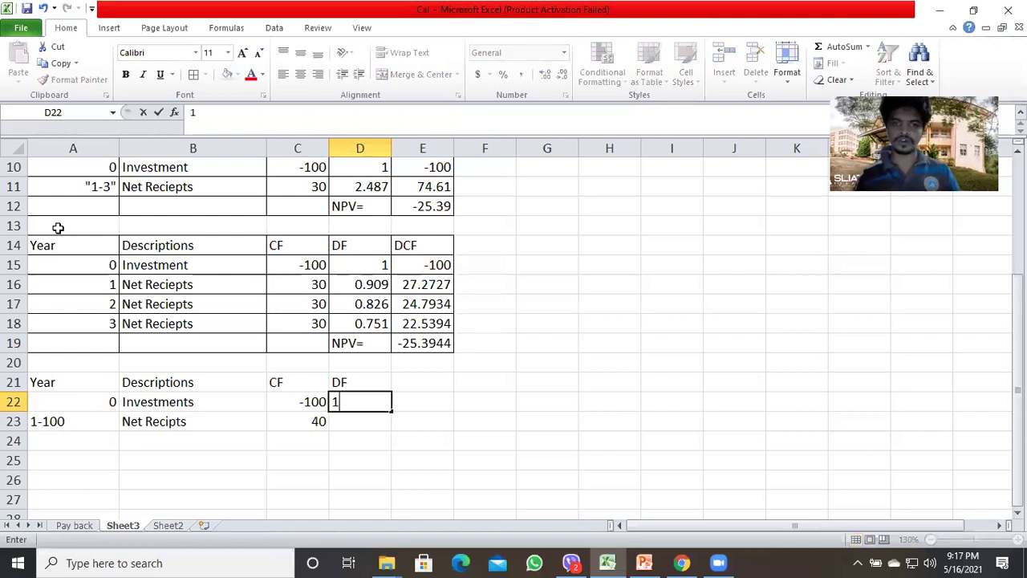
{"action": "key", "text": "Return"}
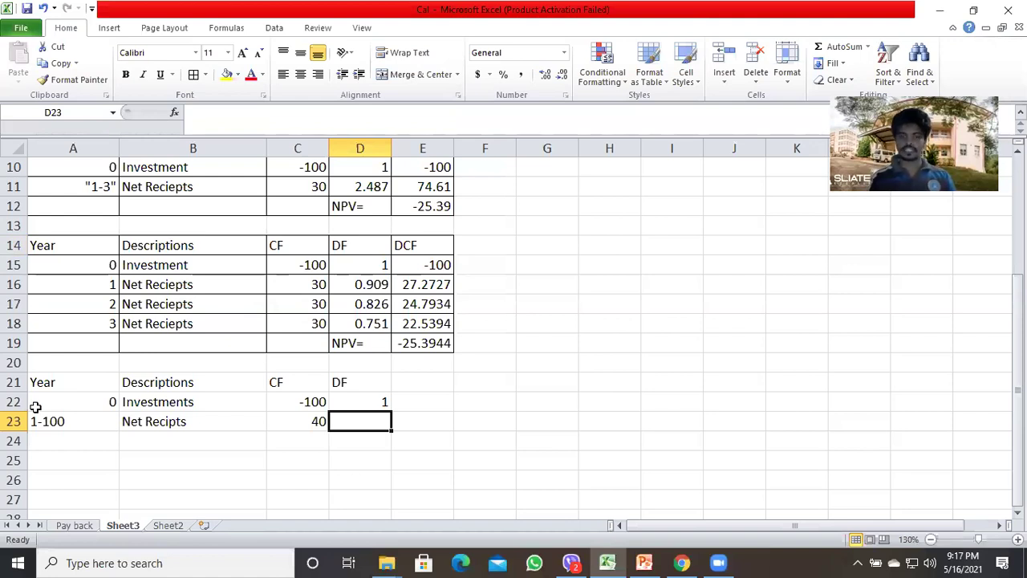
Set the number of periods t in E4 of Sheet2 to 100 for the cumulative discount factor
{"action": "left_click", "coordinate": [168, 525]}
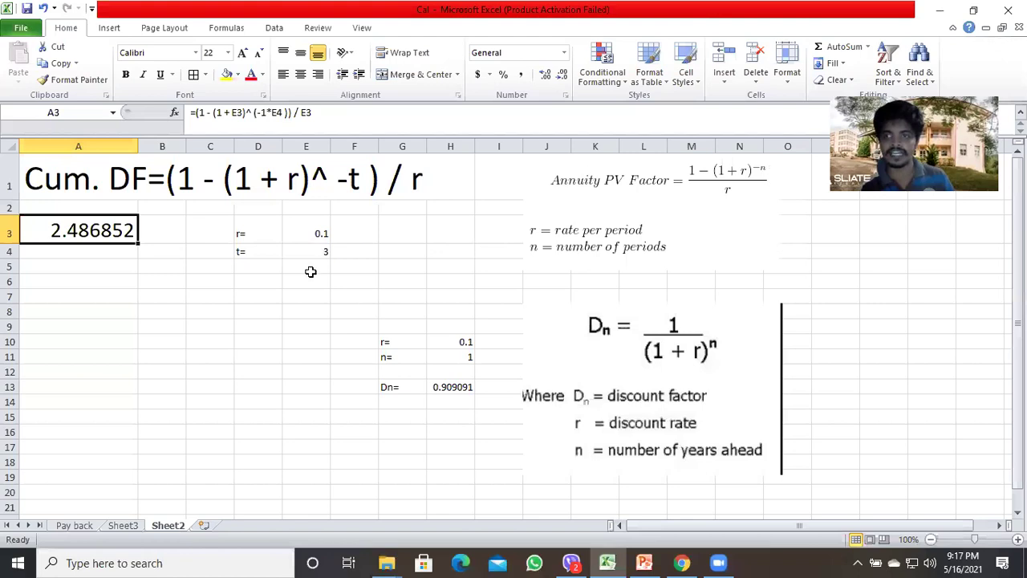
{"action": "left_click", "coordinate": [297, 250]}
{"action": "type", "text": "10"}
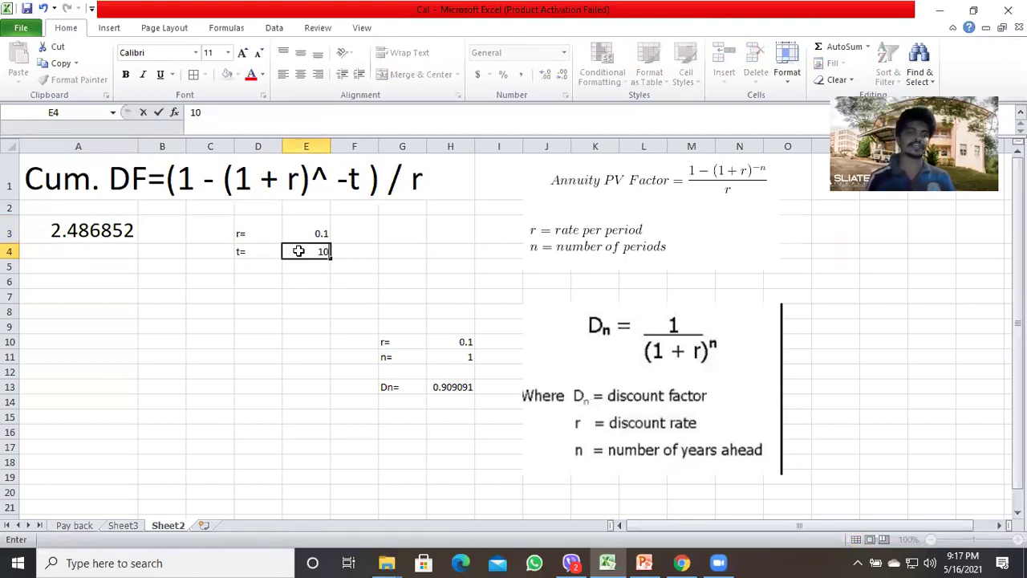
{"action": "type", "text": "0"}
{"action": "key", "text": "Return"}
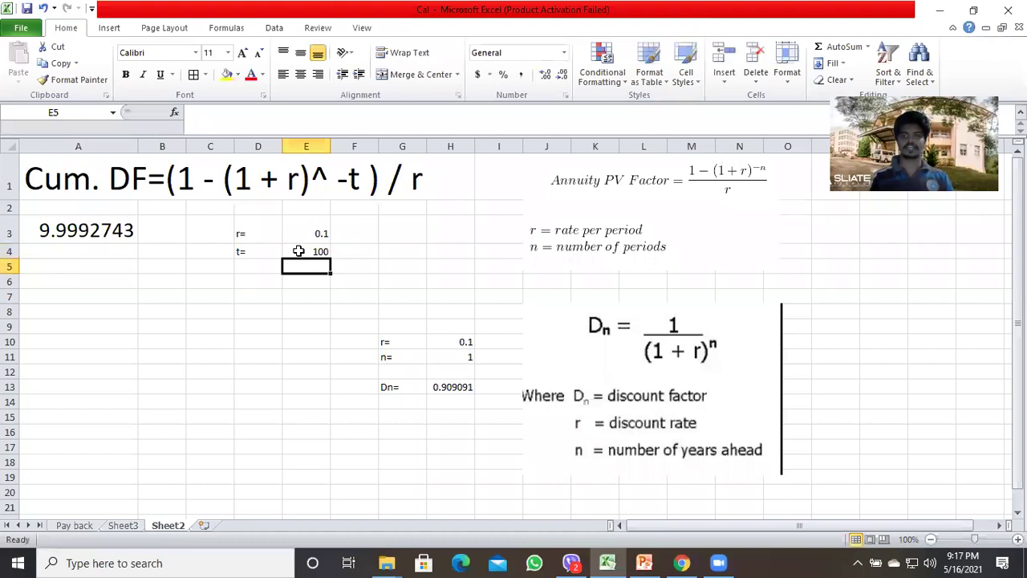
Format the cumulative discount factor in A3 to show three decimal places
{"action": "left_click", "coordinate": [48, 234]}
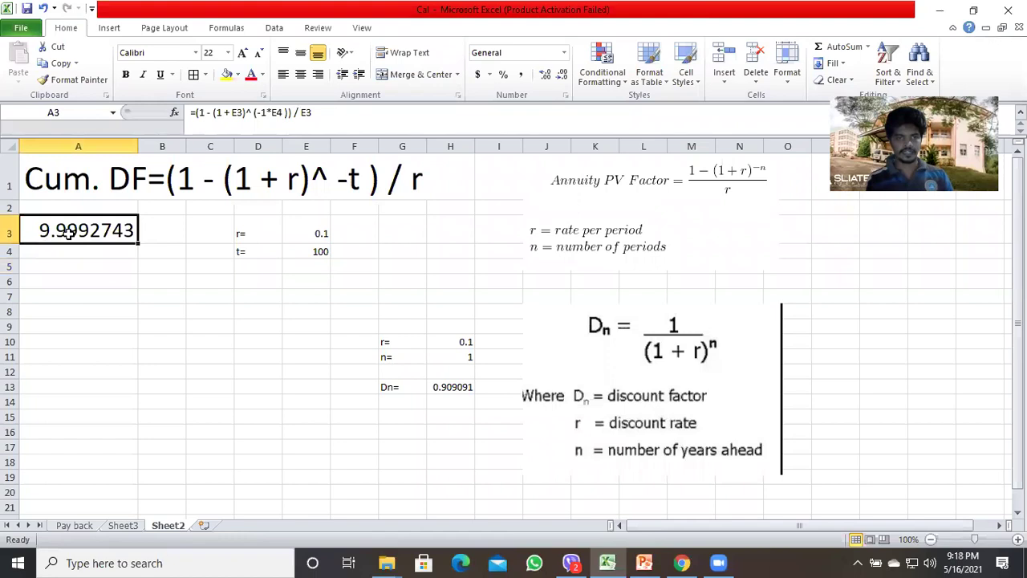
{"action": "left_click", "coordinate": [561, 76]}
{"action": "left_click", "coordinate": [561, 76]}
{"action": "left_click", "coordinate": [562, 76]}
{"action": "left_click", "coordinate": [563, 76]}
{"action": "left_click", "coordinate": [563, 76]}
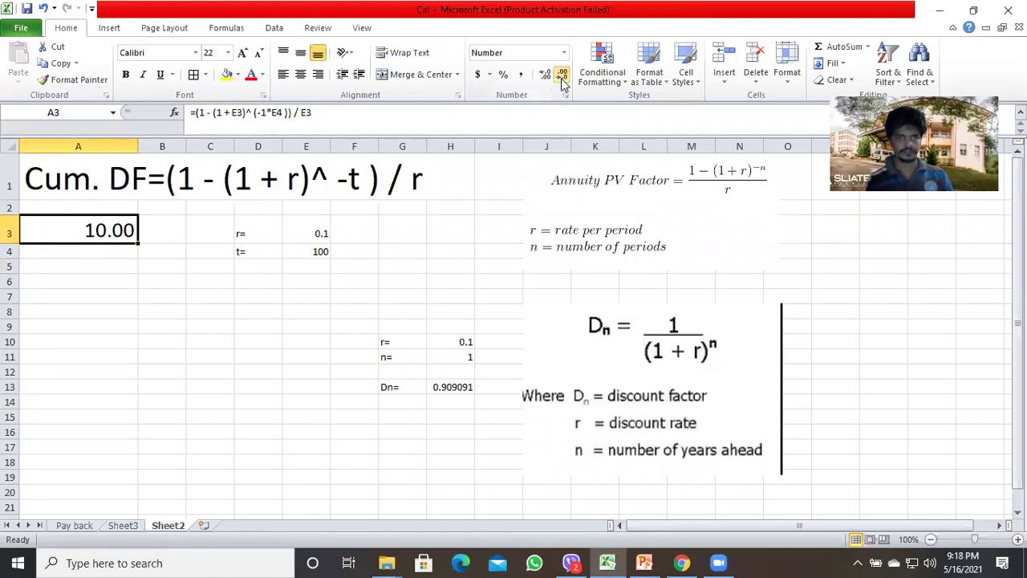
{"action": "left_click", "coordinate": [545, 74]}
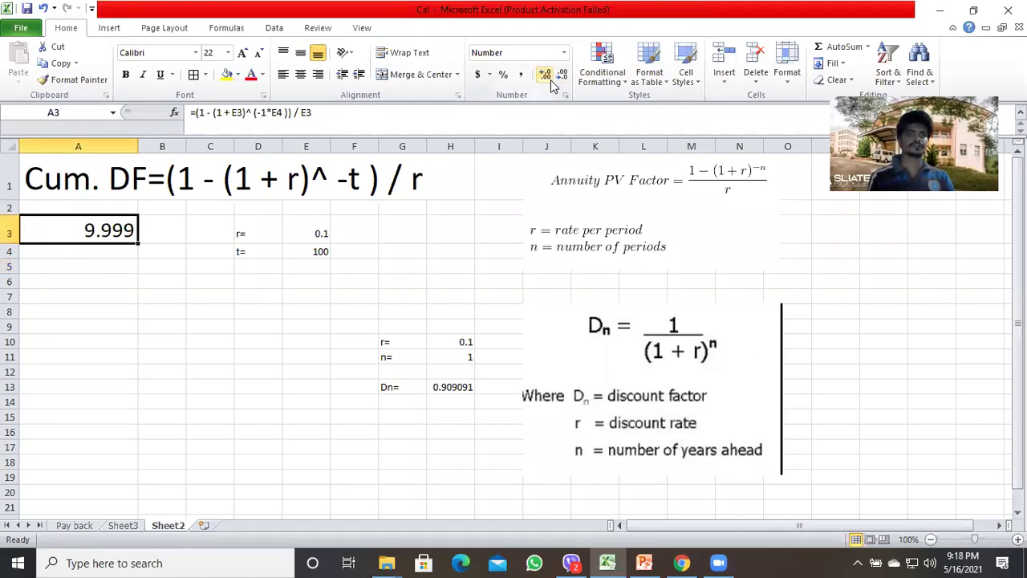
Copy the cumulative discount factor from A3 of Sheet2 into D23 of Sheet3 and apply the formatting of D22 to it
{"action": "key", "text": "ctrl+c"}
{"action": "left_click", "coordinate": [129, 527]}
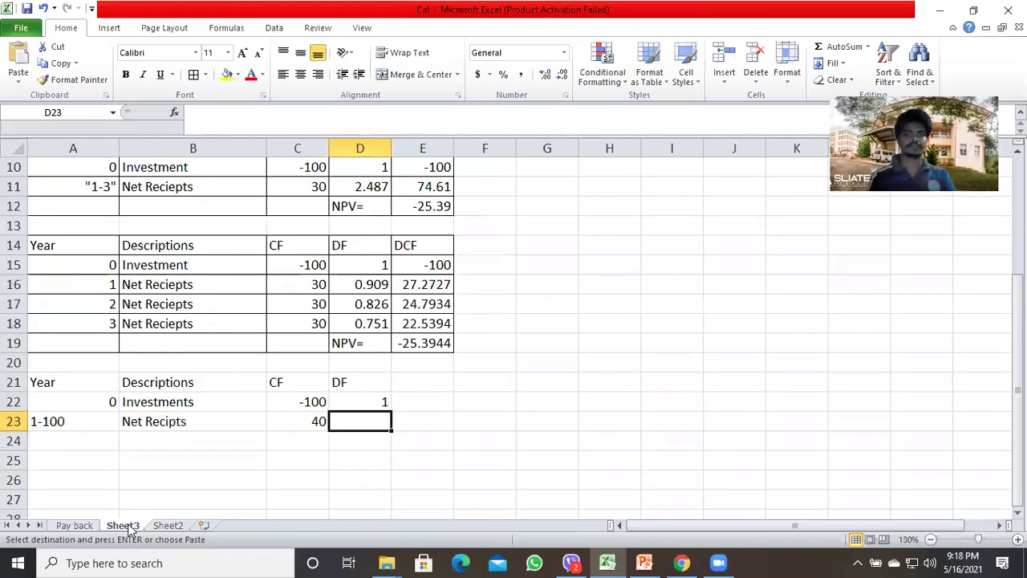
{"action": "key", "text": "ctrl+v"}
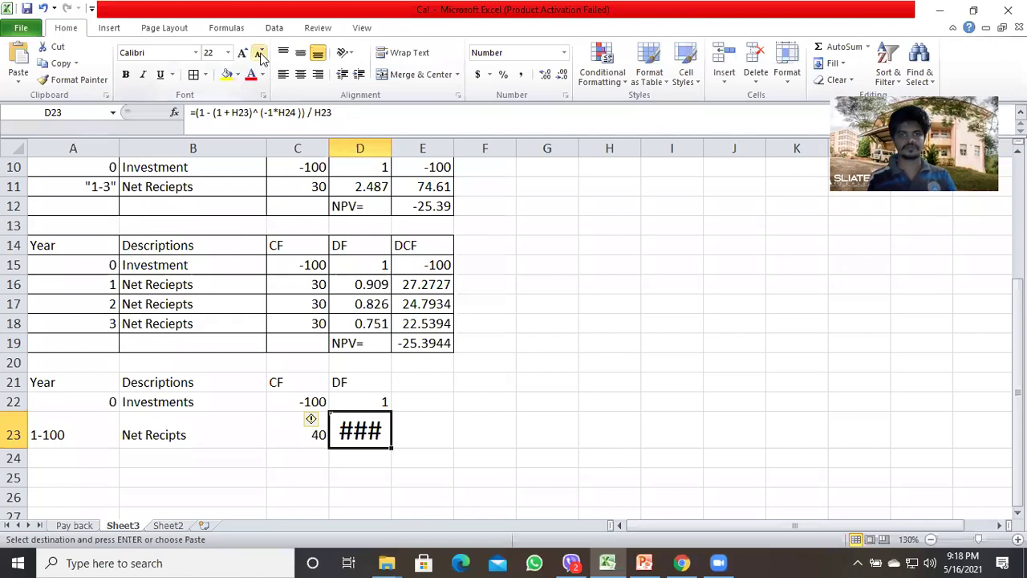
{"action": "key", "text": "Up"}
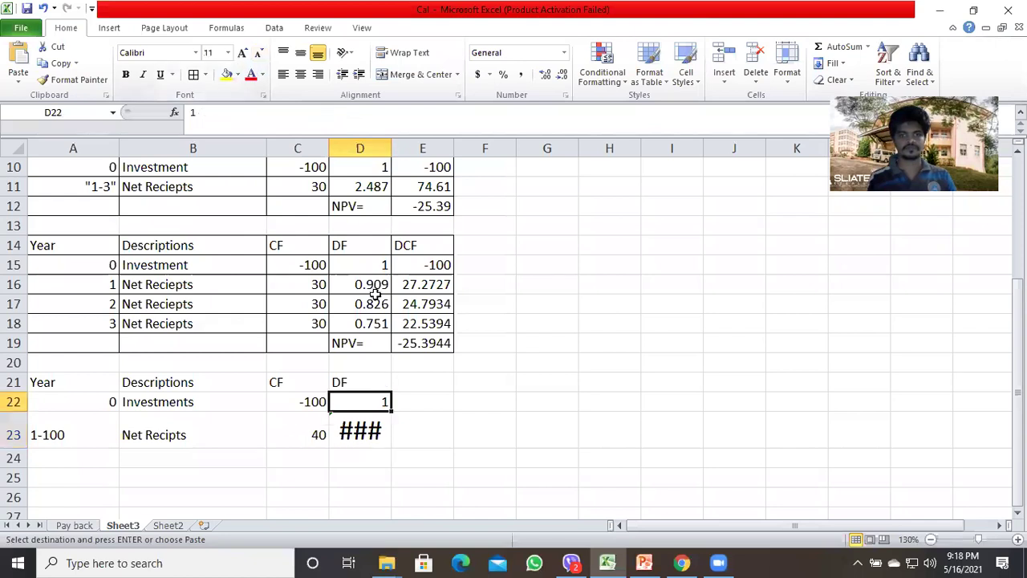
{"action": "left_click", "coordinate": [70, 80]}
{"action": "key", "text": "Down"}
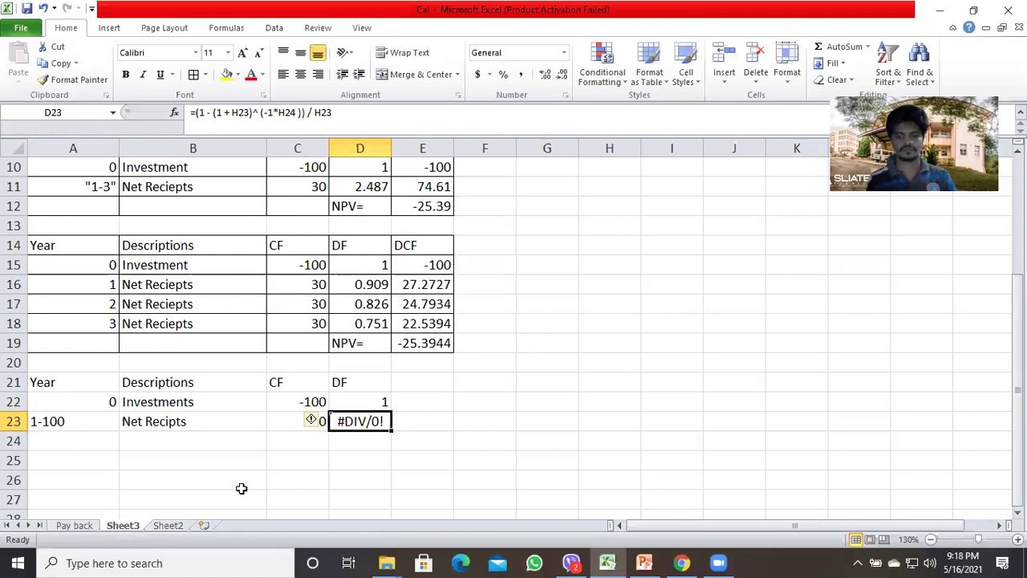
Replace the formula in D23 with the discount factor 9.999 and add the header DCF in E21
{"action": "type", "text": "9.999"}
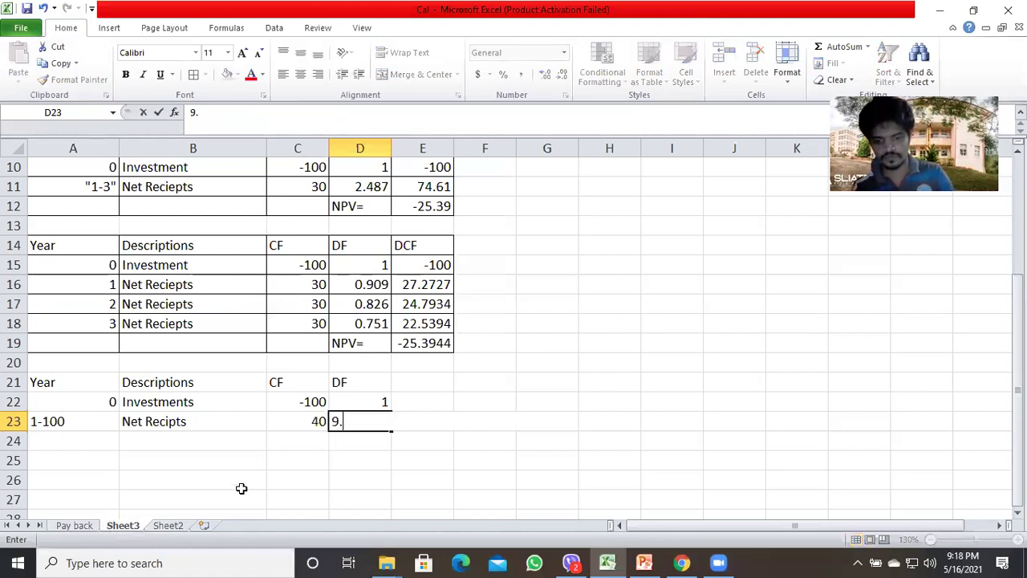
{"action": "key", "text": "Tab"}
{"action": "key", "text": "Up"}
{"action": "key", "text": "Up"}
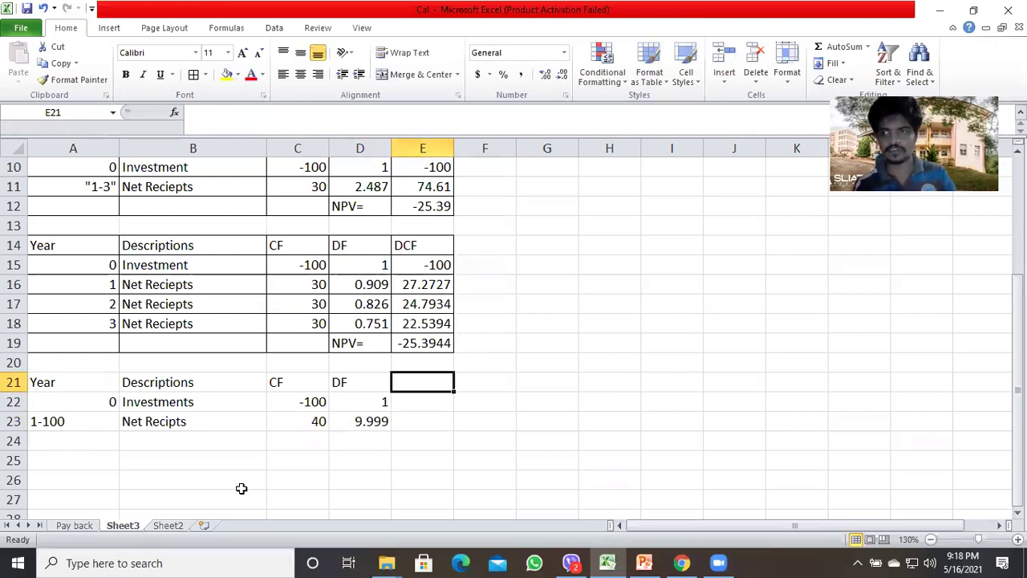
{"action": "type", "text": "DCF"}
{"action": "key", "text": "Return"}
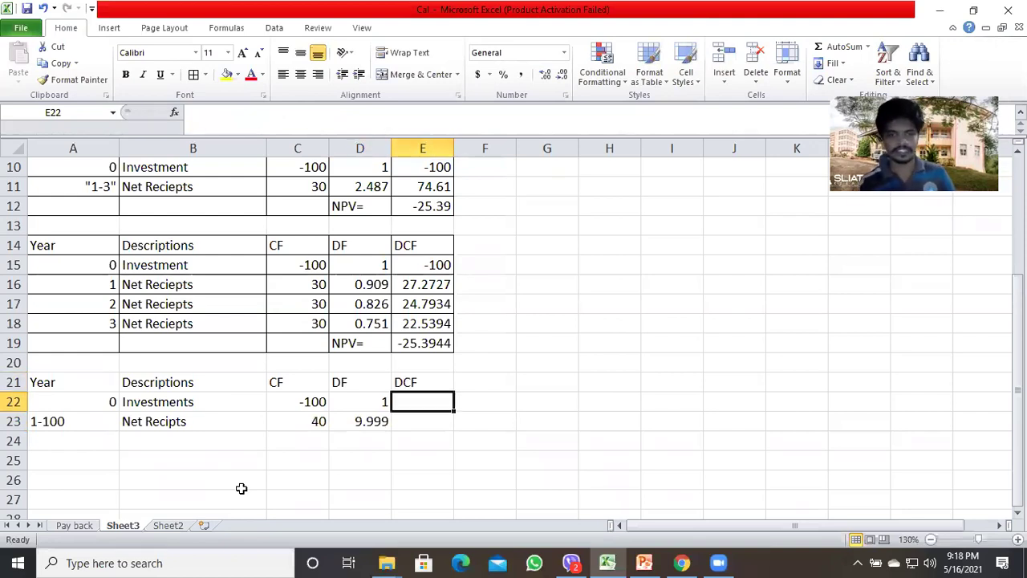
Calculate the discounted cash flow in E22 as =C22*D22 and fill the formula down to E23
{"action": "type", "text": "="}
{"action": "left_click", "coordinate": [281, 403]}
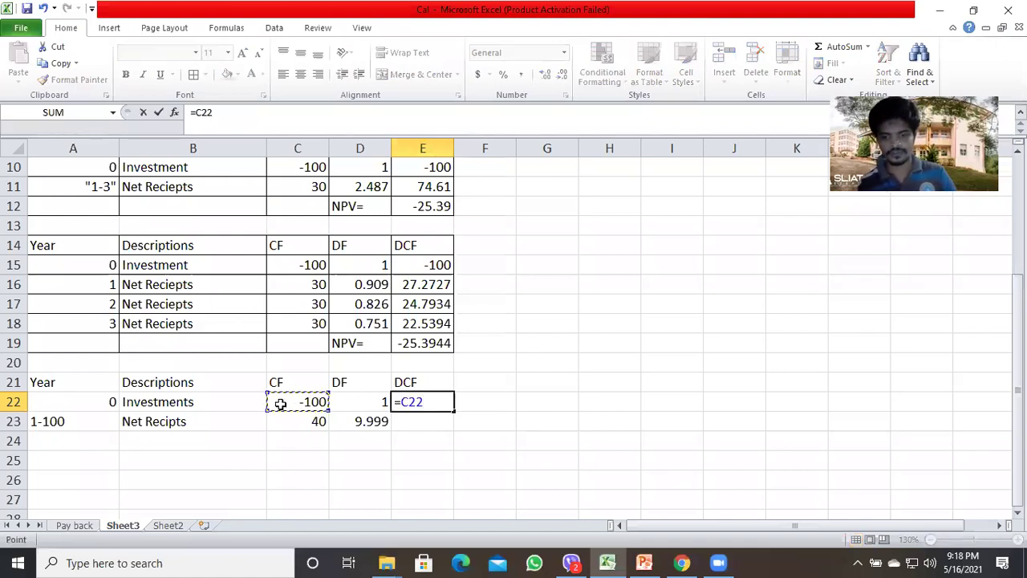
{"action": "type", "text": "*"}
{"action": "left_click", "coordinate": [357, 403]}
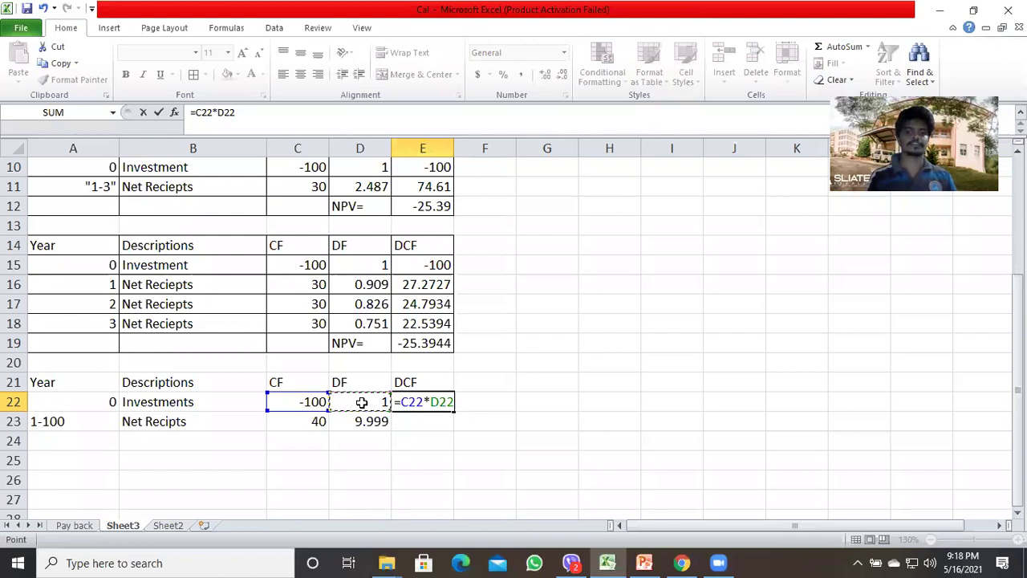
{"action": "key", "text": "Return"}
{"action": "left_click", "coordinate": [414, 399]}
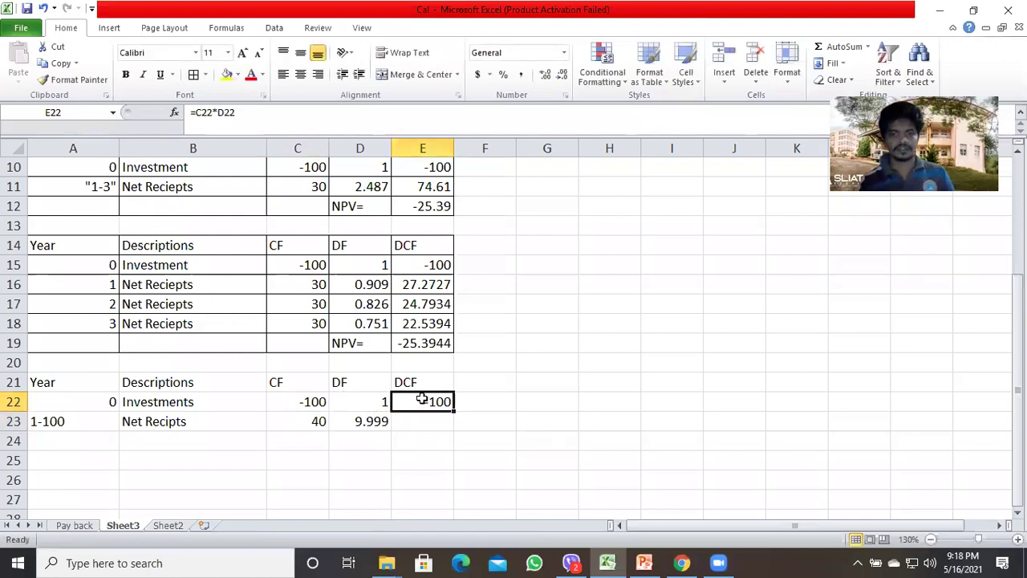
{"action": "left_click_drag", "start_coordinate": [454, 410], "coordinate": [452, 423]}
{"action": "left_click", "coordinate": [451, 423]}
{"action": "key", "text": "Down"}
{"action": "key", "text": "Down"}
{"action": "key", "text": "Up"}
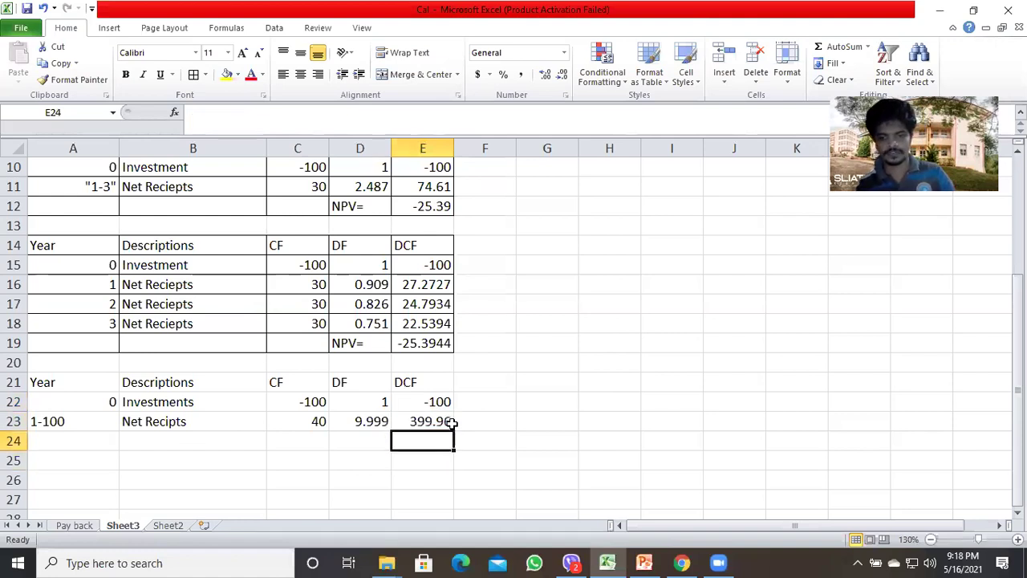
Total the discounted cash flows in E24 with =sum(E22:E23) and label the result NPV in D24
{"action": "type", "text": "="}
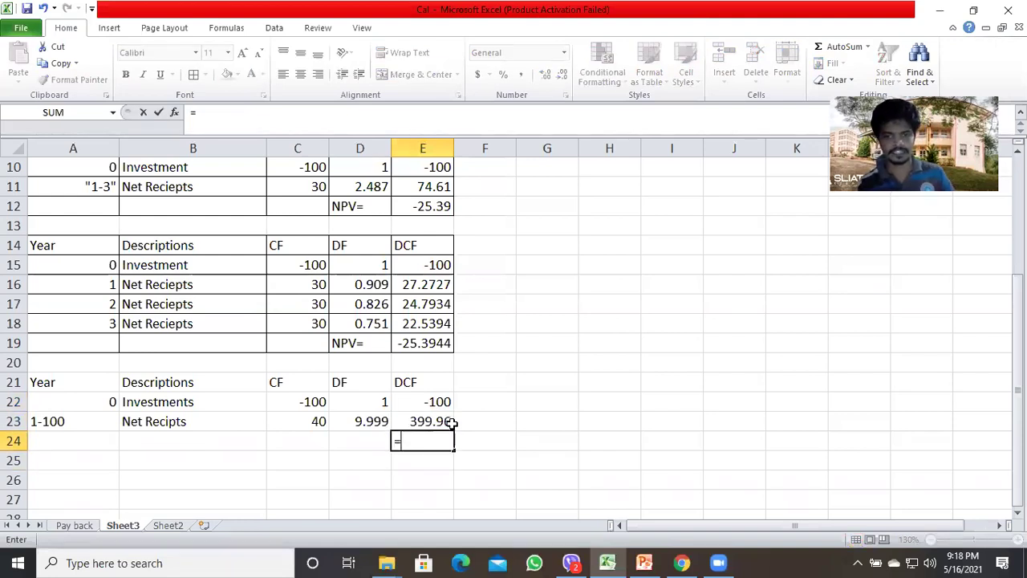
{"action": "type", "text": "sum("}
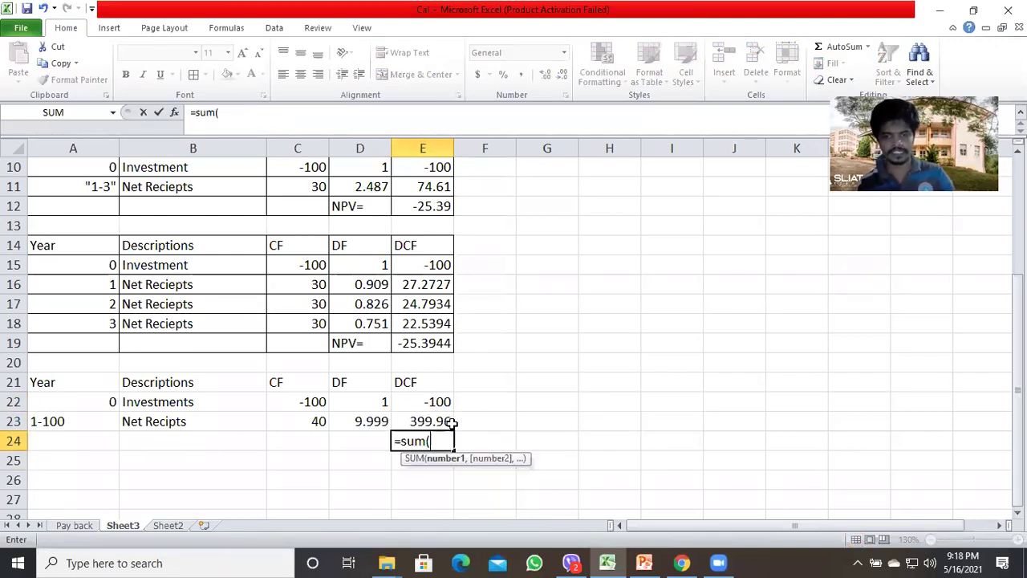
{"action": "left_click_drag", "start_coordinate": [422, 393], "coordinate": [421, 418]}
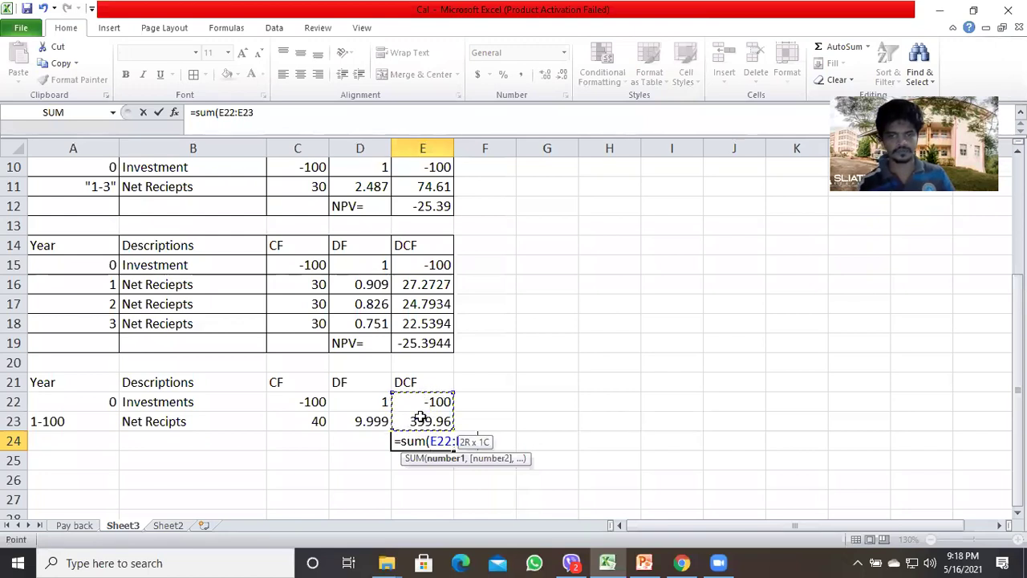
{"action": "type", "text": ")"}
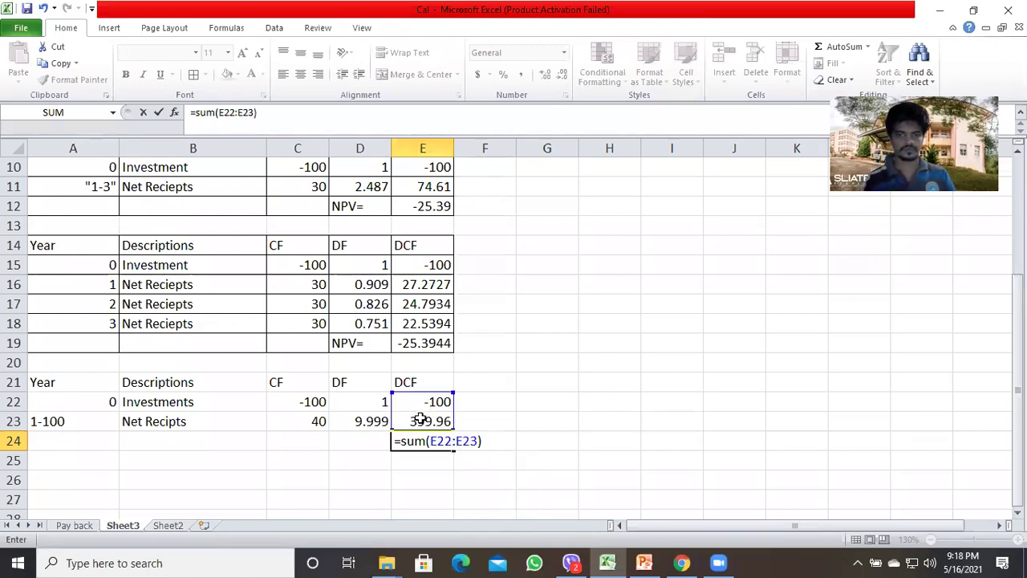
{"action": "key", "text": "Return"}
{"action": "key", "text": "Up"}
{"action": "key", "text": "Left"}
{"action": "type", "text": "N"}
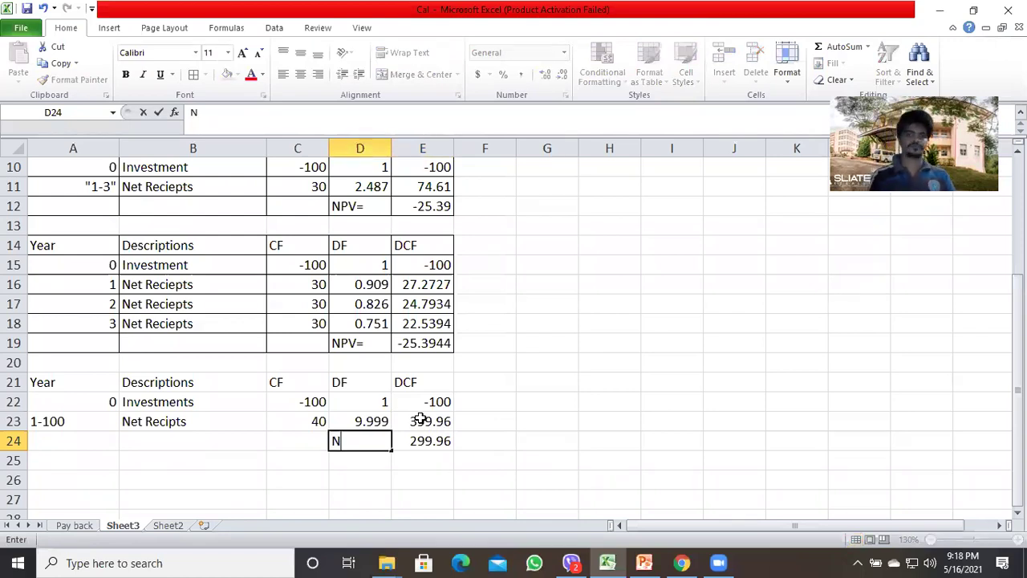
{"action": "type", "text": "PV"}
{"action": "key", "text": "Return"}
Apply all borders to the fourth table, A21:E24
{"action": "left_click_drag", "start_coordinate": [47, 381], "coordinate": [401, 440]}
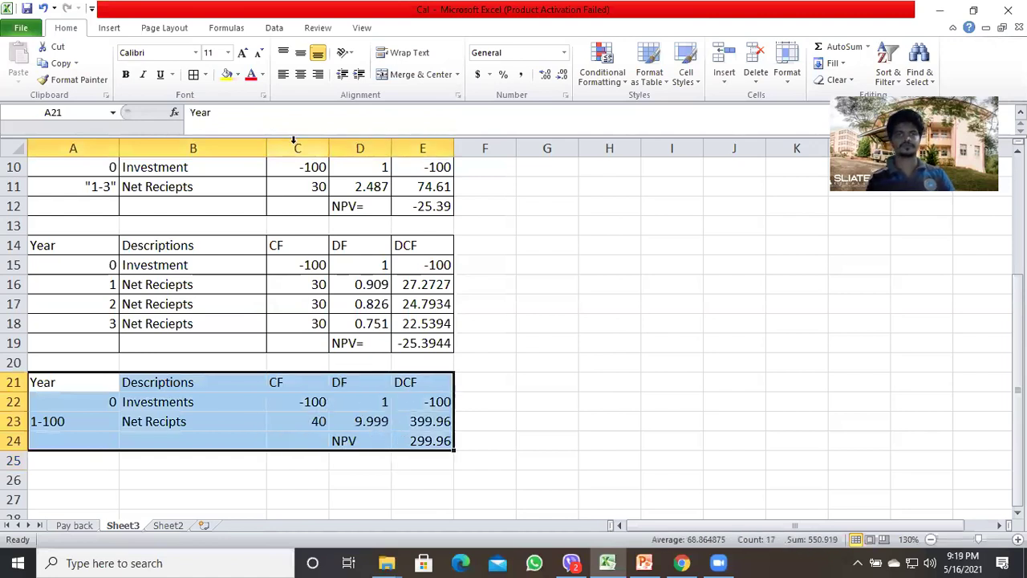
{"action": "left_click", "coordinate": [193, 74]}
{"action": "left_click", "coordinate": [527, 417]}
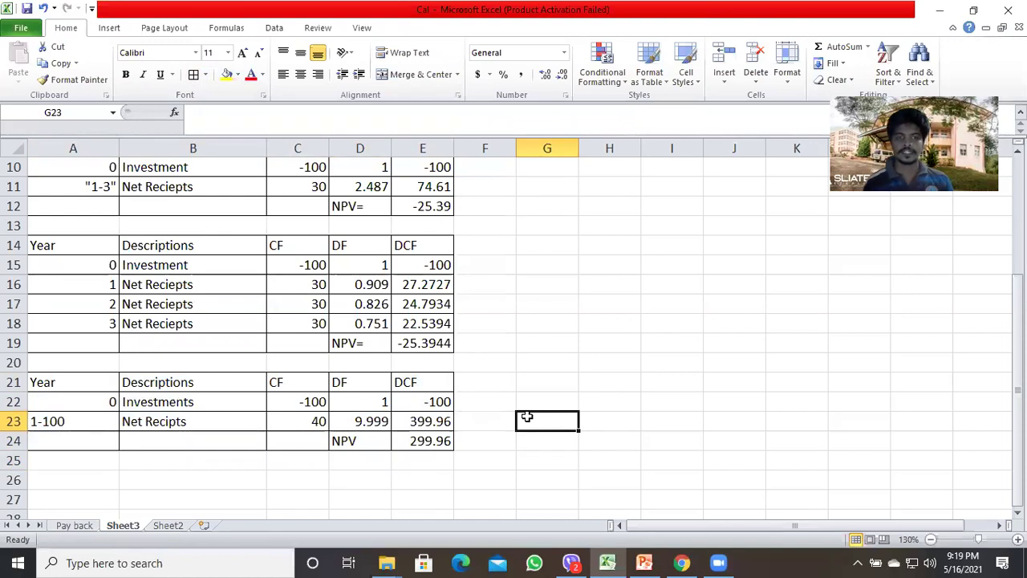
Enter the note DF=10% above the two lower tables, in A20 and A13
{"action": "left_click", "coordinate": [38, 363]}
{"action": "type", "text": "DF=1"}
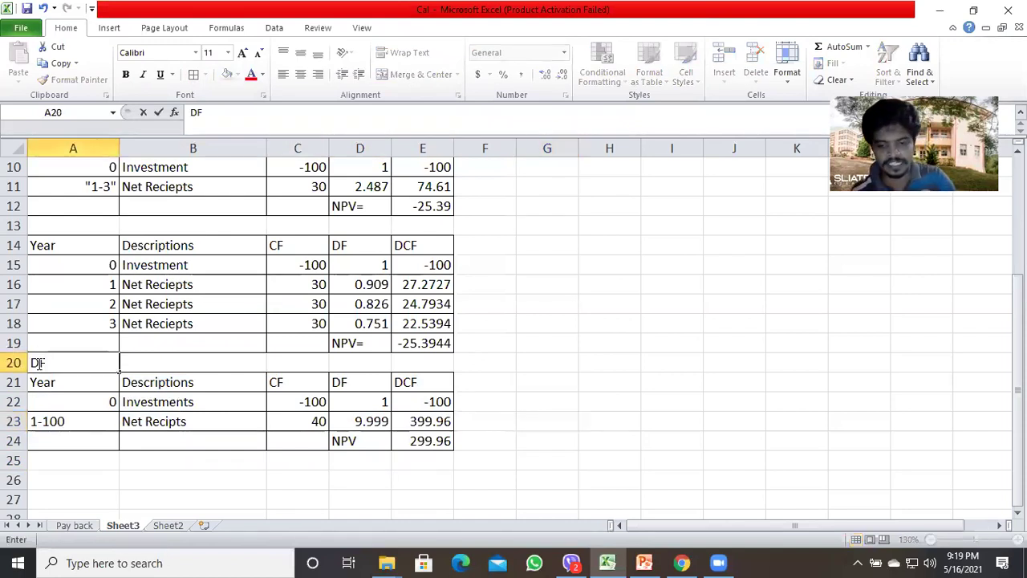
{"action": "type", "text": "%"}
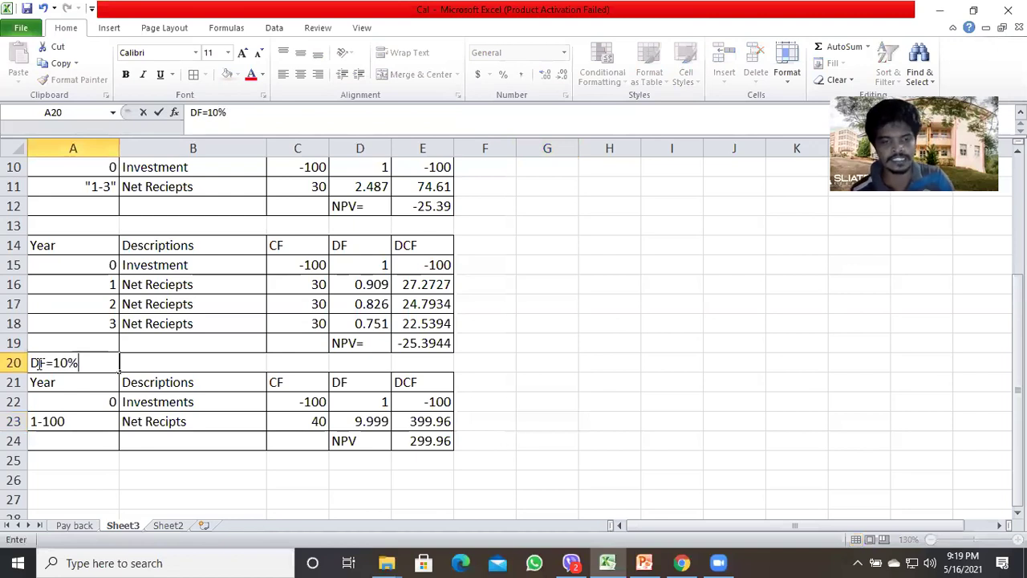
{"action": "key", "text": "Return"}
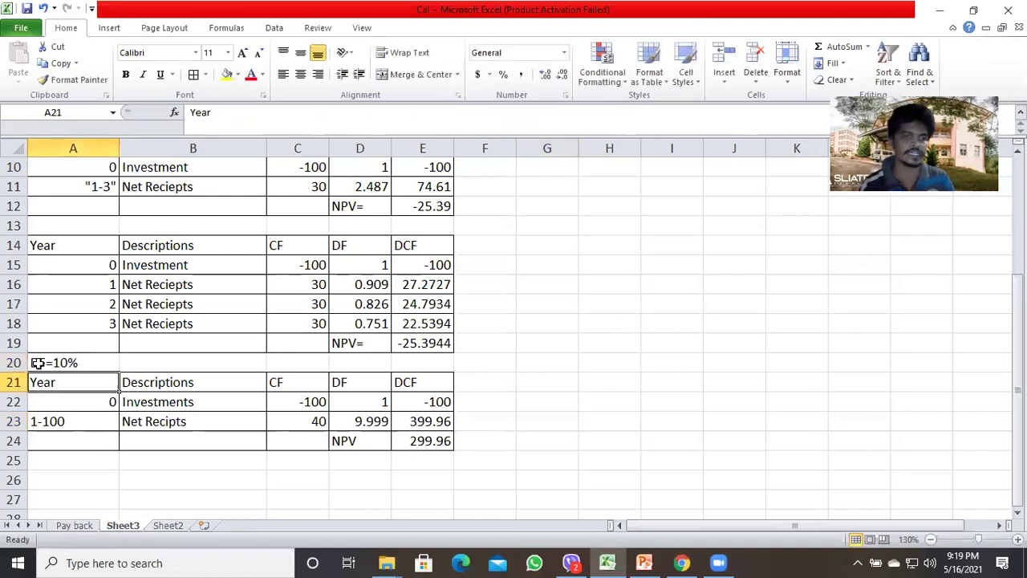
{"action": "left_click", "coordinate": [46, 222]}
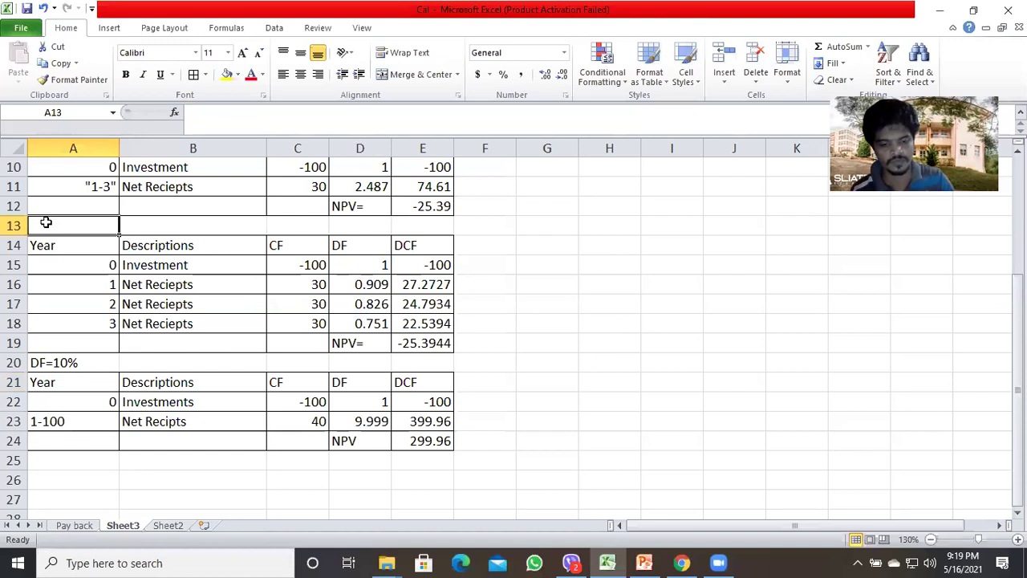
{"action": "type", "text": "DF=10"}
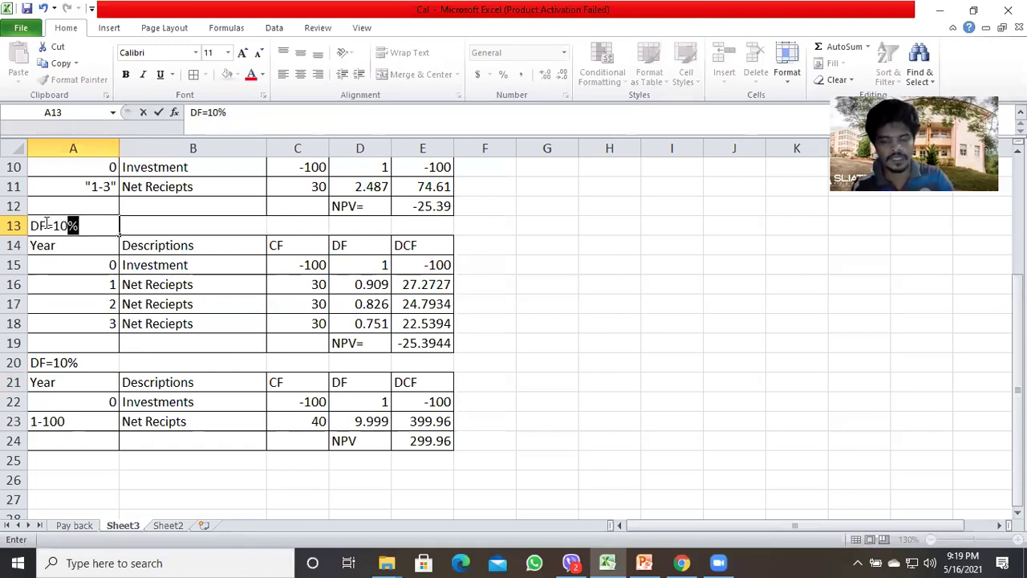
{"action": "key", "text": "Return"}
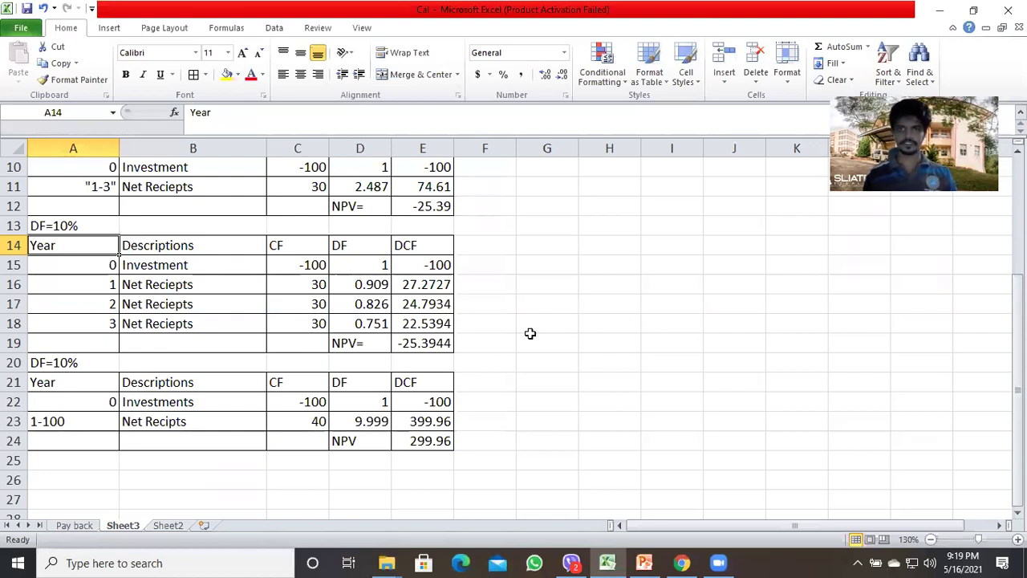
{"action": "key", "text": "Down"}
{"action": "key", "text": "Down"}
{"action": "key", "text": "Down"}
{"action": "key", "text": "Down"}
{"action": "key", "text": "Down"}
{"action": "key", "text": "Down"}
{"action": "key", "text": "Down"}
{"action": "key", "text": "Down"}
{"action": "key", "text": "Down"}
{"action": "key", "text": "Down"}
{"action": "key", "text": "Down"}
{"action": "key", "text": "Down"}
{"action": "key", "text": "Down"}
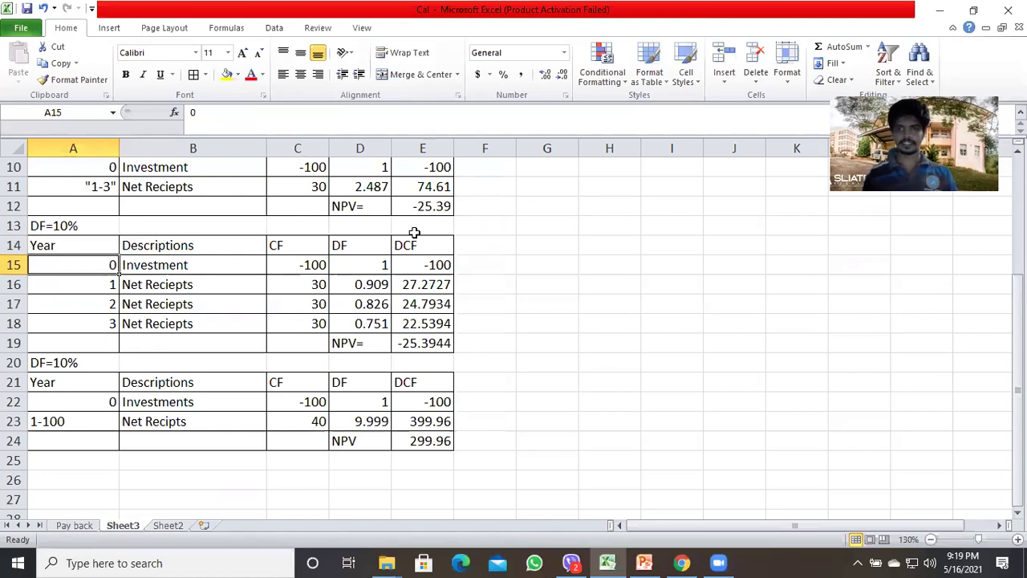
{"action": "key", "text": "Down"}
{"action": "key", "text": "Down"}
{"action": "key", "text": "Down"}
{"action": "key", "text": "Down"}
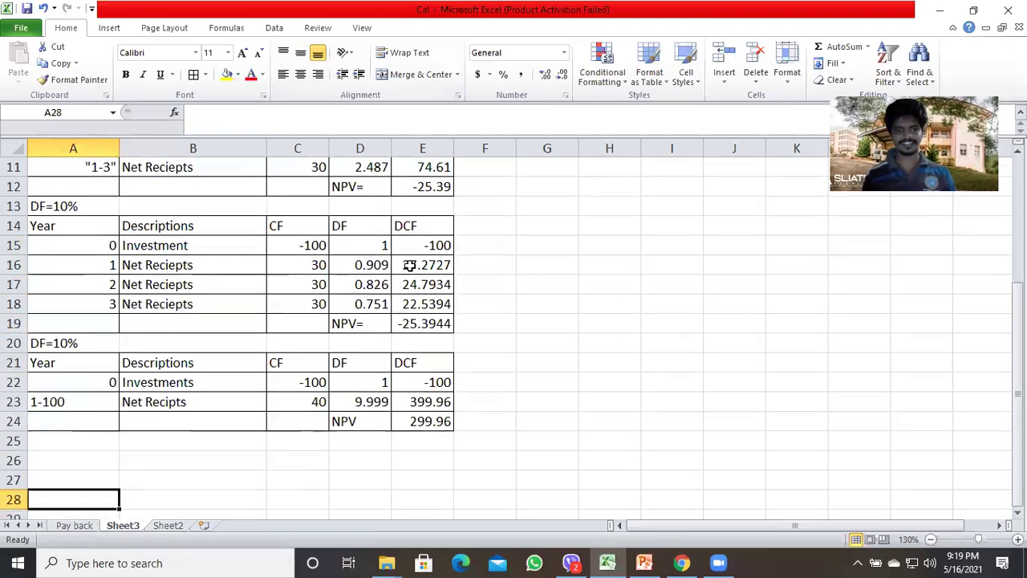
{"action": "key", "text": "Up"}
{"action": "key", "text": "Up"}
{"action": "key", "text": "Up"}
{"action": "key", "text": "Up"}
{"action": "key", "text": "Up"}
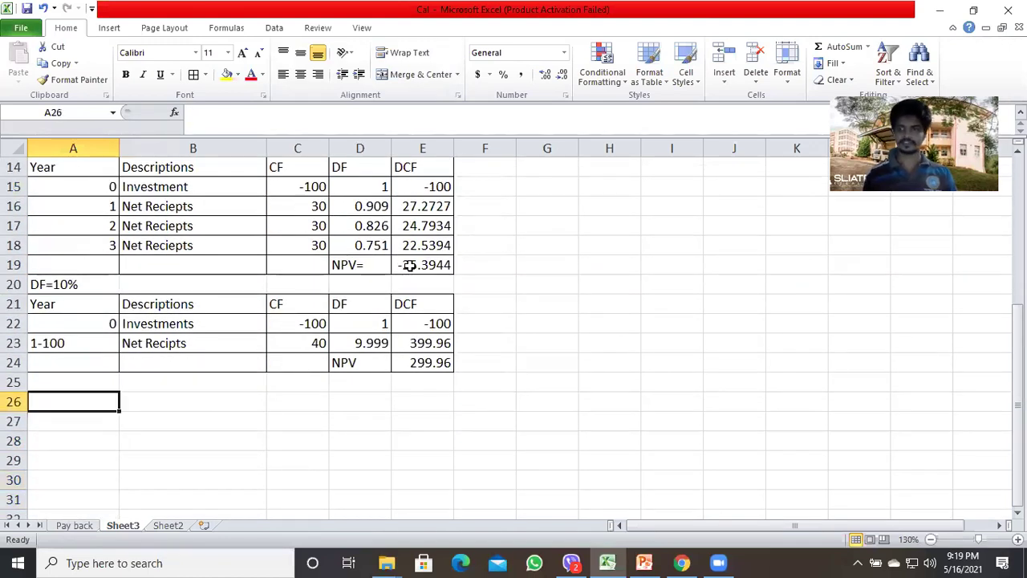
{"action": "key", "text": "Down"}
{"action": "key", "text": "Down"}
{"action": "key", "text": "Down"}
{"action": "key", "text": "Down"}
{"action": "key", "text": "Down"}
{"action": "key", "text": "Down"}
{"action": "key", "text": "Down"}
{"action": "key", "text": "Down"}
{"action": "key", "text": "Down"}
{"action": "key", "text": "Down"}
{"action": "key", "text": "Down"}
{"action": "key", "text": "Down"}
{"action": "key", "text": "Down"}
{"action": "key", "text": "Down"}
{"action": "key", "text": "Down"}
{"action": "key", "text": "Down"}
{"action": "key", "text": "Up"}
{"action": "key", "text": "Up"}
{"action": "key", "text": "Up"}
{"action": "key", "text": "Up"}
{"action": "key", "text": "Up"}
{"action": "key", "text": "Up"}
{"action": "key", "text": "Up"}
{"action": "key", "text": "Up"}
{"action": "key", "text": "Up"}
{"action": "key", "text": "Up"}
{"action": "key", "text": "Up"}
{"action": "key", "text": "Up"}
{"action": "key", "text": "Up"}
{"action": "key", "text": "Up"}
{"action": "key", "text": "Up"}
{"action": "key", "text": "Up"}
{"action": "key", "text": "Up"}
{"action": "key", "text": "Up"}
{"action": "key", "text": "Up"}
{"action": "key", "text": "Up"}
{"action": "key", "text": "Up"}
{"action": "key", "text": "Up"}
{"action": "key", "text": "Up"}
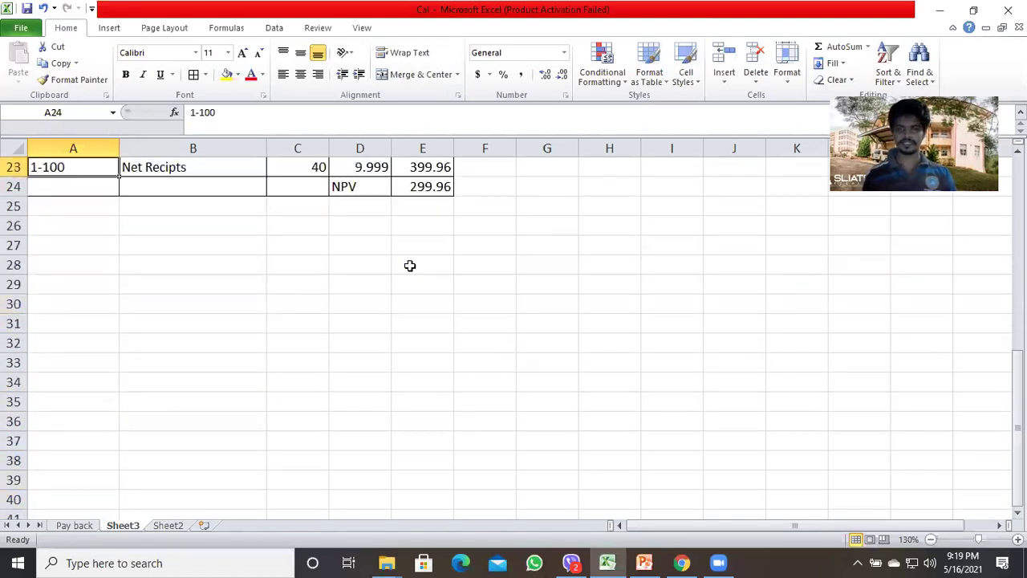
Below the fourth table, enter Initial Investment in A26, 200 in C26 and the unit Mil. in D26
{"action": "key", "text": "Down"}
{"action": "key", "text": "Down"}
{"action": "key", "text": "Down"}
{"action": "key", "text": "Down"}
{"action": "key", "text": "Down"}
{"action": "key", "text": "Down"}
{"action": "key", "text": "Down"}
{"action": "key", "text": "Down"}
{"action": "key", "text": "Down"}
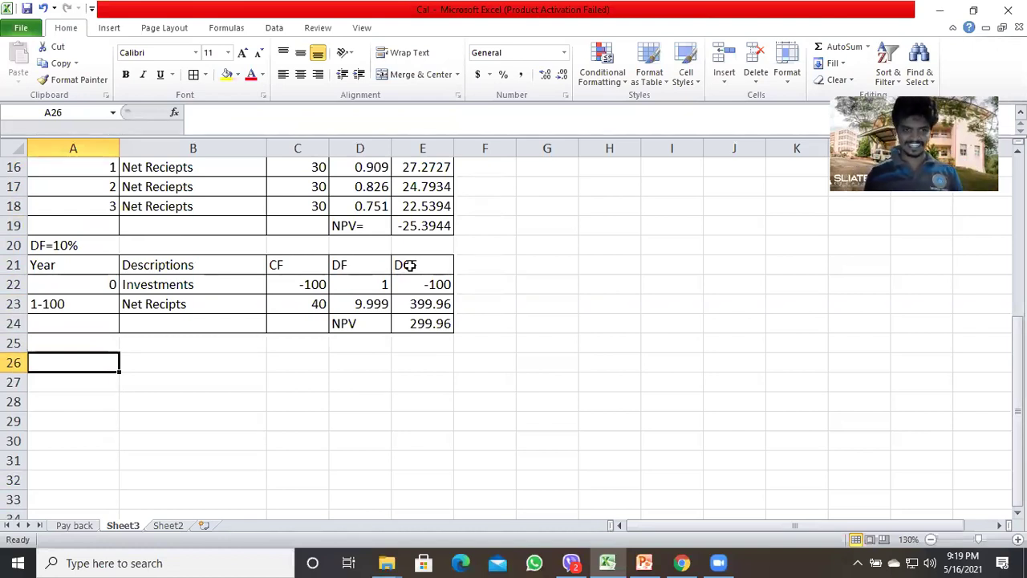
{"action": "type", "text": "Ye"}
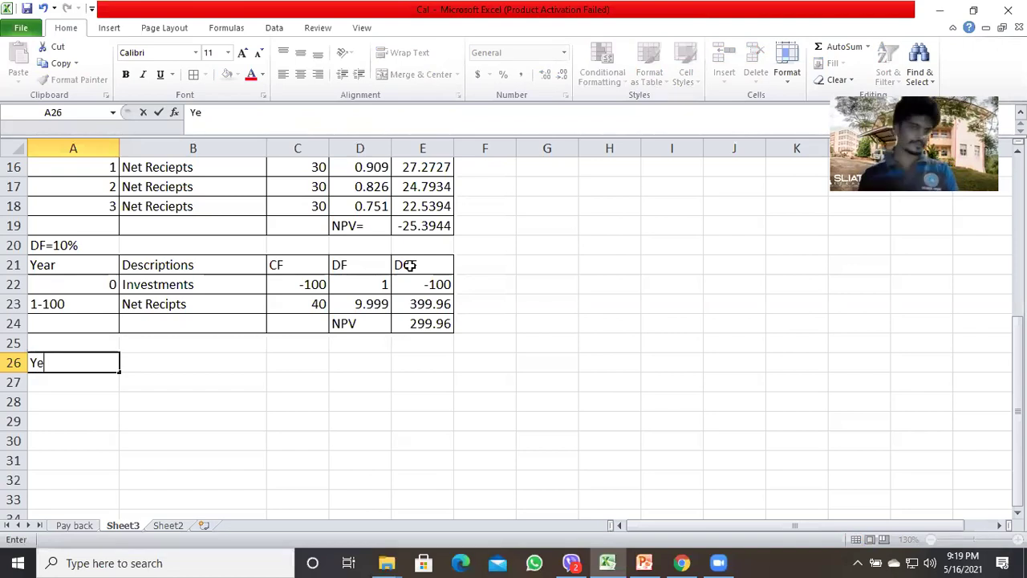
{"action": "key", "text": "BackSpace"}
{"action": "key", "text": "BackSpace"}
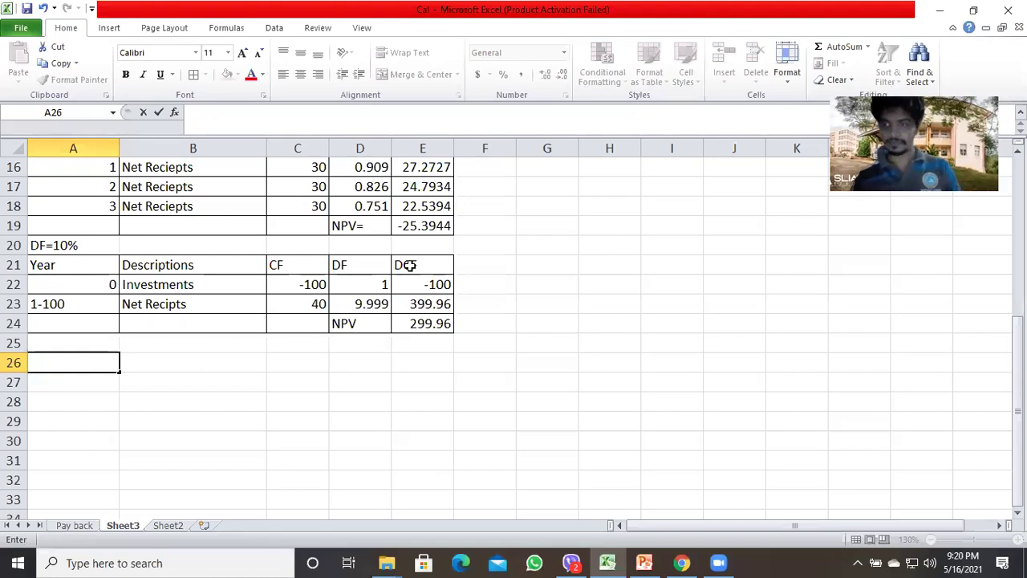
{"action": "type", "text": "Ini"}
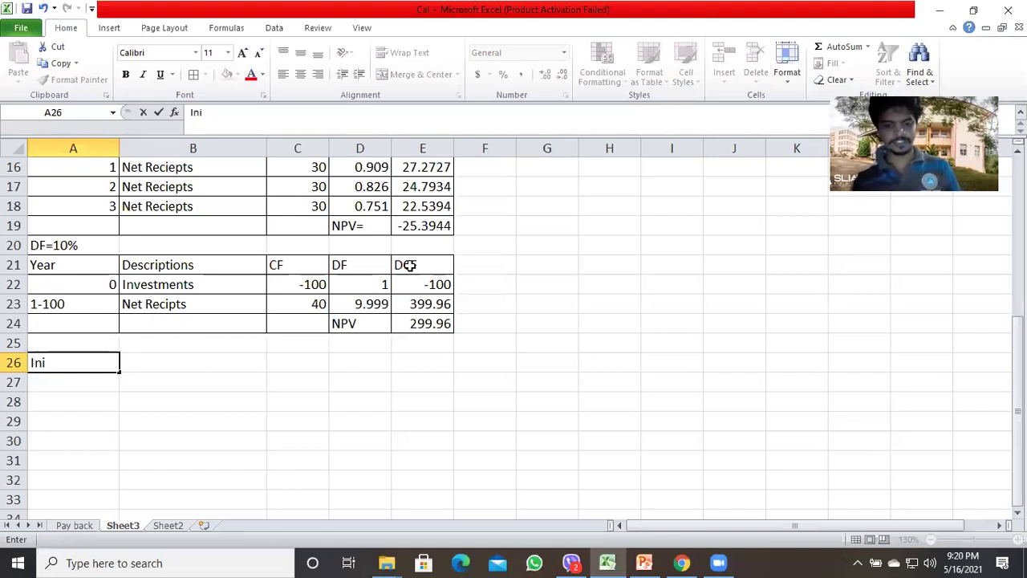
{"action": "type", "text": "tial "}
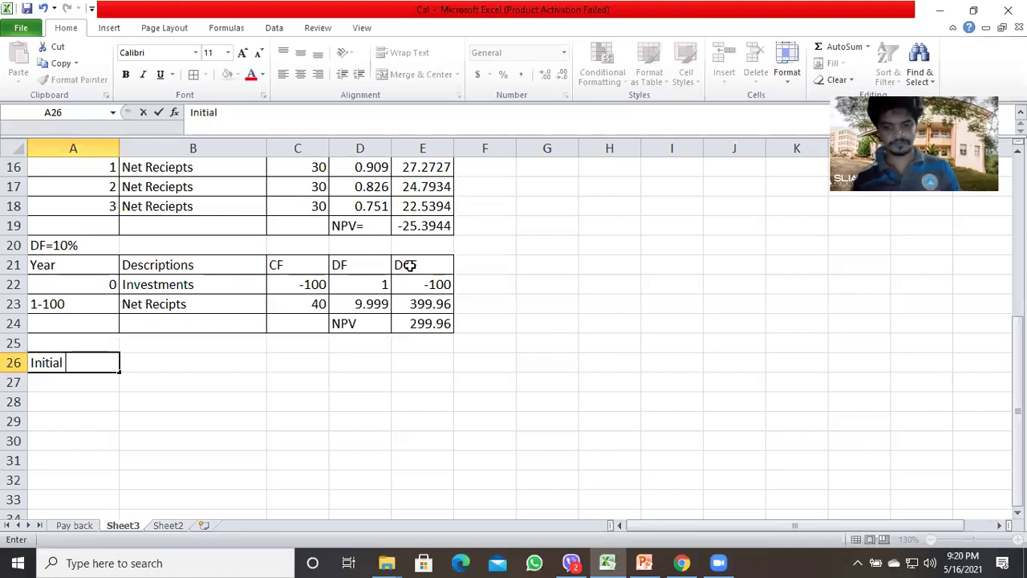
{"action": "type", "text": "Investment"}
{"action": "key", "text": "Tab"}
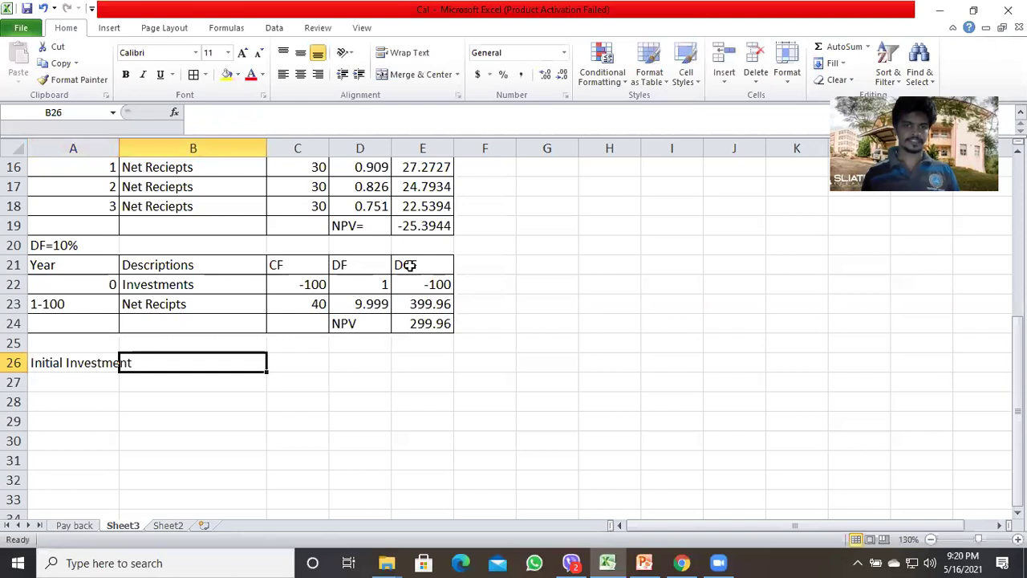
{"action": "key", "text": "Tab"}
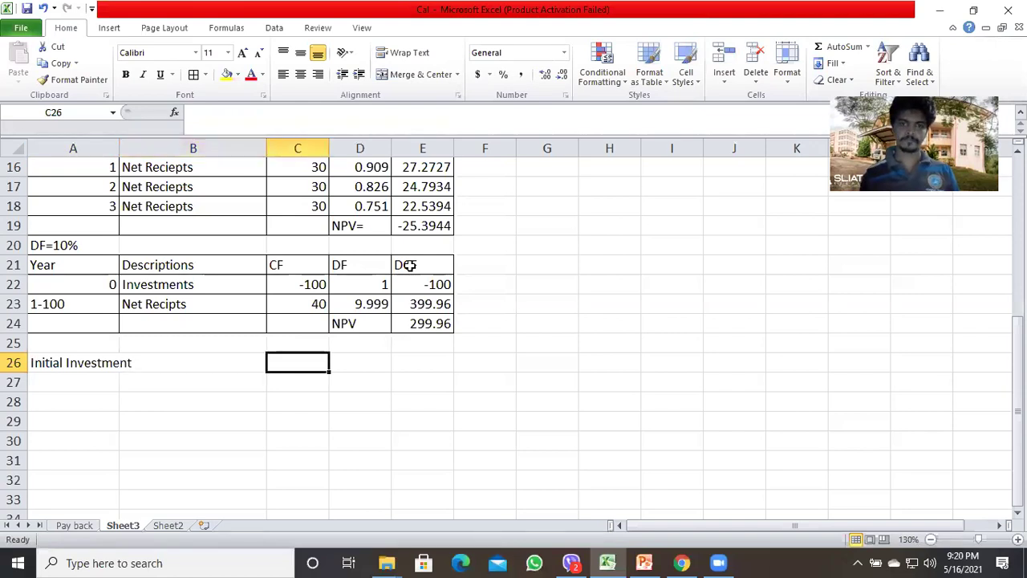
{"action": "type", "text": "200"}
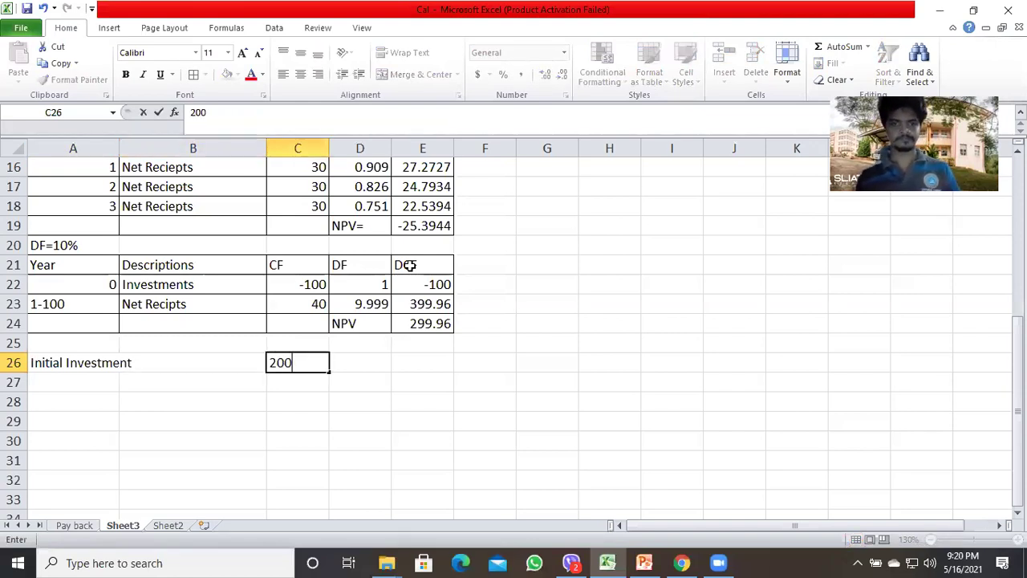
{"action": "key", "text": "Tab"}
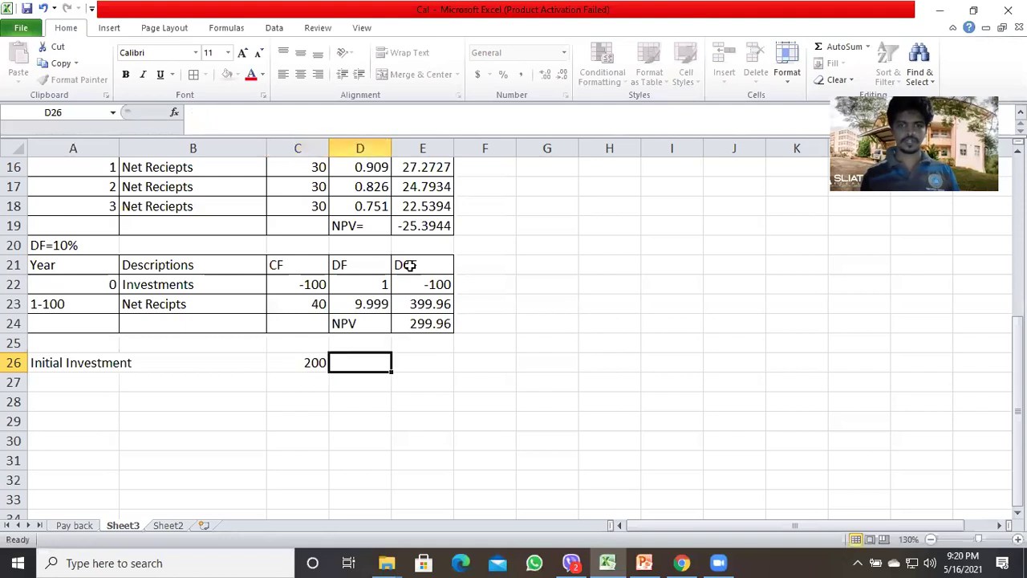
{"action": "type", "text": "Mil."}
{"action": "key", "text": "Return"}
Enter the label Net Recipts in A27, below Initial Investment
{"action": "key", "text": "Left"}
{"action": "key", "text": "Left"}
{"action": "key", "text": "Left"}
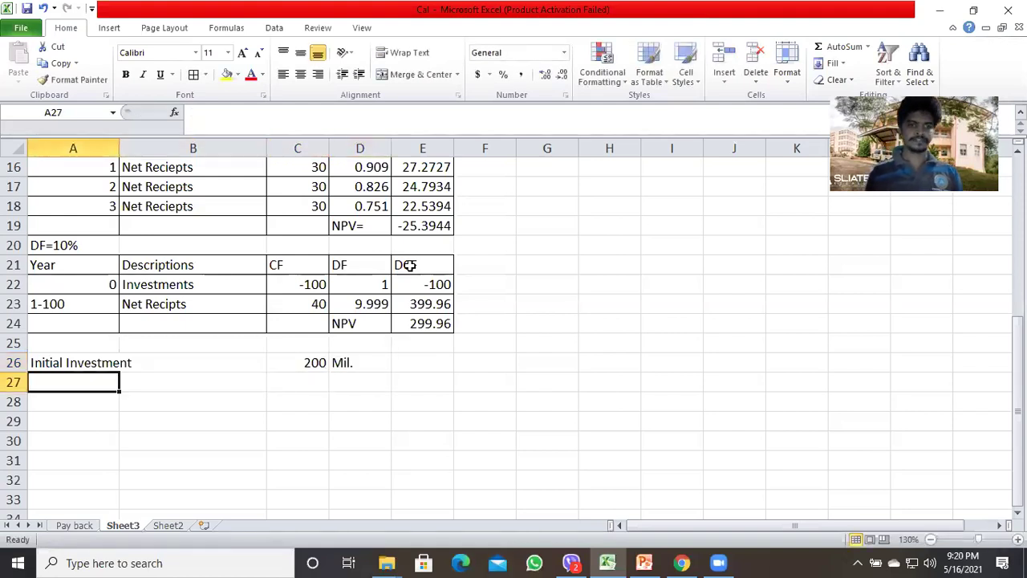
{"action": "type", "text": "Net "}
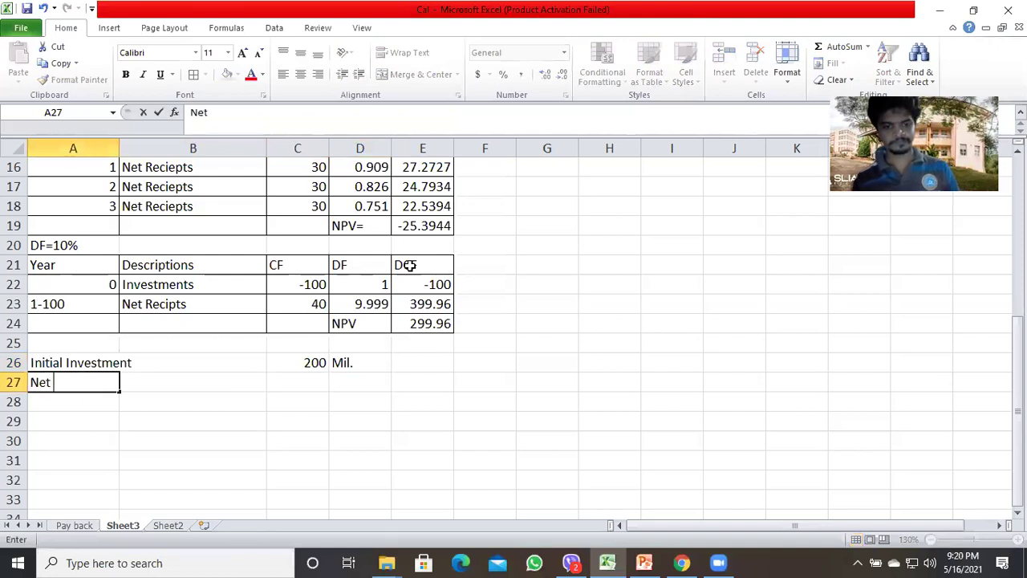
{"action": "type", "text": "Recipts"}
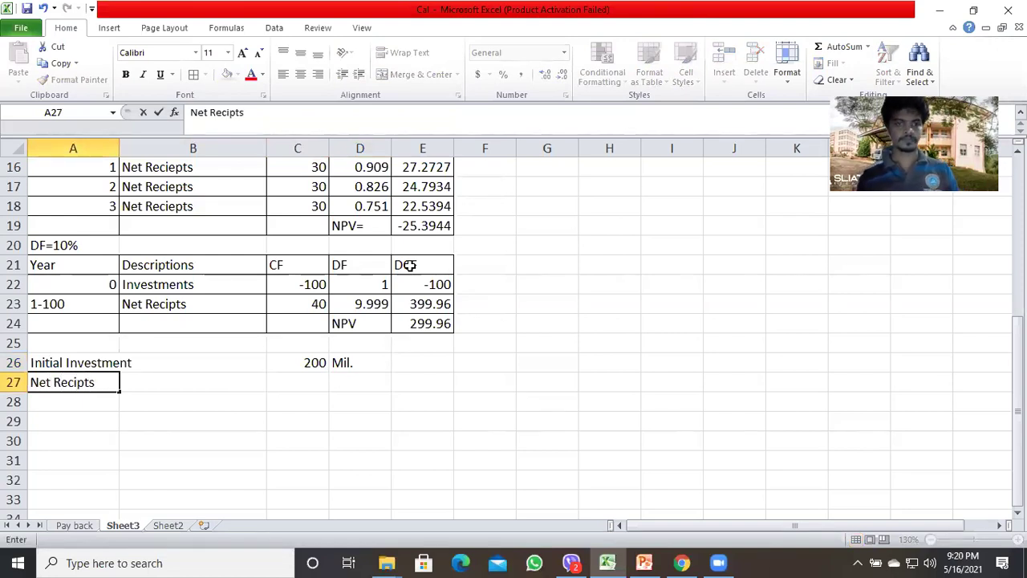
{"action": "key", "text": "Tab"}
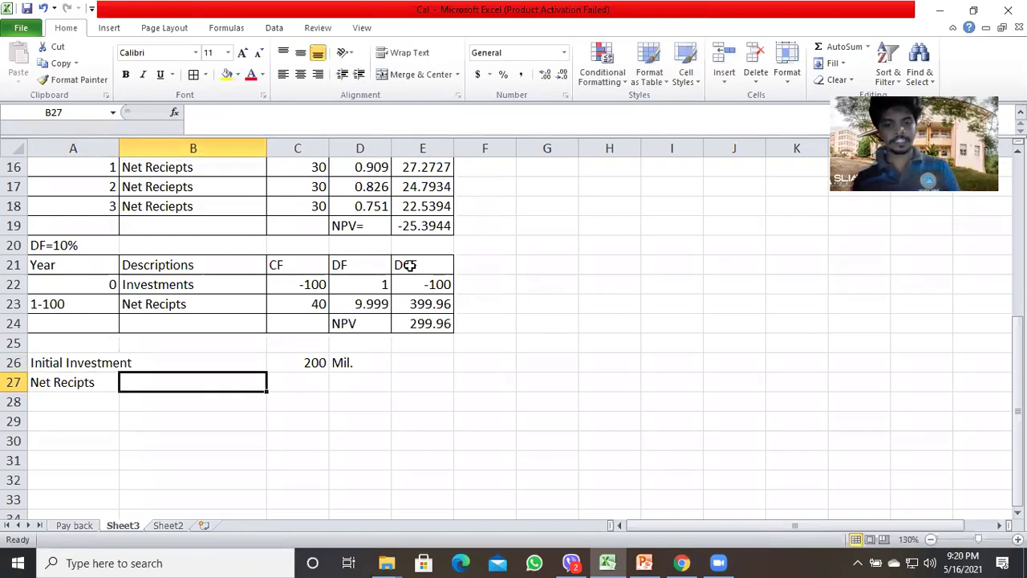
Enter the year range "1-3" in B27, enclosed in double quotation marks so it stays text
{"action": "type", "text": "1-3"}
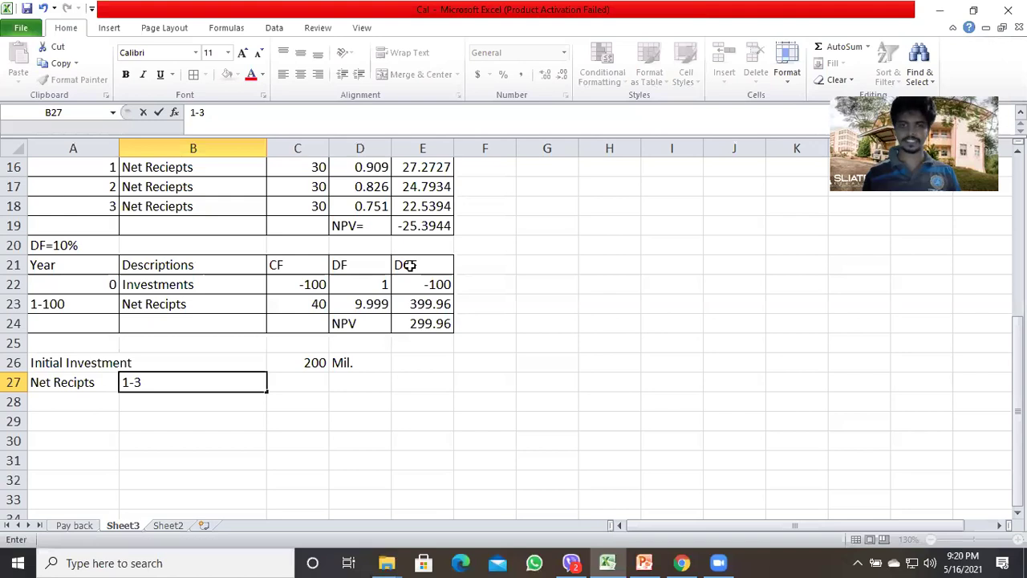
{"action": "key", "text": "Tab"}
{"action": "key", "text": "Left"}
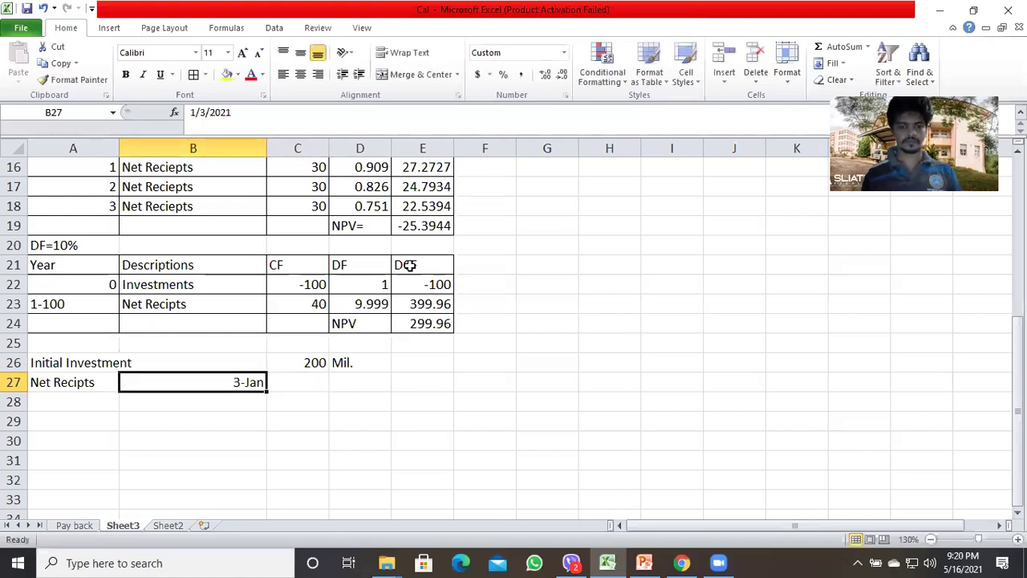
{"action": "type", "text": "\""}
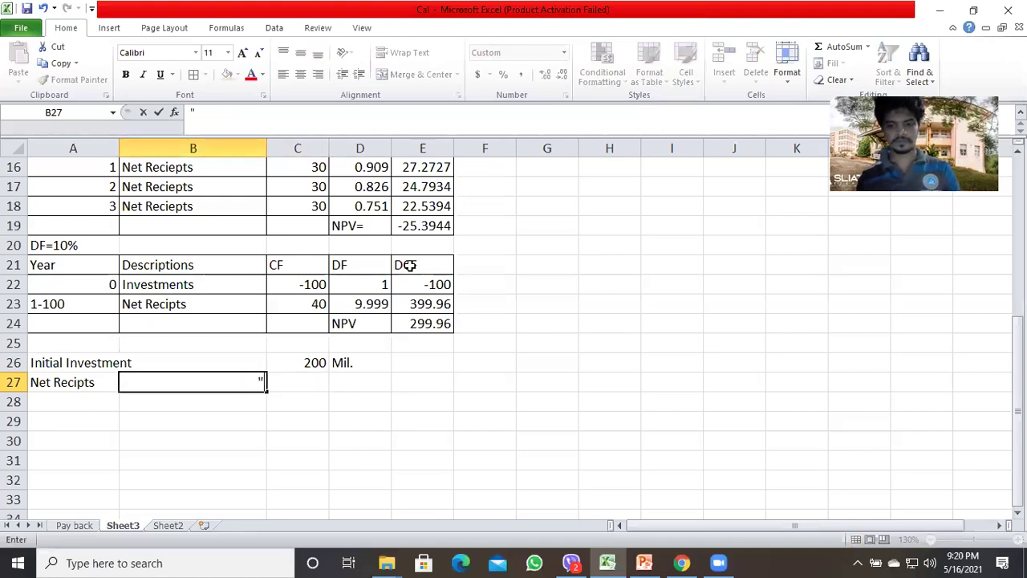
{"action": "type", "text": "1-3"}
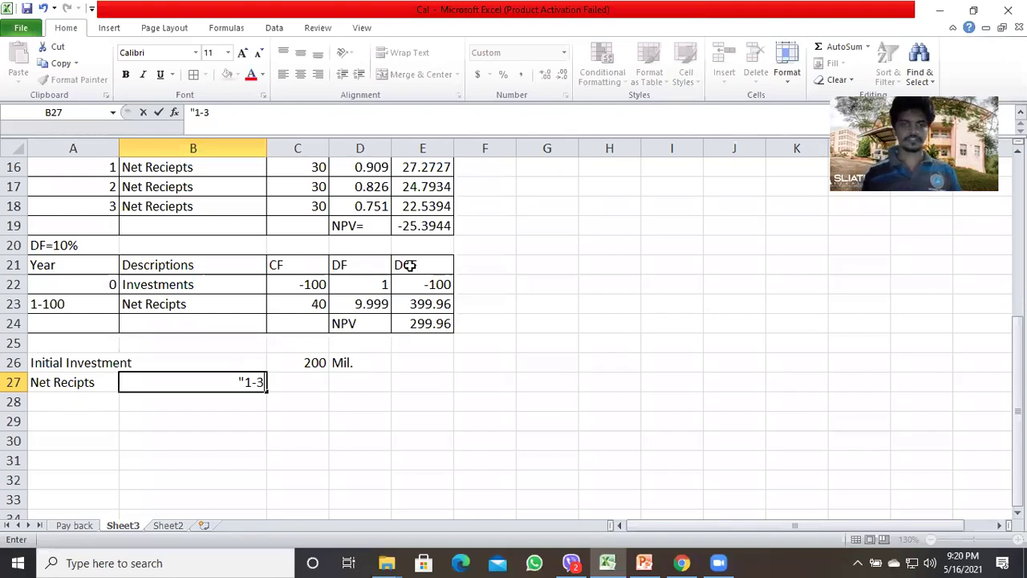
{"action": "type", "text": "\""}
{"action": "key", "text": "Tab"}
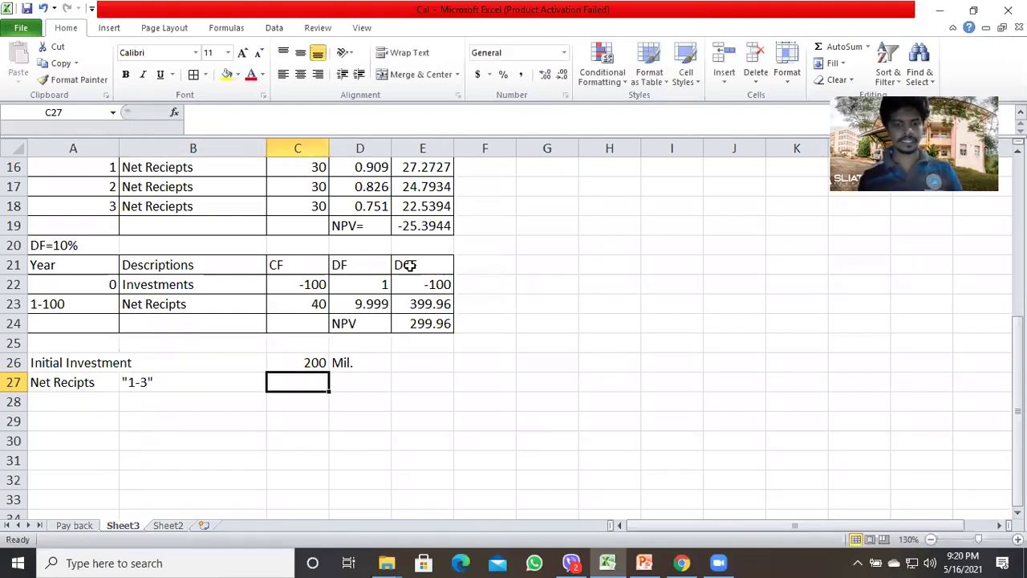
Enter the amount 30 in C27 and the unit Mil. in D27
{"action": "type", "text": "30"}
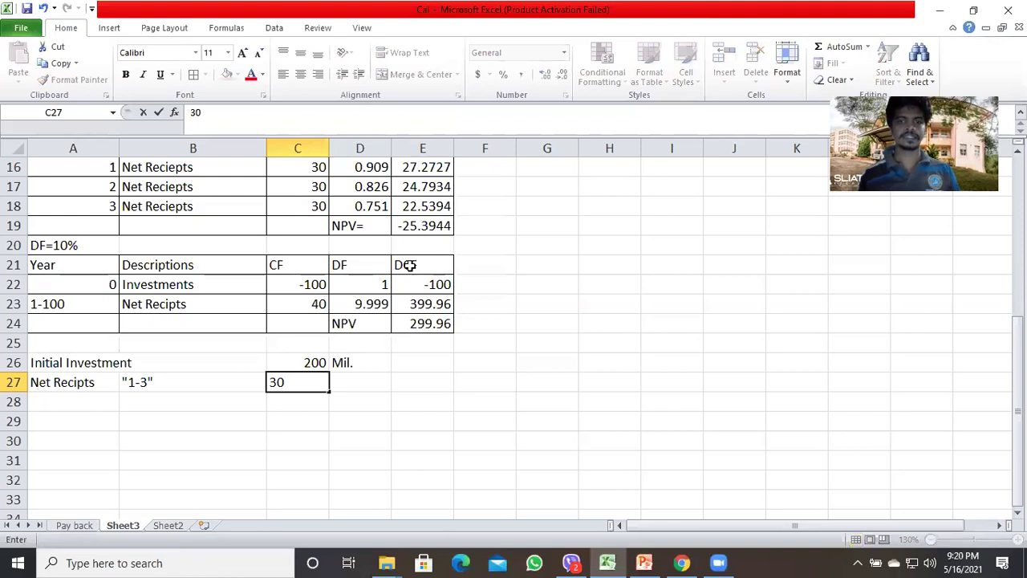
{"action": "key", "text": "Tab"}
{"action": "type", "text": "M"}
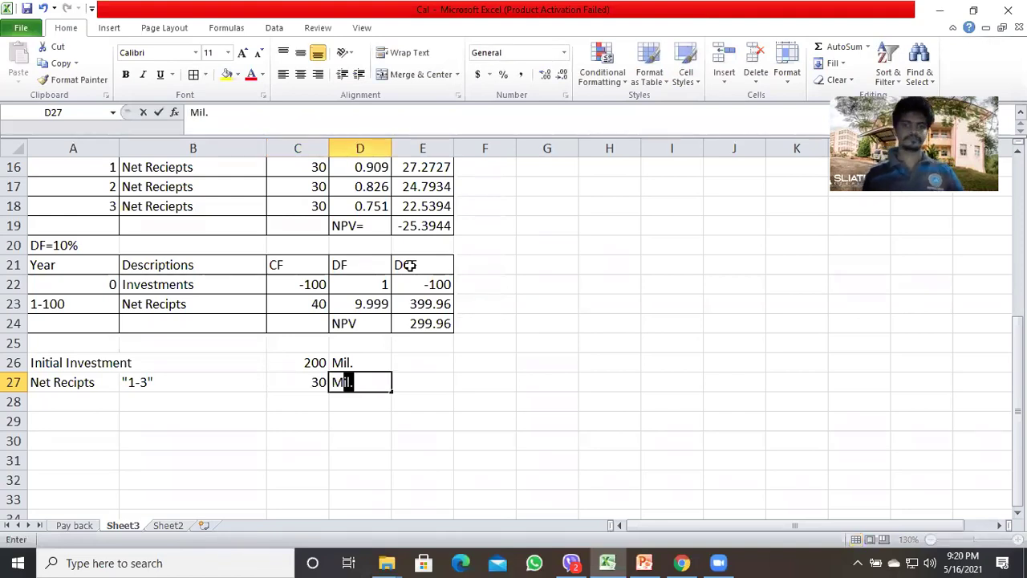
{"action": "key", "text": "Return"}
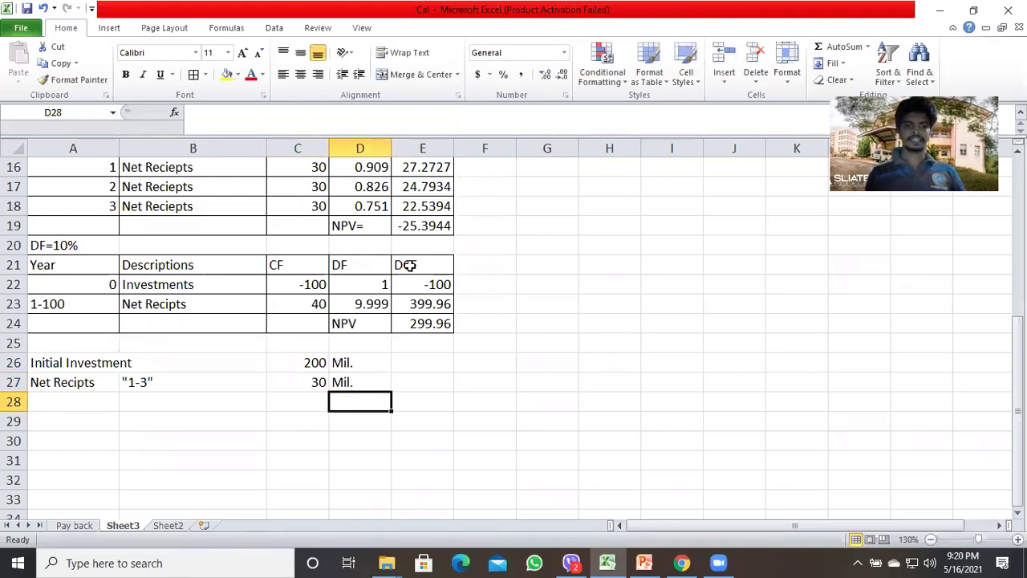
Correct the label in A27 to Net Reciepts and copy it to A28
{"action": "left_click", "coordinate": [71, 382]}
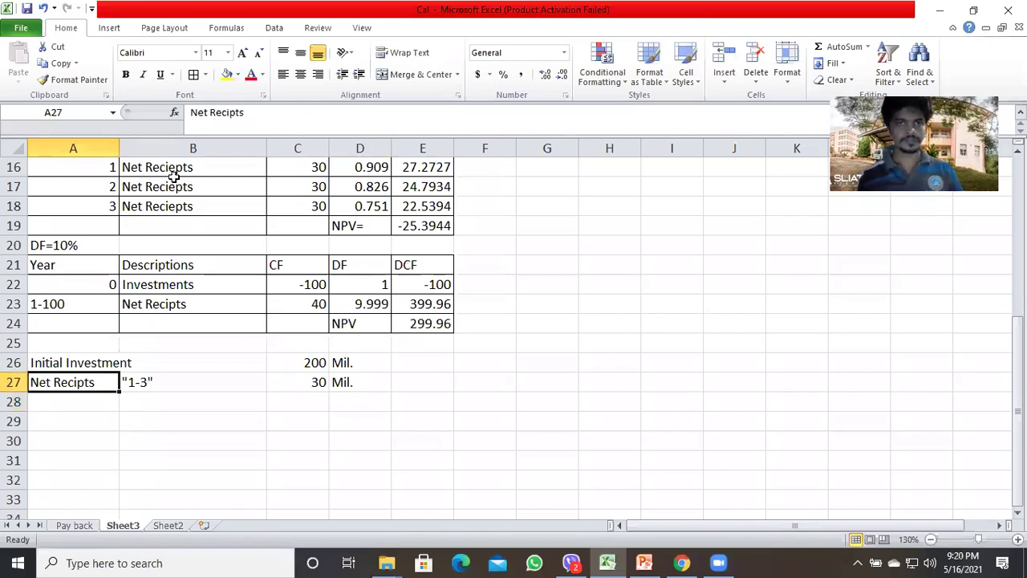
{"action": "left_click", "coordinate": [231, 112]}
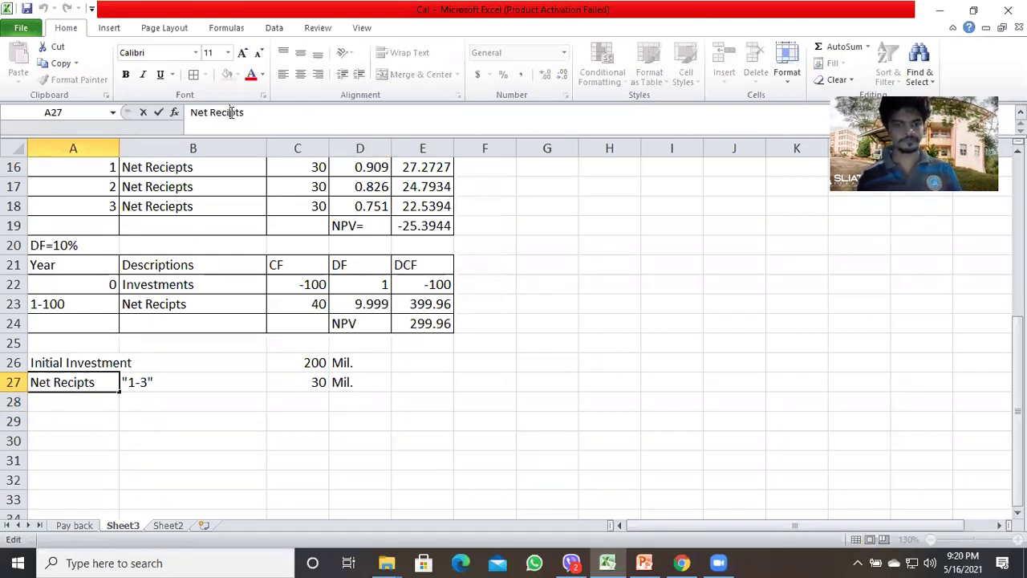
{"action": "type", "text": "e"}
{"action": "key", "text": "Return"}
{"action": "key", "text": "Up"}
{"action": "key", "text": "ctrl+c"}
{"action": "key", "text": "Down"}
{"action": "key", "text": "ctrl+v"}
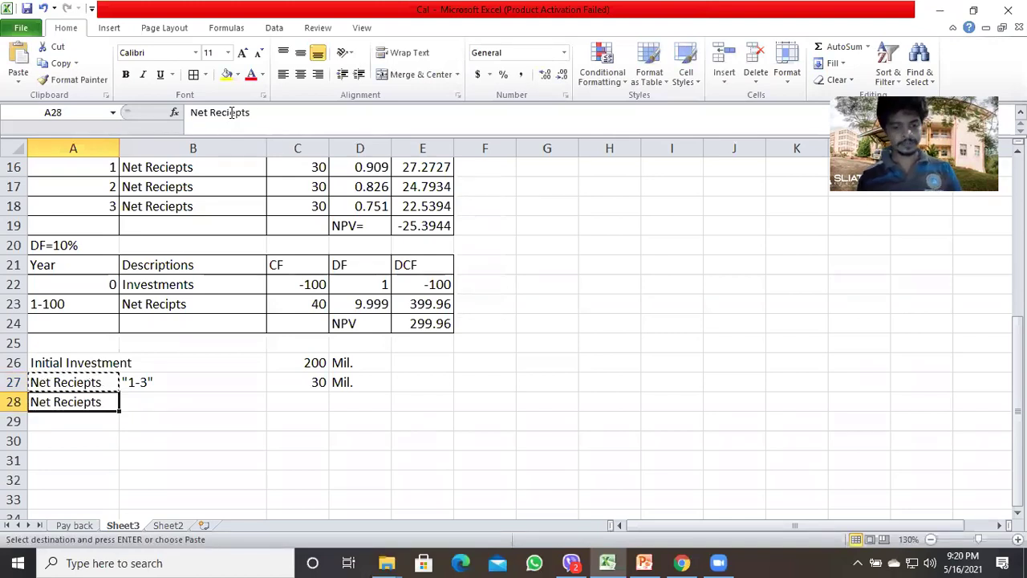
Enter year 4 in B28 for the second net receipts row
{"action": "key", "text": "Right"}
{"action": "type", "text": "1"}
{"action": "key", "text": "BackSpace"}
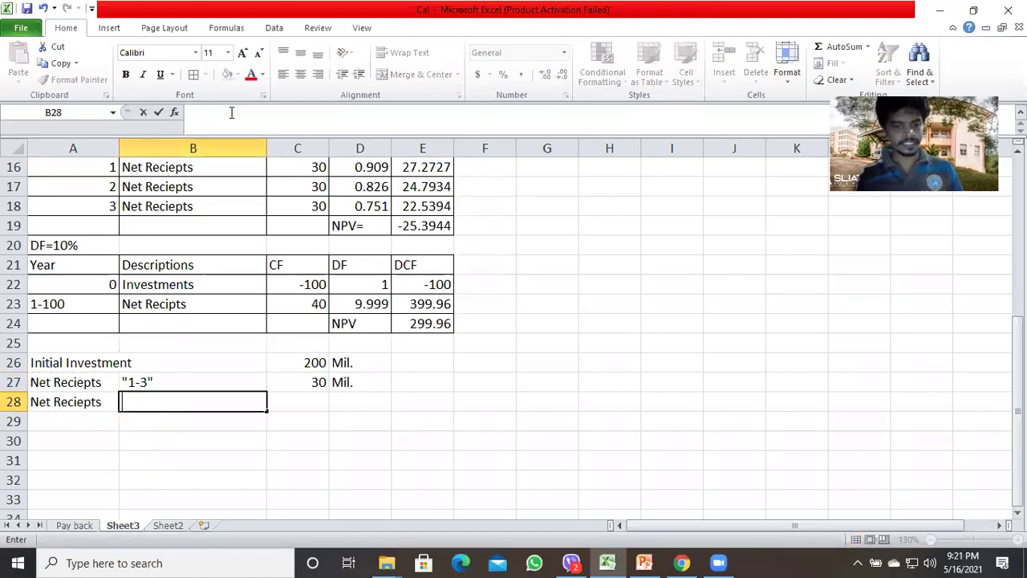
{"action": "type", "text": "4-"}
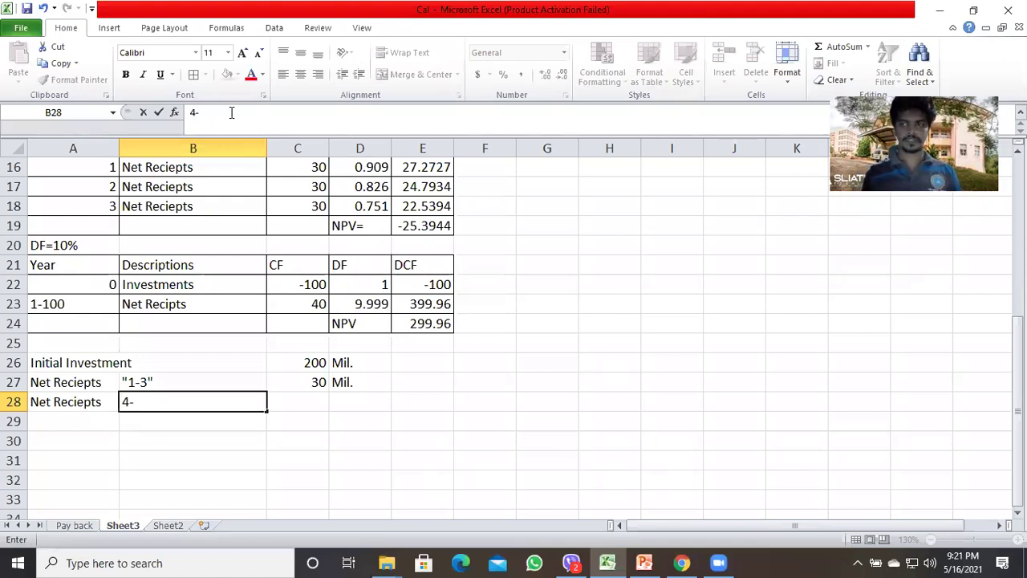
{"action": "key", "text": "BackSpace"}
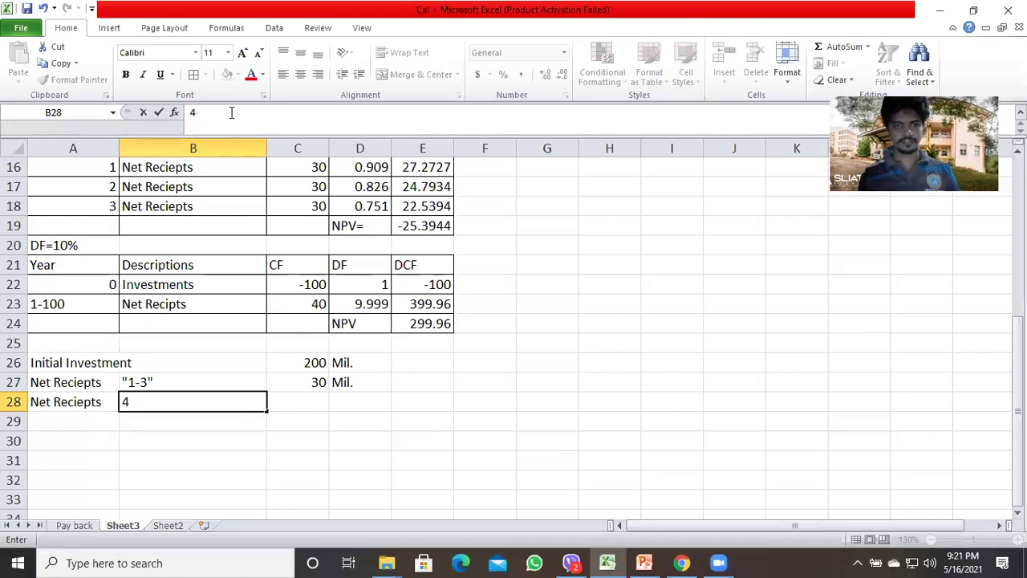
{"action": "key", "text": "BackSpace"}
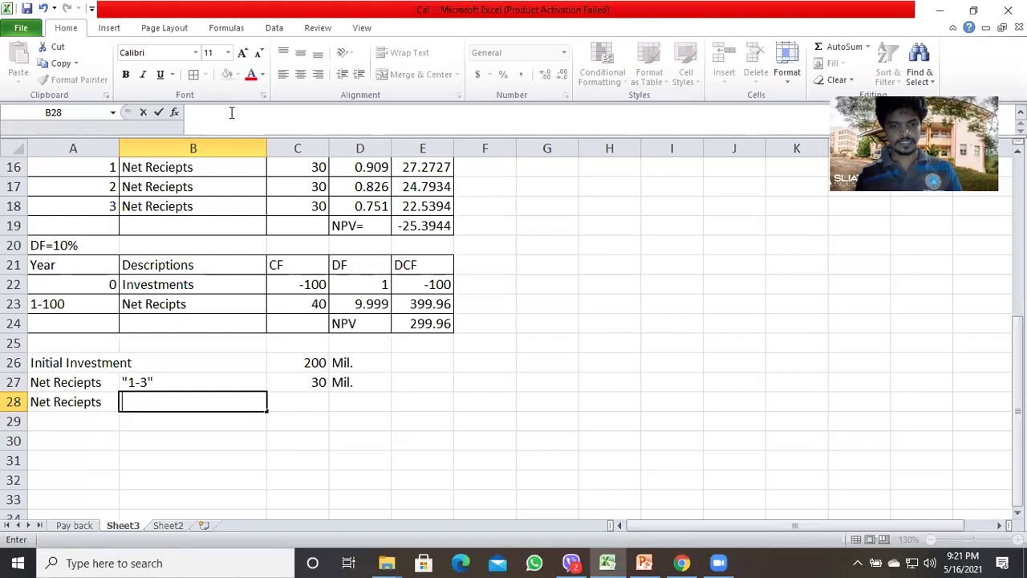
{"action": "type", "text": "4"}
{"action": "key", "text": "Tab"}
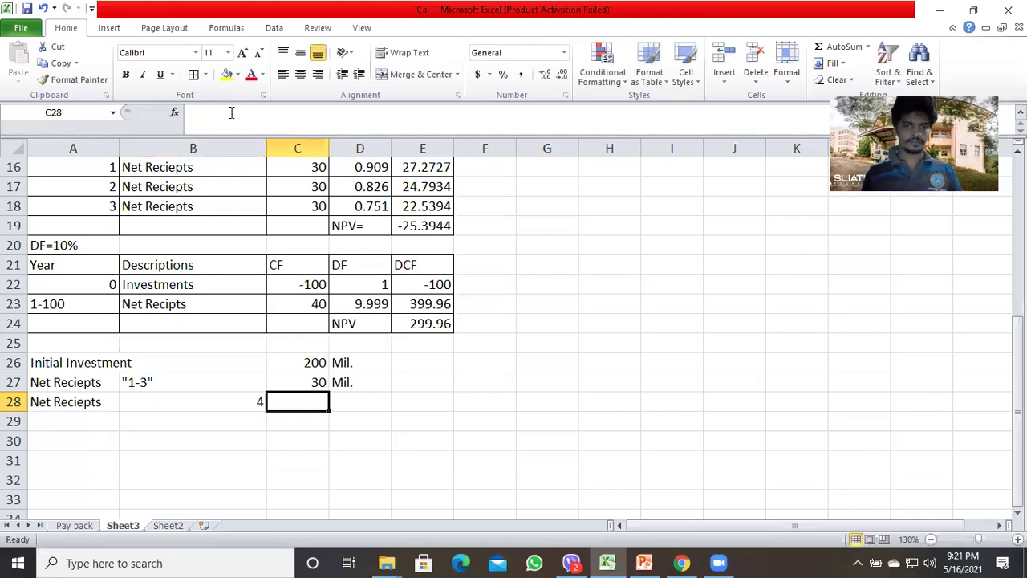
Right-align the year range in B27
{"action": "key", "text": "Up"}
{"action": "key", "text": "Left"}
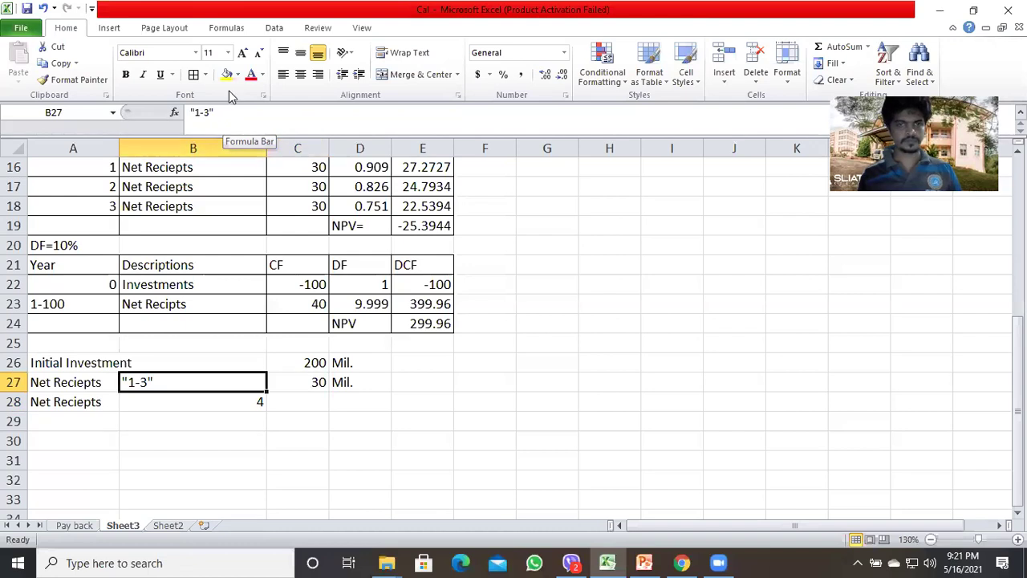
{"action": "left_click", "coordinate": [318, 79]}
Enter the amount 20 in C28 and the unit Mil. in D28
{"action": "key", "text": "Down"}
{"action": "key", "text": "Right"}
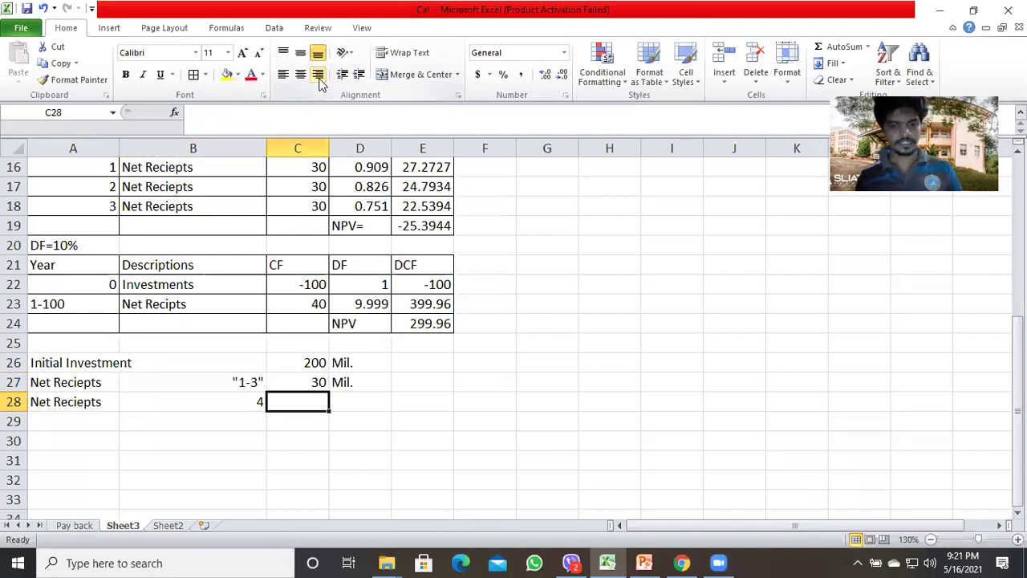
{"action": "type", "text": "20"}
{"action": "key", "text": "Tab"}
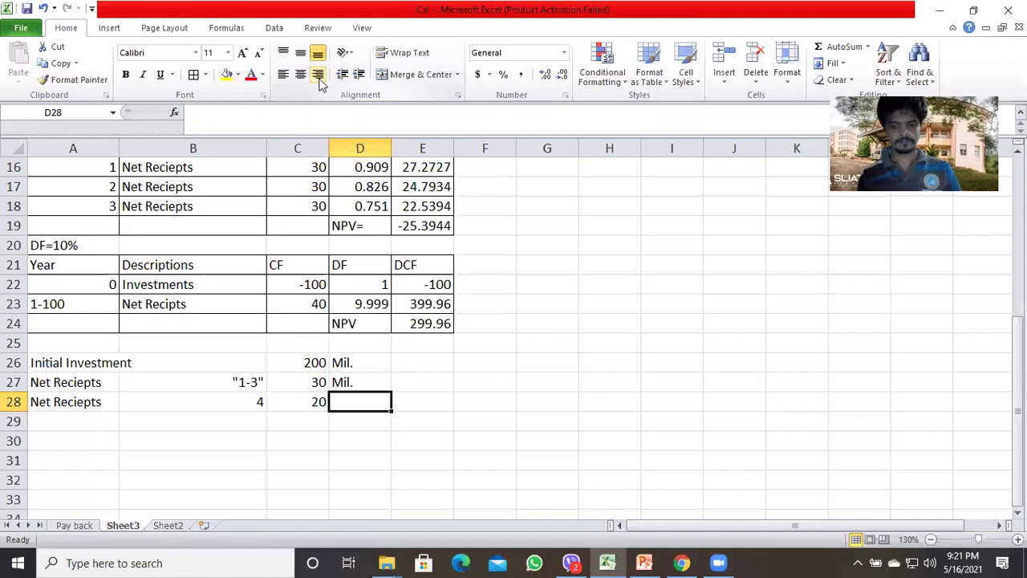
{"action": "type", "text": "Mil."}
{"action": "key", "text": "Return"}
Start a third receipts row with Net Reciepts in A29 and the year range 5-100 in B29
{"action": "key", "text": "Home"}
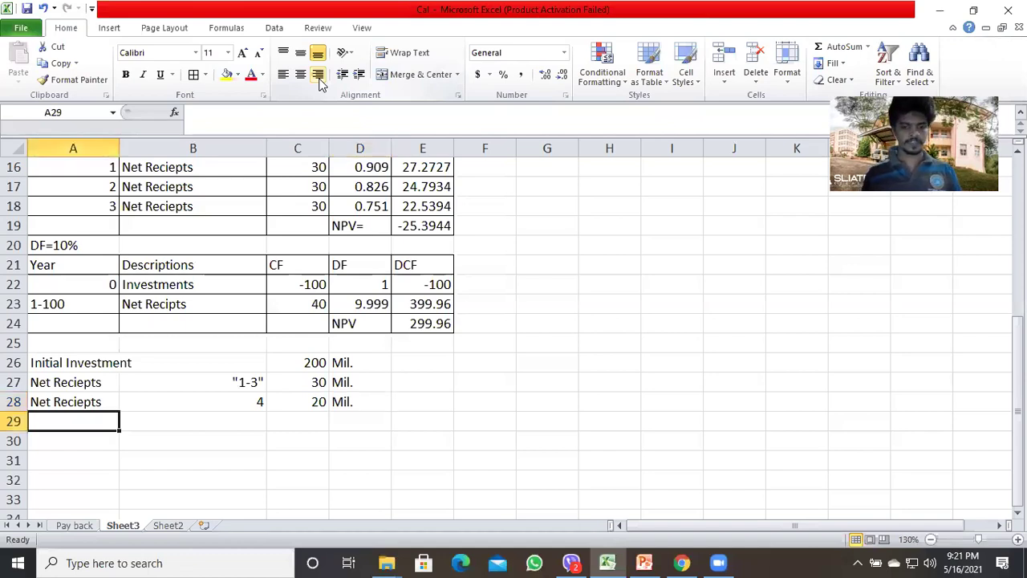
{"action": "type", "text": "Net Reciepts"}
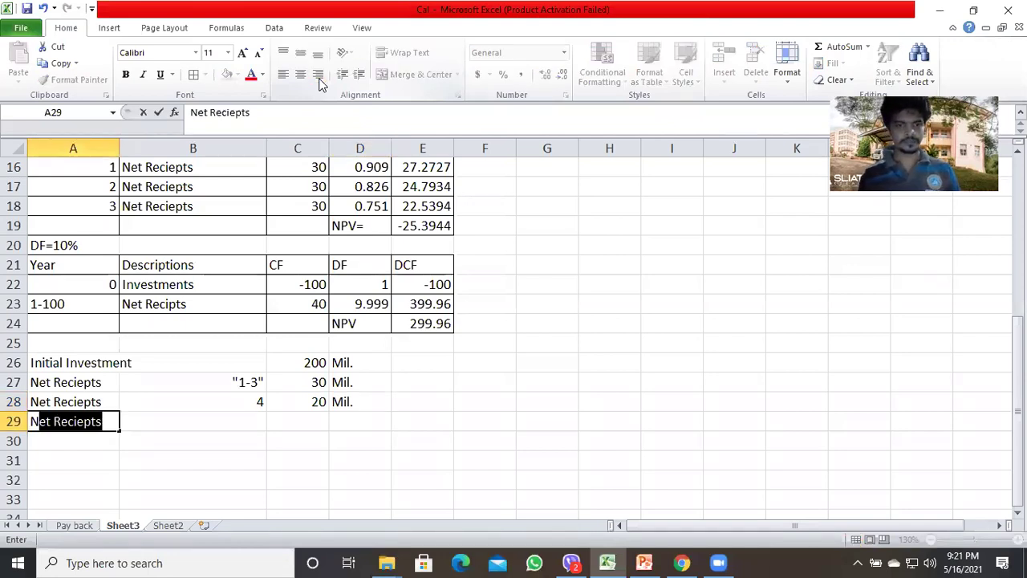
{"action": "key", "text": "Tab"}
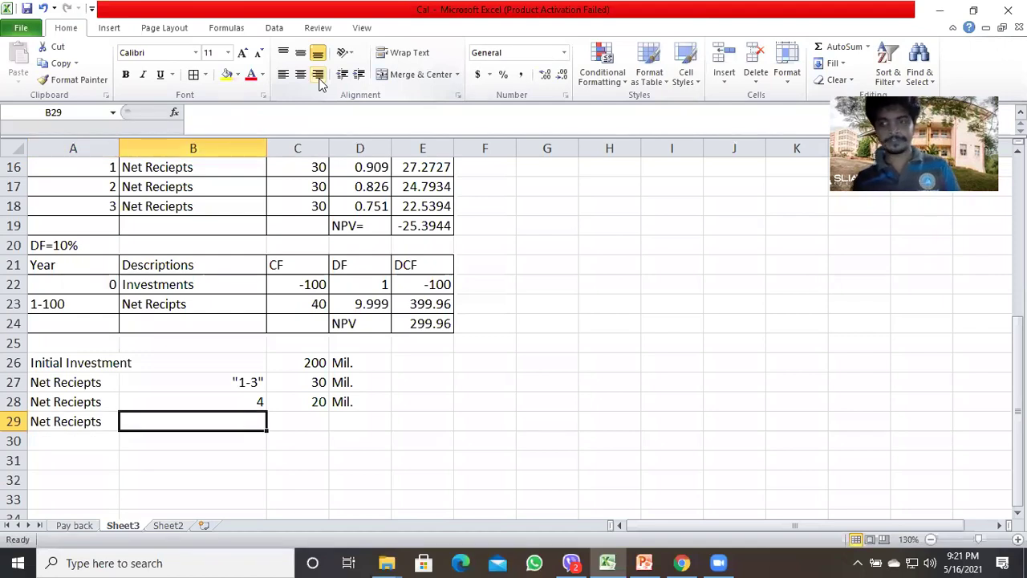
{"action": "type", "text": "5-"}
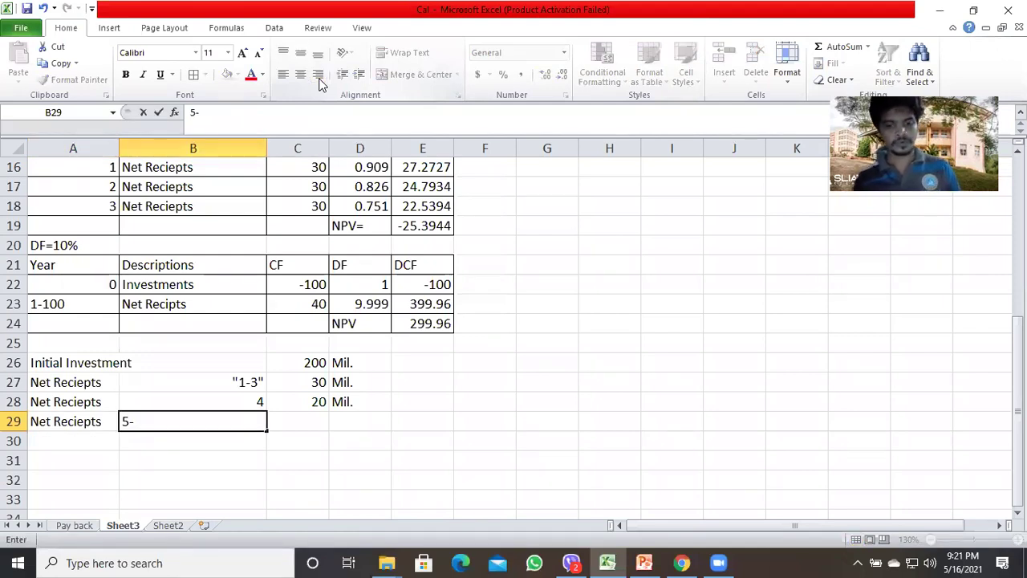
{"action": "type", "text": "100"}
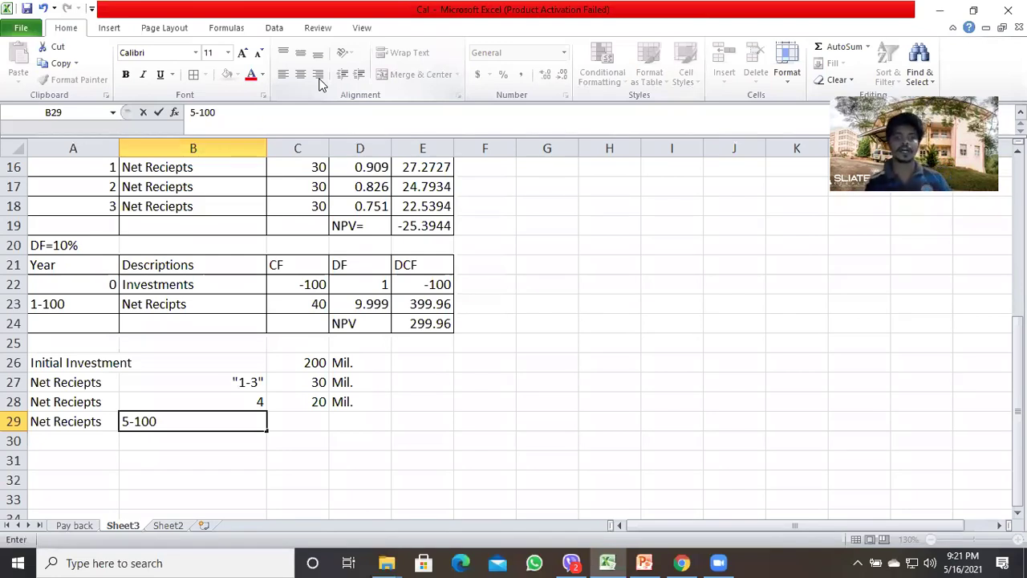
{"action": "key", "text": "Tab"}
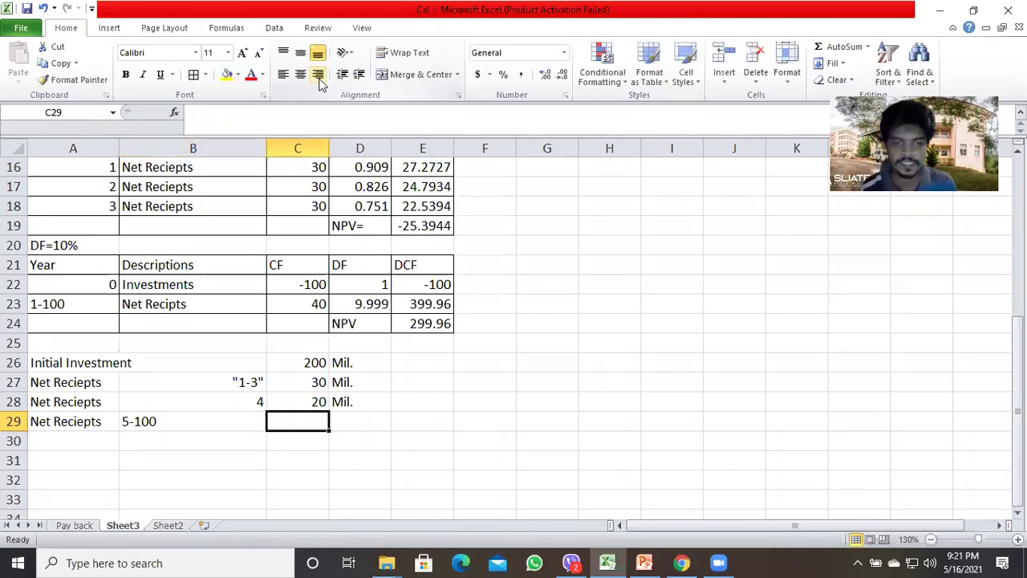
Enter the amount 10 in C29 and the unit Mil. in D29
{"action": "type", "text": "10"}
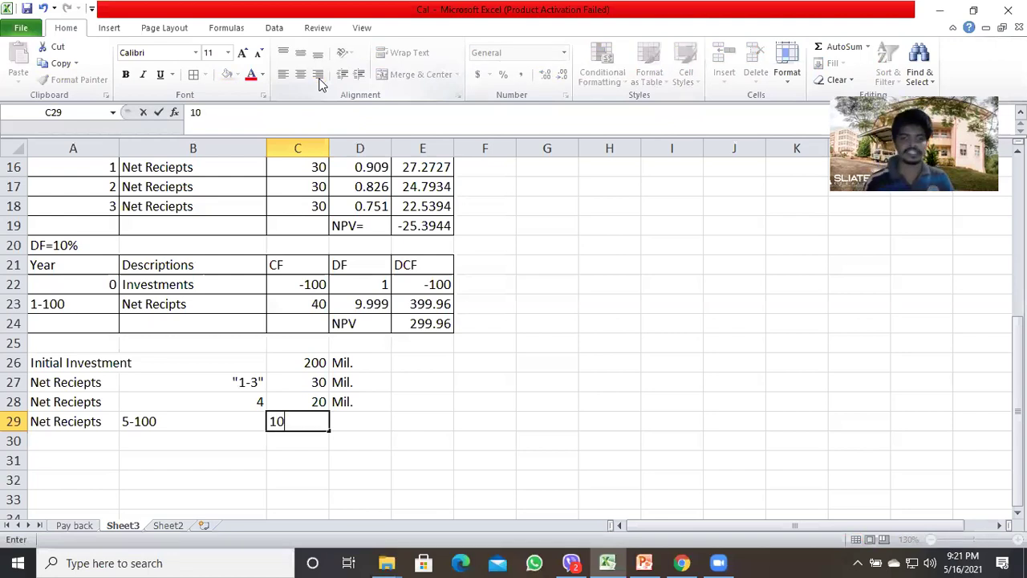
{"action": "key", "text": "Tab"}
{"action": "type", "text": "Mil."}
{"action": "key", "text": "Down"}
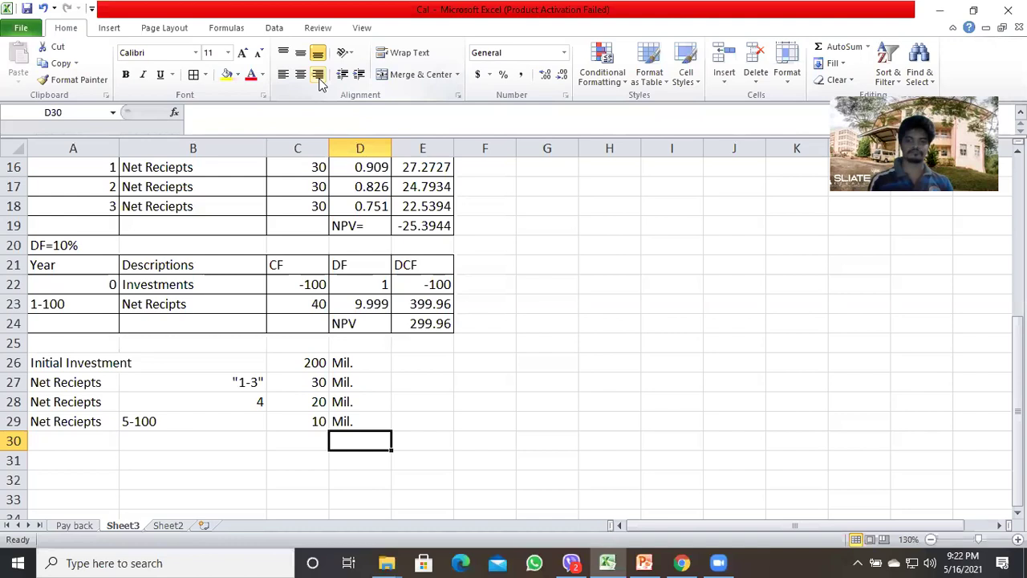
Insert a blank row at row 25 and enter the note DF=10% in A26, directly above Initial Investment
{"action": "left_click", "coordinate": [32, 343]}
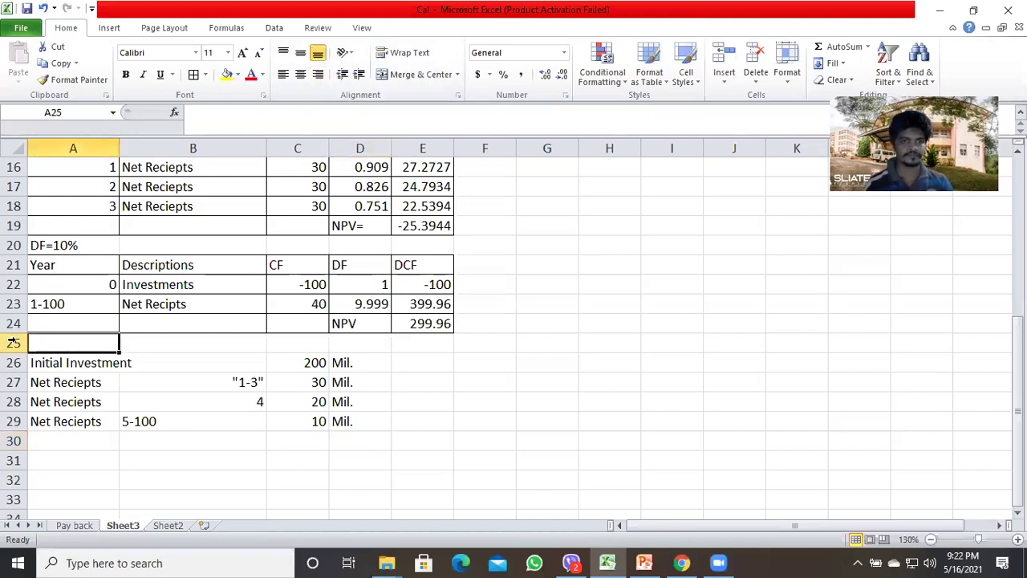
{"action": "right_click", "coordinate": [13, 342]}
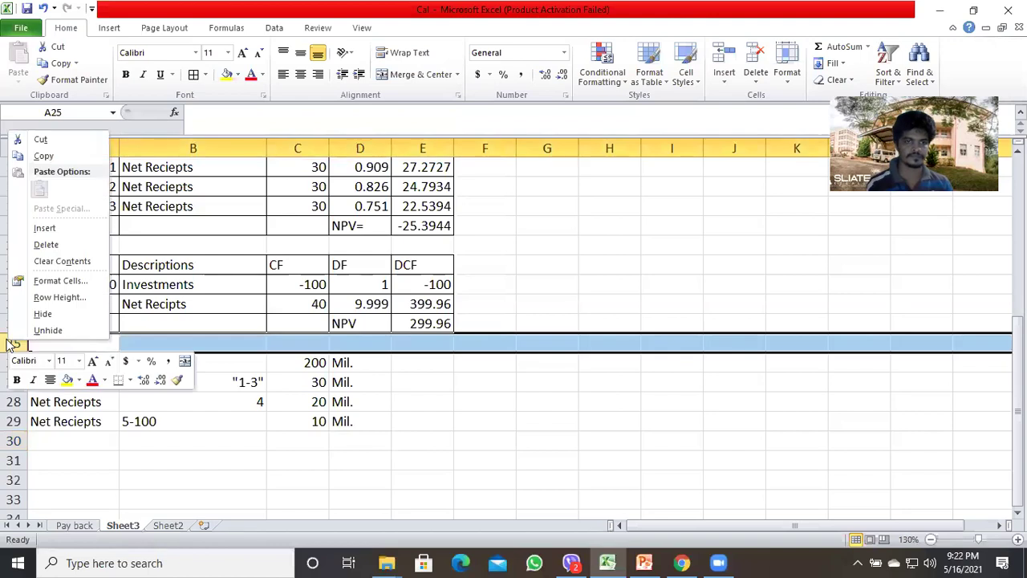
{"action": "left_click", "coordinate": [44, 228]}
{"action": "type", "text": "DF="}
{"action": "key", "text": "BackSpace"}
{"action": "key", "text": "BackSpace"}
{"action": "type", "text": "=10"}
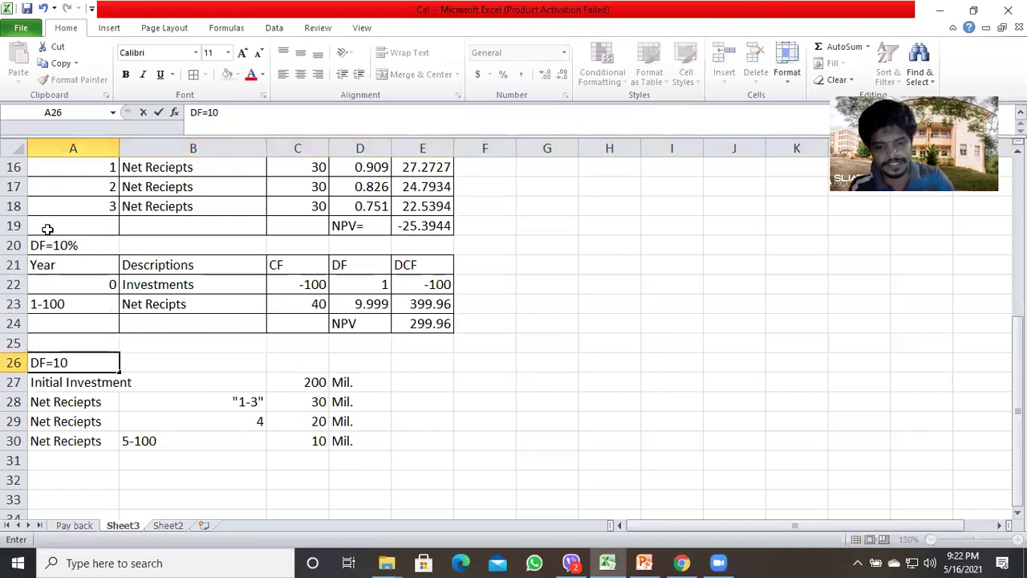
{"action": "type", "text": "%"}
{"action": "key", "text": "Return"}
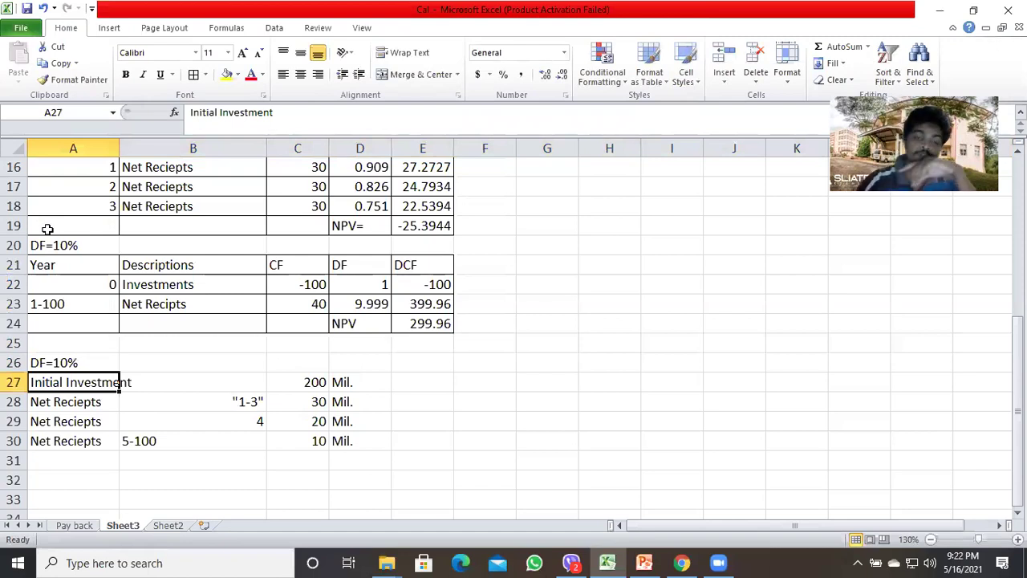
Right-align the year range 5-100 in B30
{"action": "key", "text": "Down"}
{"action": "key", "text": "Down"}
{"action": "key", "text": "Down"}
{"action": "key", "text": "Down"}
{"action": "key", "text": "Down"}
{"action": "key", "text": "Down"}
{"action": "key", "text": "Down"}
{"action": "key", "text": "Down"}
{"action": "key", "text": "Down"}
{"action": "key", "text": "Down"}
{"action": "key", "text": "Down"}
{"action": "key", "text": "Up"}
{"action": "key", "text": "Up"}
{"action": "key", "text": "Up"}
{"action": "key", "text": "Up"}
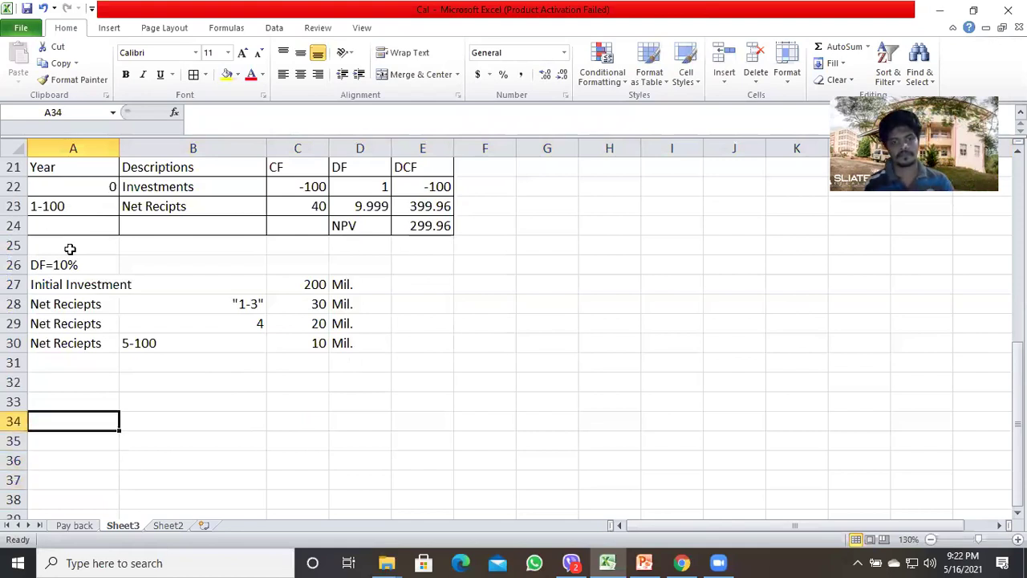
{"action": "left_click", "coordinate": [165, 337]}
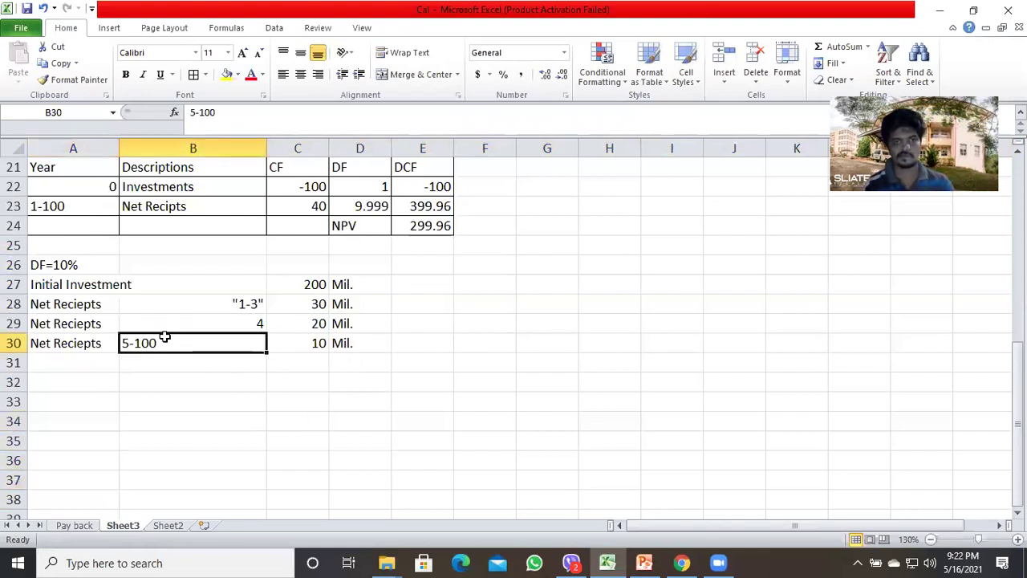
{"action": "left_click", "coordinate": [318, 74]}
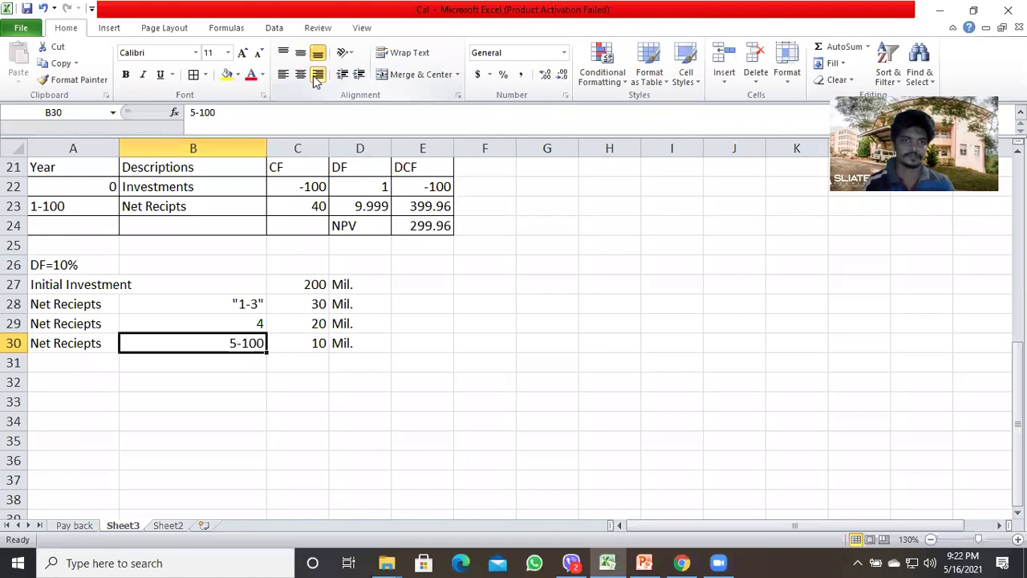
Copy the table header row A21:E21 (Year, Descriptions, CF, DF, DCF) to row 32, starting in A32
{"action": "key", "text": "Up"}
{"action": "key", "text": "Up"}
{"action": "key", "text": "Up"}
{"action": "key", "text": "Up"}
{"action": "key", "text": "Up"}
{"action": "key", "text": "Up"}
{"action": "key", "text": "Up"}
{"action": "key", "text": "Up"}
{"action": "key", "text": "Up"}
{"action": "key", "text": "Up"}
{"action": "key", "text": "Up"}
{"action": "left_click_drag", "start_coordinate": [30, 206], "coordinate": [406, 204]}
{"action": "key", "text": "ctrl+c"}
{"action": "left_click", "coordinate": [81, 422]}
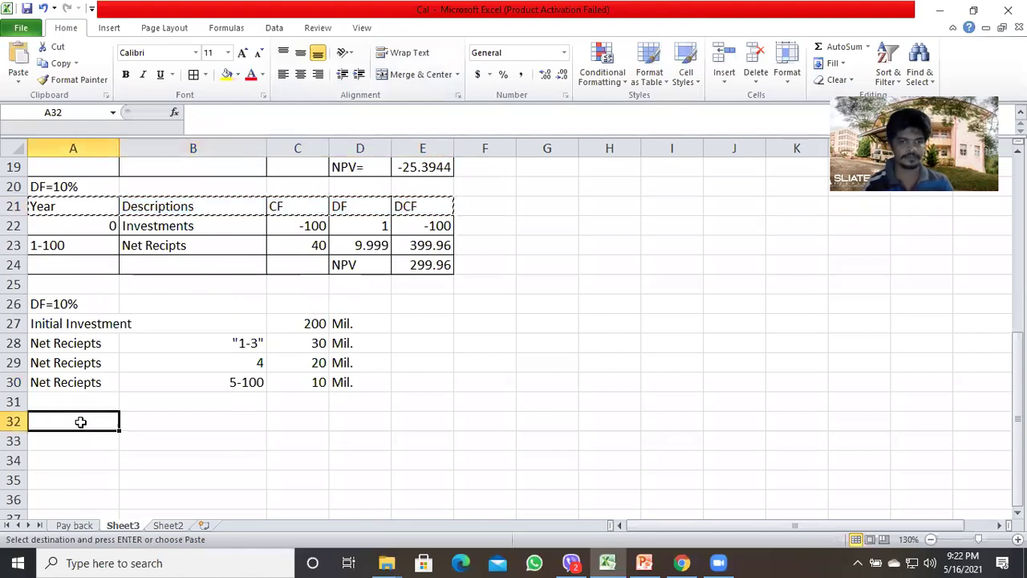
{"action": "key", "text": "ctrl+v"}
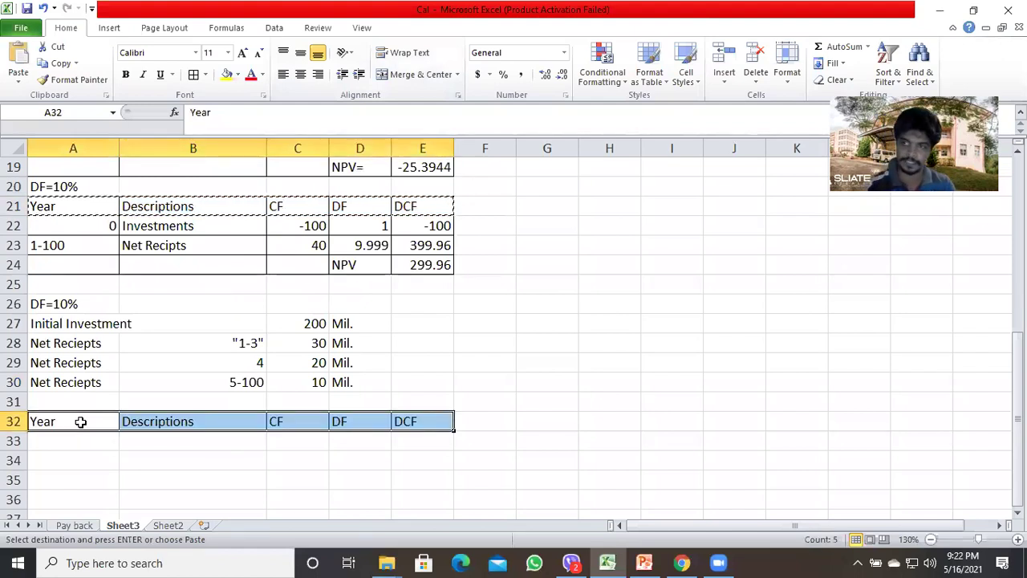
Enter 1 in A33, directly below the Year heading of the new table
{"action": "key", "text": "Down"}
{"action": "key", "text": "Down"}
{"action": "key", "text": "Down"}
{"action": "key", "text": "Down"}
{"action": "key", "text": "Down"}
{"action": "key", "text": "Up"}
{"action": "key", "text": "Down"}
{"action": "key", "text": "Down"}
{"action": "key", "text": "Down"}
{"action": "key", "text": "Down"}
{"action": "key", "text": "Down"}
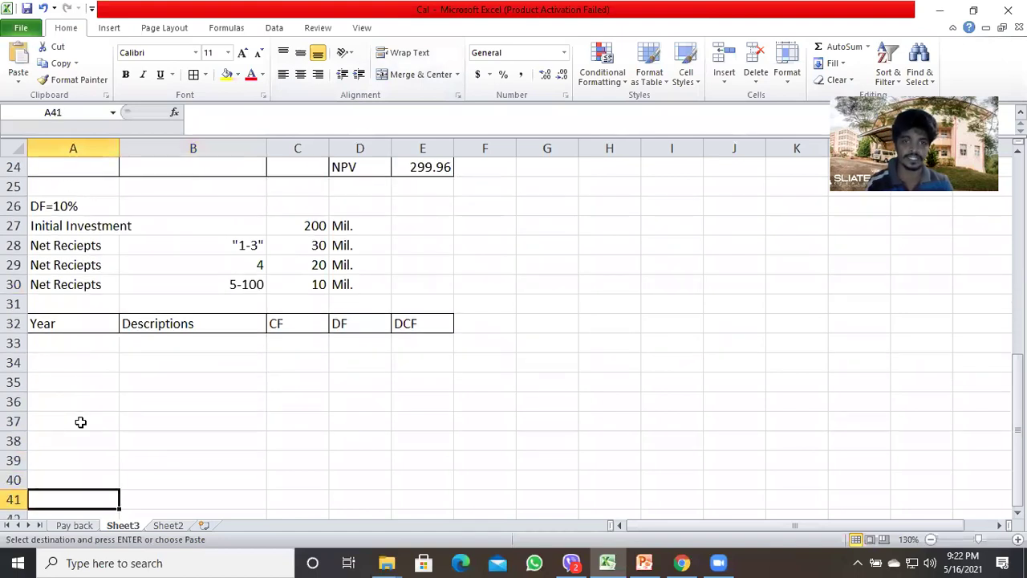
{"action": "key", "text": "Down"}
{"action": "key", "text": "Up"}
{"action": "key", "text": "Up"}
{"action": "key", "text": "Up"}
{"action": "key", "text": "Up"}
{"action": "key", "text": "Up"}
{"action": "key", "text": "Up"}
{"action": "key", "text": "Up"}
{"action": "key", "text": "Up"}
{"action": "key", "text": "Up"}
{"action": "type", "text": "1"}
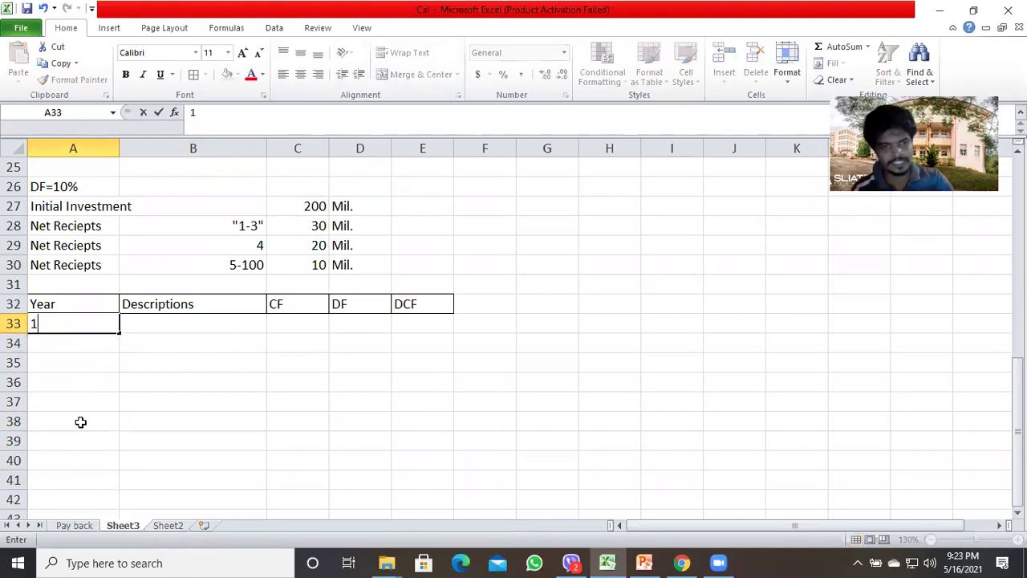
Fill row 33 of the cash flow table with year 0, description "Initial Investment", CF -200 and DF 1
{"action": "key", "text": "BackSpace"}
{"action": "type", "text": "0"}
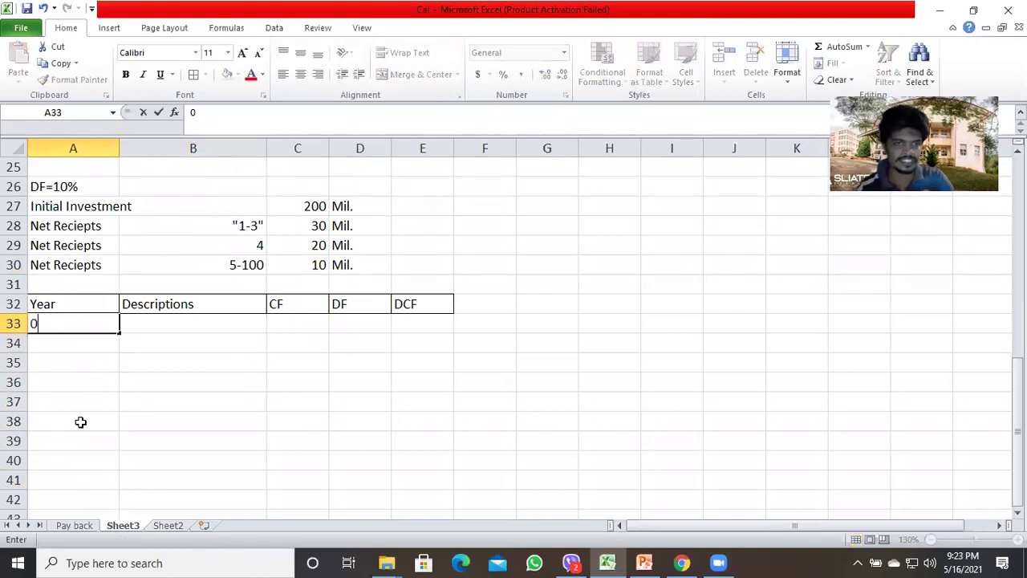
{"action": "key", "text": "Tab"}
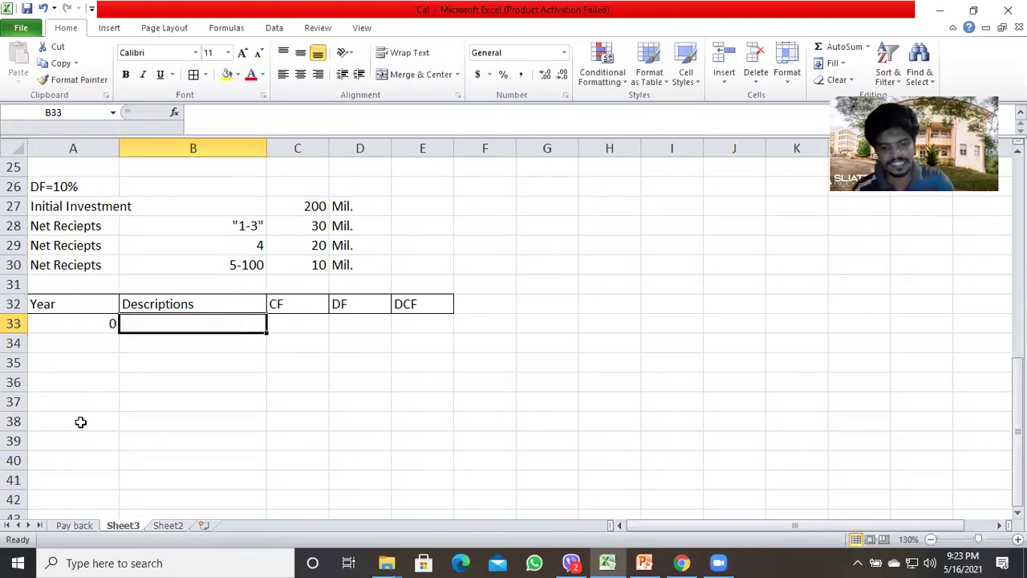
{"action": "type", "text": "Initial "}
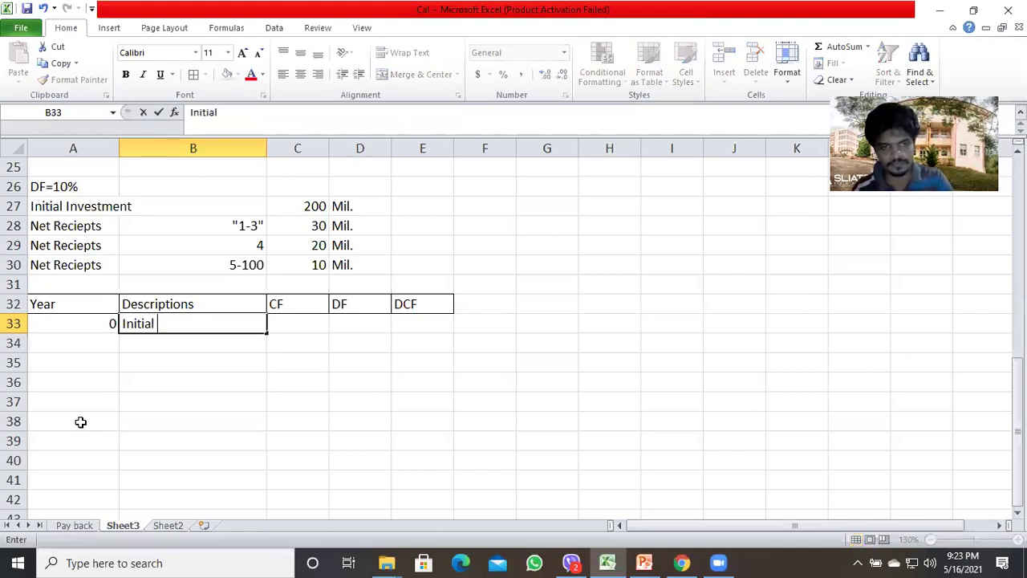
{"action": "type", "text": "Investment"}
{"action": "key", "text": "Tab"}
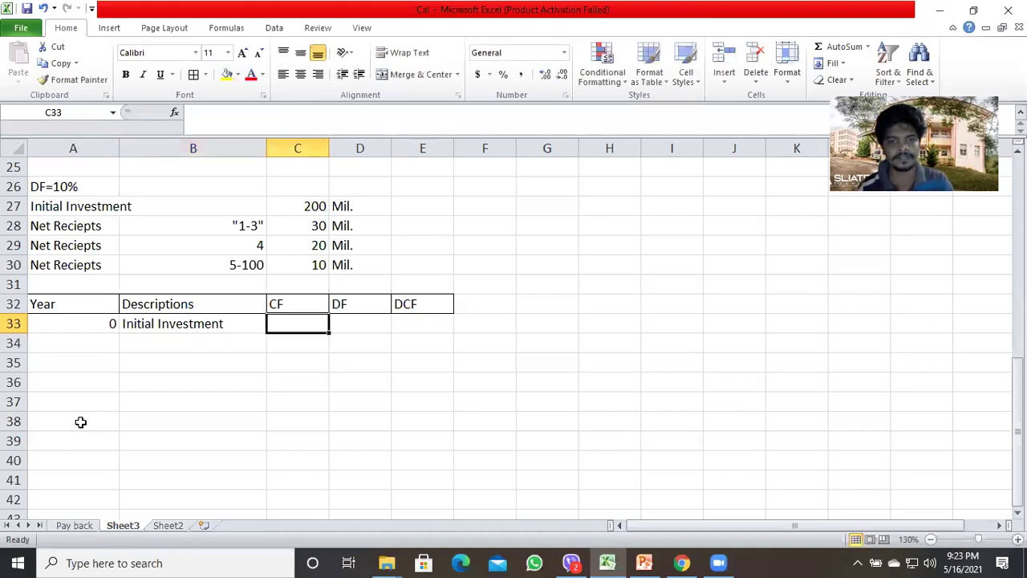
{"action": "type", "text": "-200"}
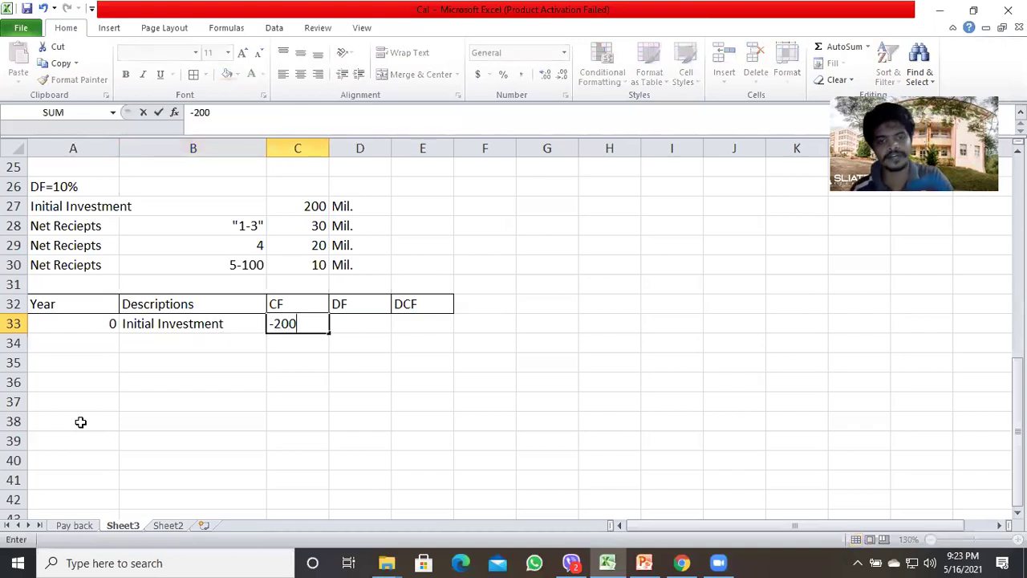
{"action": "key", "text": "Tab"}
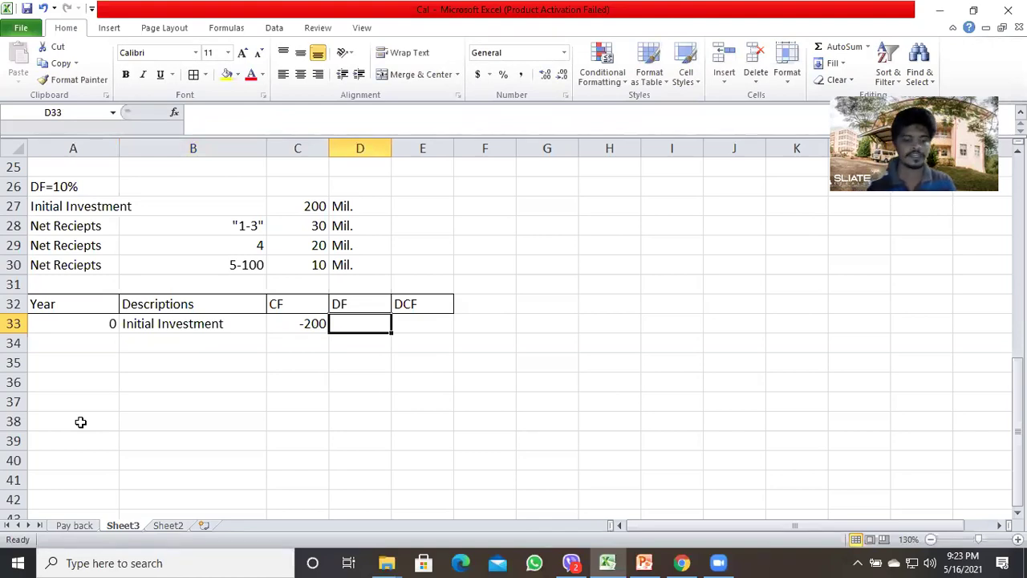
{"action": "type", "text": "1"}
{"action": "key", "text": "Tab"}
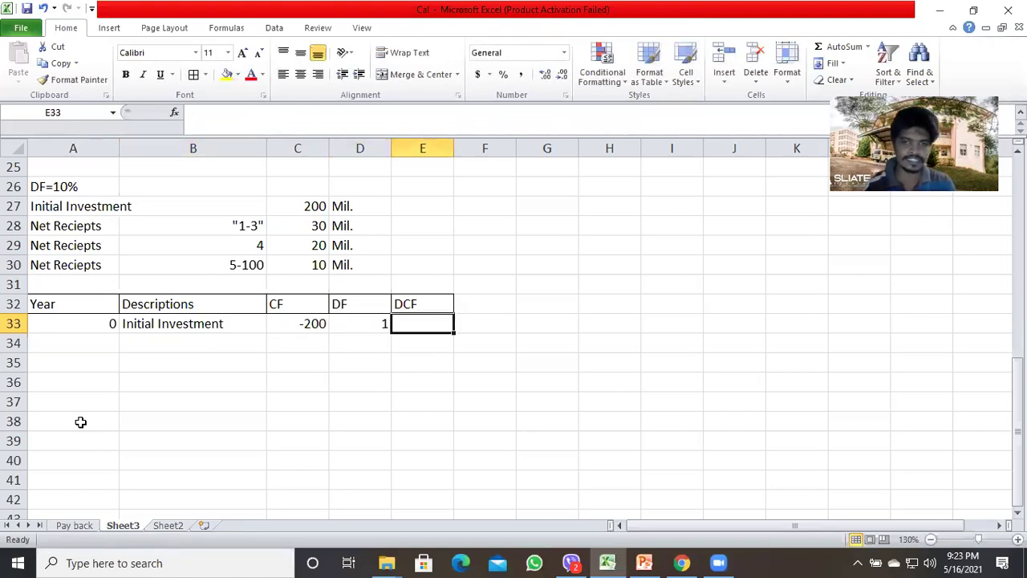
Enter "1-3" in quotation marks as the year in A34 and right-align the cell
{"action": "key", "text": "Left"}
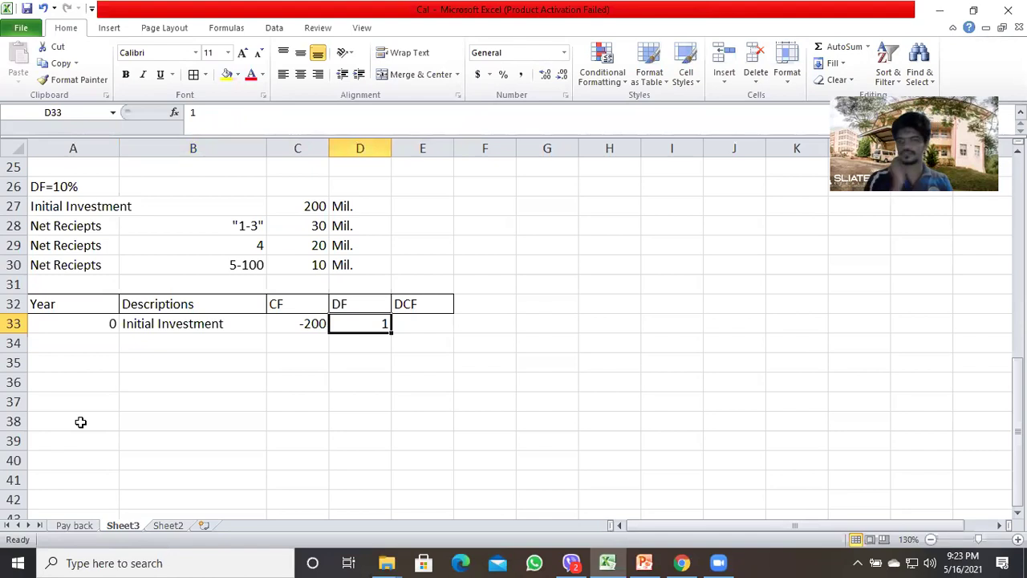
{"action": "key", "text": "Left"}
{"action": "key", "text": "Left"}
{"action": "key", "text": "Left"}
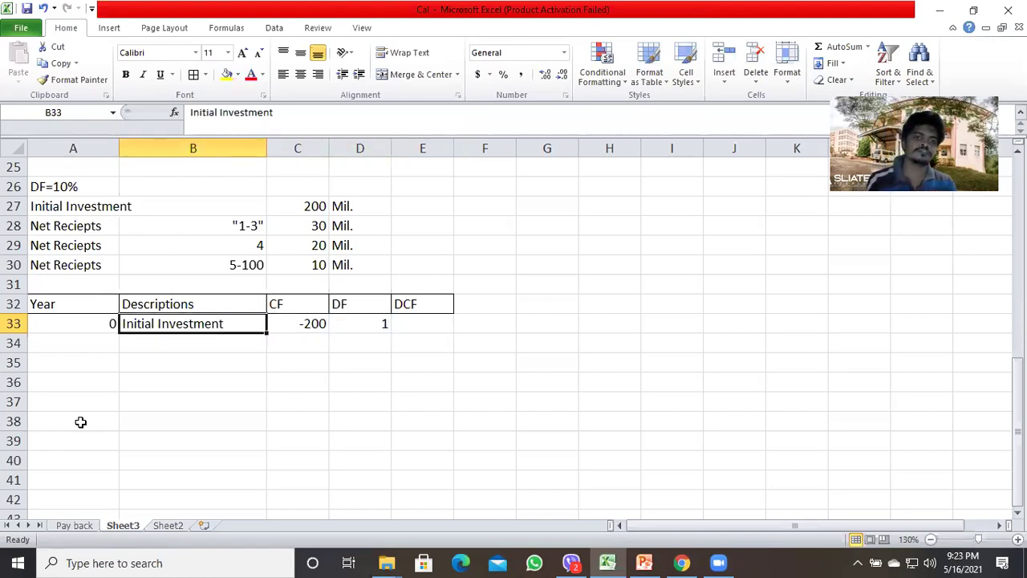
{"action": "key", "text": "Down"}
{"action": "type", "text": "1-3"}
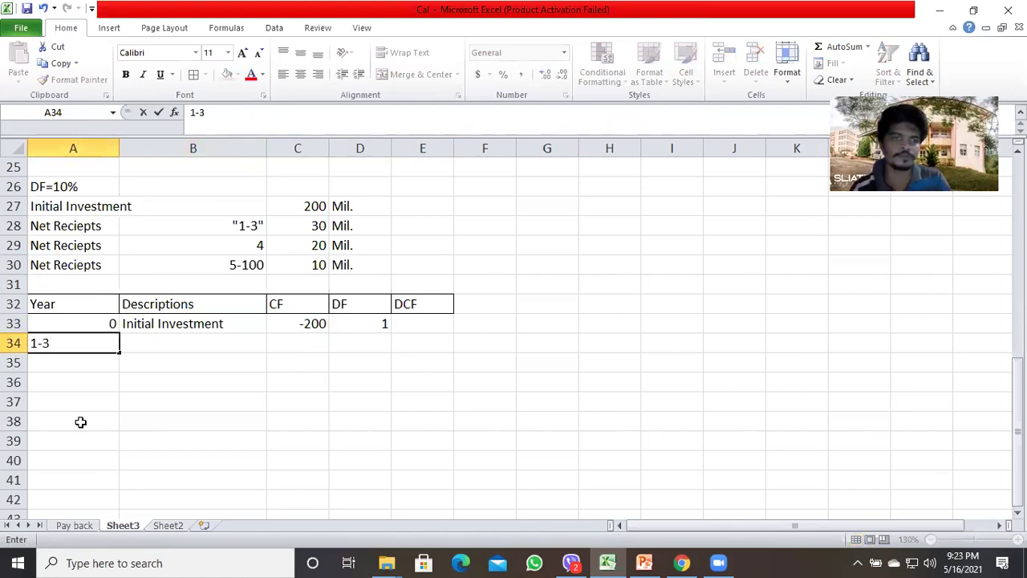
{"action": "key", "text": "Right"}
{"action": "key", "text": "Left"}
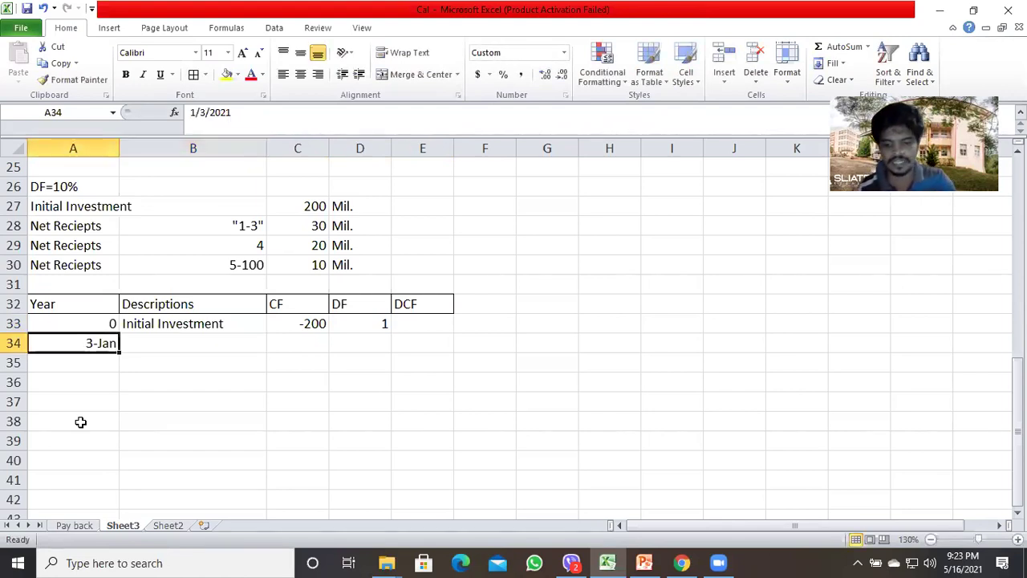
{"action": "type", "text": "\"1-3"}
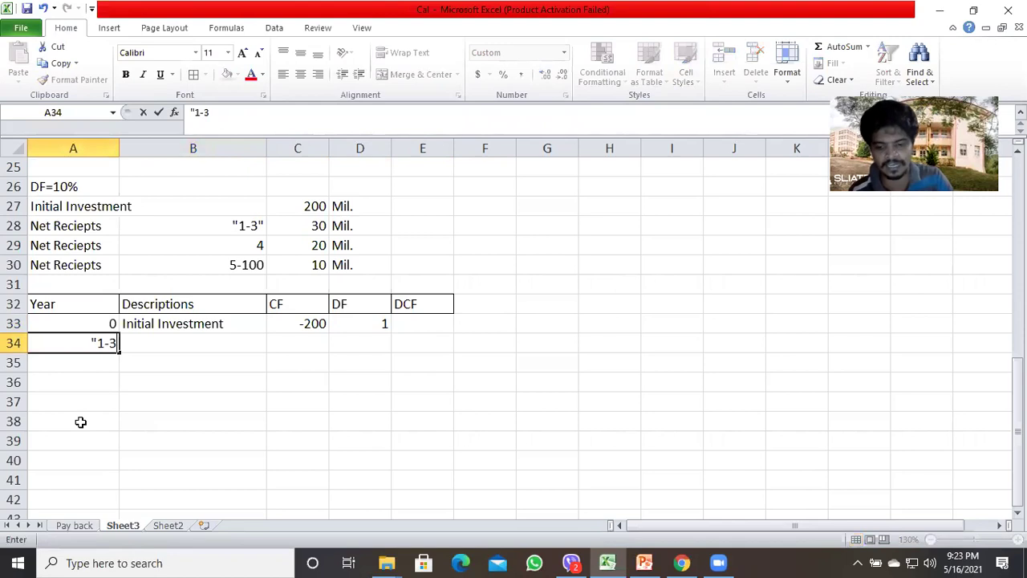
{"action": "type", "text": "\""}
{"action": "key", "text": "Right"}
{"action": "key", "text": "Left"}
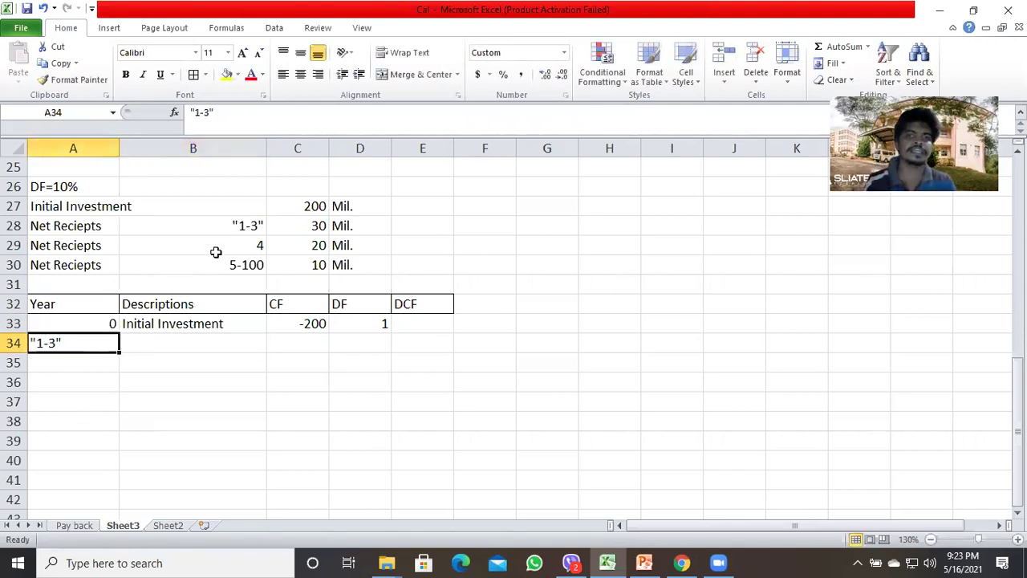
{"action": "left_click", "coordinate": [324, 77]}
{"action": "key", "text": "Right"}
{"action": "key", "text": "Left"}
Copy the "Net Reciepts" label from A30 into B34 and enter a CF of 30 in C34
{"action": "key", "text": "Up"}
{"action": "key", "text": "Up"}
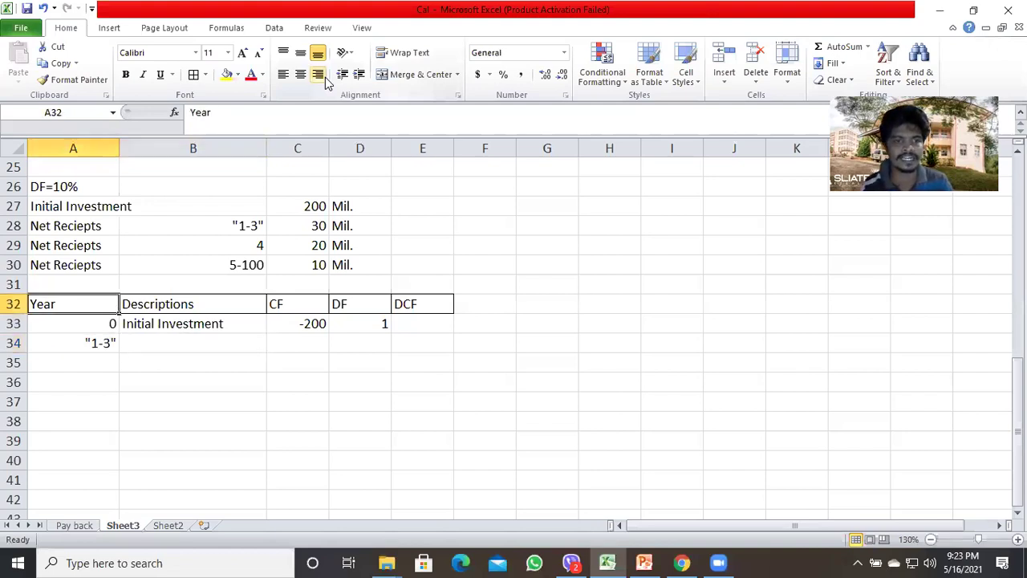
{"action": "key", "text": "Up"}
{"action": "key", "text": "Up"}
{"action": "key", "text": "ctrl+c"}
{"action": "key", "text": "Down"}
{"action": "key", "text": "Down"}
{"action": "key", "text": "Down"}
{"action": "key", "text": "Down"}
{"action": "key", "text": "Right"}
{"action": "key", "text": "ctrl+v"}
{"action": "key", "text": "Right"}
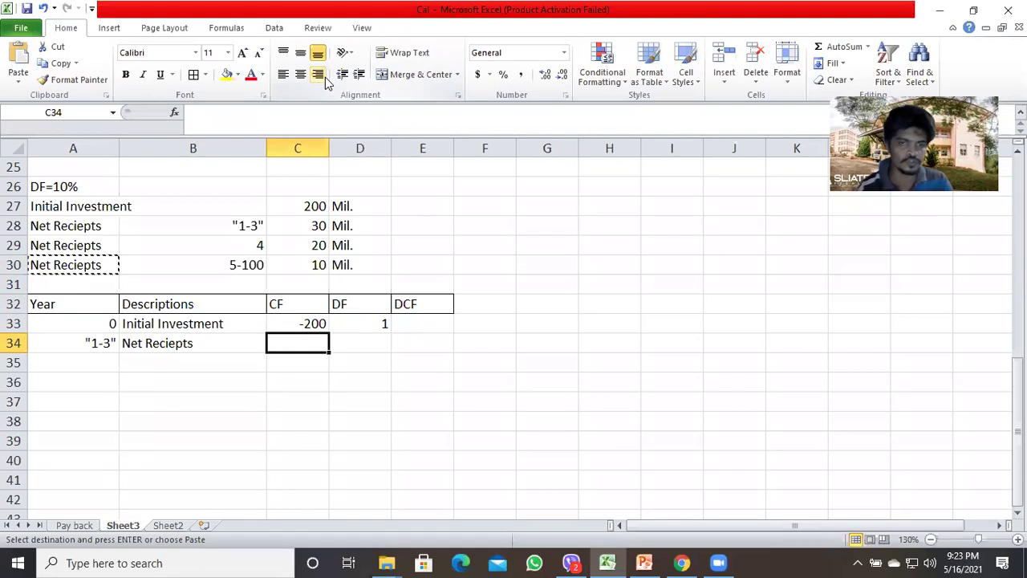
{"action": "type", "text": "30"}
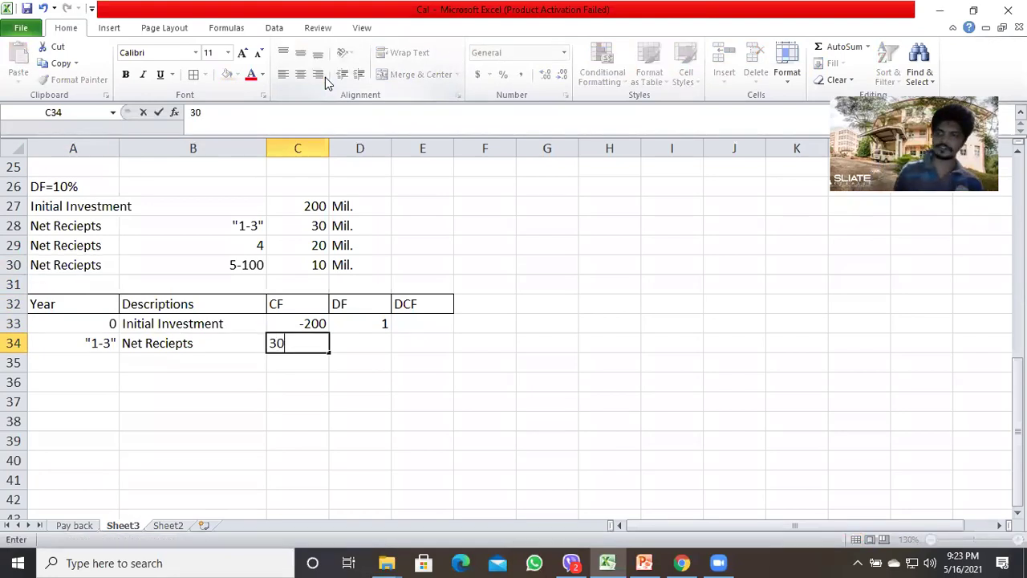
{"action": "key", "text": "Right"}
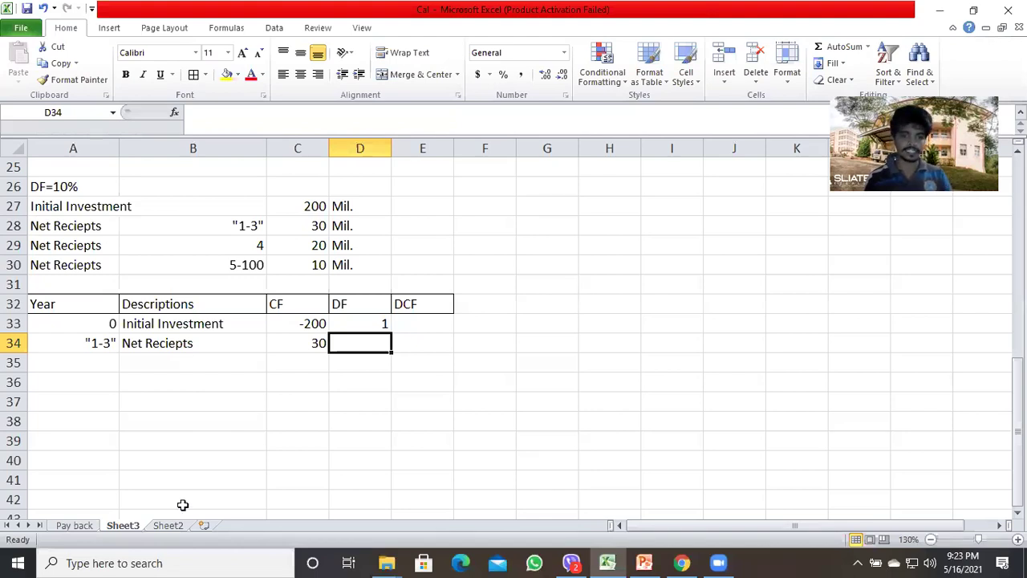
On Sheet2, set the number of periods t in E4 to 3 for the cumulative discount factor
{"action": "left_click", "coordinate": [169, 526]}
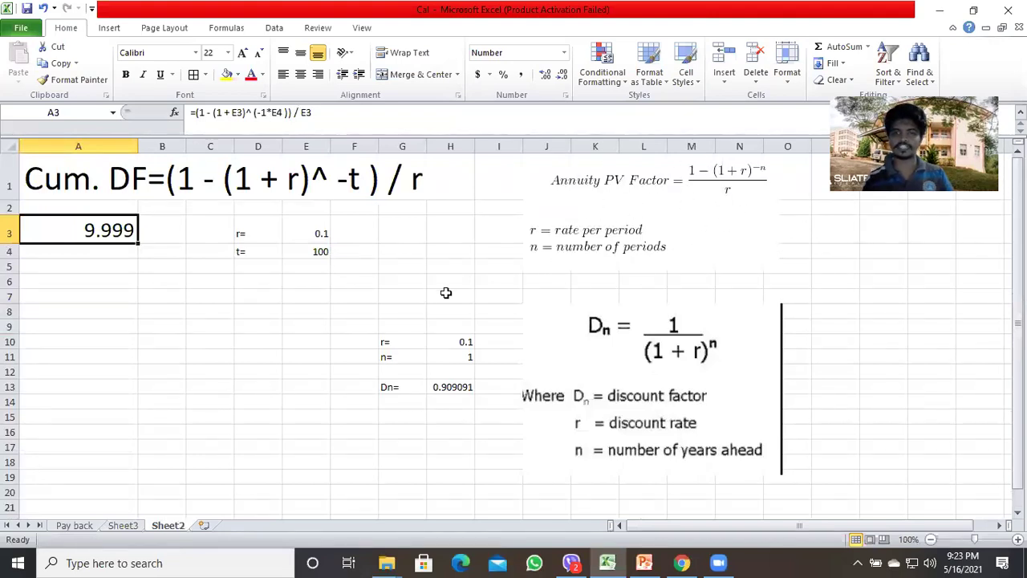
{"action": "left_click", "coordinate": [309, 234]}
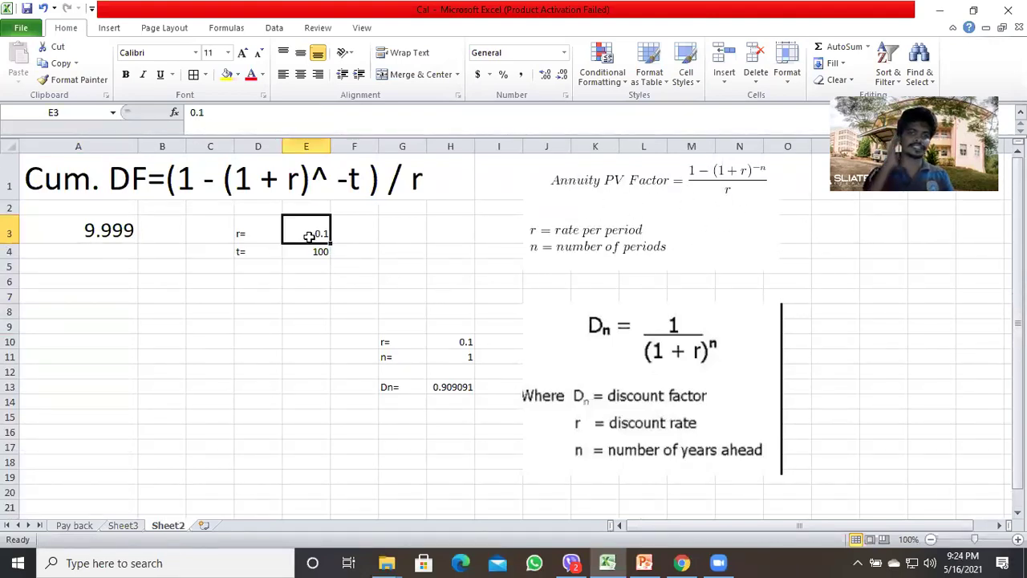
{"action": "left_click", "coordinate": [309, 252]}
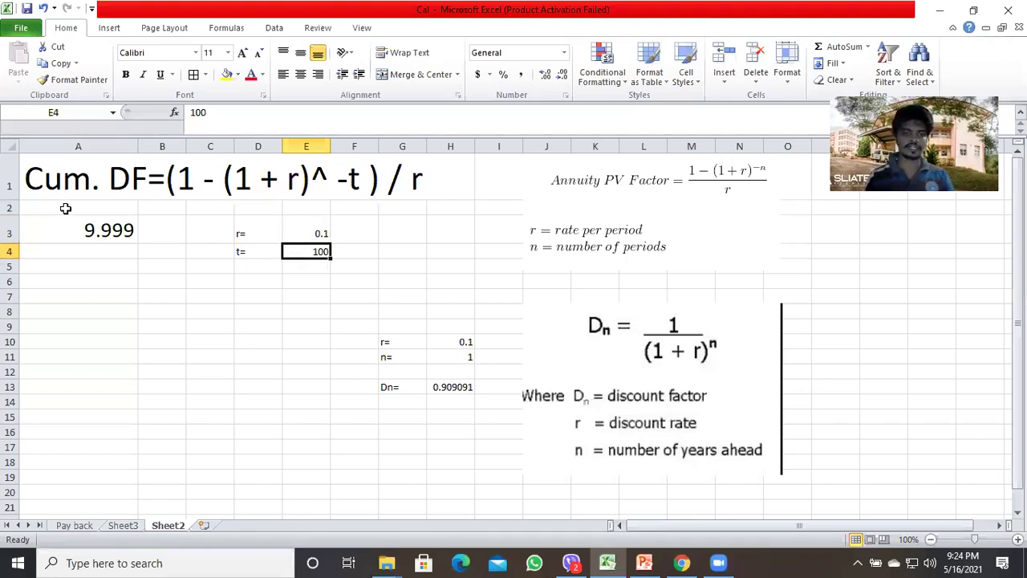
{"action": "type", "text": "3"}
{"action": "key", "text": "Return"}
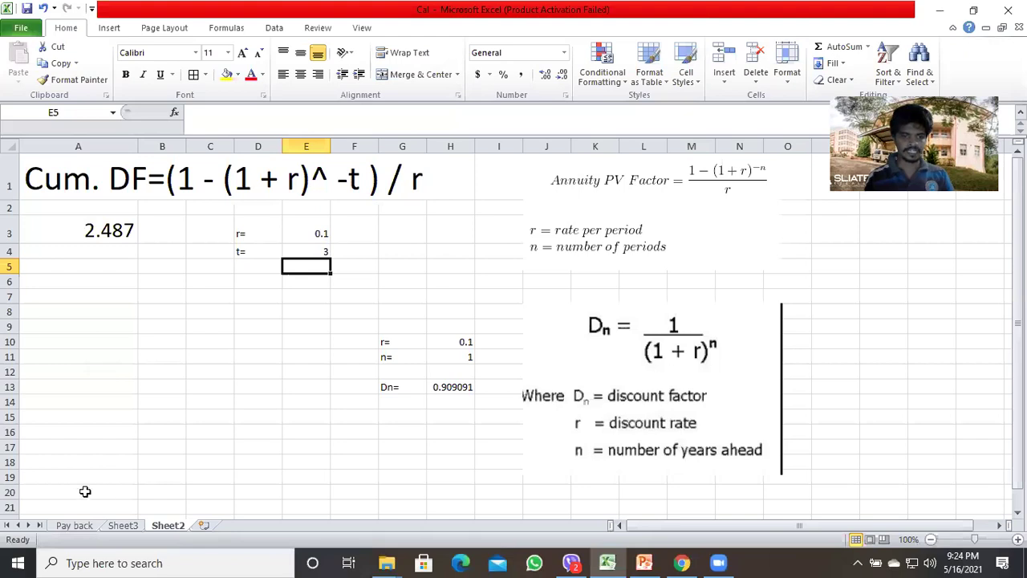
Enter 2.487 as the DF for years 1-3 in cell D34 of Sheet3
{"action": "left_click", "coordinate": [122, 525]}
{"action": "scroll", "coordinate": [118, 530], "scroll_direction": "up", "scroll_amount": 3, "text": "ctrl"}
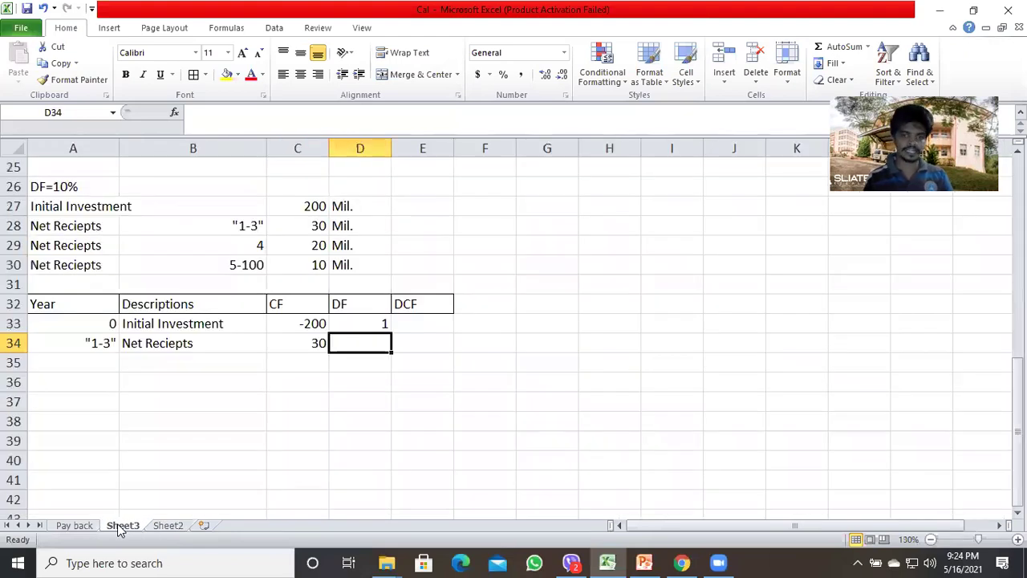
{"action": "type", "text": "2.487"}
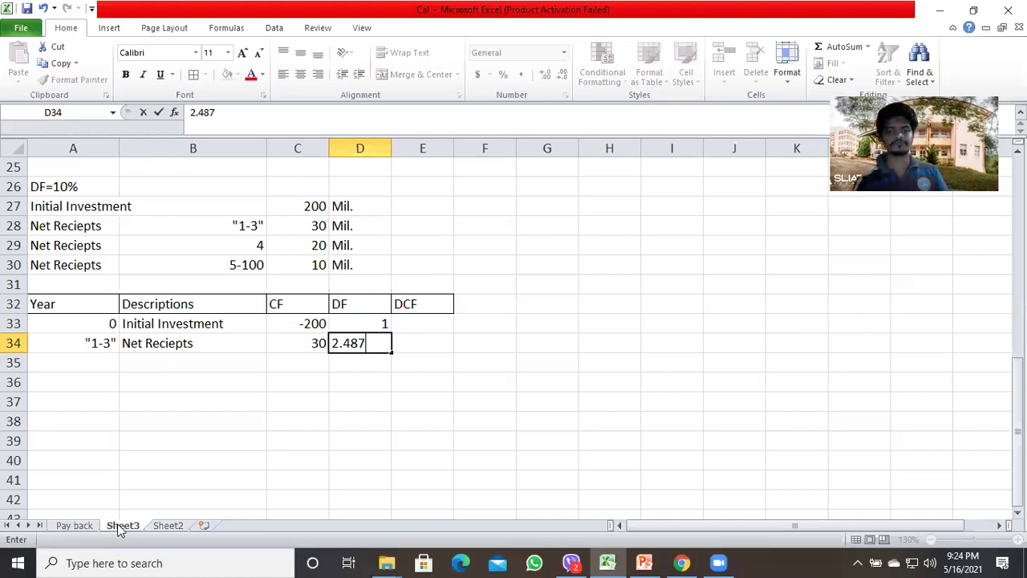
{"action": "key", "text": "Return"}
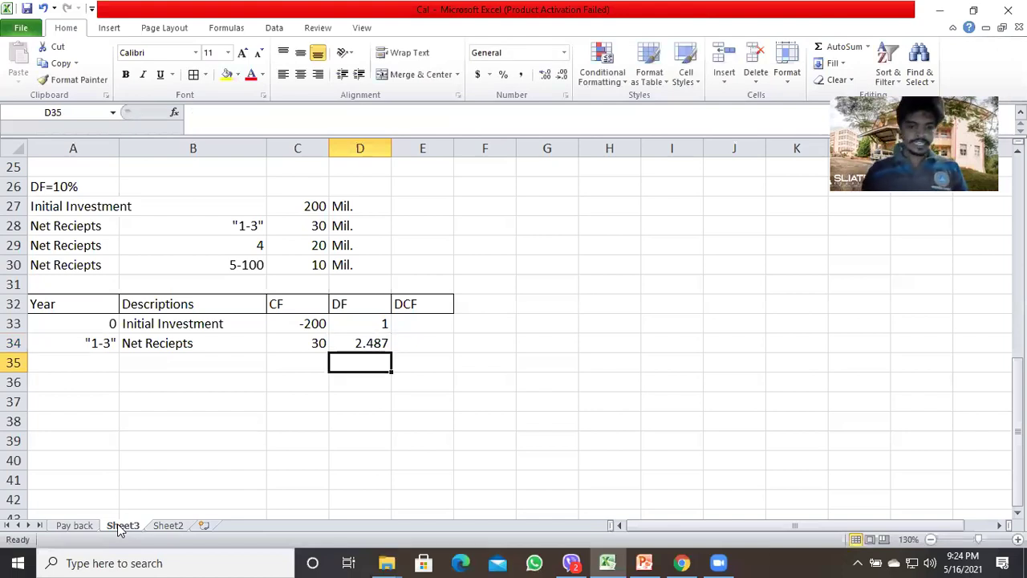
Fill row 35 with year 4, the "Net Reciepts" description copied from the row above, and a CF of 20
{"action": "key", "text": "Home"}
{"action": "type", "text": "4"}
{"action": "key", "text": "Tab"}
{"action": "key", "text": "Up"}
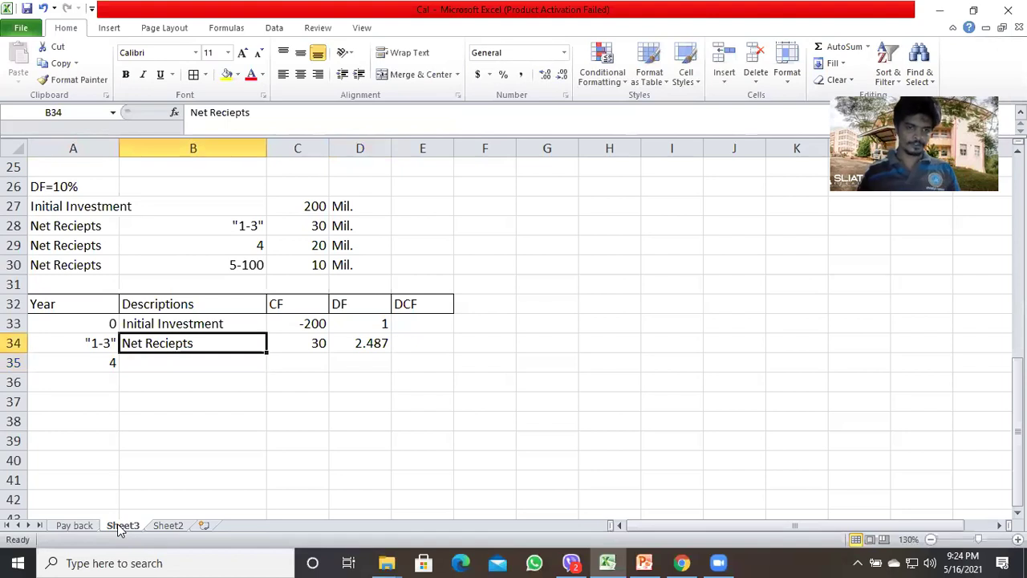
{"action": "key", "text": "ctrl+c"}
{"action": "key", "text": "Down"}
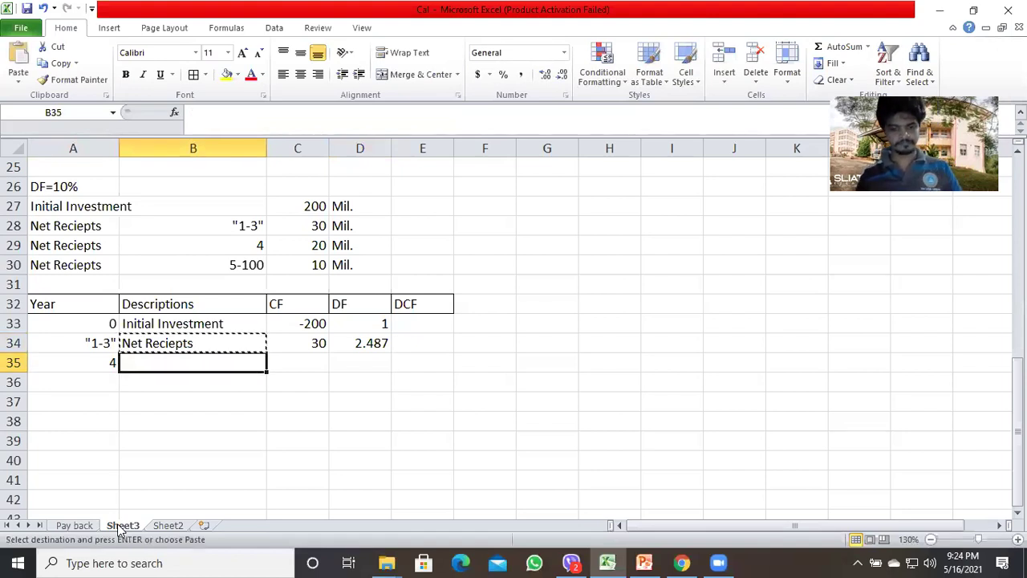
{"action": "key", "text": "ctrl+v"}
{"action": "key", "text": "Tab"}
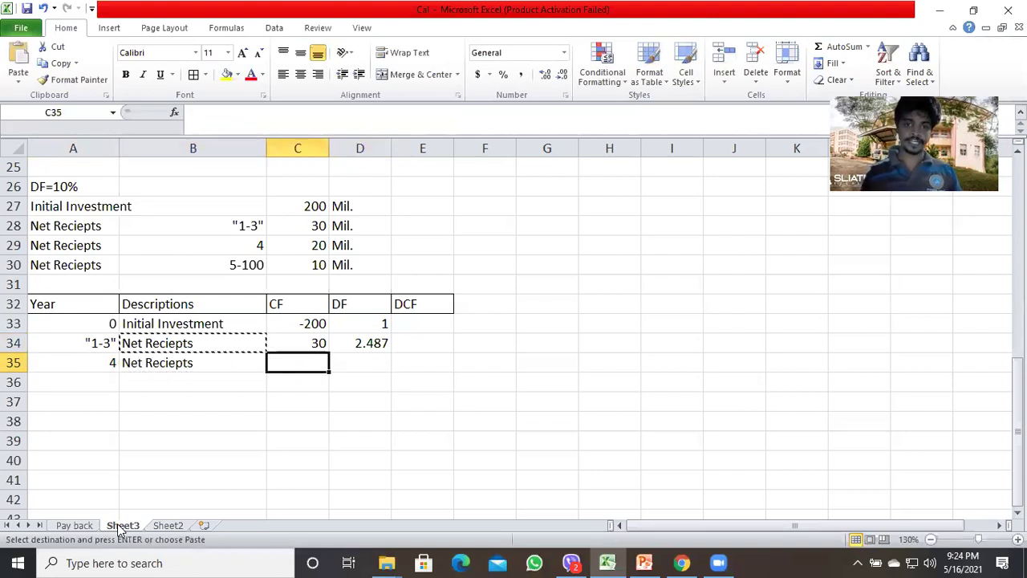
{"action": "type", "text": "20"}
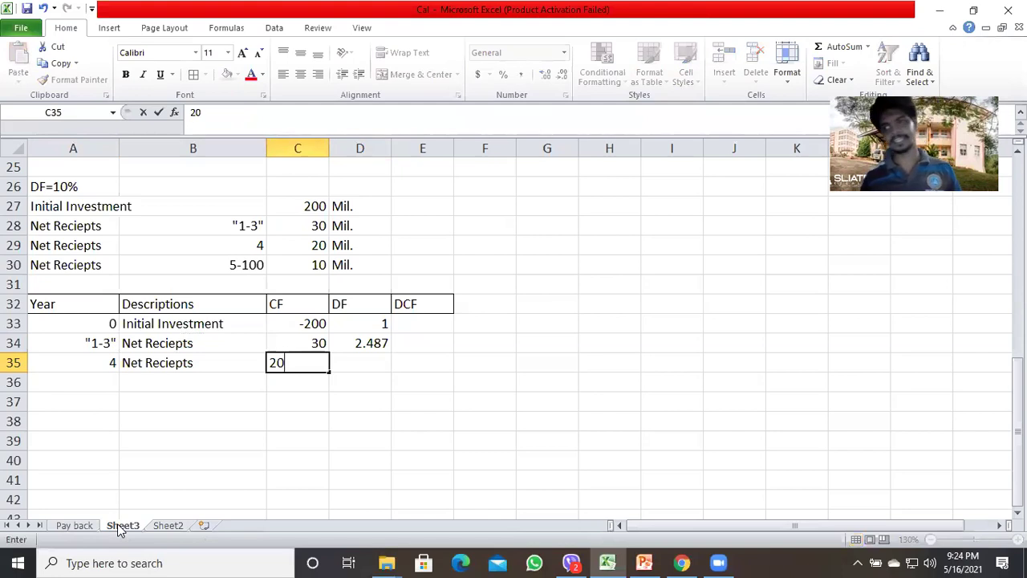
{"action": "key", "text": "Return"}
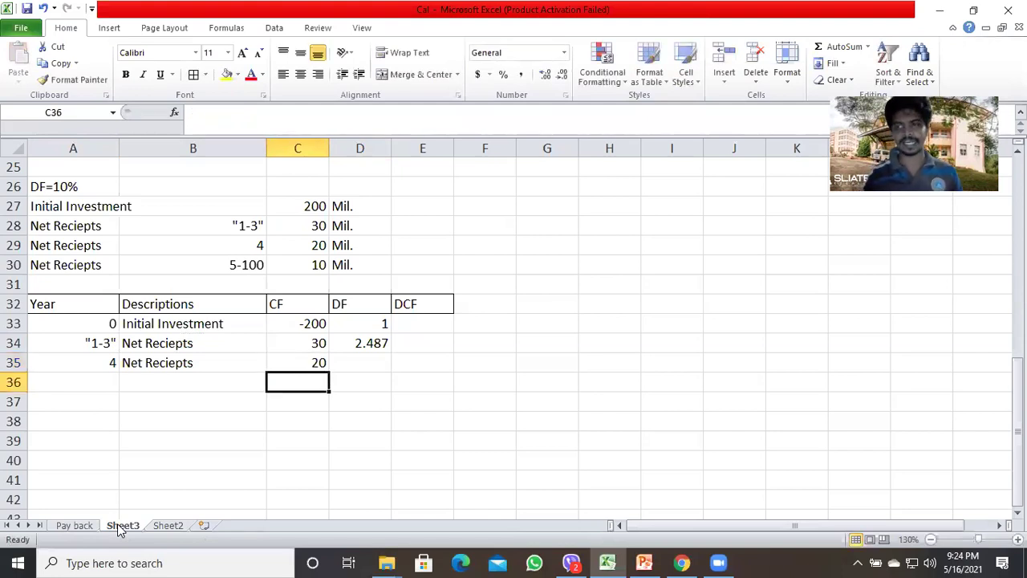
On Sheet2, set the number of years n in H11 to 4 for the single-year discount factor
{"action": "left_click", "coordinate": [168, 525]}
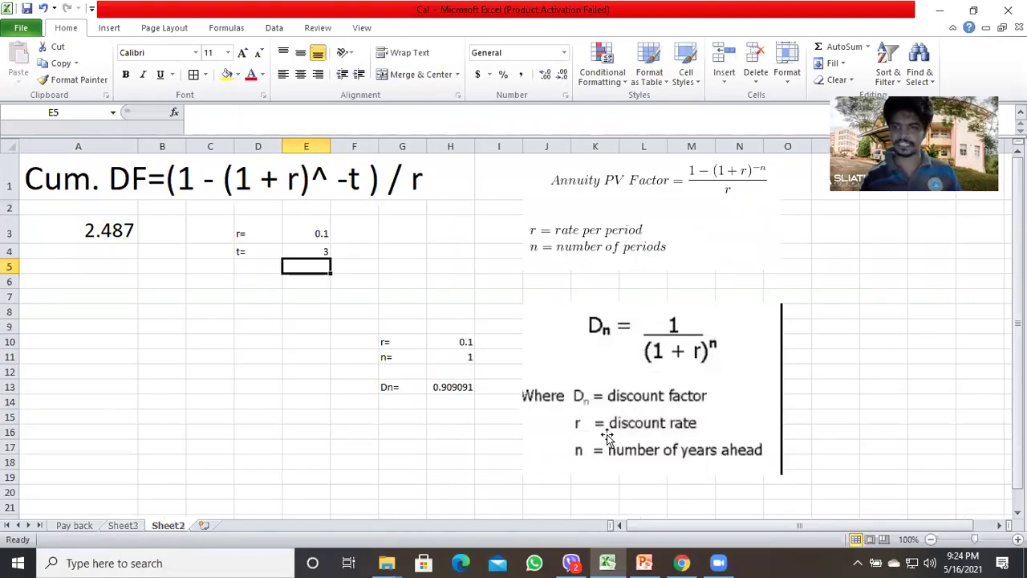
{"action": "left_click", "coordinate": [441, 359]}
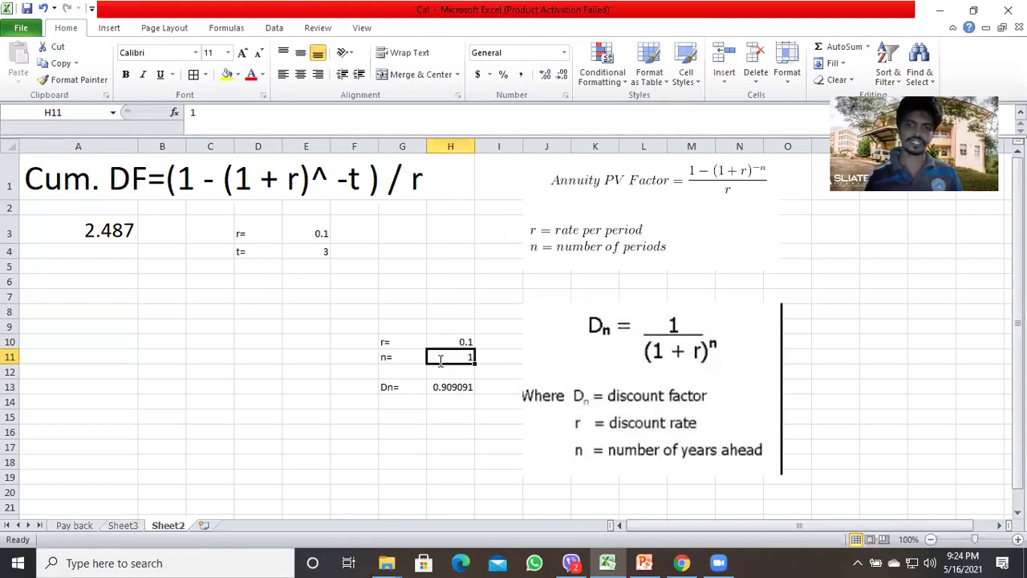
{"action": "type", "text": "4"}
{"action": "key", "text": "Return"}
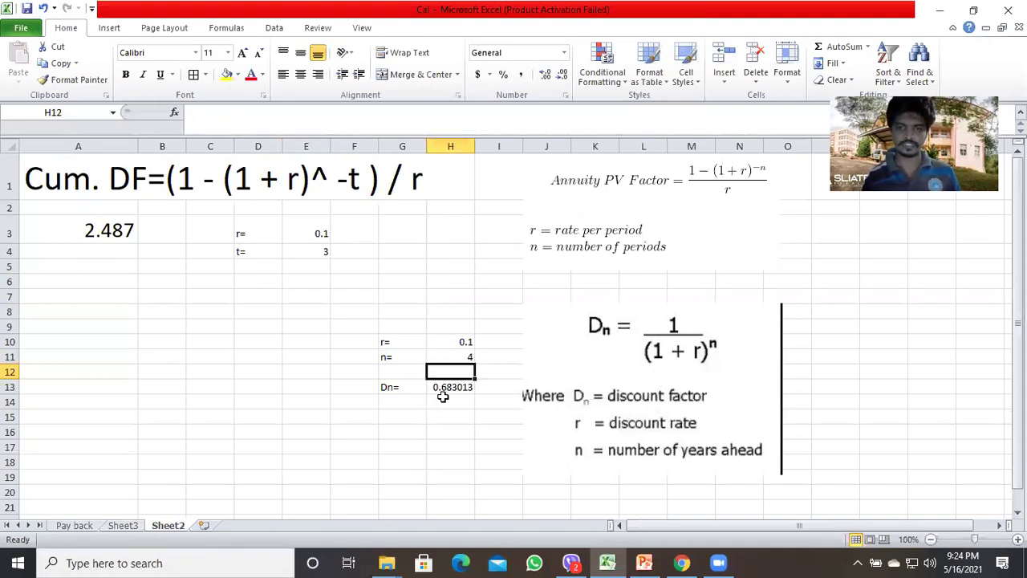
Enter 0.683 as the DF for year 4 in cell D35 of Sheet3
{"action": "left_click", "coordinate": [132, 526]}
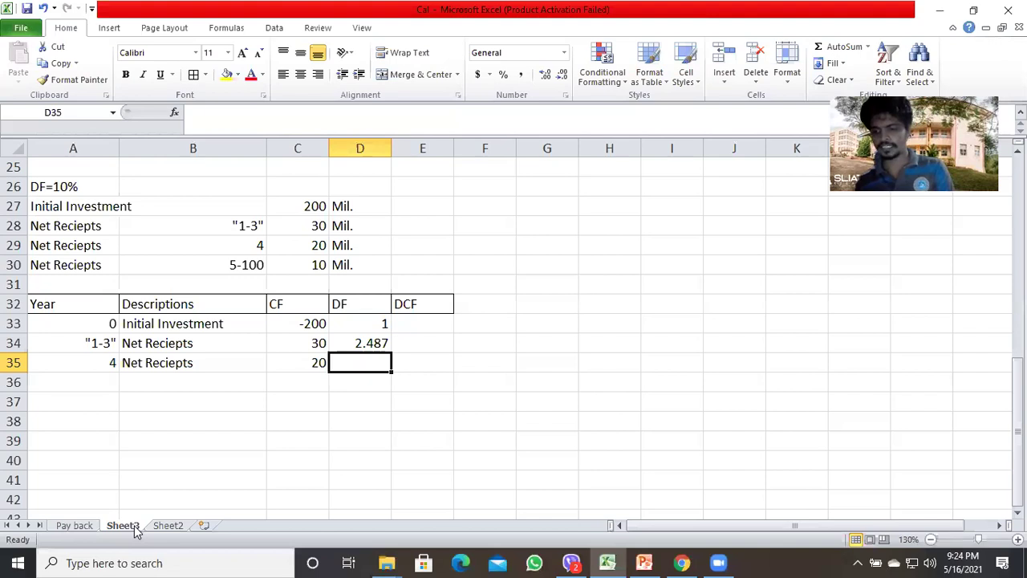
{"action": "type", "text": "0.683"}
{"action": "key", "text": "Return"}
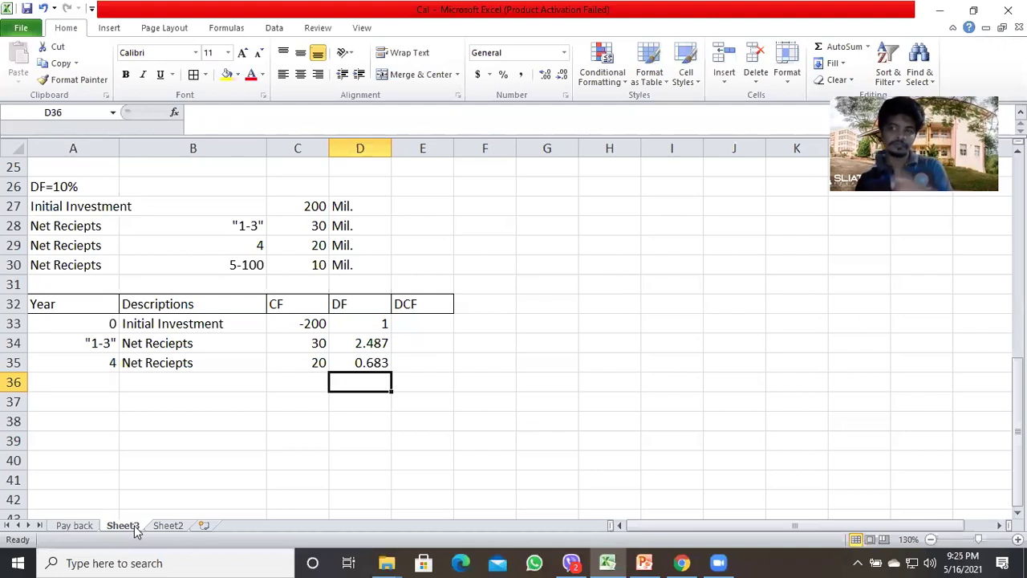
Enter 5-100 as the year in cell A36 and right-align it
{"action": "key", "text": "Left"}
{"action": "key", "text": "Left"}
{"action": "key", "text": "Left"}
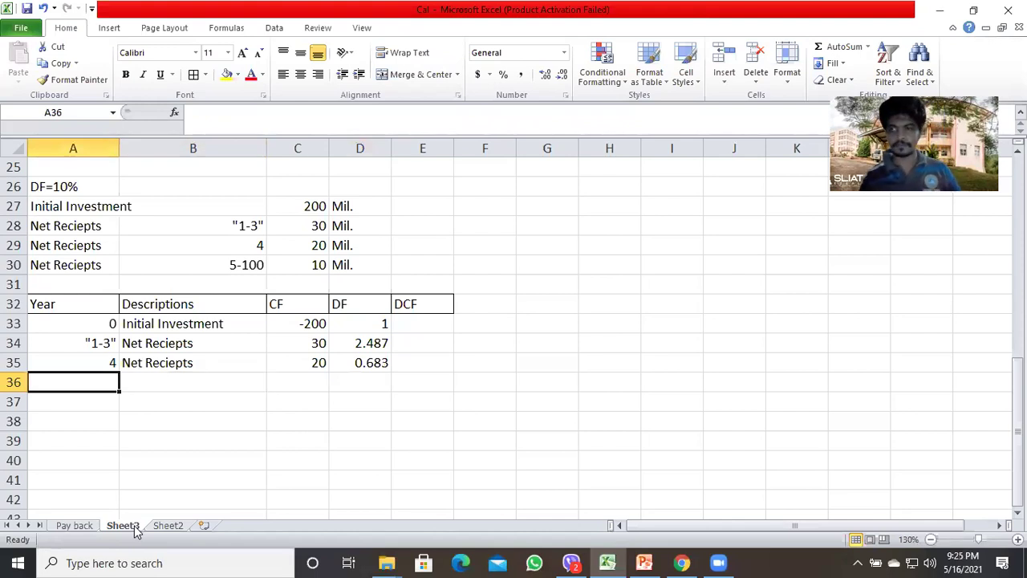
{"action": "type", "text": "5"}
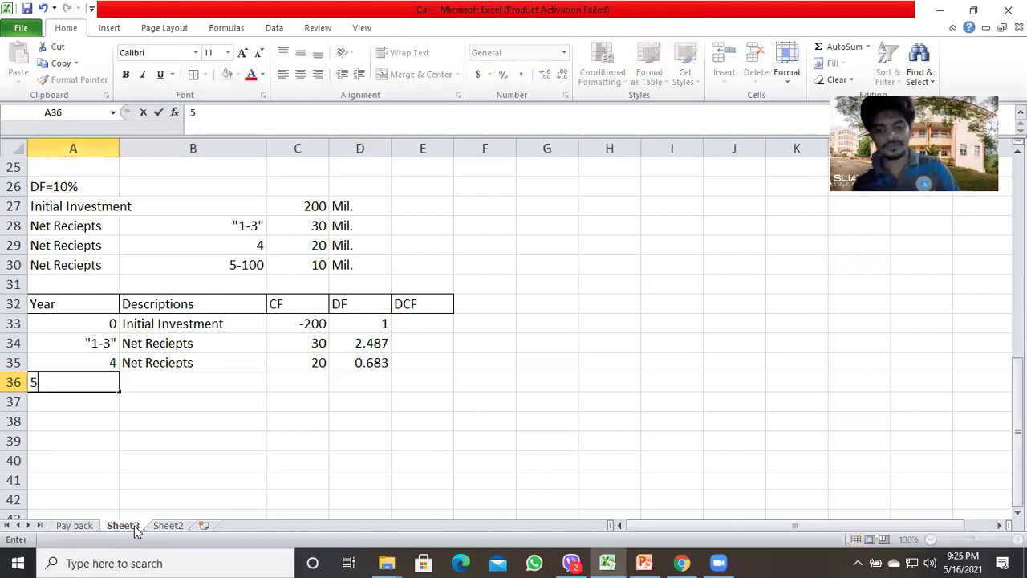
{"action": "type", "text": "-100"}
{"action": "key", "text": "Right"}
{"action": "key", "text": "Left"}
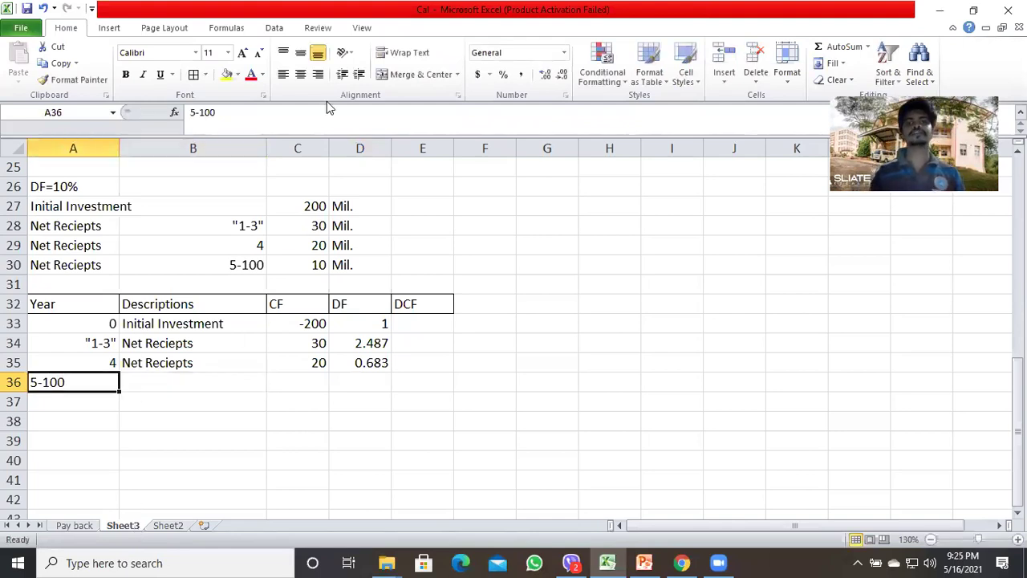
{"action": "left_click", "coordinate": [318, 74]}
Copy the "Net Reciepts" description from B35 into B36
{"action": "key", "text": "Up"}
{"action": "key", "text": "Right"}
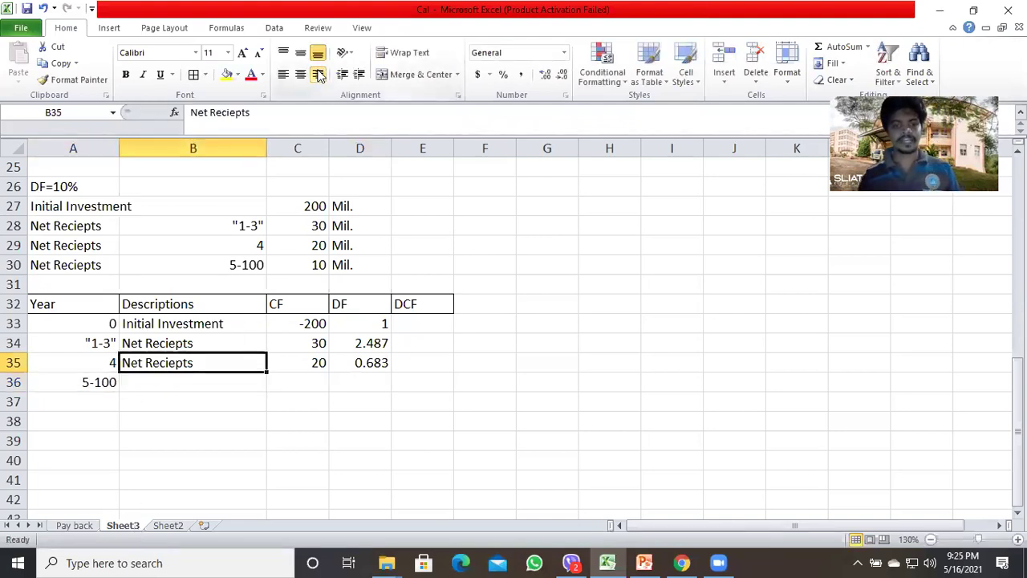
{"action": "key", "text": "ctrl+c"}
{"action": "key", "text": "Down"}
{"action": "key", "text": "ctrl+v"}
{"action": "key", "text": "Down"}
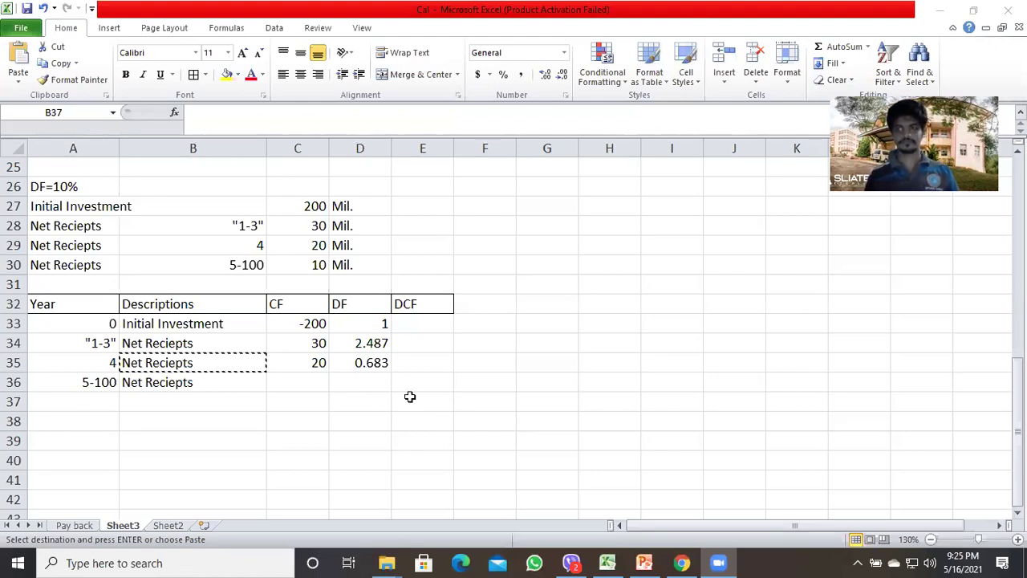
{"action": "key", "text": "Escape"}
{"action": "key", "text": "Down"}
{"action": "key", "text": "Up"}
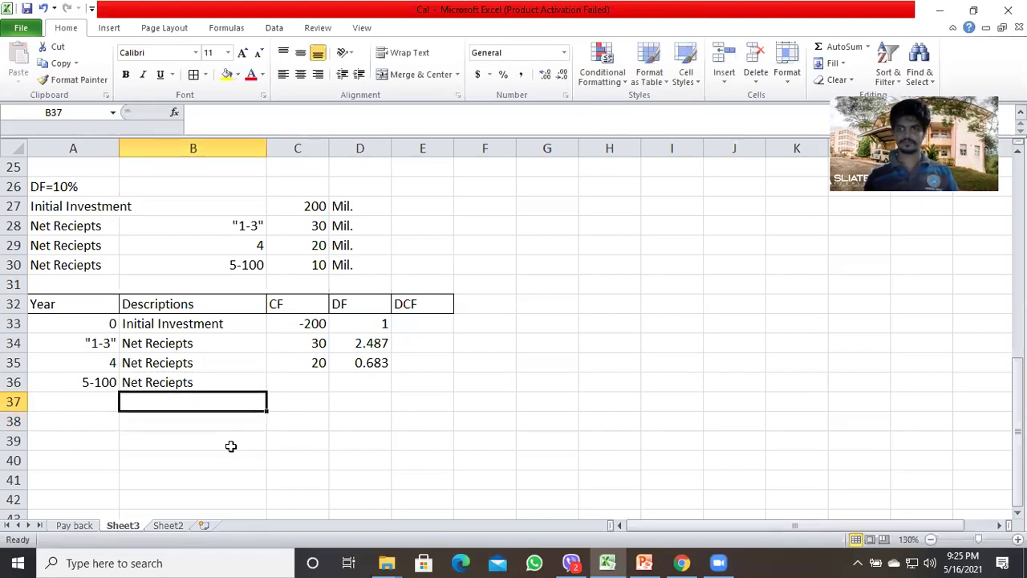
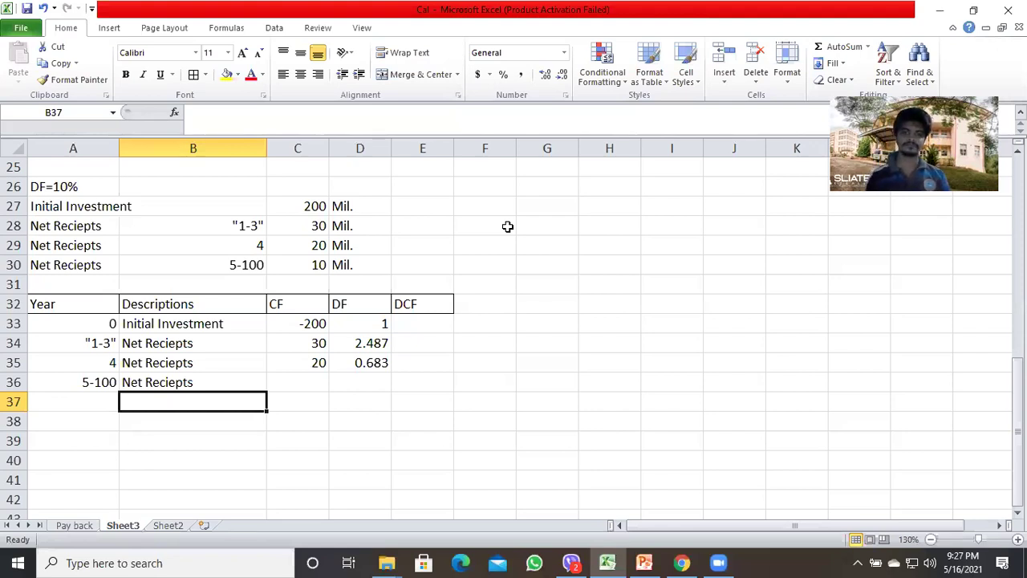
Add a DF heading in cell I27 and fill the range I28:I38 below it with yellow
{"action": "left_click", "coordinate": [655, 204]}
{"action": "type", "text": "DF"}
{"action": "key", "text": "Return"}
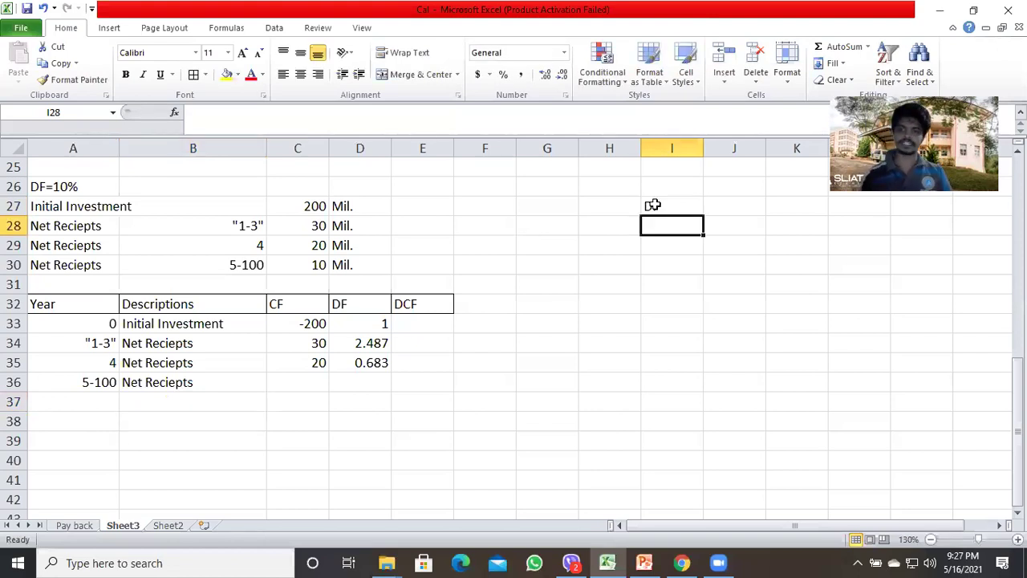
{"action": "left_click", "coordinate": [172, 526]}
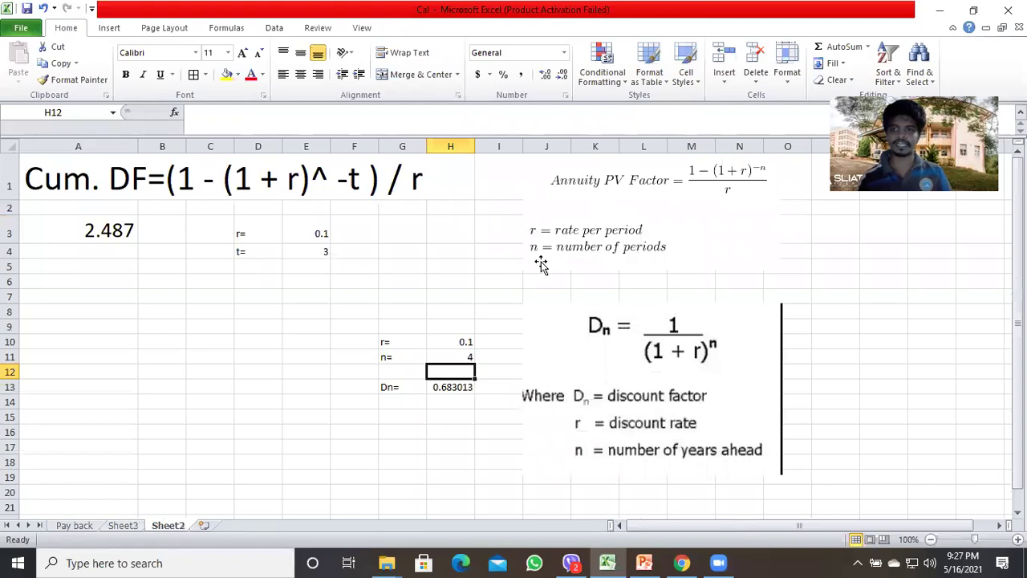
{"action": "left_click", "coordinate": [123, 526]}
{"action": "left_click_drag", "start_coordinate": [669, 230], "coordinate": [670, 405]}
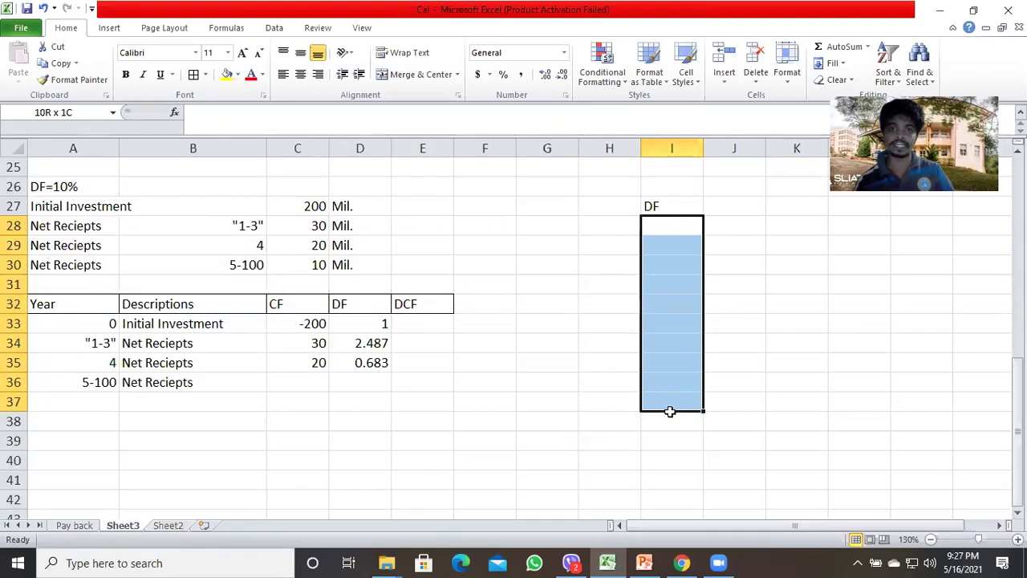
{"action": "key", "text": "shift+Down"}
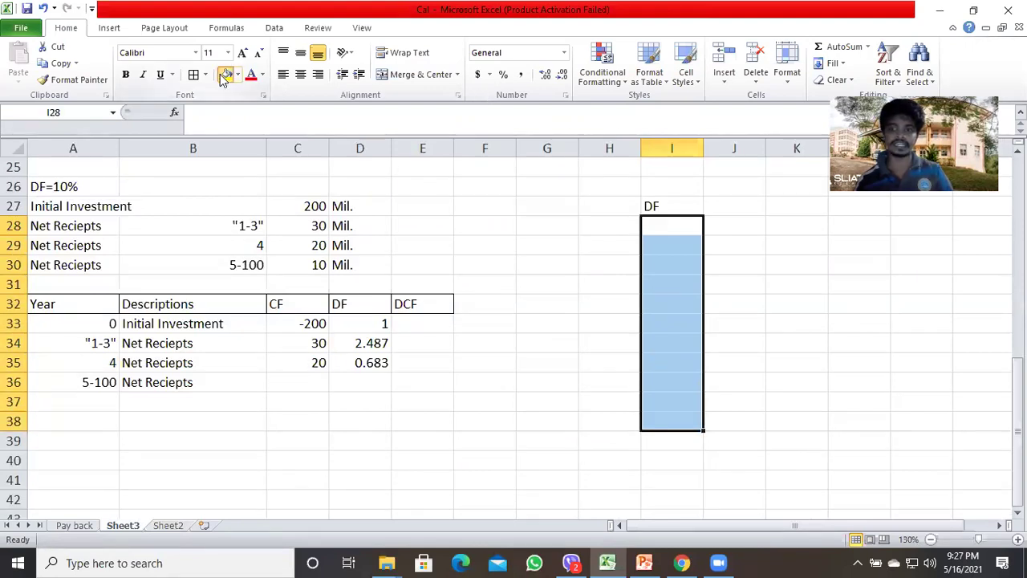
{"action": "key", "text": "F4"}
Label the start and end years of the yellow bar with 1 in H28 and 100 in H38
{"action": "left_click", "coordinate": [618, 226]}
{"action": "type", "text": "0"}
{"action": "key", "text": "Return"}
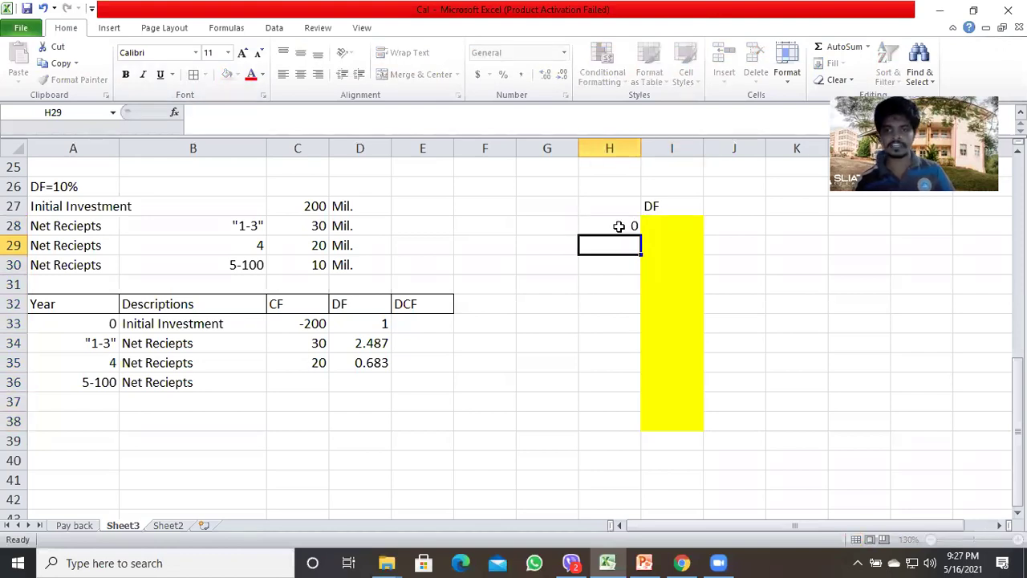
{"action": "key", "text": "Down"}
{"action": "key", "text": "Down"}
{"action": "key", "text": "Down"}
{"action": "key", "text": "Down"}
{"action": "key", "text": "Down"}
{"action": "key", "text": "Down"}
{"action": "key", "text": "Down"}
{"action": "key", "text": "Down"}
{"action": "key", "text": "Down"}
{"action": "type", "text": "100"}
{"action": "key", "text": "Up"}
{"action": "key", "text": "Up"}
{"action": "key", "text": "Up"}
{"action": "key", "text": "Up"}
{"action": "key", "text": "Up"}
{"action": "key", "text": "Up"}
{"action": "key", "text": "Up"}
{"action": "key", "text": "Up"}
{"action": "key", "text": "Up"}
{"action": "key", "text": "Up"}
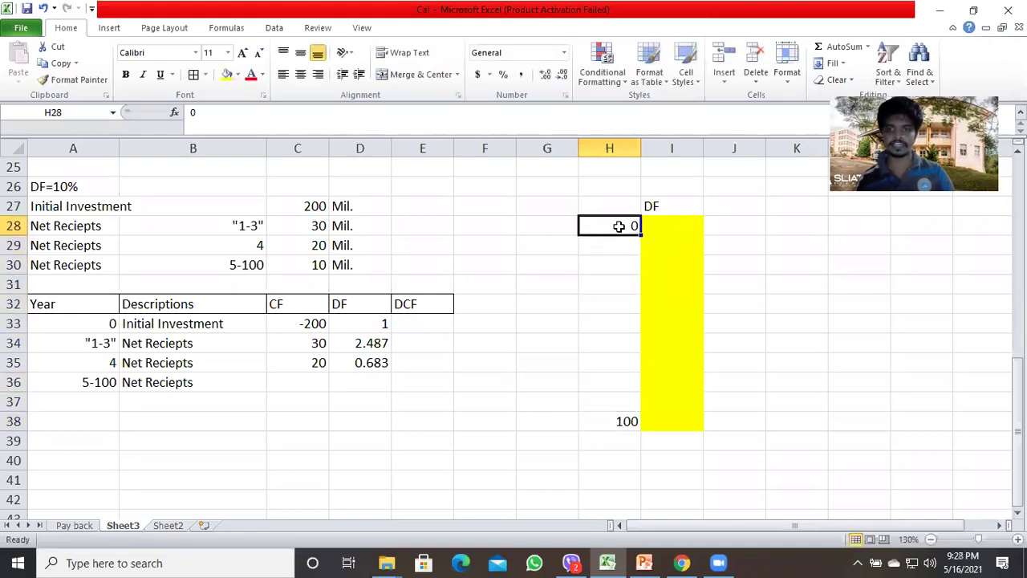
{"action": "type", "text": "1"}
{"action": "key", "text": "Return"}
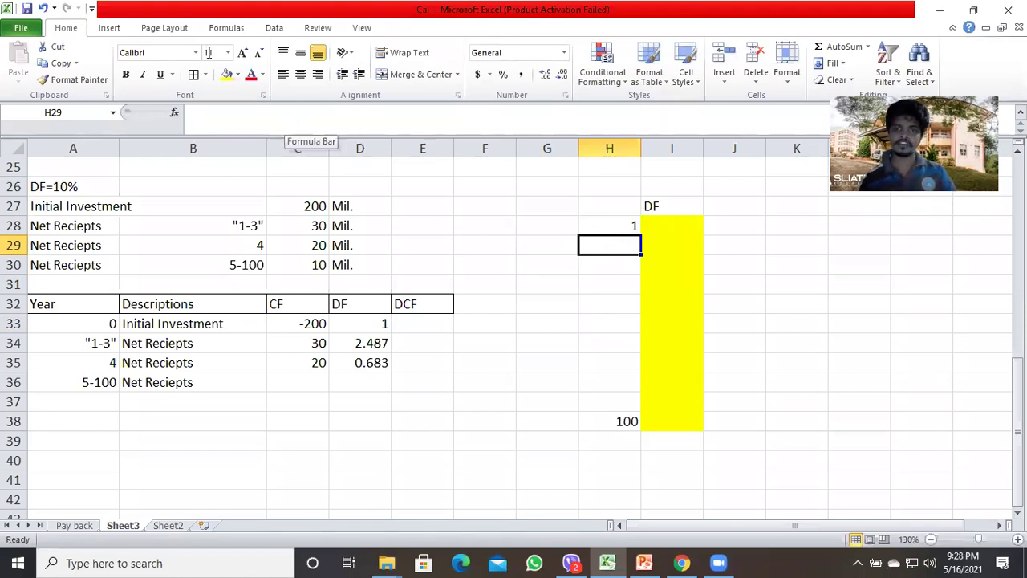
Fill J28:J31 black beside the yellow bar and enter 4 in H31 as its end year
{"action": "left_click_drag", "start_coordinate": [718, 222], "coordinate": [724, 286]}
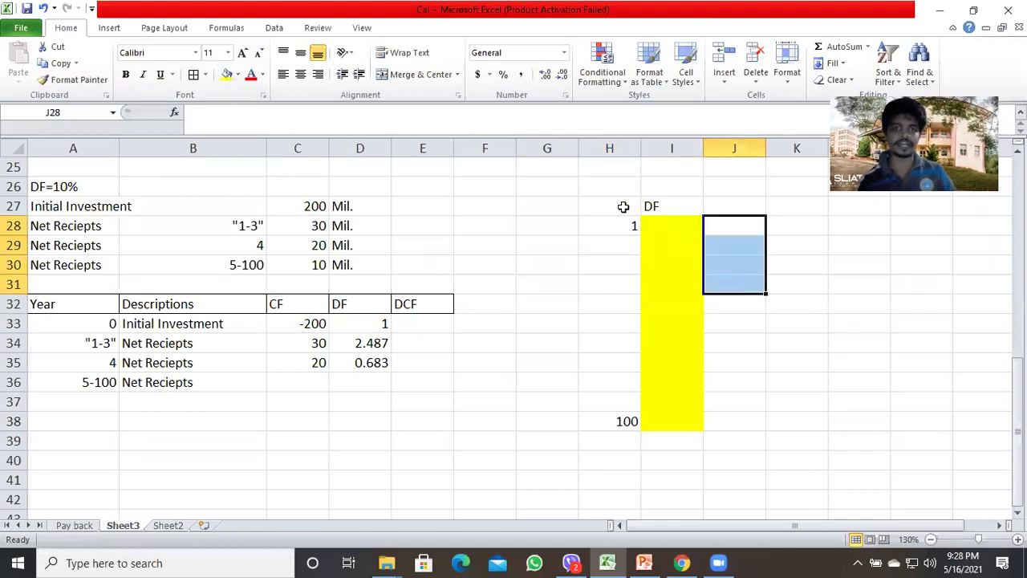
{"action": "left_click", "coordinate": [237, 75]}
{"action": "left_click", "coordinate": [240, 105]}
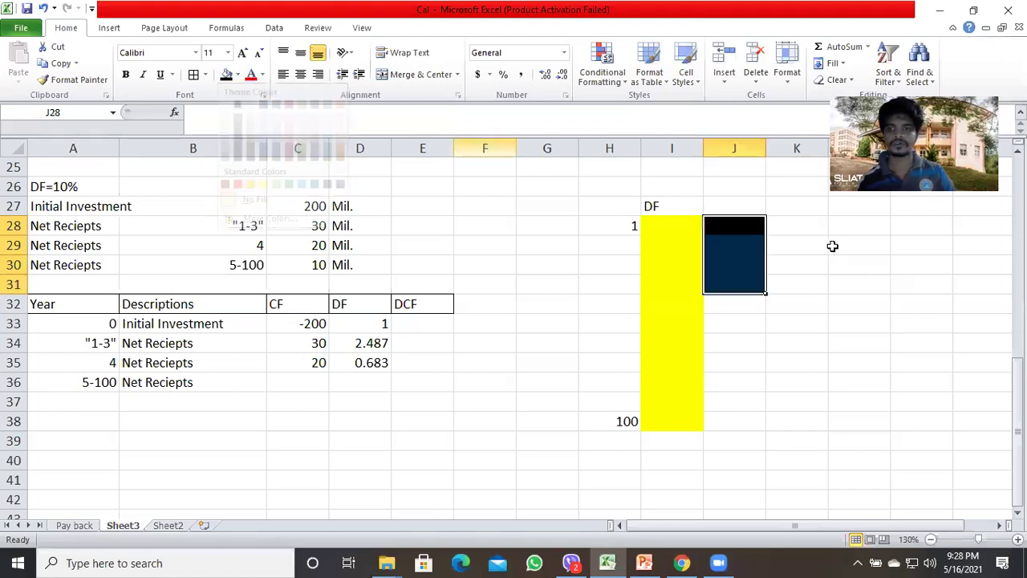
{"action": "left_click", "coordinate": [608, 288]}
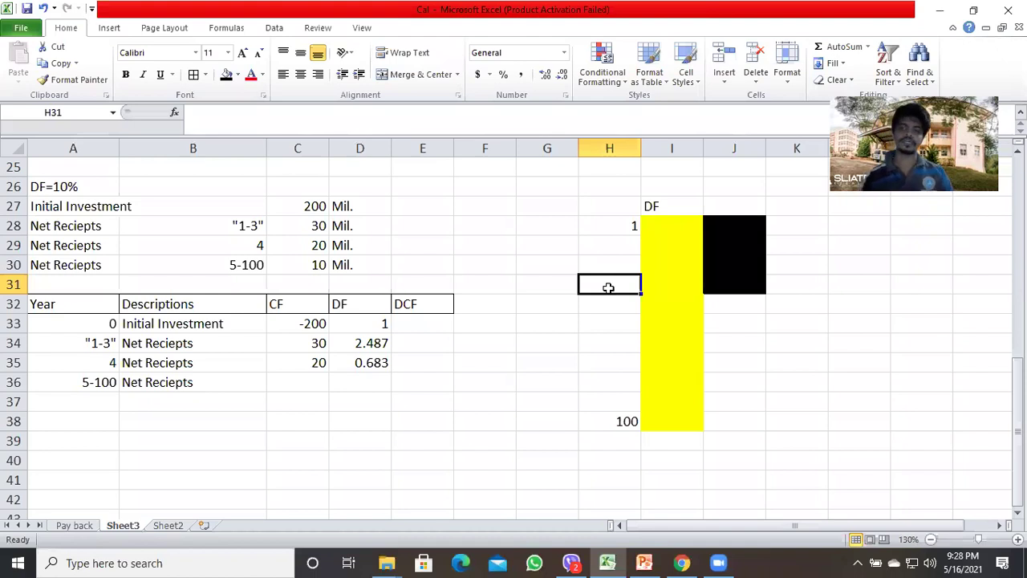
{"action": "type", "text": "4"}
{"action": "key", "text": "Return"}
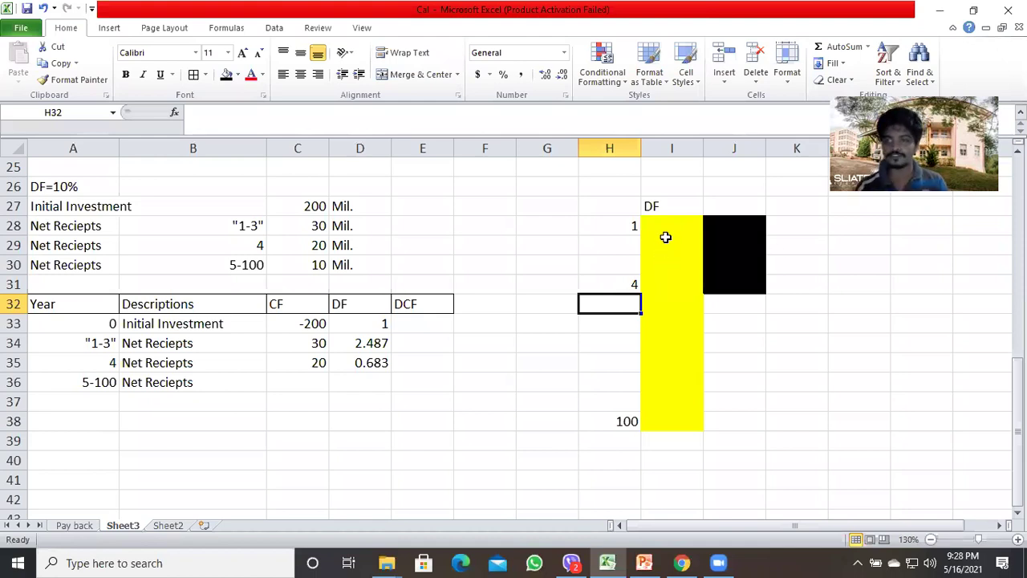
{"action": "left_click_drag", "start_coordinate": [665, 223], "coordinate": [670, 420]}
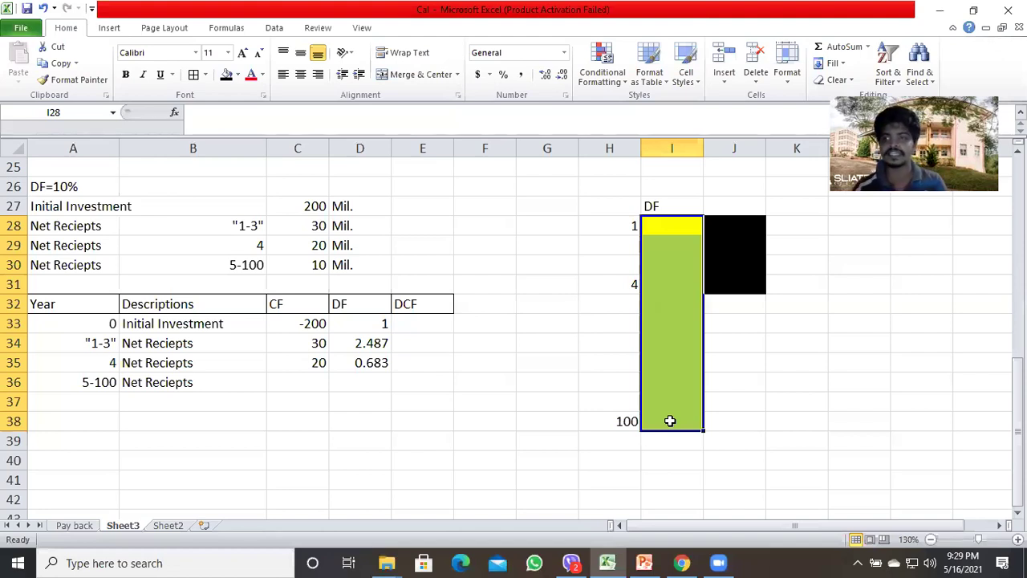
{"action": "left_click", "coordinate": [507, 516]}
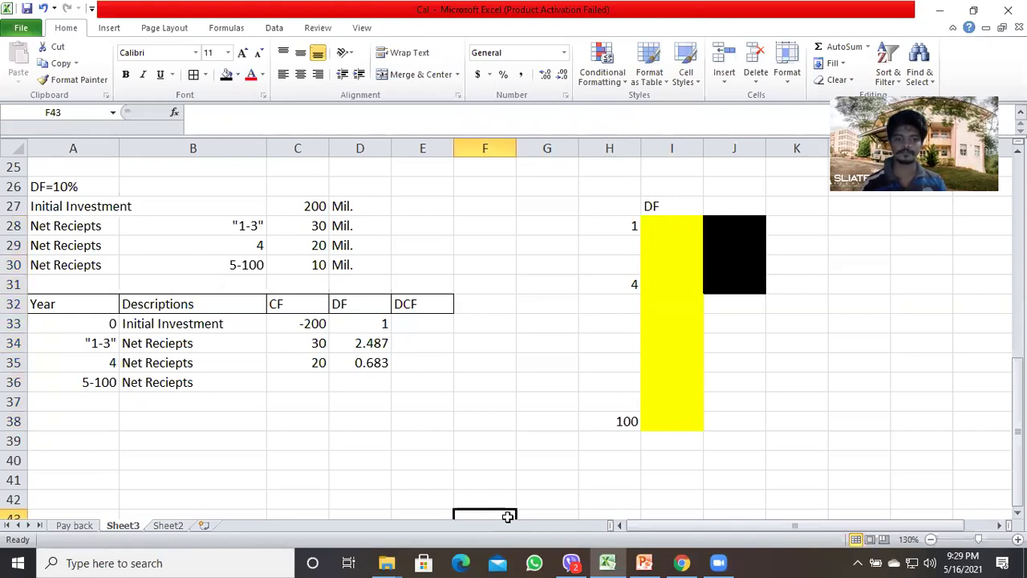
On Sheet2, set the number of periods t in E4 to 100 for the cumulative discount factor
{"action": "left_click", "coordinate": [161, 526]}
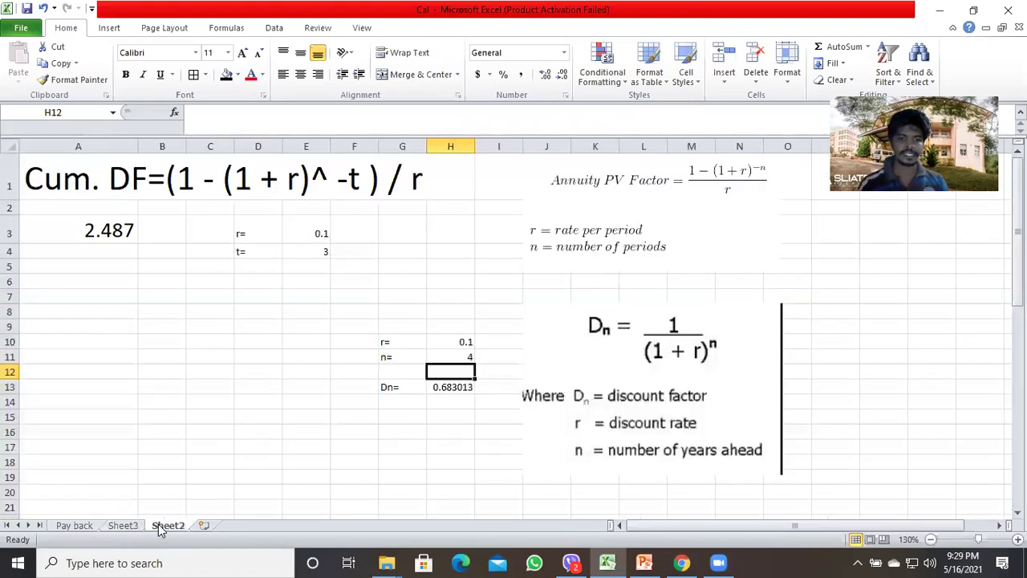
{"action": "left_click", "coordinate": [306, 233]}
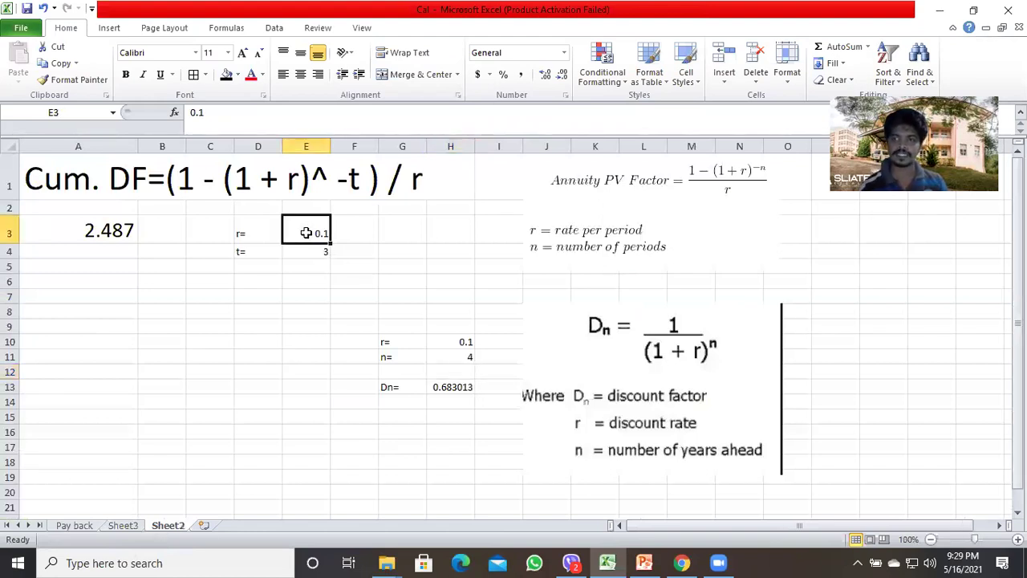
{"action": "key", "text": "Down"}
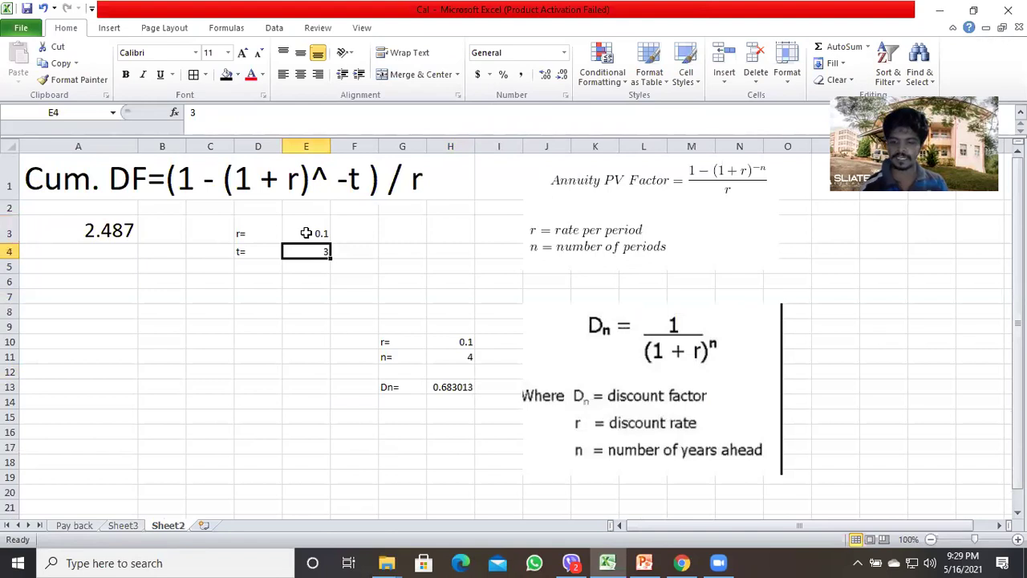
{"action": "type", "text": "100"}
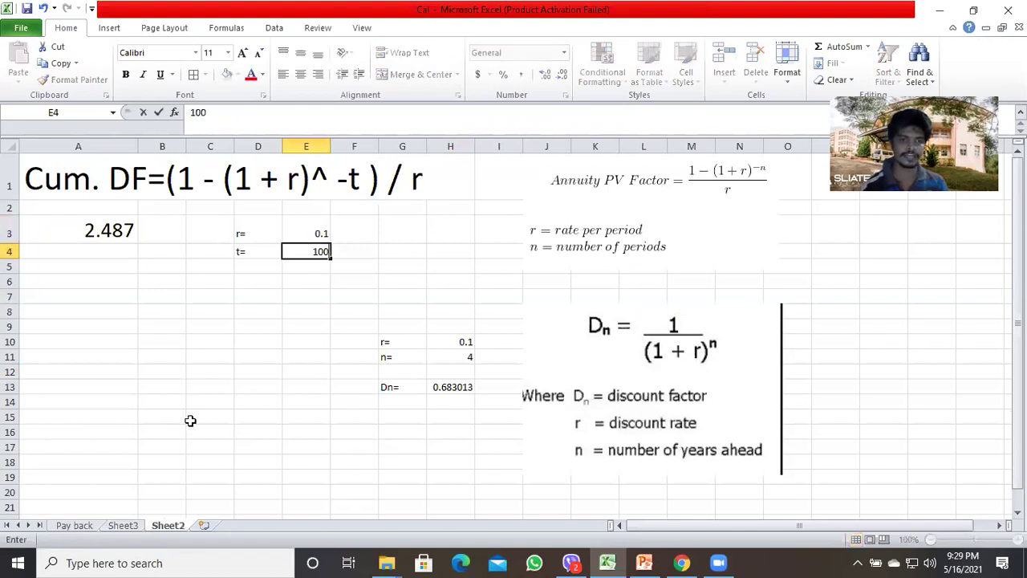
{"action": "key", "text": "Return"}
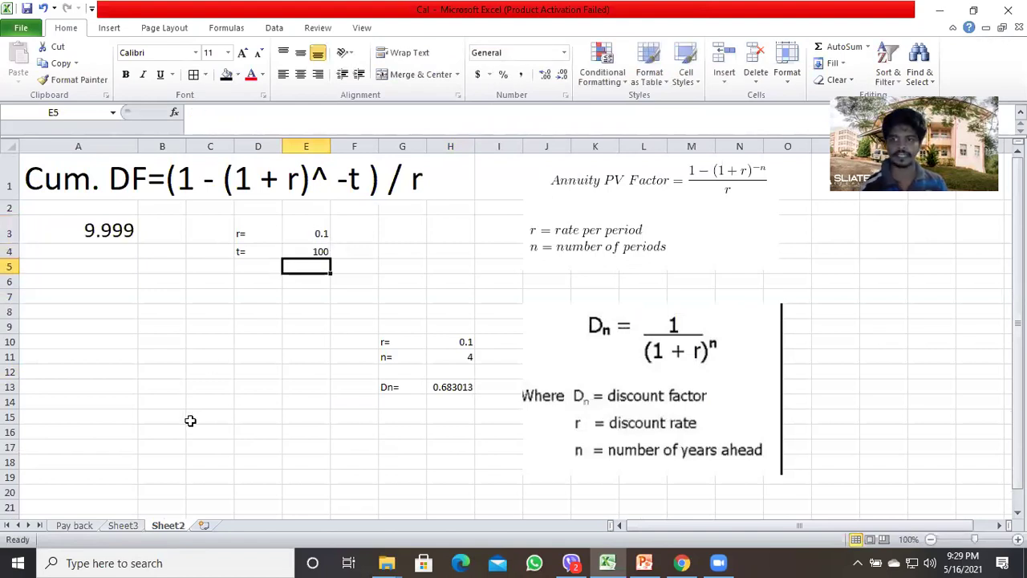
Enter the cumulative discount factor 9.999 in cell I39 of Sheet3, below the yellow bar
{"action": "left_click", "coordinate": [122, 525]}
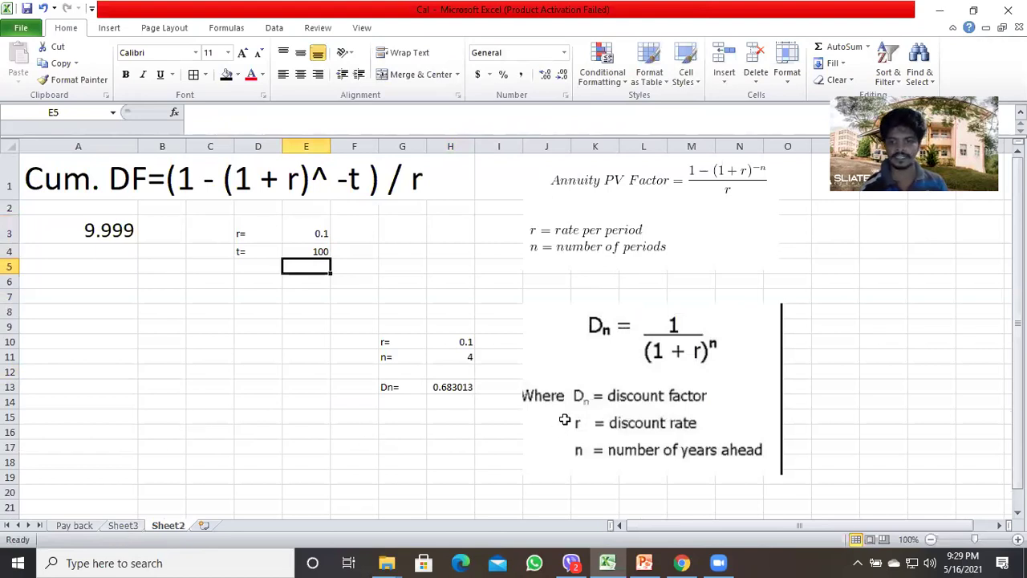
{"action": "left_click", "coordinate": [677, 444]}
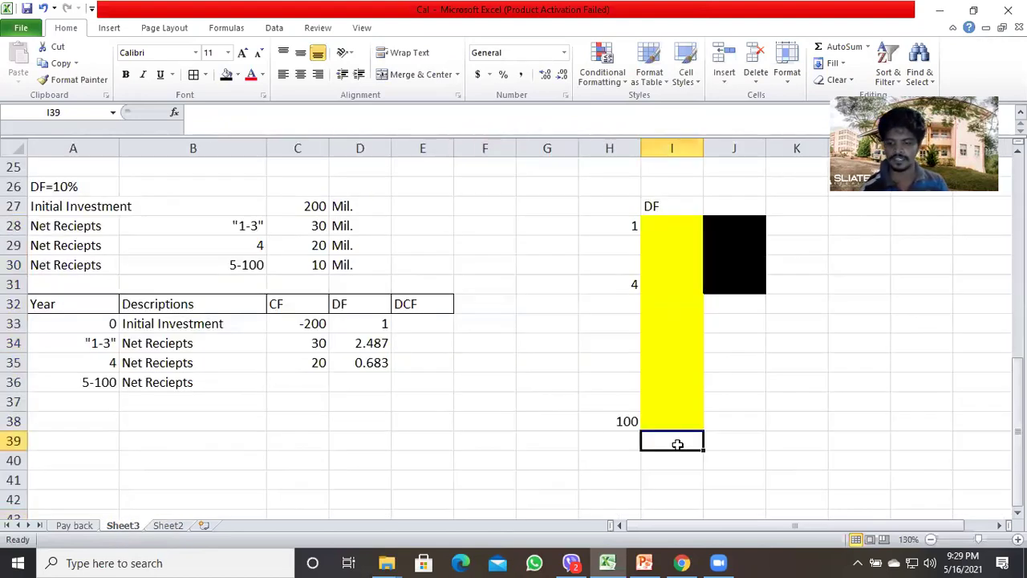
{"action": "type", "text": "9.999"}
Narrow column G, widen column H, and enter the label "Cum.DF (1-100)yrs" in H39
{"action": "key", "text": "Left"}
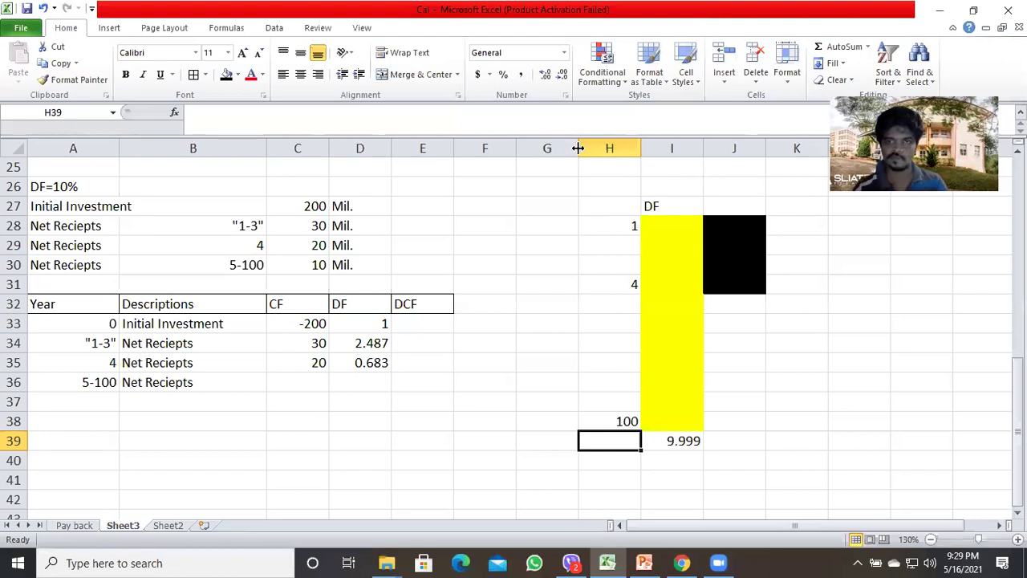
{"action": "left_click_drag", "start_coordinate": [543, 155], "coordinate": [543, 153]}
{"action": "left_click_drag", "start_coordinate": [605, 140], "coordinate": [703, 144]}
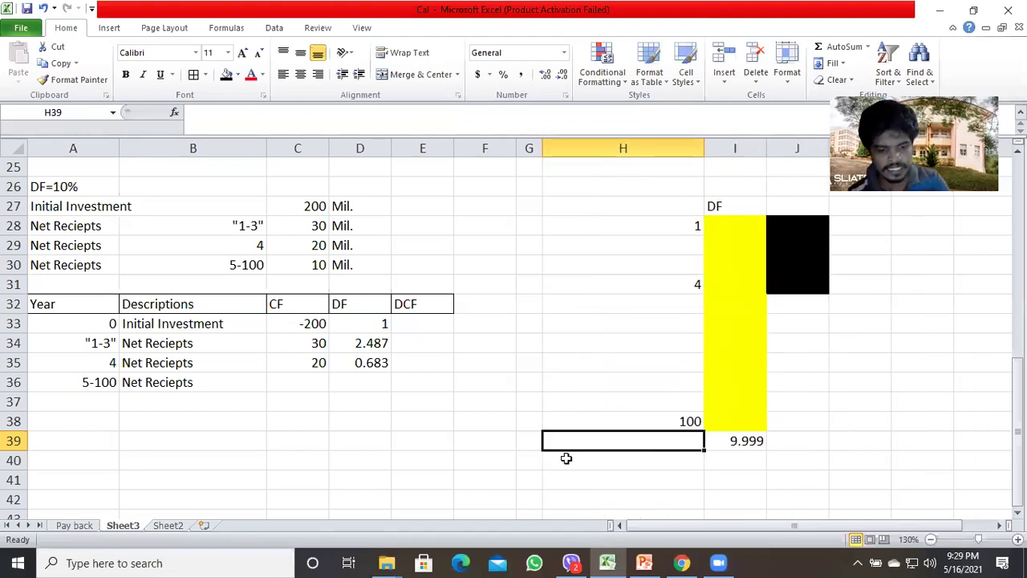
{"action": "type", "text": "Cum.DF ("}
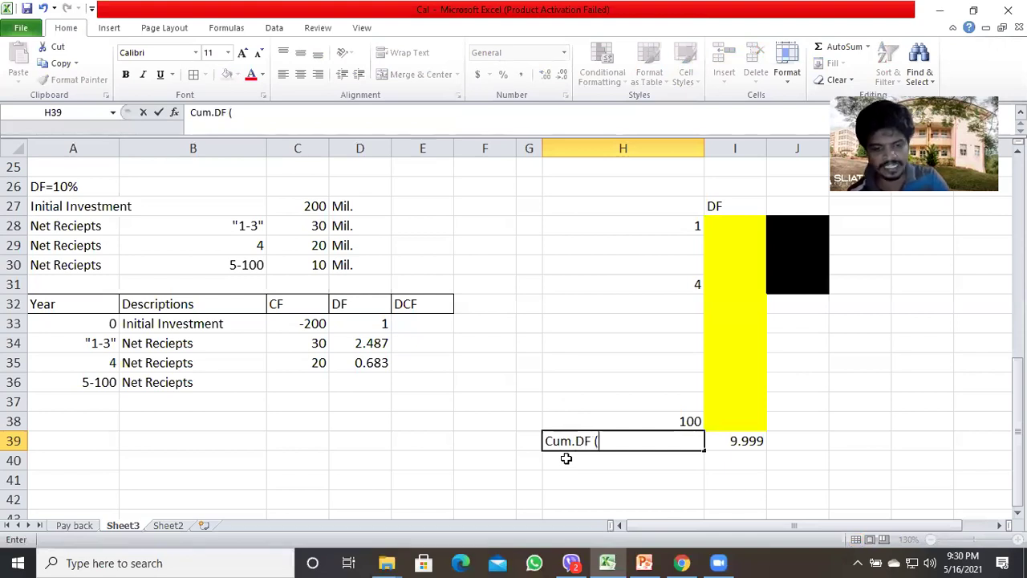
{"action": "type", "text": "1-1"}
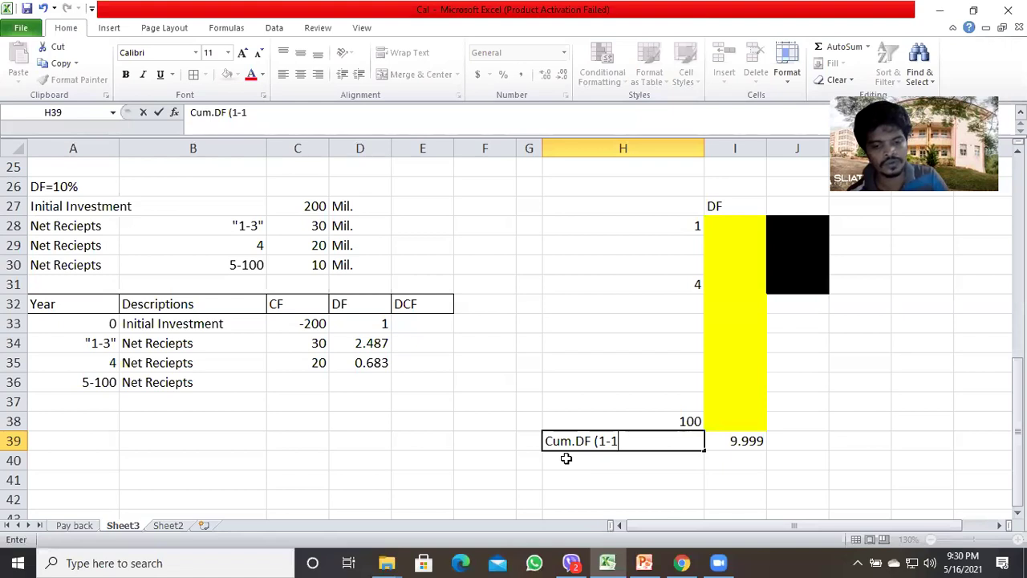
{"action": "type", "text": "00)yrs"}
{"action": "key", "text": "Return"}
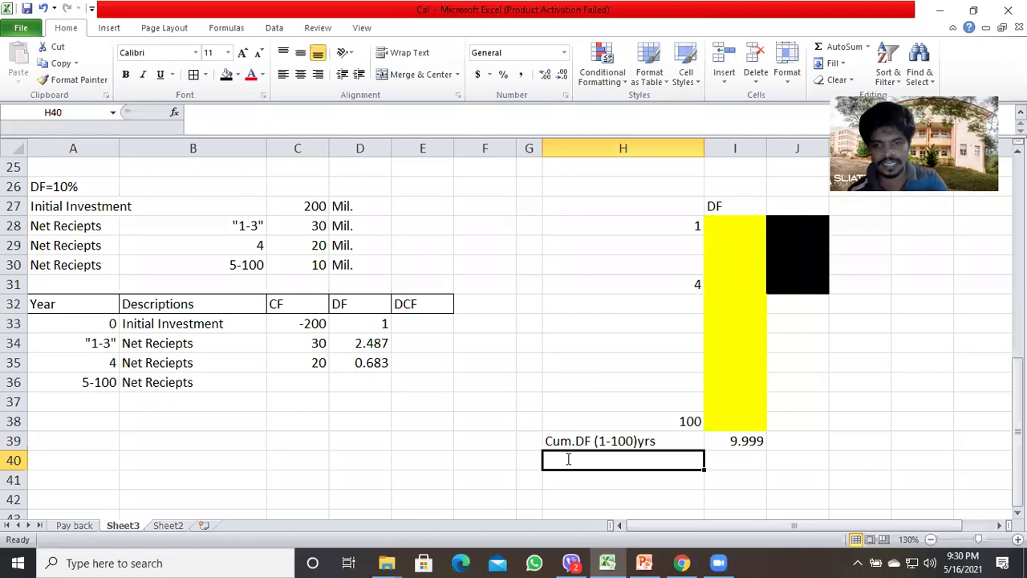
Enter the label "Cum.DF(1-4)yrs" in H40, under the 1-100 years label
{"action": "type", "text": "C"}
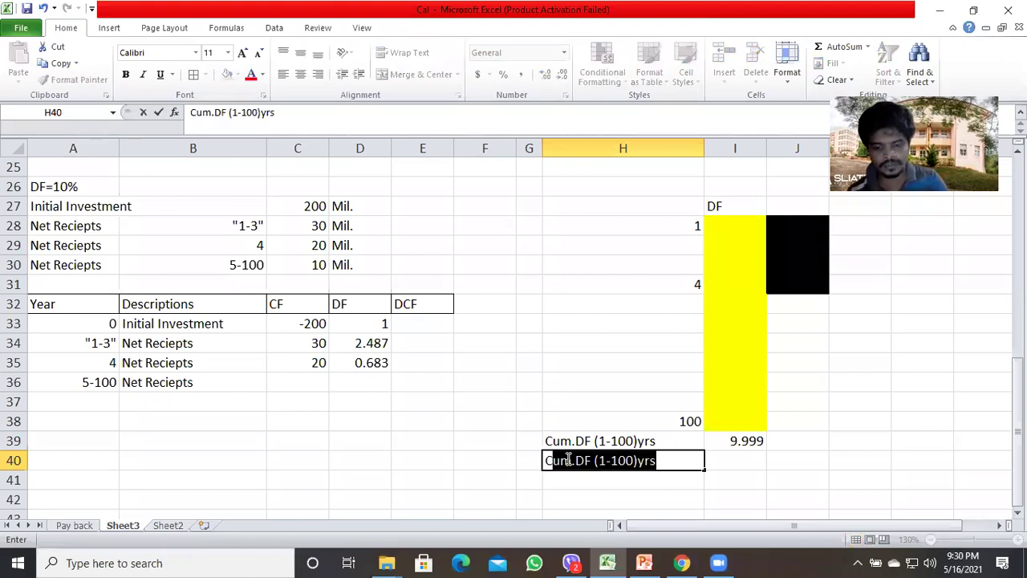
{"action": "type", "text": "um"}
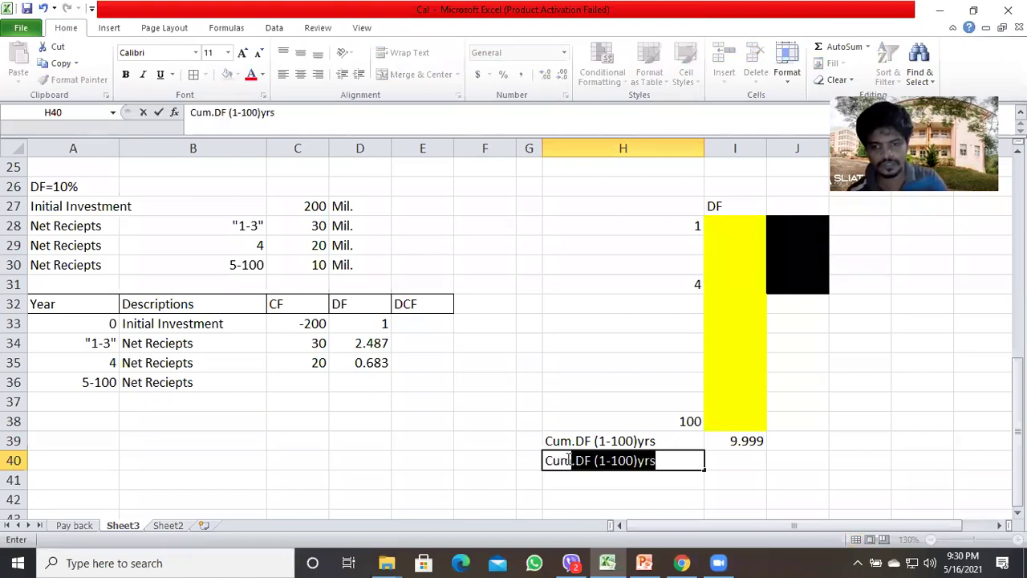
{"action": "type", "text": ".D"}
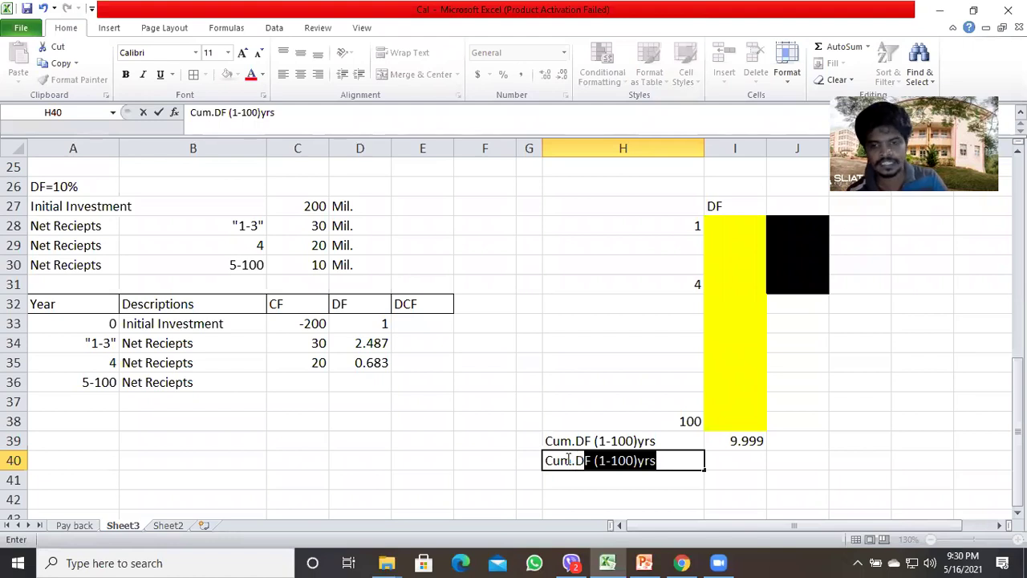
{"action": "type", "text": "F("}
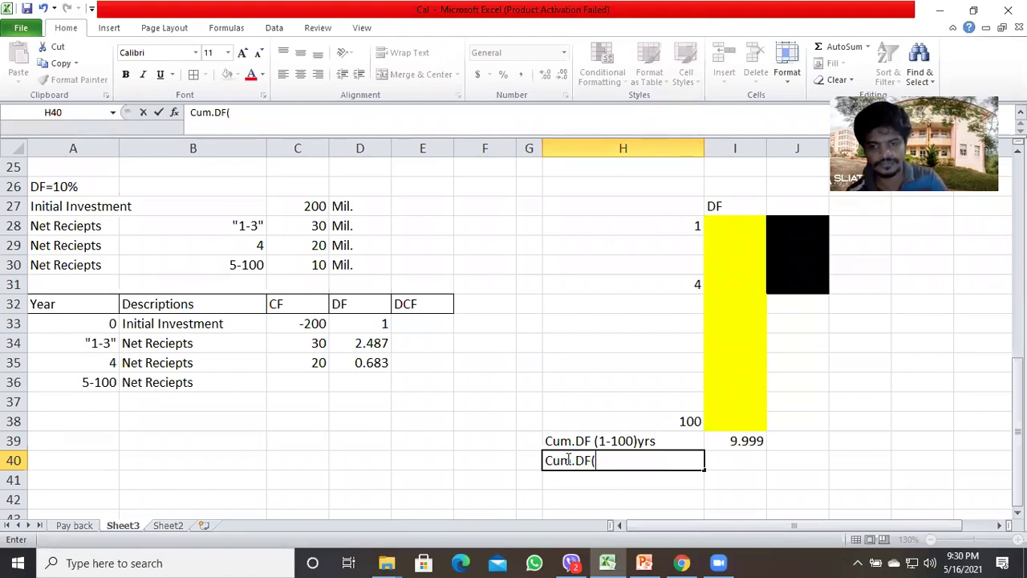
{"action": "type", "text": "1-4"}
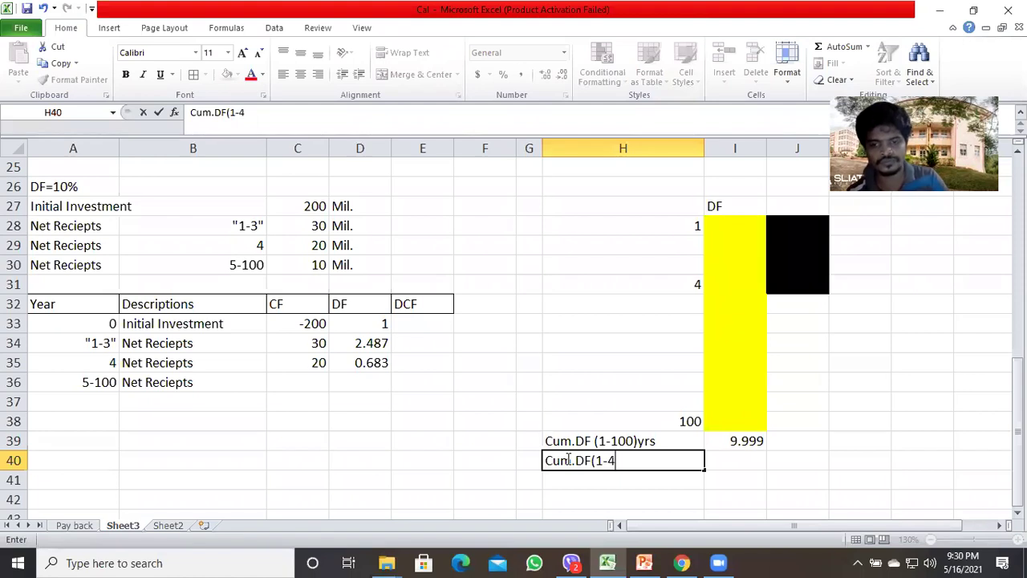
{"action": "type", "text": ")y"}
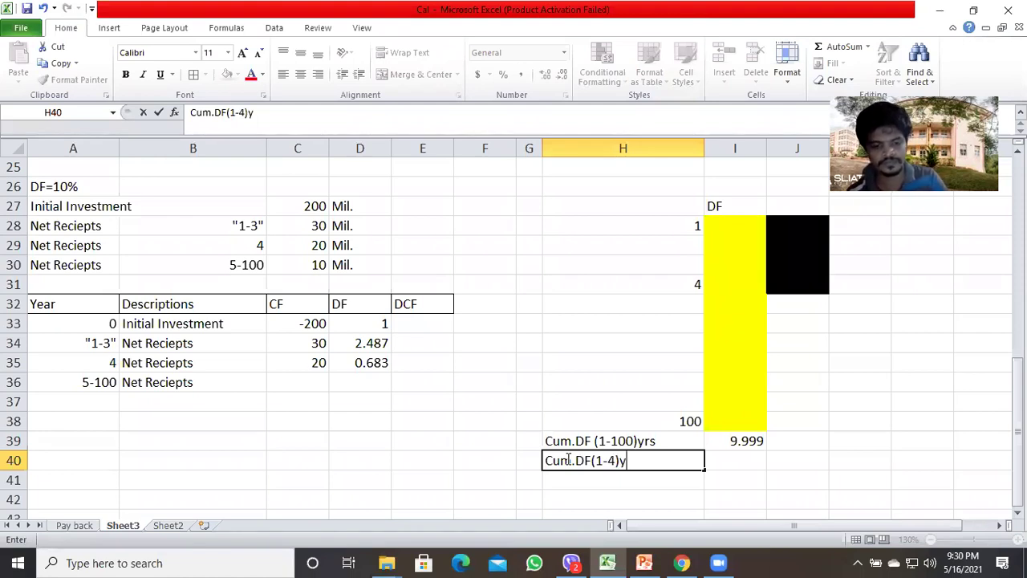
{"action": "type", "text": "rs"}
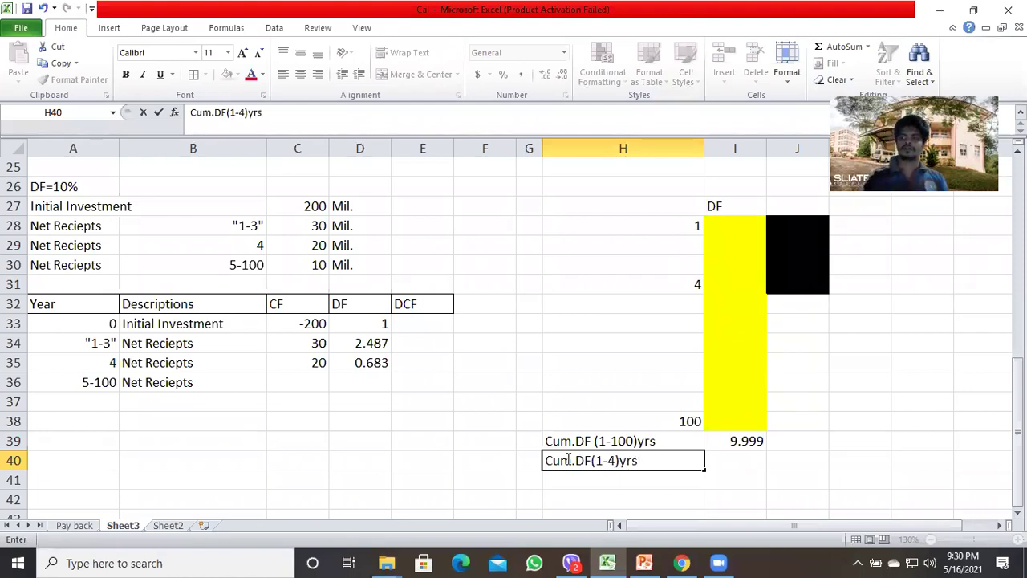
{"action": "key", "text": "Return"}
{"action": "left_click", "coordinate": [566, 459]}
{"action": "key", "text": "Right"}
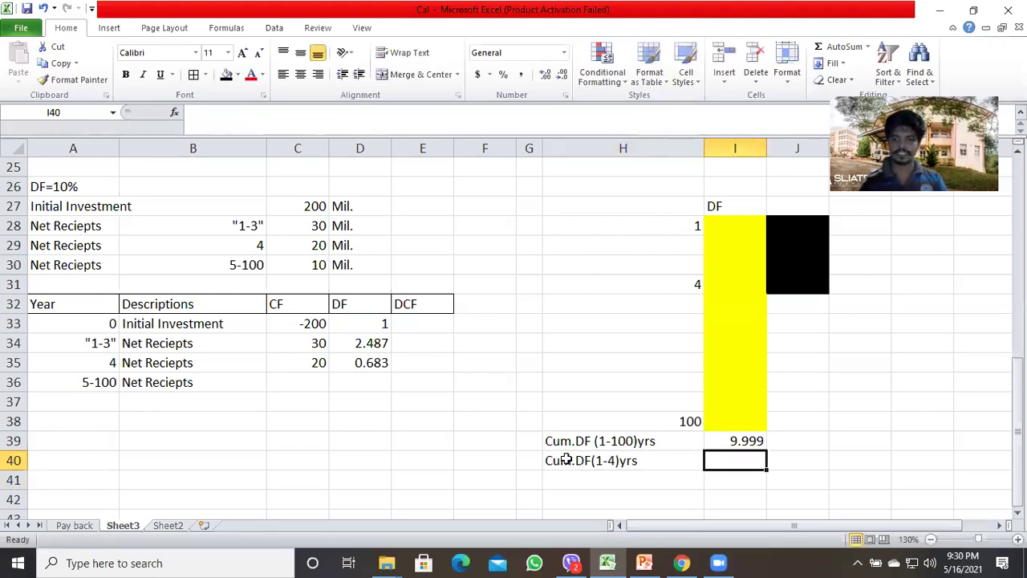
On Sheet2, set the number of periods t in E4 to 4 for the cumulative discount factor
{"action": "left_click", "coordinate": [168, 524]}
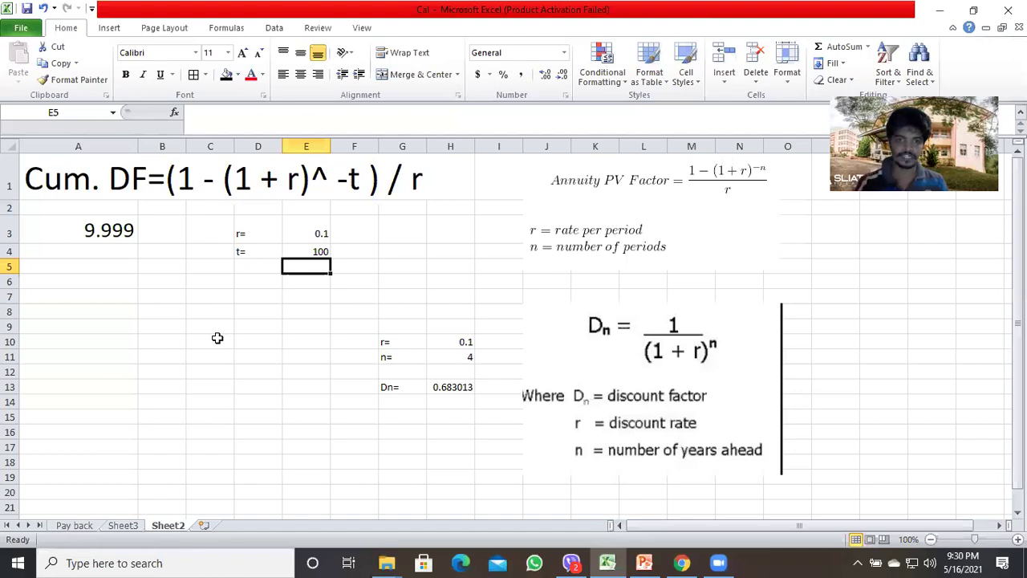
{"action": "key", "text": "Up"}
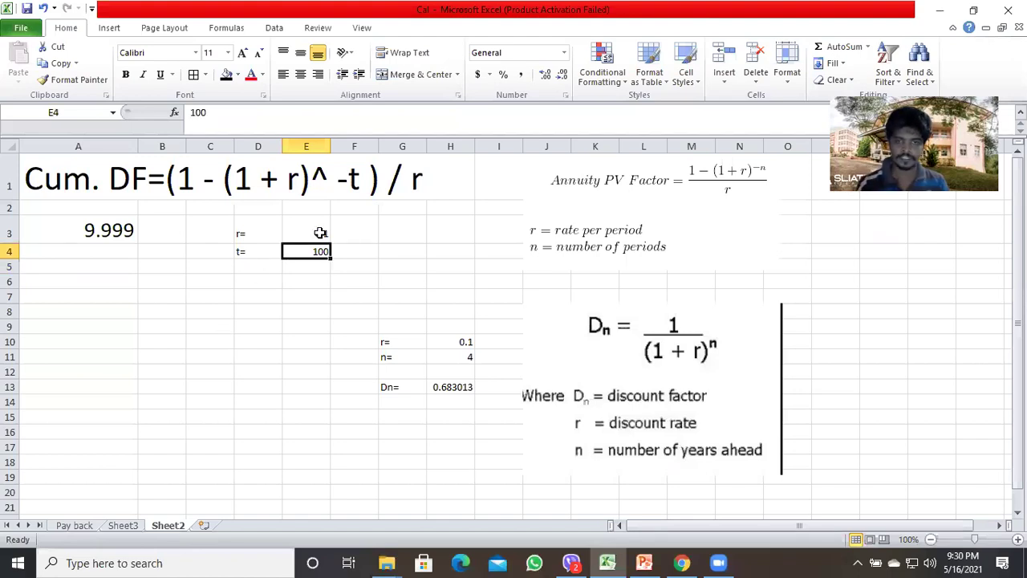
{"action": "type", "text": "4"}
{"action": "key", "text": "Return"}
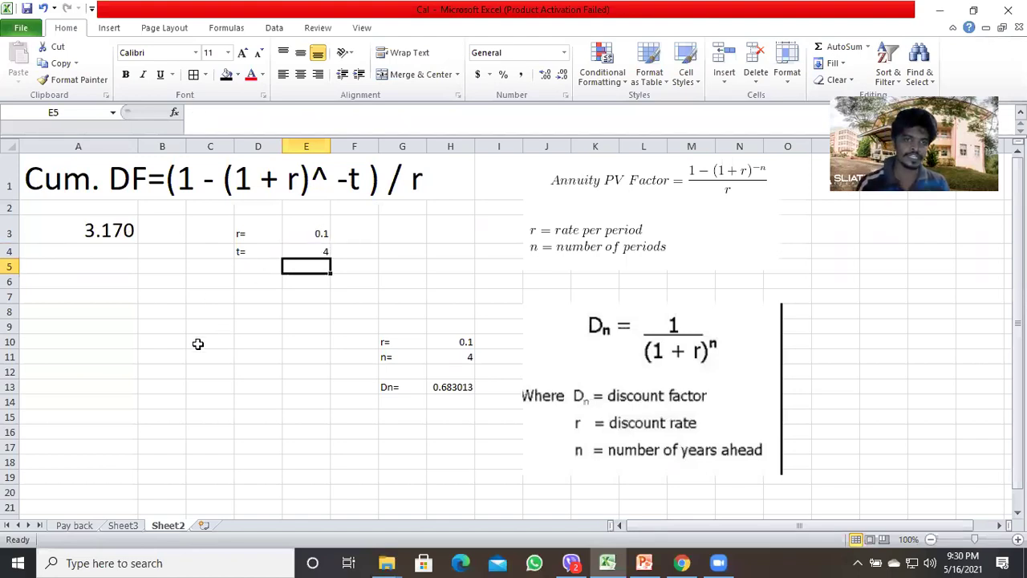
On Sheet3, enter the cumulative discount factor 3.17 in I40 and the subtraction mark "(-)" in G40
{"action": "left_click", "coordinate": [122, 526]}
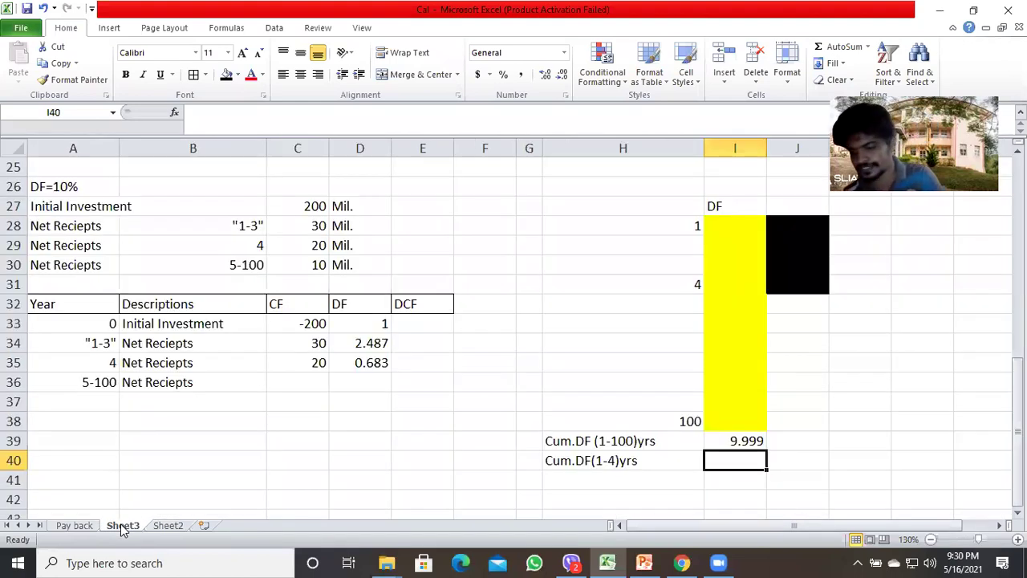
{"action": "type", "text": "3.17"}
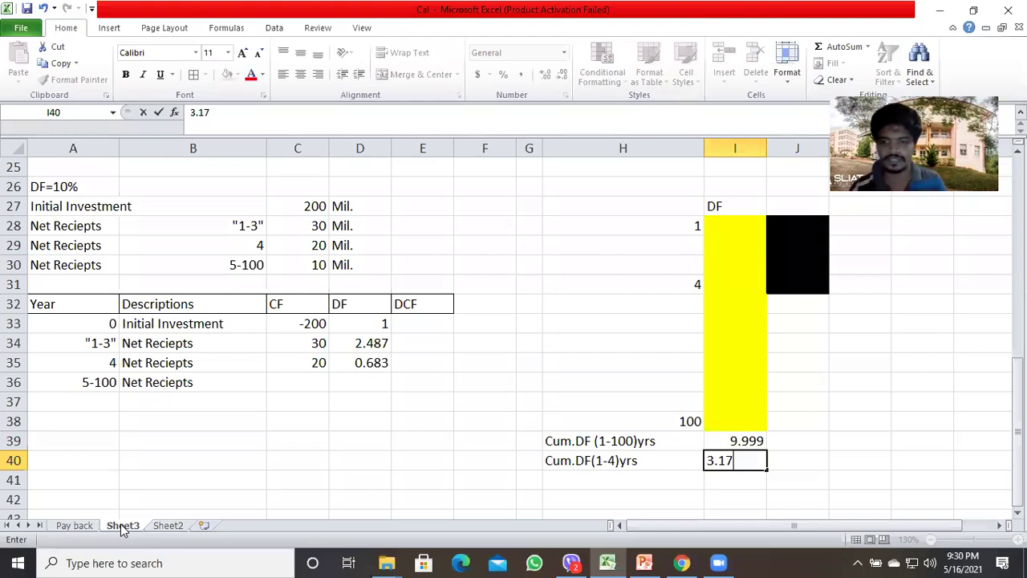
{"action": "key", "text": "Return"}
{"action": "key", "text": "Left"}
{"action": "key", "text": "Up"}
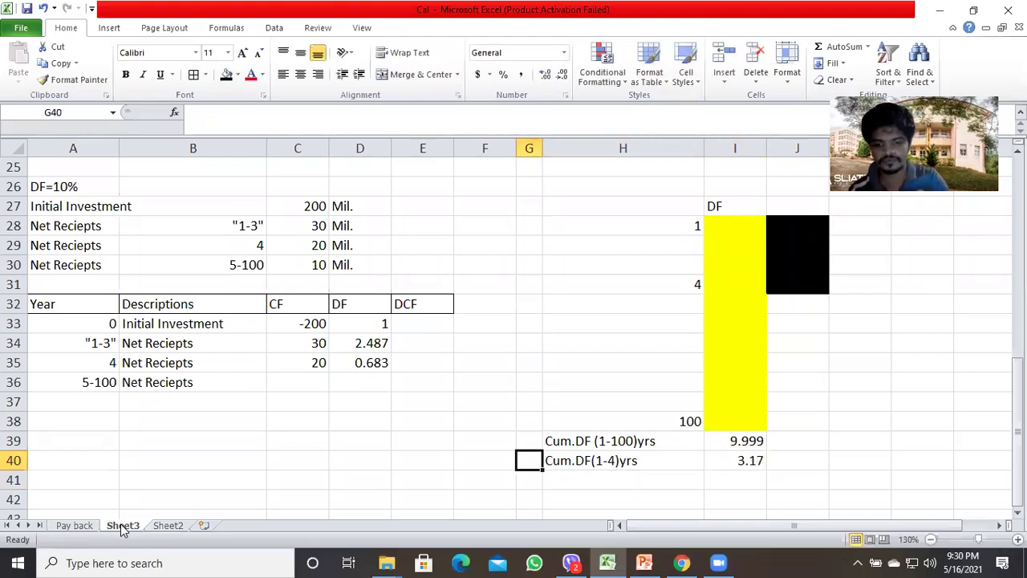
{"action": "type", "text": "(-)"}
{"action": "key", "text": "Return"}
Enter the label "Cum. DF (5-100)yrs" in H41
{"action": "key", "text": "Right"}
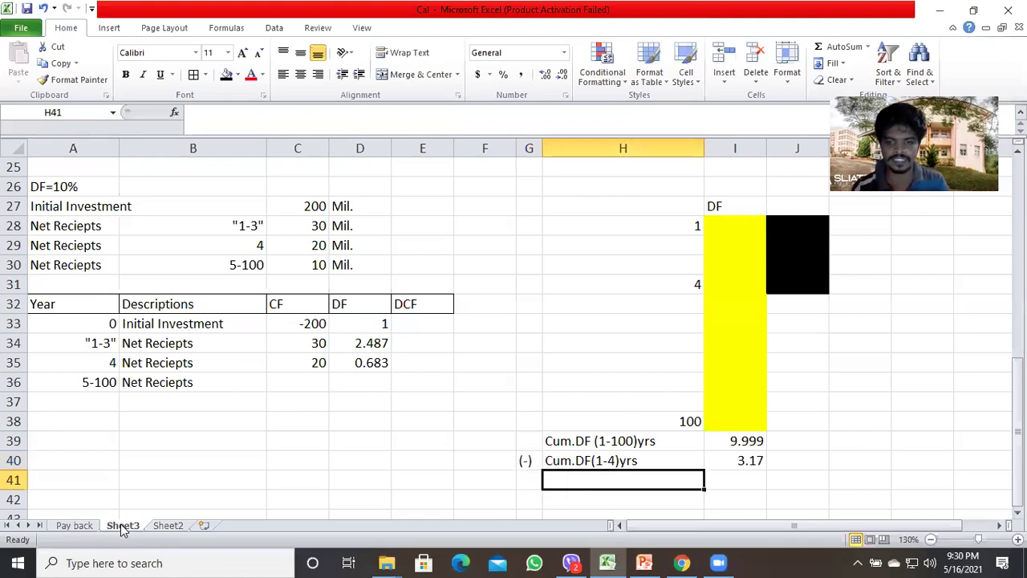
{"action": "type", "text": "Cum"}
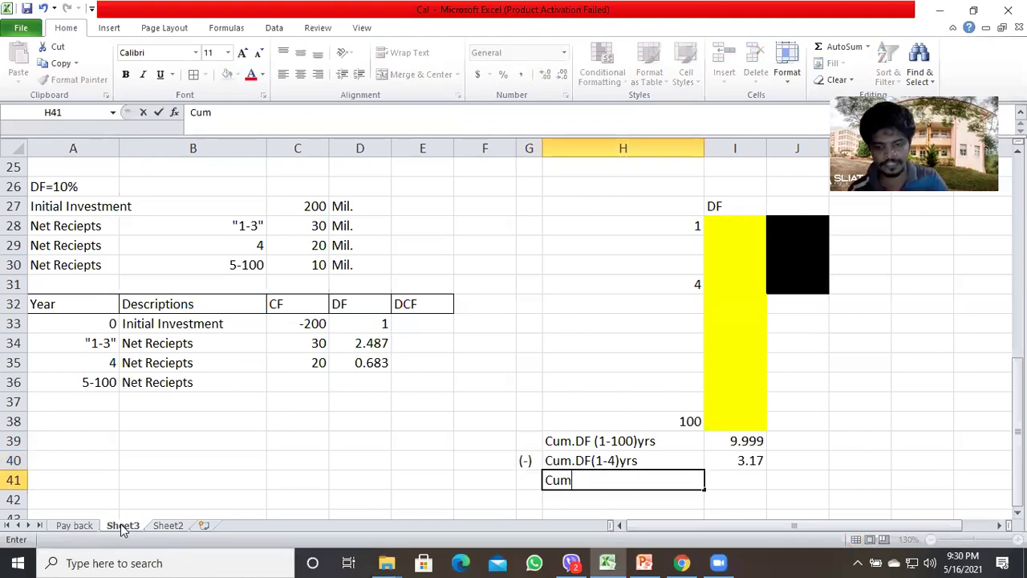
{"action": "type", "text": ". DF"}
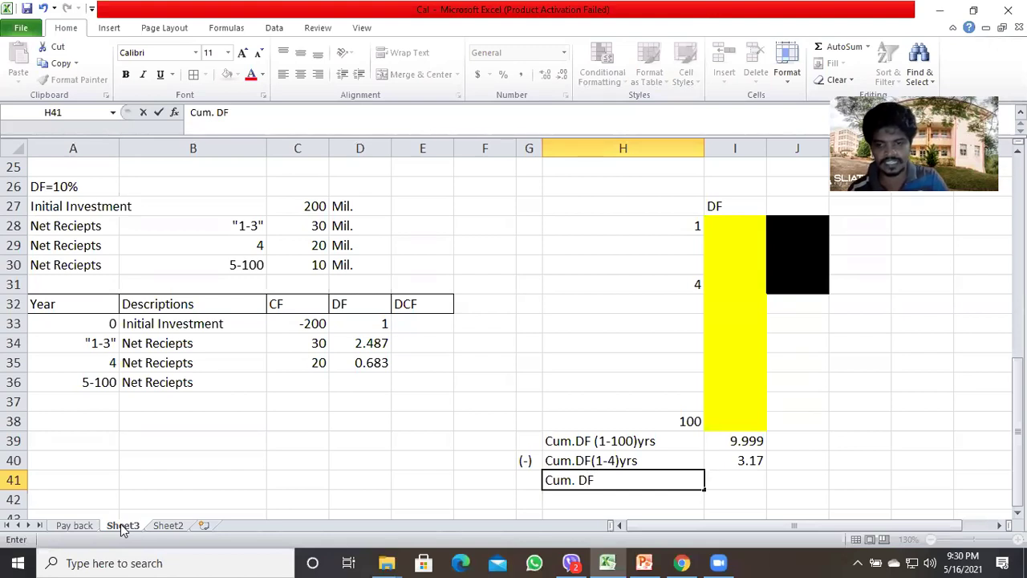
{"action": "type", "text": " ("}
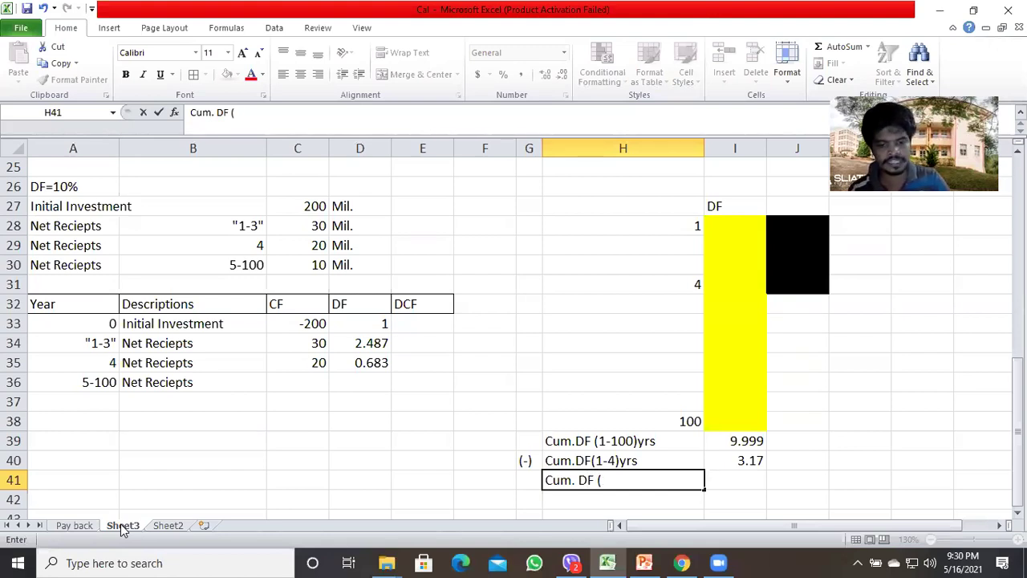
{"action": "type", "text": "5-10"}
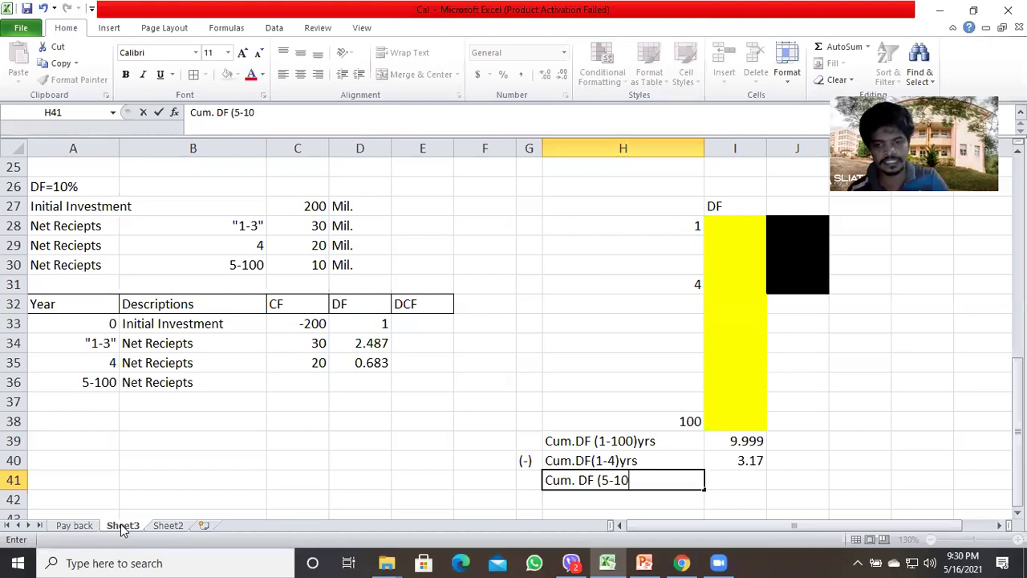
{"action": "type", "text": "0)yrs"}
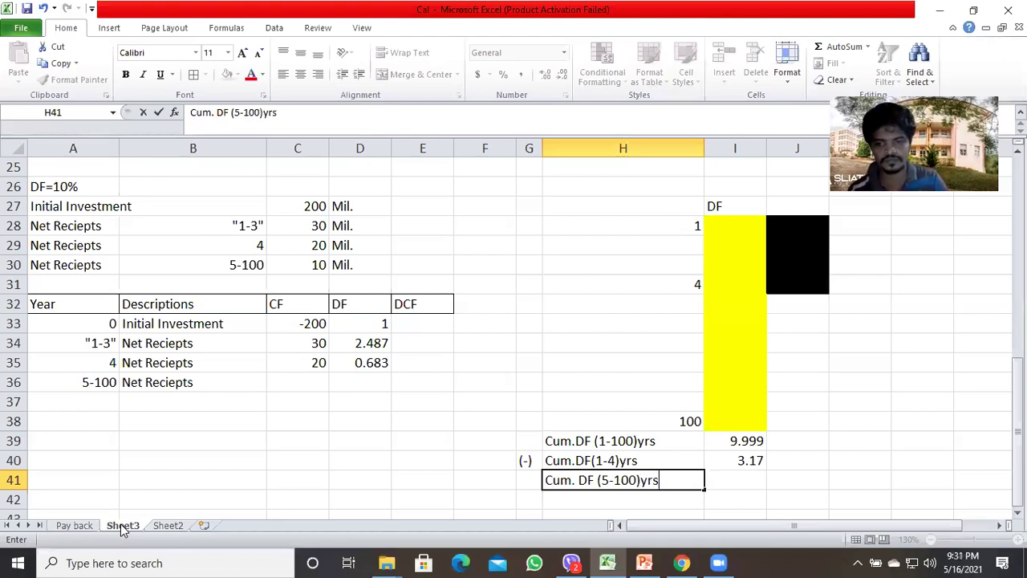
{"action": "key", "text": "Tab"}
Calculate the years 5-100 cumulative factor in I41 with the formula =(I39-I40)
{"action": "type", "text": "=("}
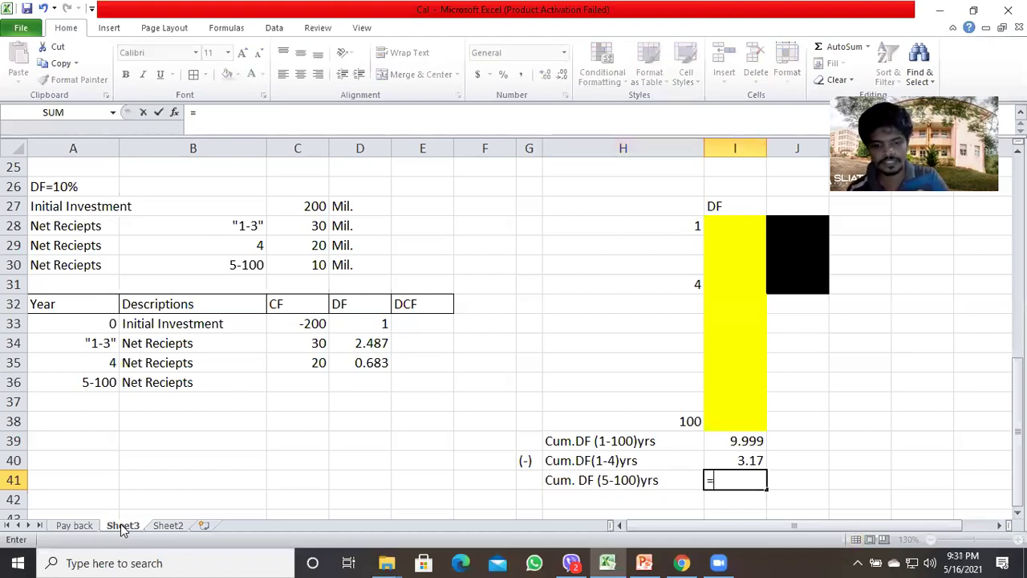
{"action": "left_click", "coordinate": [721, 441]}
{"action": "type", "text": "-"}
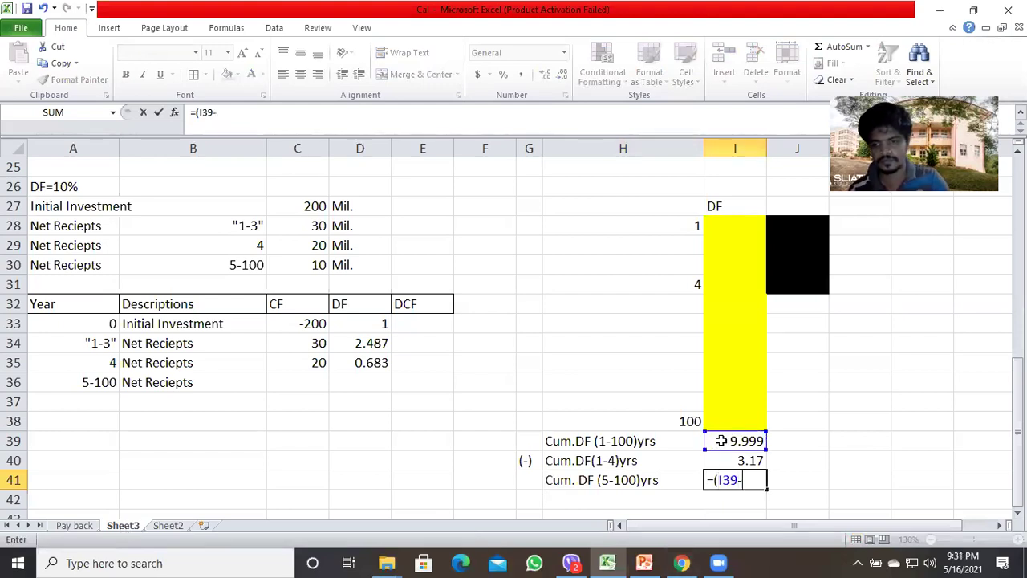
{"action": "left_click", "coordinate": [724, 459]}
{"action": "type", "text": ")"}
{"action": "key", "text": "Return"}
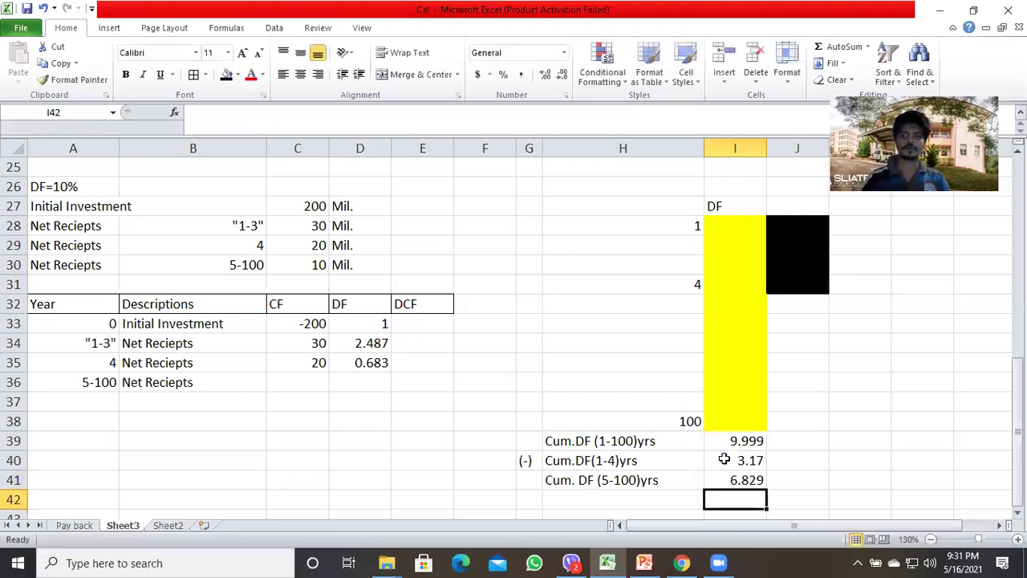
Complete the 5-100 row of the table with cash flow 10 in C36 and discount factor 6.829 in D36
{"action": "left_click", "coordinate": [303, 380]}
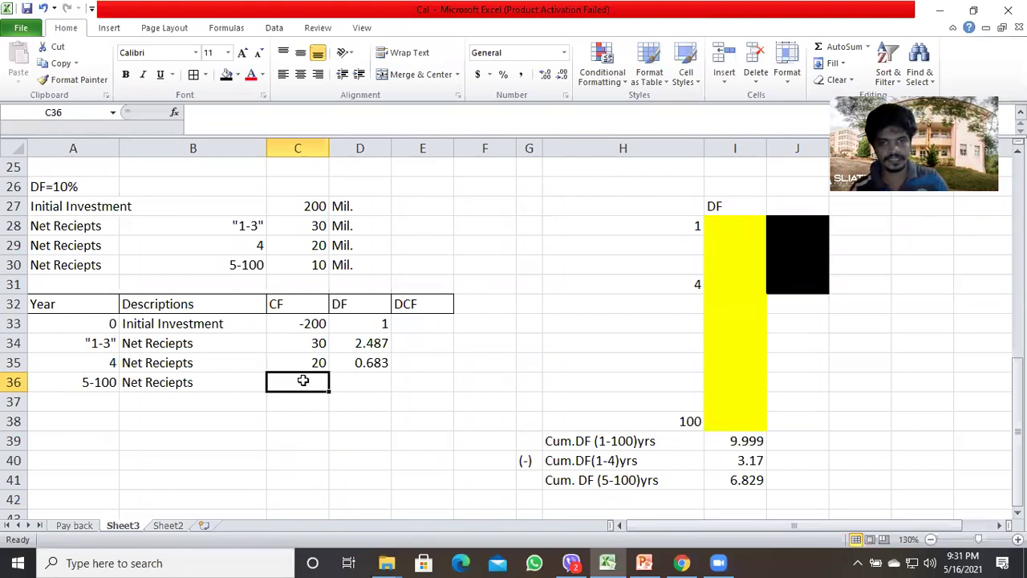
{"action": "type", "text": "10"}
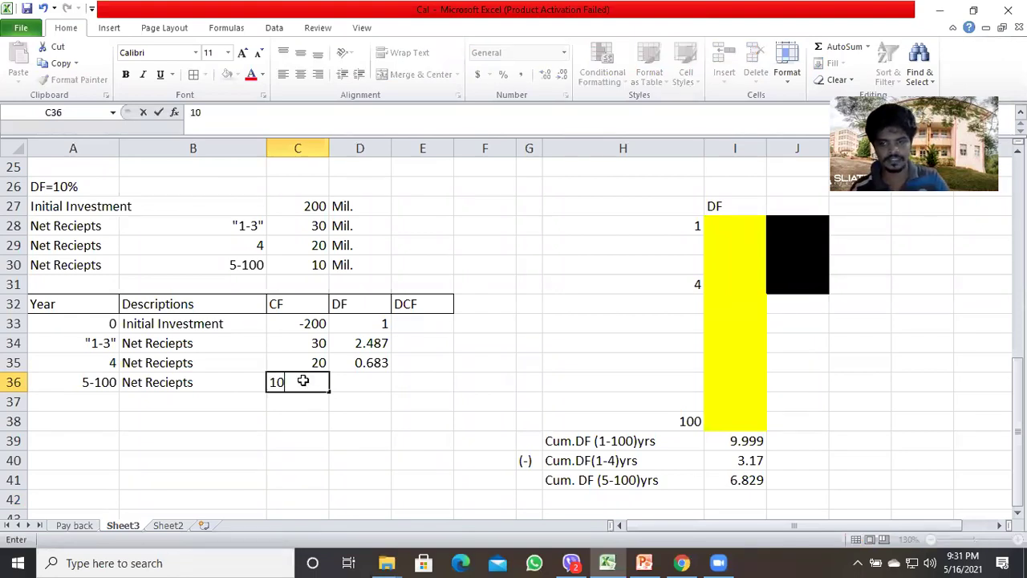
{"action": "key", "text": "Tab"}
{"action": "type", "text": "6."}
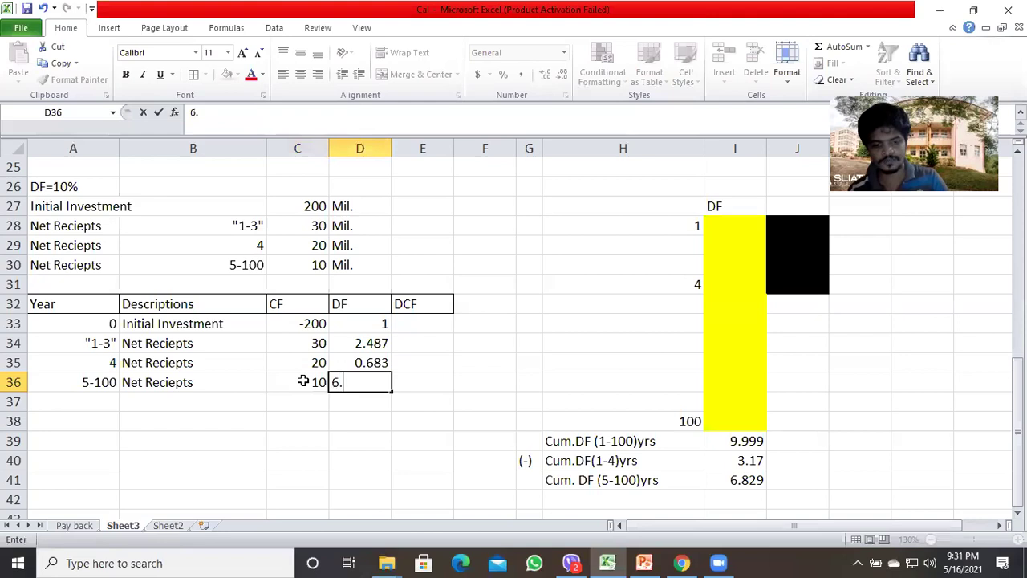
{"action": "type", "text": "829"}
{"action": "key", "text": "Tab"}
Calculate the initial investment's DCF in E33 as =(C33*D33) and fill the formula down to E36
{"action": "key", "text": "Up"}
{"action": "key", "text": "Up"}
{"action": "key", "text": "Up"}
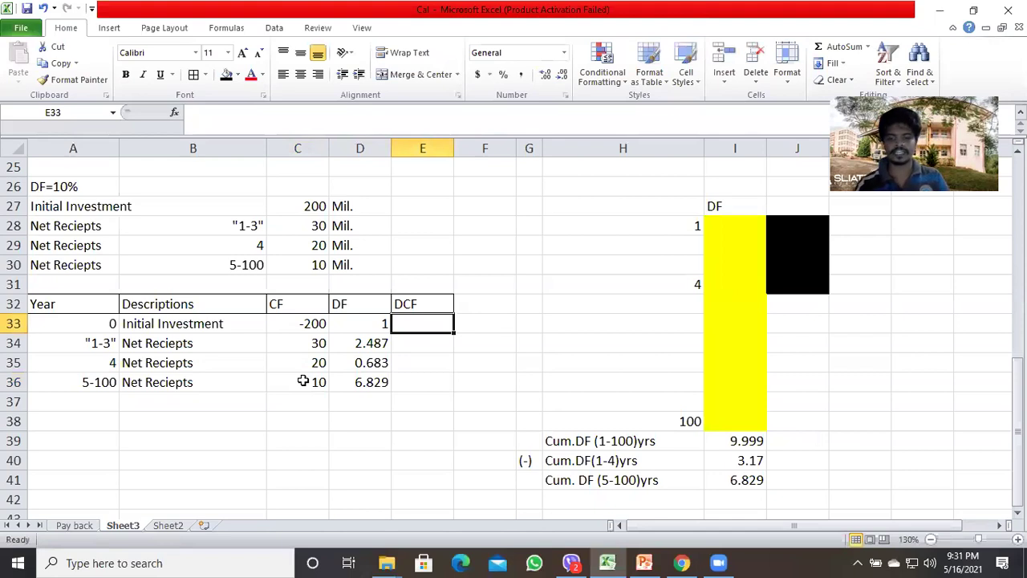
{"action": "type", "text": "=("}
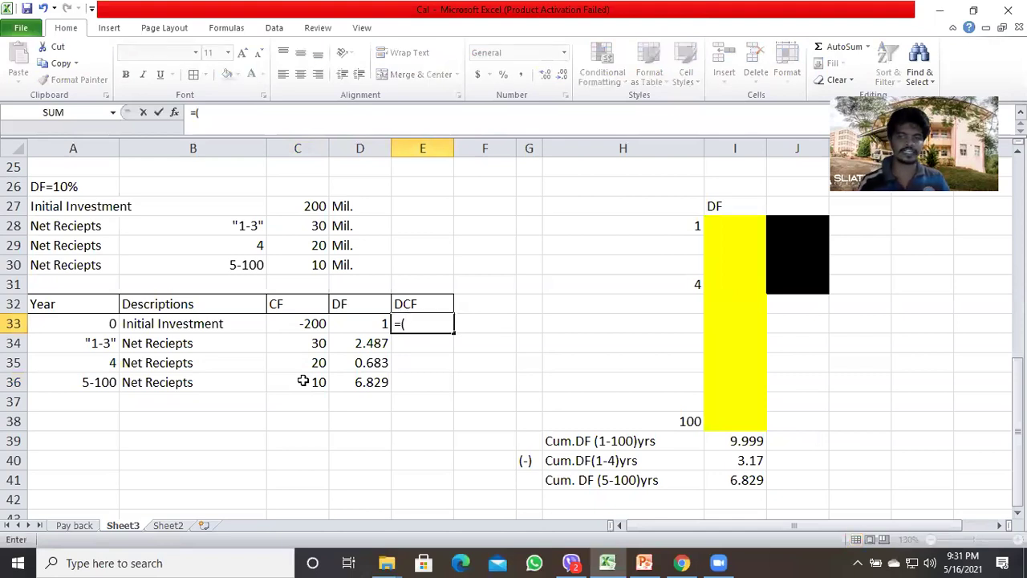
{"action": "left_click", "coordinate": [290, 323]}
{"action": "type", "text": "*"}
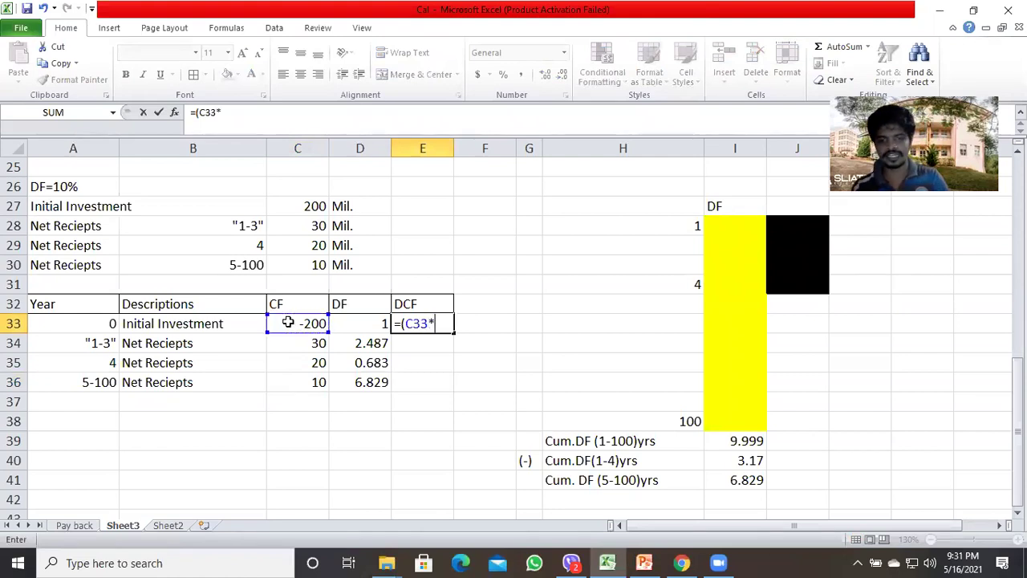
{"action": "left_click", "coordinate": [351, 328]}
{"action": "key", "text": "Return"}
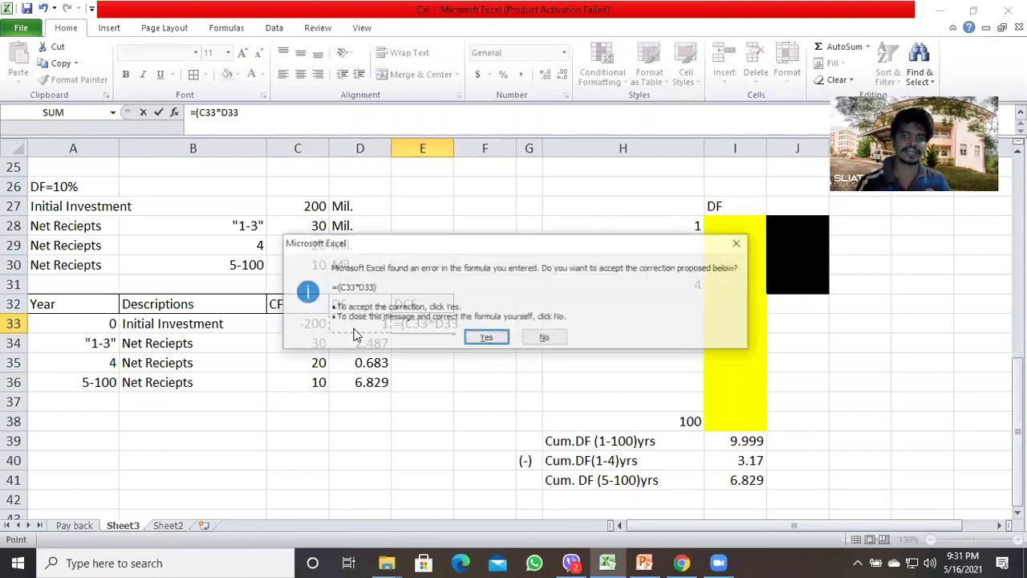
{"action": "left_click", "coordinate": [416, 327]}
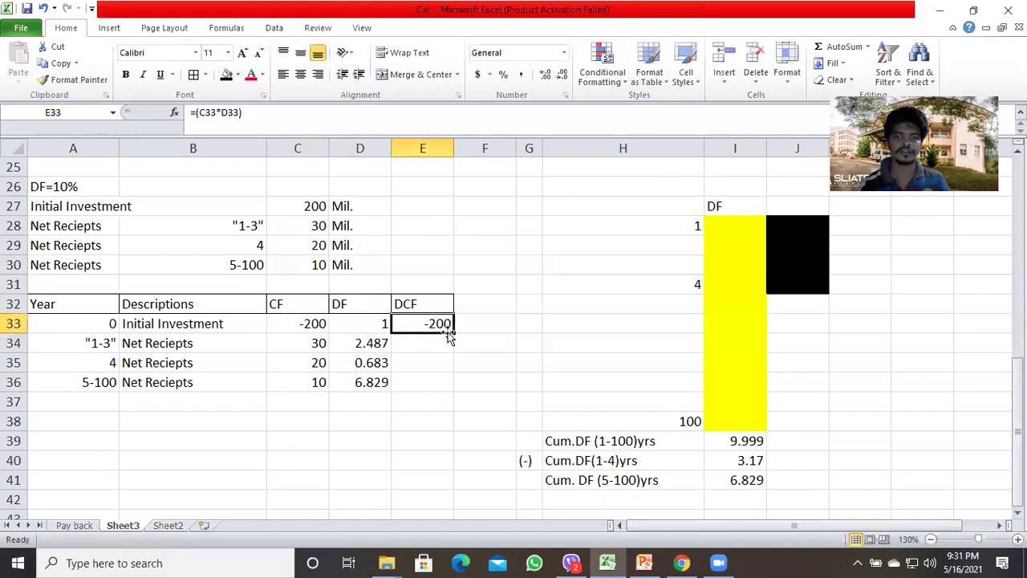
{"action": "left_click_drag", "start_coordinate": [455, 332], "coordinate": [451, 389]}
Total the DCF column in E37 with a SUM formula over E33:E36
{"action": "left_click", "coordinate": [426, 403]}
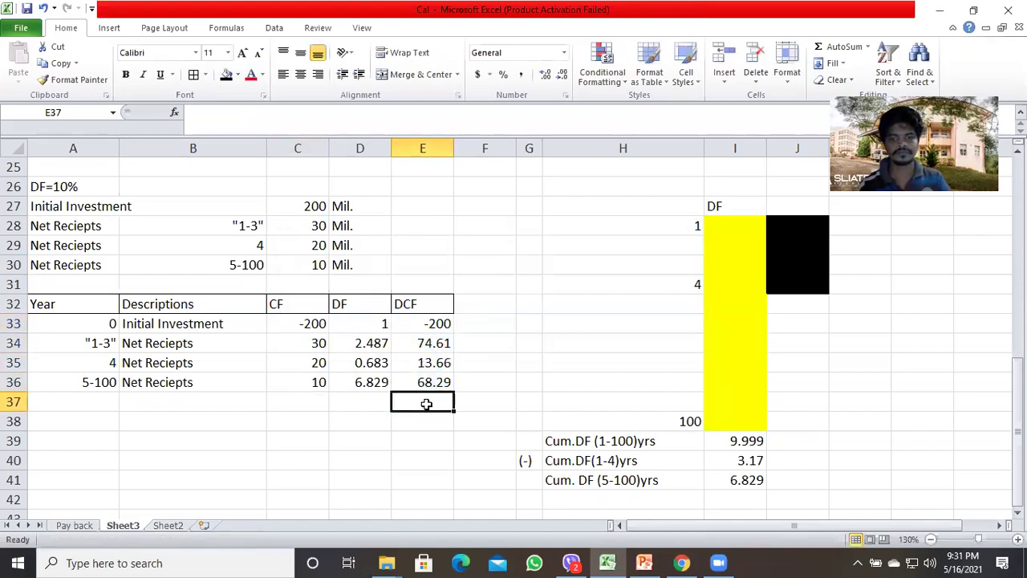
{"action": "type", "text": "=("}
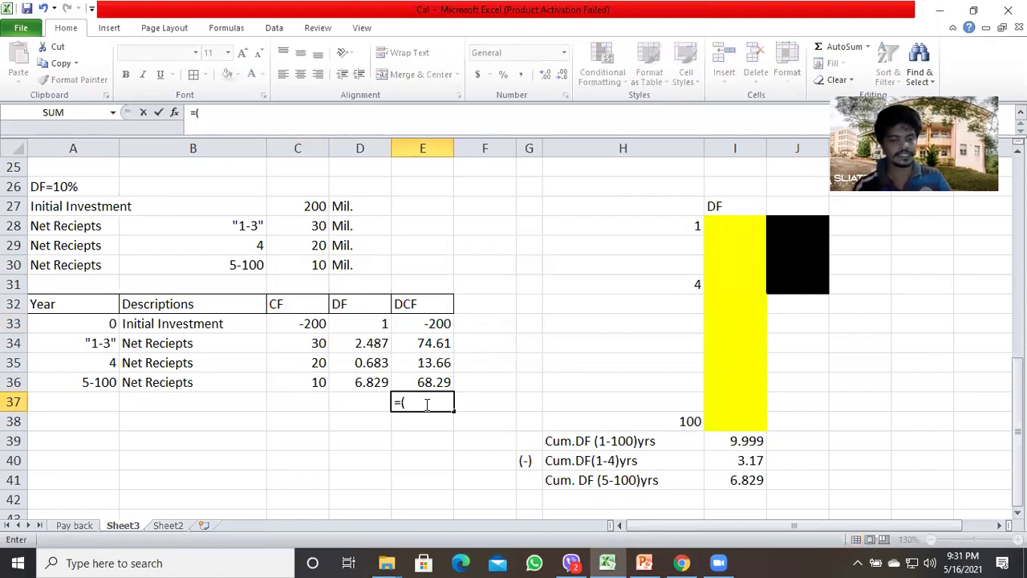
{"action": "key", "text": "BackSpace"}
{"action": "type", "text": "sum"}
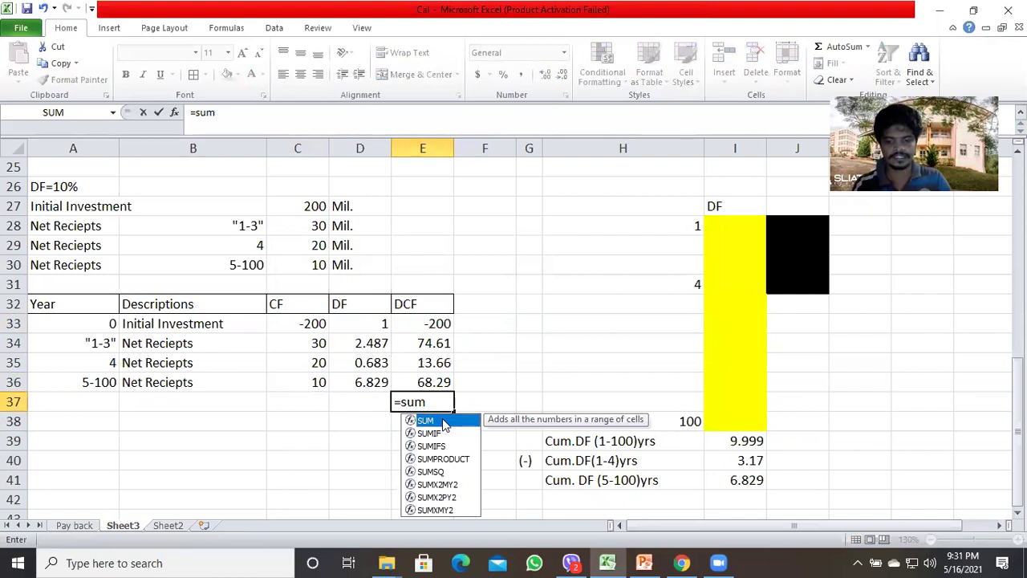
{"action": "type", "text": "("}
{"action": "left_click", "coordinate": [422, 322]}
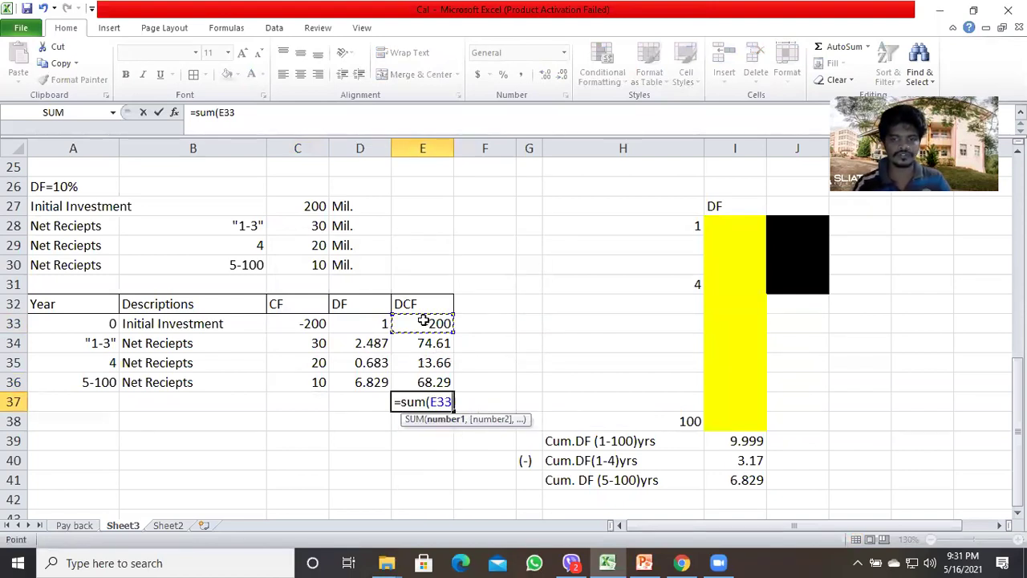
{"action": "left_click", "coordinate": [416, 380], "text": "shift"}
{"action": "key", "text": "Return"}
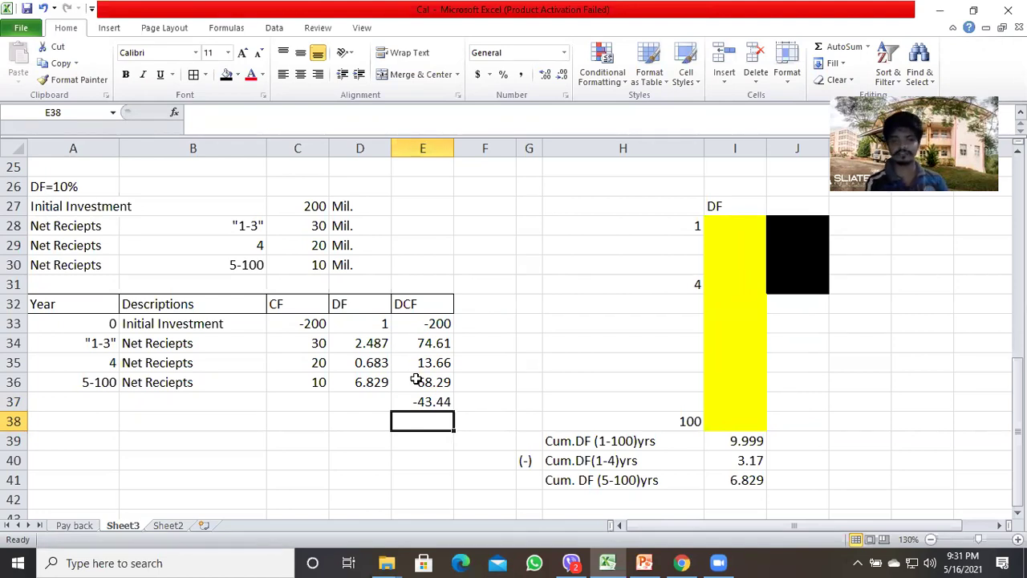
Apply all borders to the table range A32:E37 and enter the label "NPV=" in D37
{"action": "left_click_drag", "start_coordinate": [40, 311], "coordinate": [423, 397]}
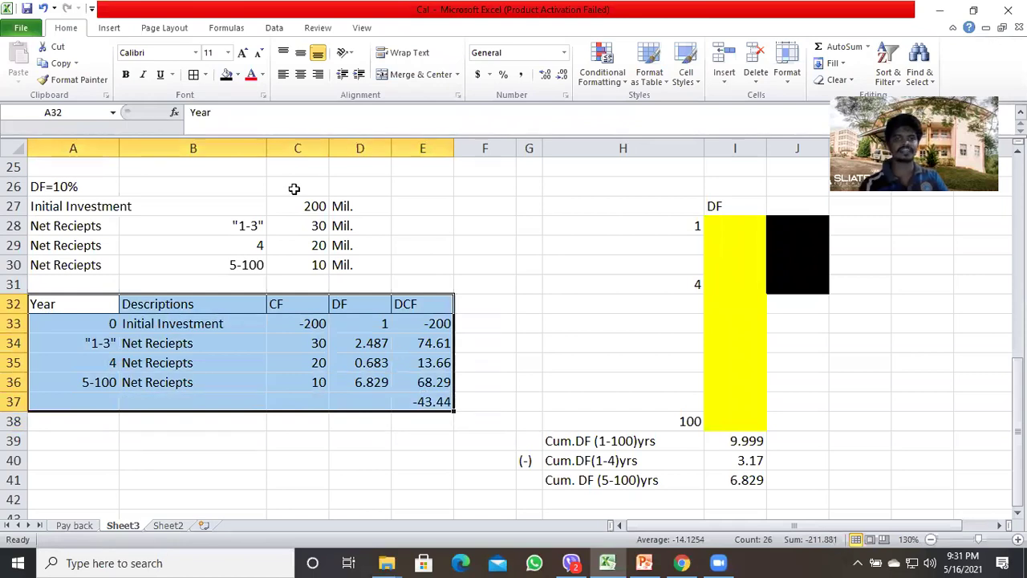
{"action": "left_click", "coordinate": [197, 80]}
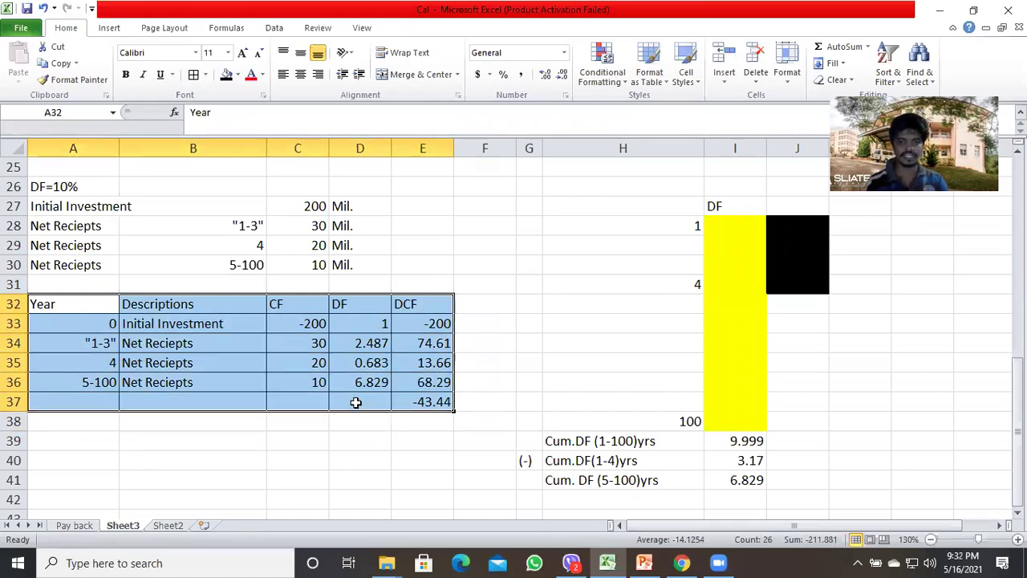
{"action": "left_click", "coordinate": [356, 401]}
{"action": "type", "text": "N"}
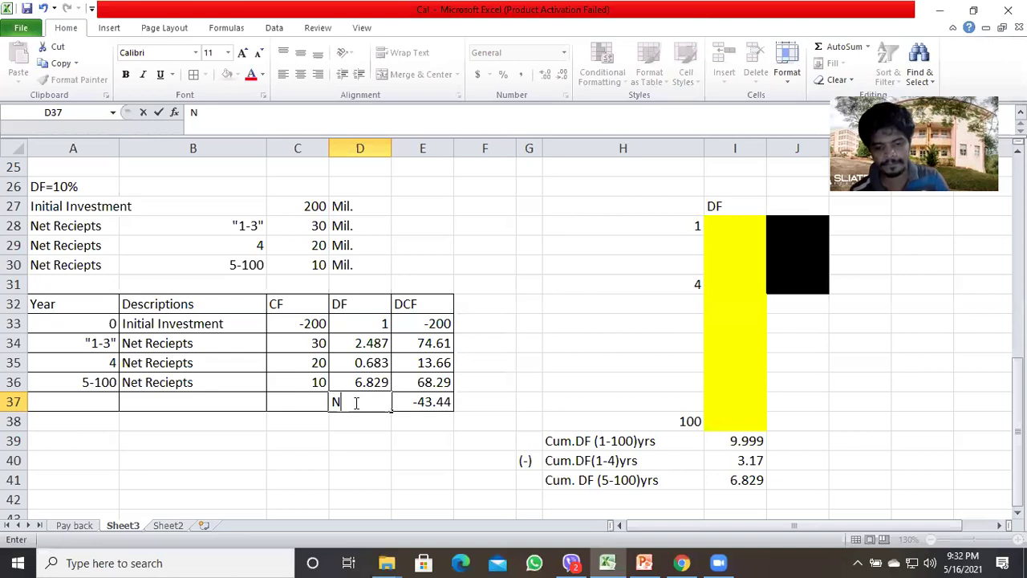
{"action": "type", "text": "PV"}
{"action": "key", "text": "Return"}
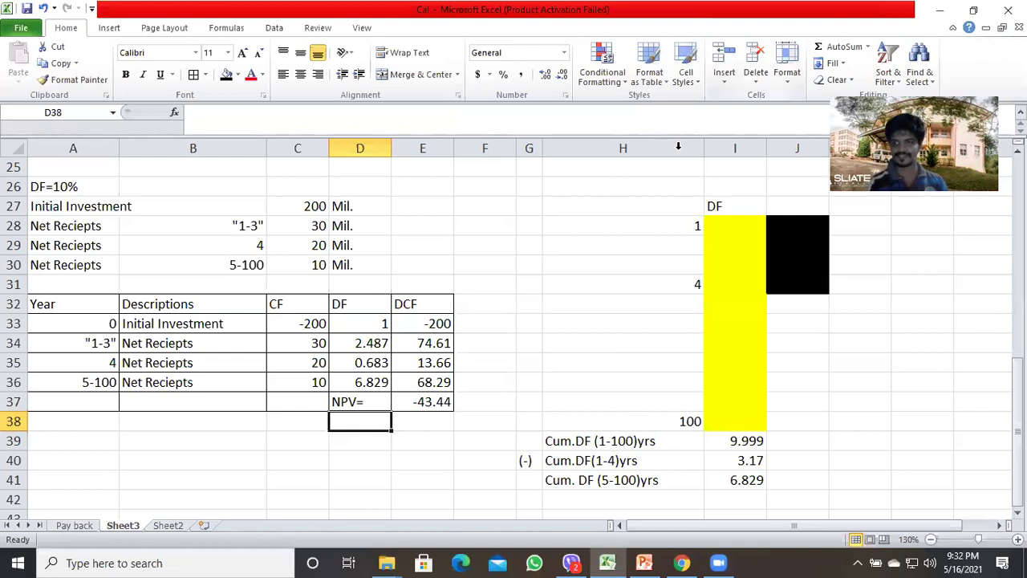
Switch to Chrome, open Google Classroom in a new tab, change to the institute account and open the HNDA 3rd year class
{"action": "left_click", "coordinate": [682, 562]}
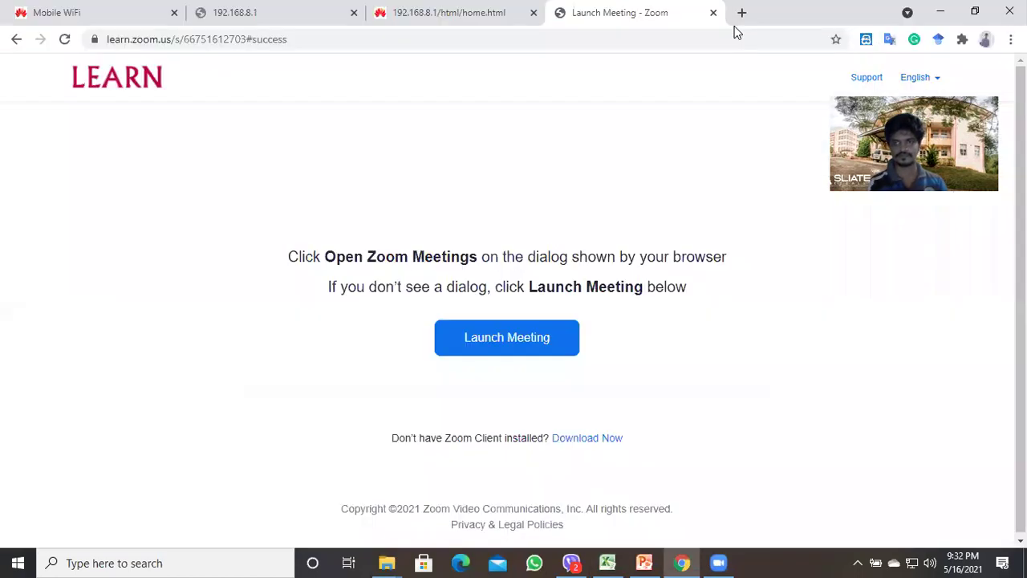
{"action": "left_click", "coordinate": [741, 13]}
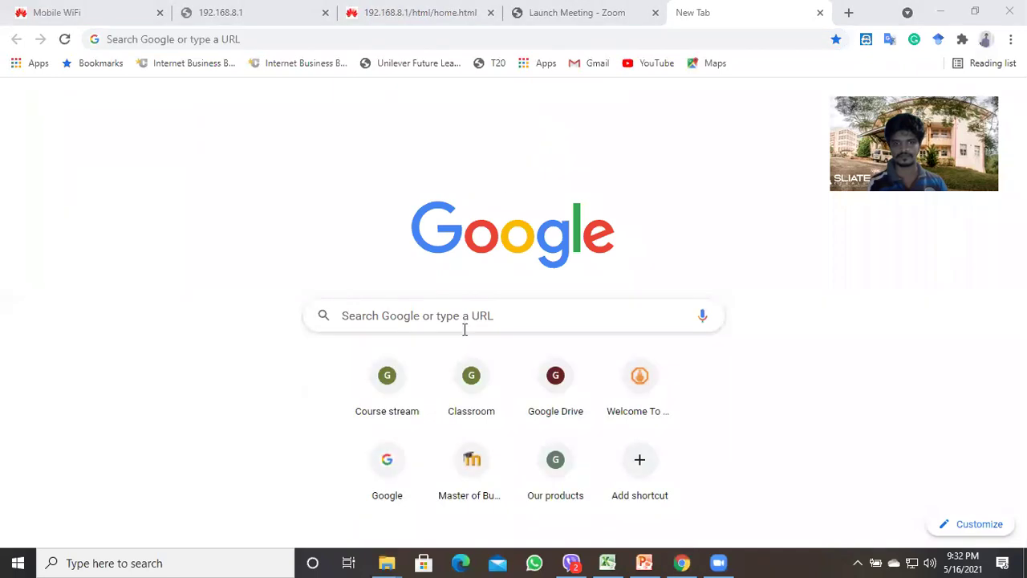
{"action": "left_click", "coordinate": [477, 399]}
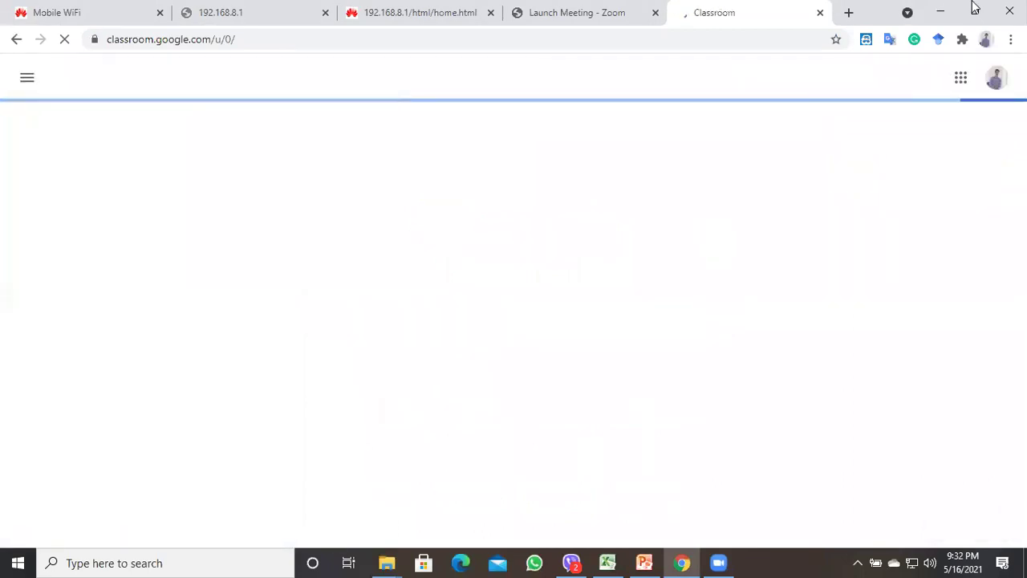
{"action": "left_click", "coordinate": [995, 81]}
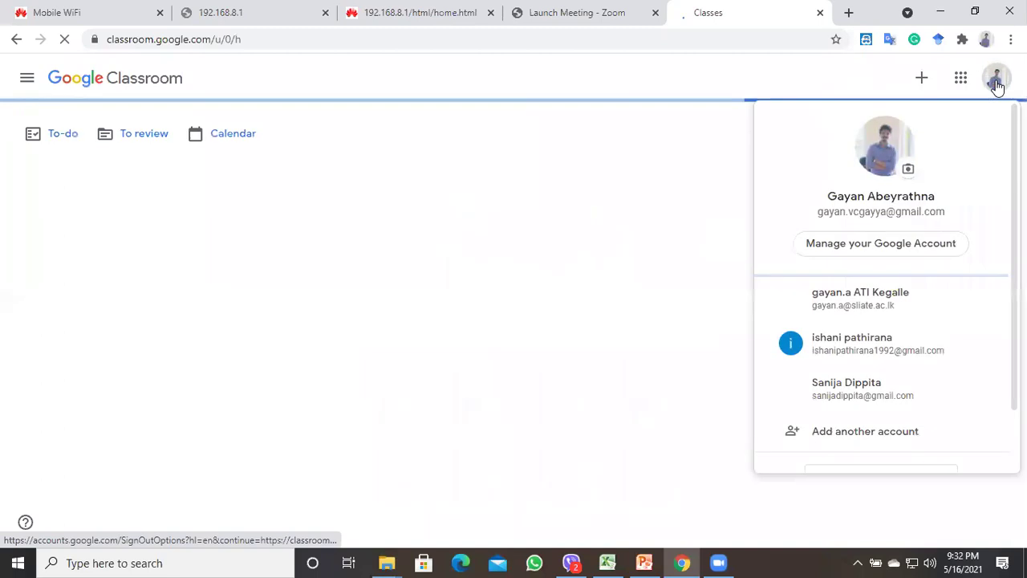
{"action": "left_click", "coordinate": [873, 296]}
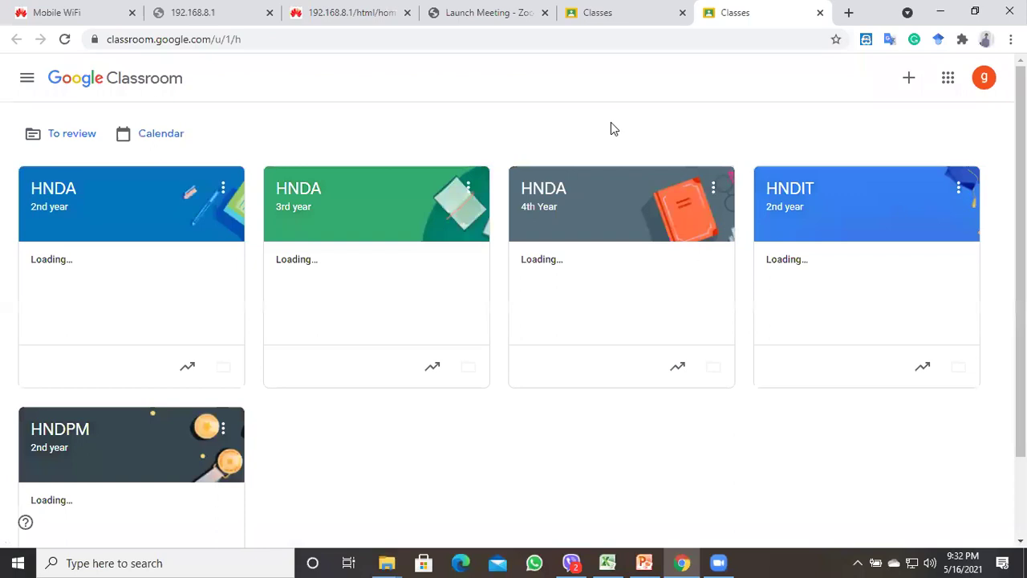
{"action": "left_click", "coordinate": [314, 193]}
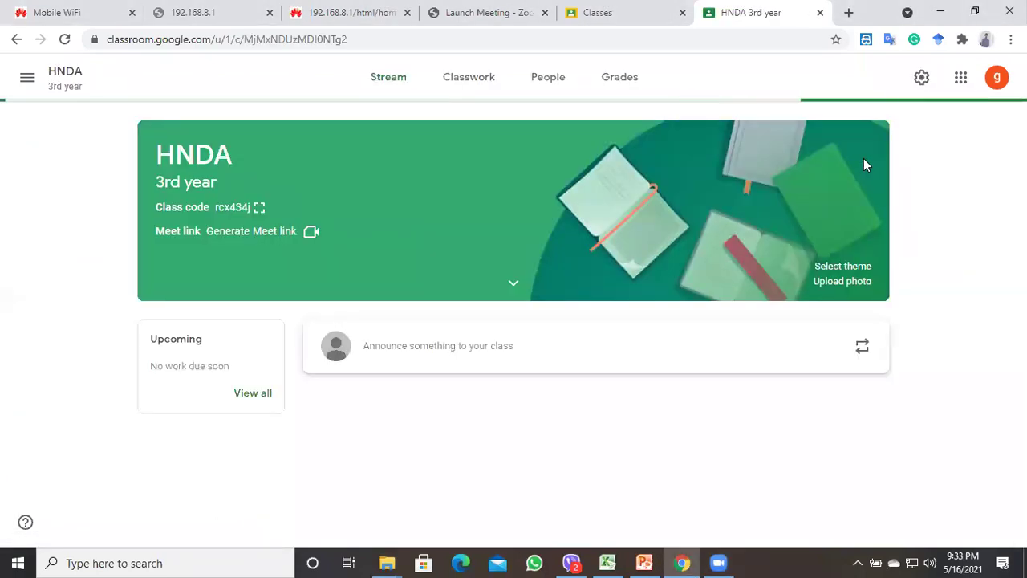
Open the HNDA 3rd year class settings and copy the class invite link
{"action": "left_click", "coordinate": [919, 85]}
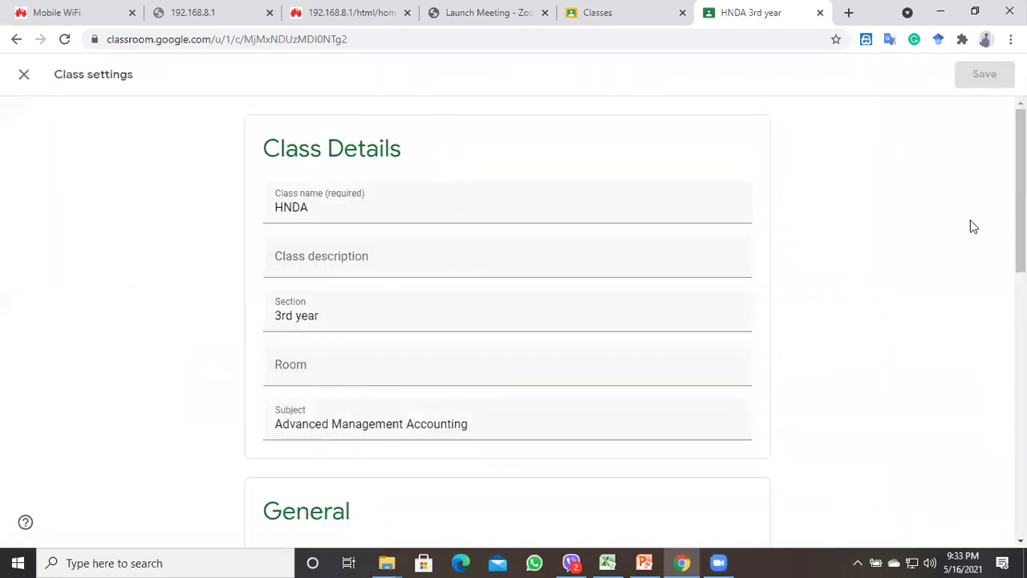
{"action": "left_click_drag", "start_coordinate": [1021, 192], "coordinate": [1021, 358]}
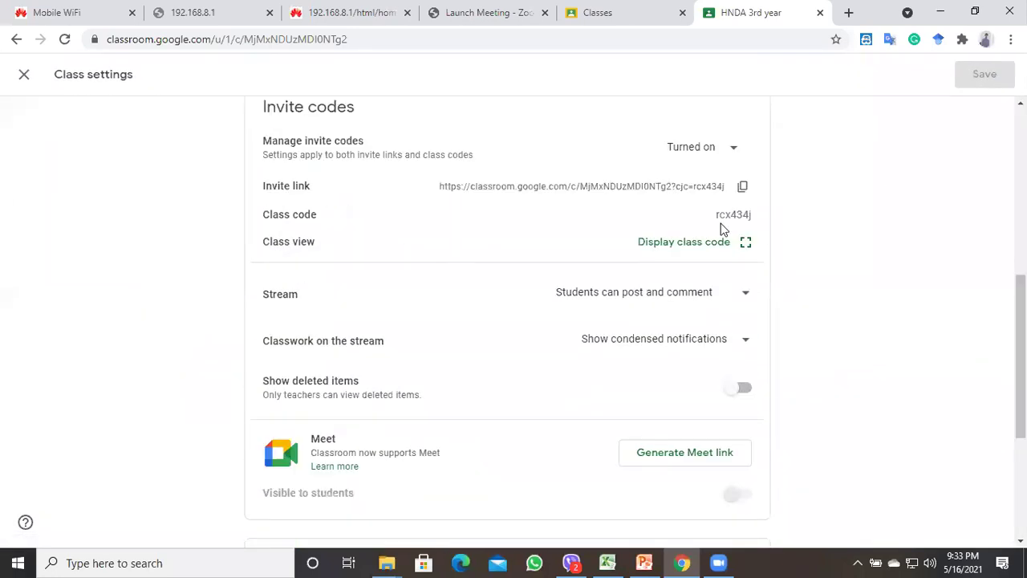
{"action": "left_click", "coordinate": [742, 186]}
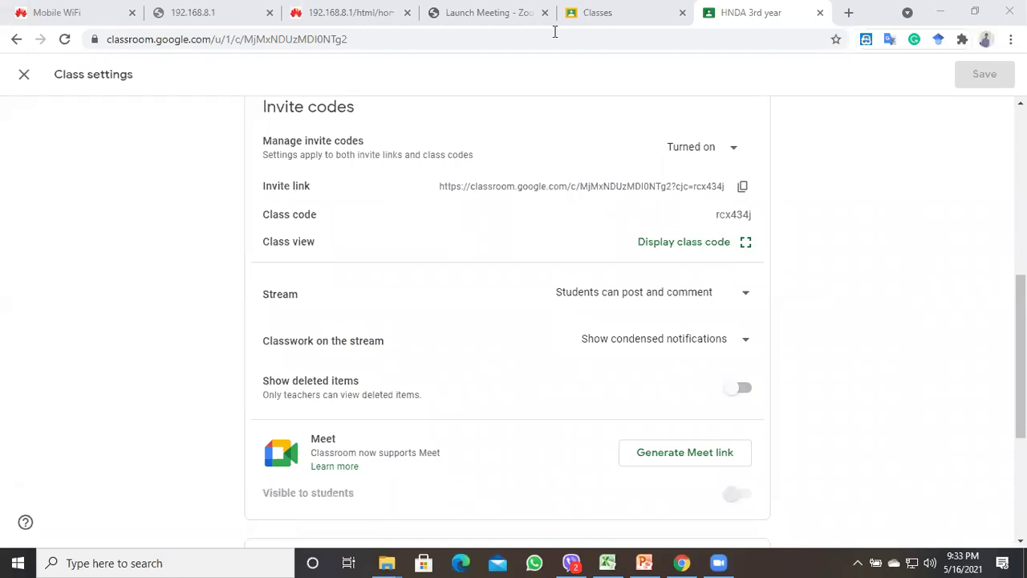
Display the class code enlarged, select its text and close the enlarged view
{"action": "left_click", "coordinate": [737, 228]}
{"action": "left_click", "coordinate": [748, 249]}
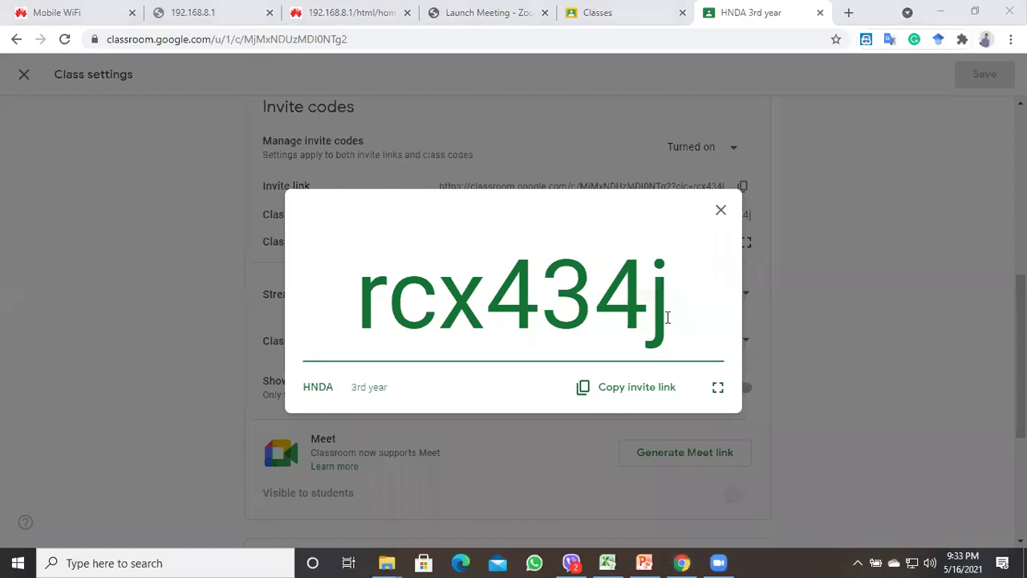
{"action": "left_click_drag", "start_coordinate": [667, 315], "coordinate": [362, 287]}
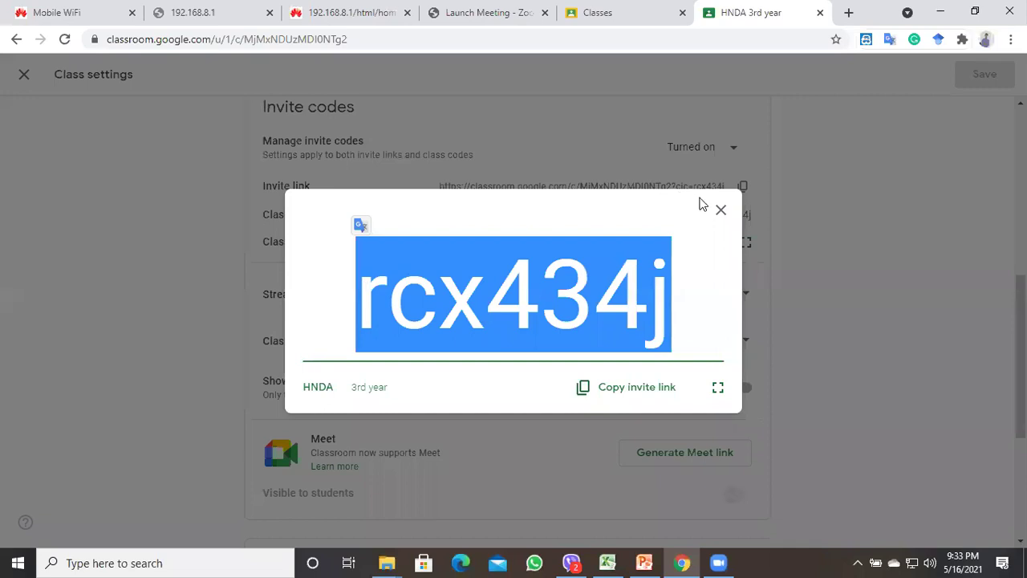
{"action": "left_click", "coordinate": [721, 210]}
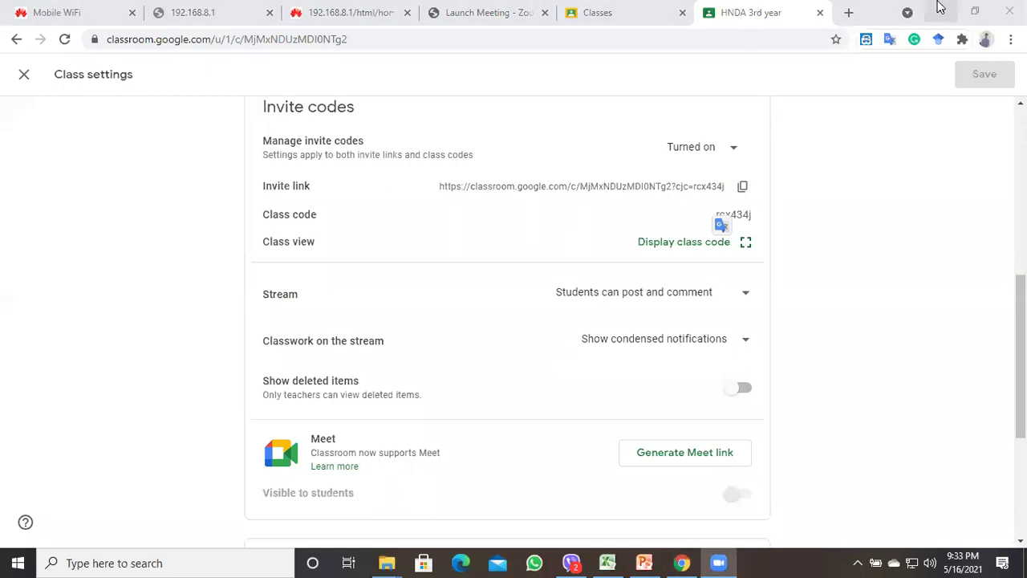
Switch back to Excel and review the 10% discounted cash flow tables on Sheet3 between rows 20 and 40
{"action": "left_click", "coordinate": [610, 561]}
{"action": "left_click", "coordinate": [493, 377]}
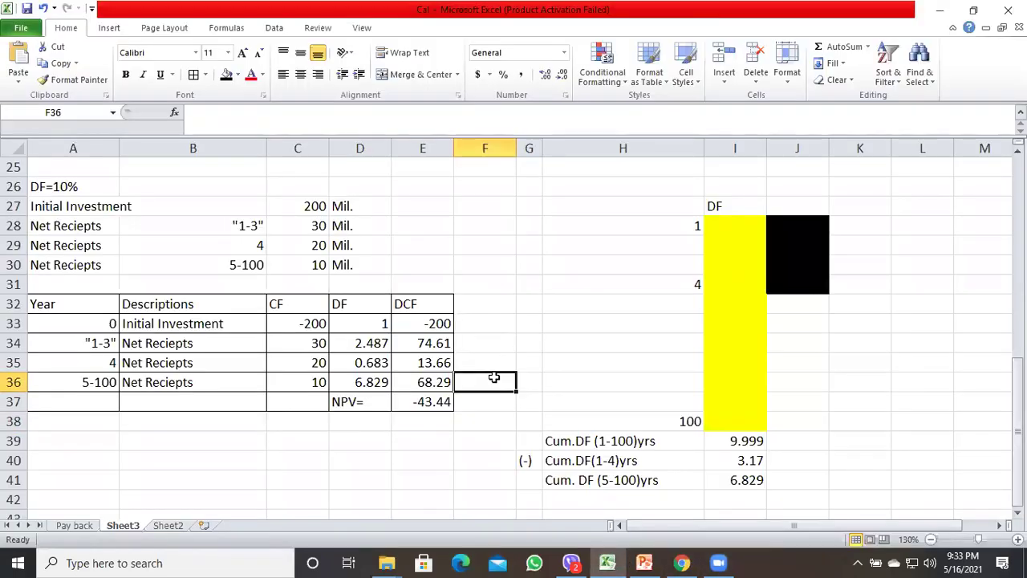
{"action": "key", "text": "Up"}
{"action": "key", "text": "Up"}
{"action": "key", "text": "Up"}
{"action": "key", "text": "Up"}
{"action": "key", "text": "Up"}
{"action": "key", "text": "Up"}
{"action": "key", "text": "Up"}
{"action": "key", "text": "Up"}
{"action": "key", "text": "Up"}
{"action": "key", "text": "Up"}
{"action": "key", "text": "Up"}
{"action": "key", "text": "Up"}
{"action": "key", "text": "Up"}
{"action": "key", "text": "Up"}
{"action": "key", "text": "Up"}
{"action": "key", "text": "Up"}
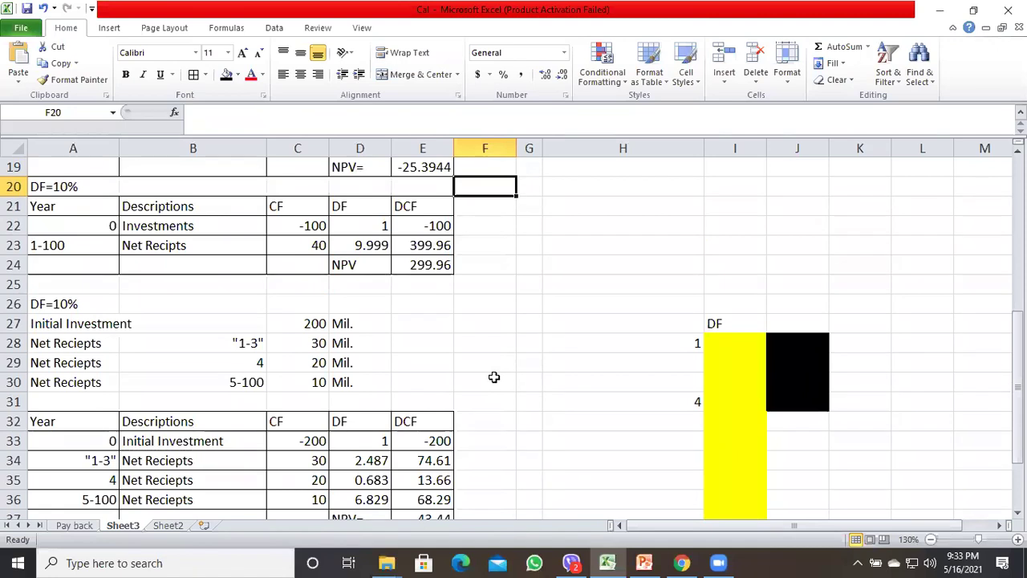
{"action": "key", "text": "Down"}
{"action": "key", "text": "Down"}
{"action": "key", "text": "Down"}
{"action": "key", "text": "Down"}
{"action": "key", "text": "Down"}
{"action": "key", "text": "Down"}
{"action": "key", "text": "Down"}
{"action": "key", "text": "Down"}
{"action": "key", "text": "Down"}
{"action": "key", "text": "Down"}
{"action": "key", "text": "Down"}
{"action": "key", "text": "Down"}
{"action": "key", "text": "Down"}
{"action": "key", "text": "Down"}
{"action": "key", "text": "Down"}
{"action": "key", "text": "Down"}
{"action": "key", "text": "Down"}
{"action": "key", "text": "Down"}
{"action": "key", "text": "Down"}
{"action": "key", "text": "Down"}
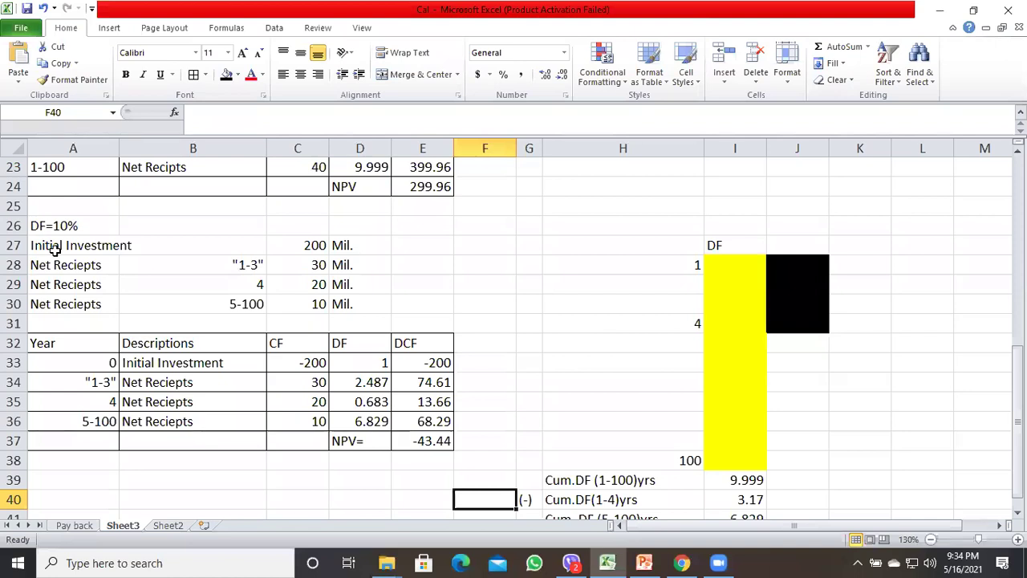
{"action": "key", "text": "Return"}
Examine the cash flows and discount factors for the initial investment, years 1-3 and years 5-100 in rows 33 to 36
{"action": "left_click", "coordinate": [297, 342]}
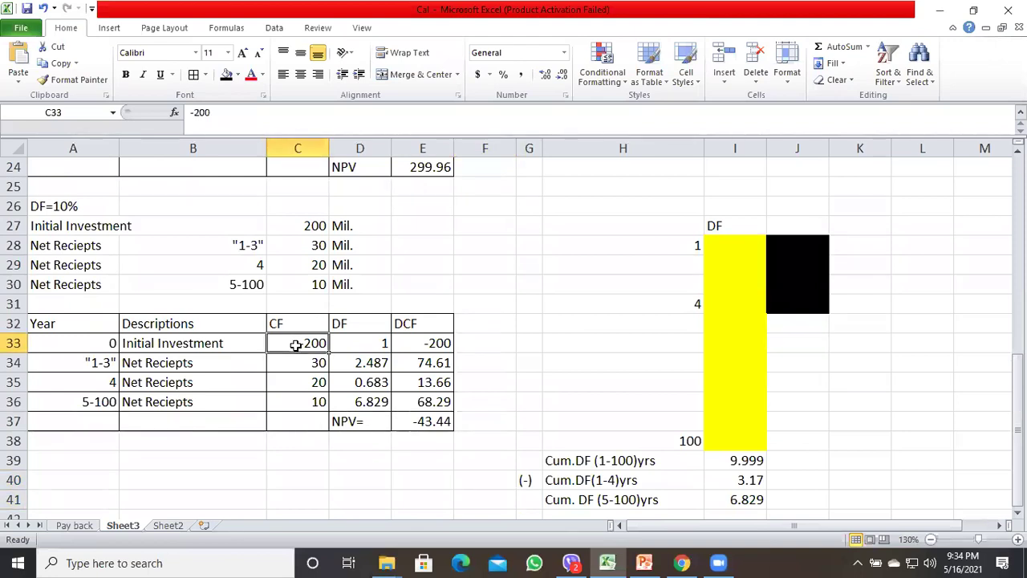
{"action": "key", "text": "Right"}
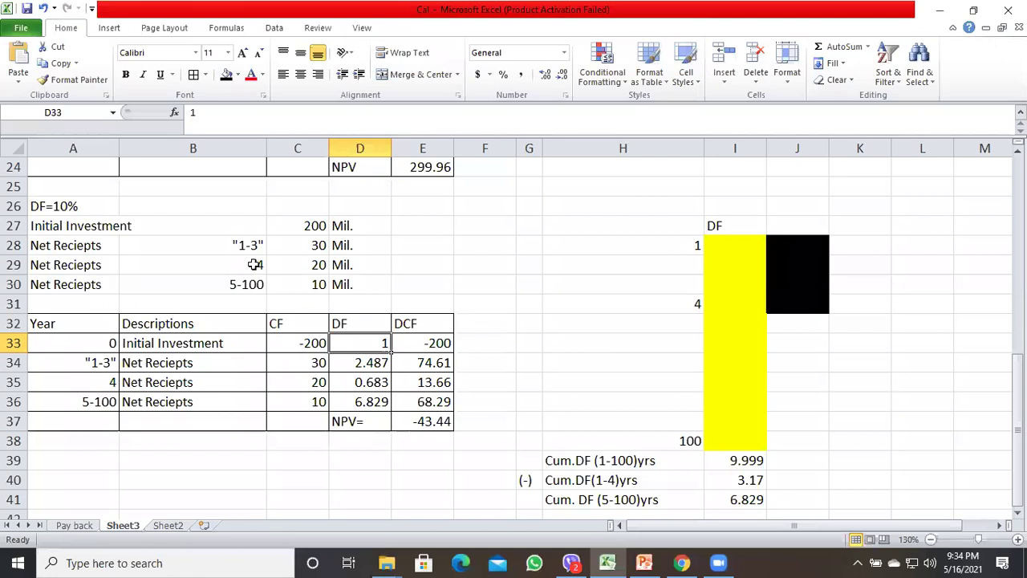
{"action": "left_click", "coordinate": [214, 254]}
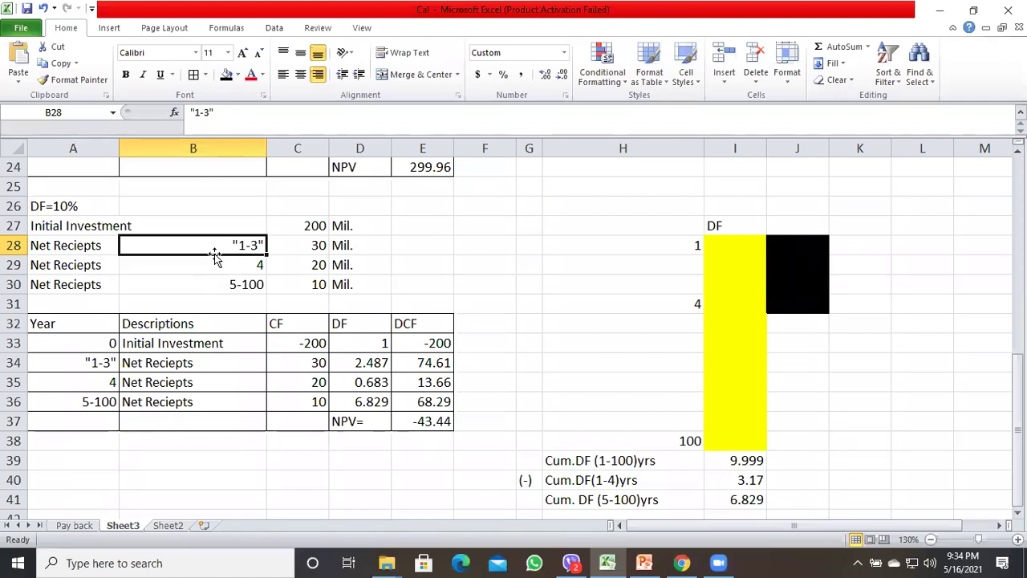
{"action": "left_click", "coordinate": [375, 362]}
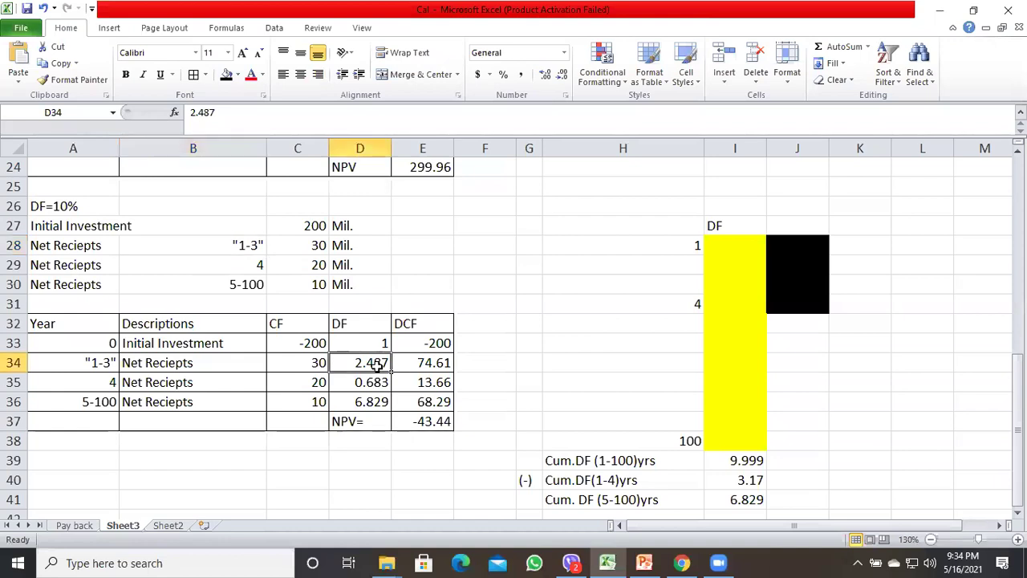
{"action": "key", "text": "Left"}
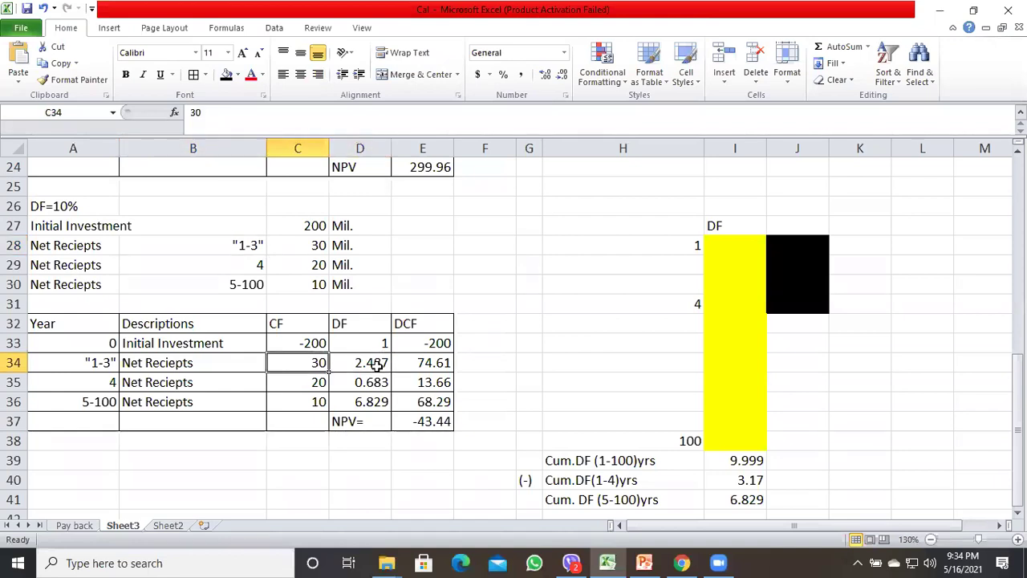
{"action": "key", "text": "Right"}
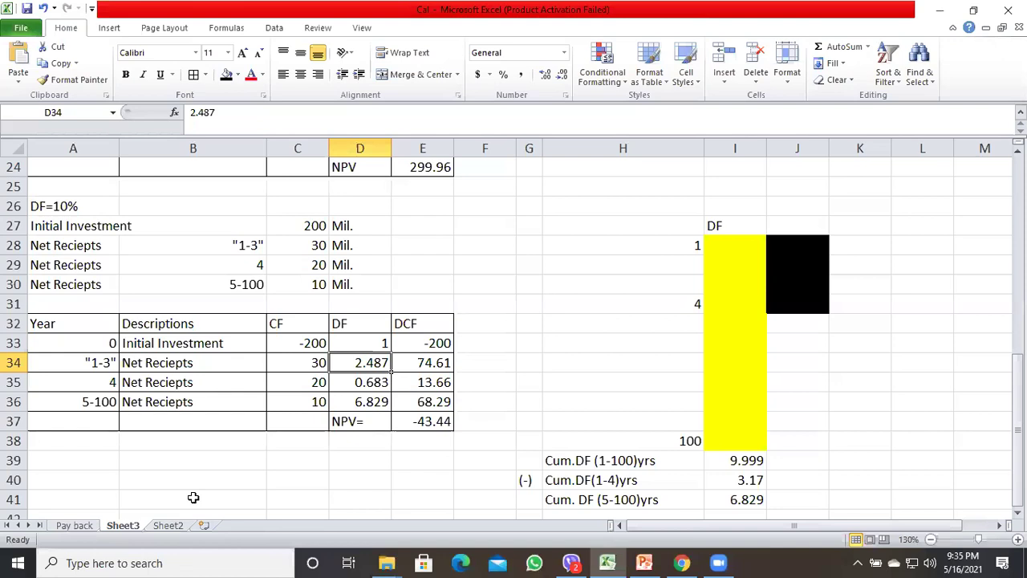
{"action": "left_click", "coordinate": [166, 468]}
{"action": "key", "text": "Up"}
{"action": "key", "text": "Up"}
{"action": "key", "text": "Up"}
{"action": "key", "text": "Right"}
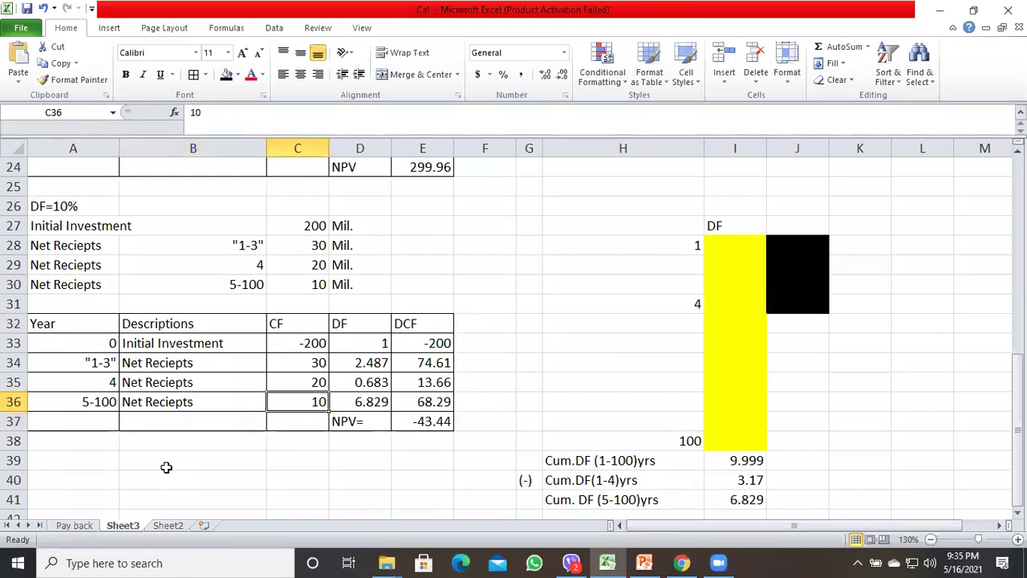
{"action": "key", "text": "Down"}
{"action": "key", "text": "Down"}
{"action": "key", "text": "Down"}
{"action": "key", "text": "Down"}
{"action": "key", "text": "Down"}
{"action": "key", "text": "Down"}
{"action": "key", "text": "Down"}
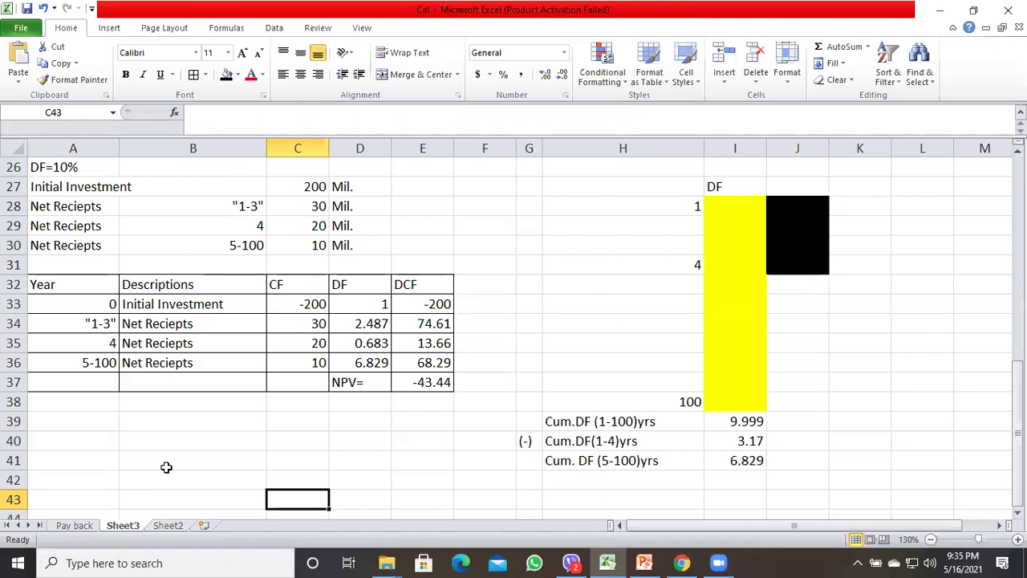
Inspect the years 1-100 cumulative discount factor in H39:I39 and open Sheet2 to view the cumulative factor formula
{"action": "key", "text": "Right"}
{"action": "key", "text": "Right"}
{"action": "key", "text": "Right"}
{"action": "key", "text": "Right"}
{"action": "key", "text": "Up"}
{"action": "key", "text": "Up"}
{"action": "key", "text": "Up"}
{"action": "key", "text": "Up"}
{"action": "key", "text": "Right"}
{"action": "key", "text": "Right"}
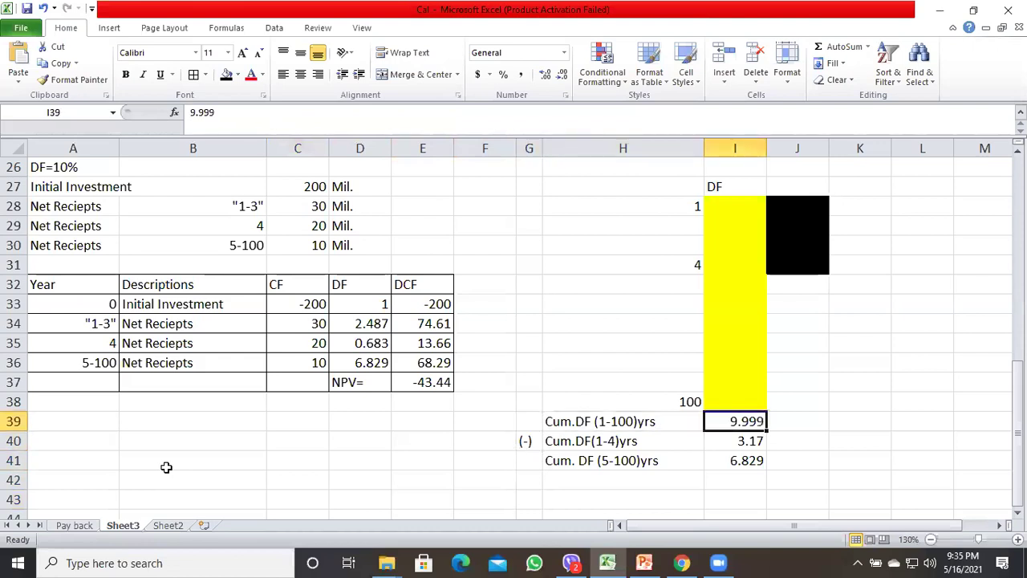
{"action": "key", "text": "Left"}
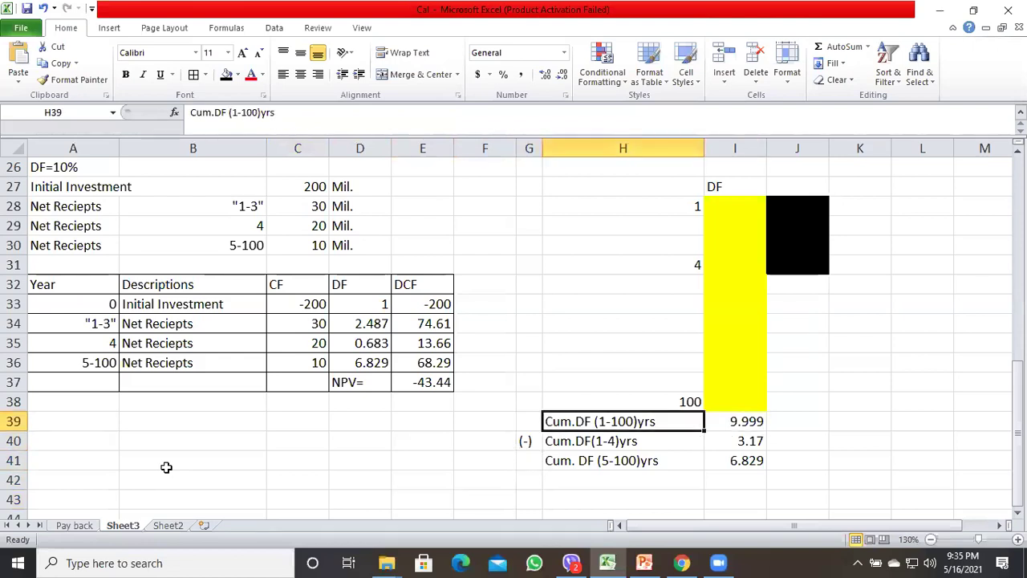
{"action": "left_click", "coordinate": [164, 526]}
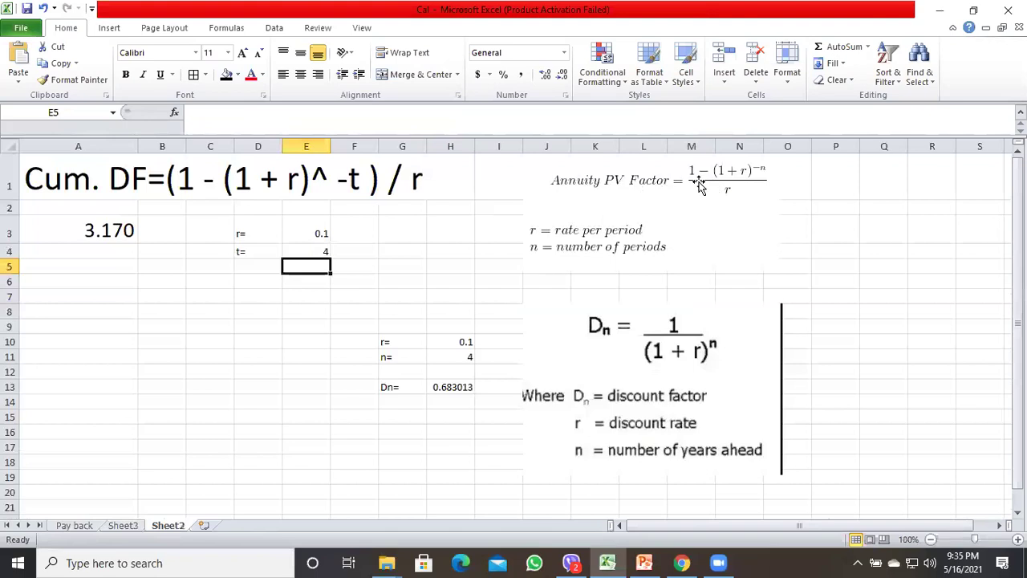
Examine the cumulative discount factors in I39:I41 of Sheet3, consulting the annuity factor formula on Sheet2 for the years 1-4 value
{"action": "left_click", "coordinate": [120, 530]}
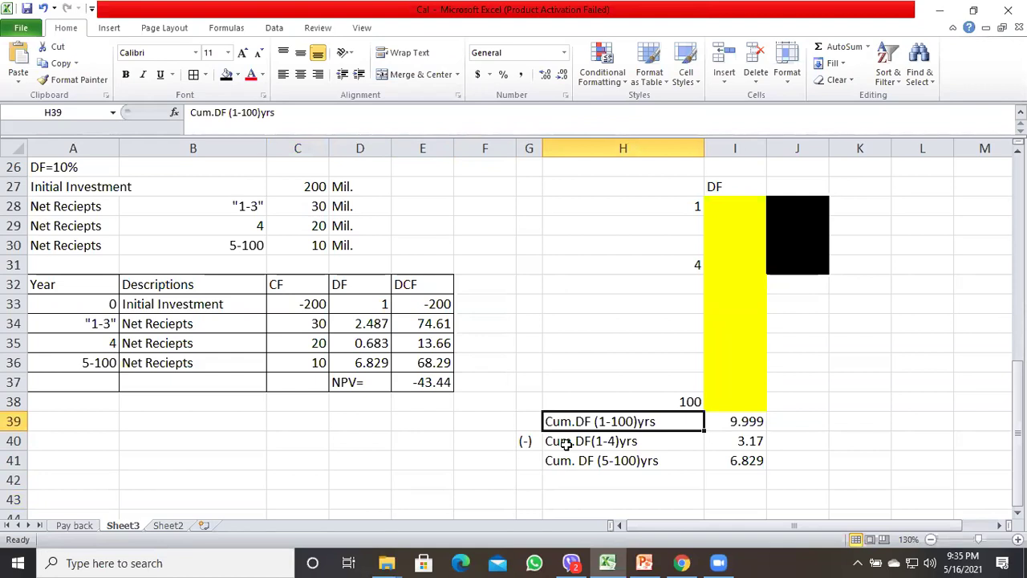
{"action": "key", "text": "Right"}
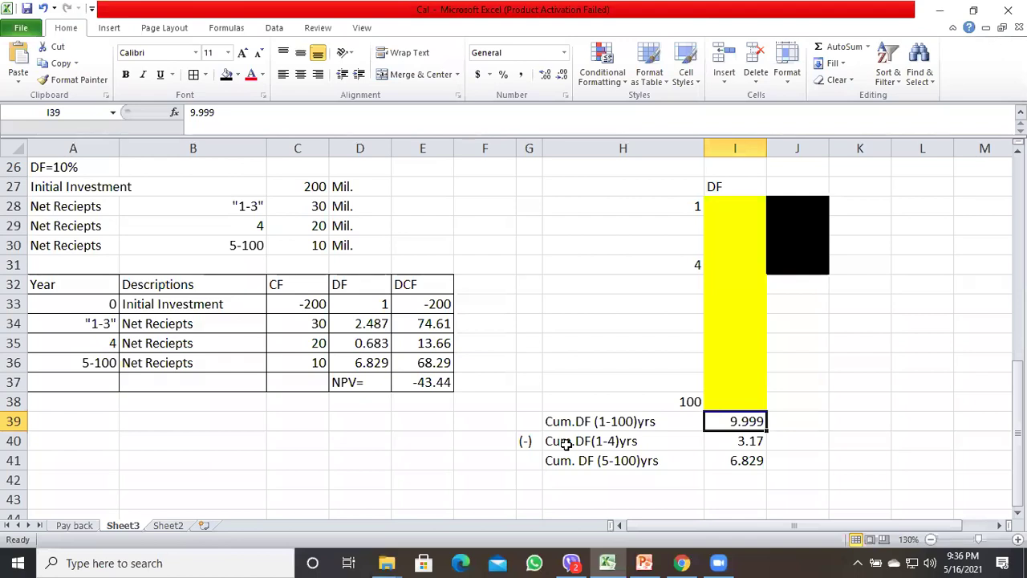
{"action": "key", "text": "Down"}
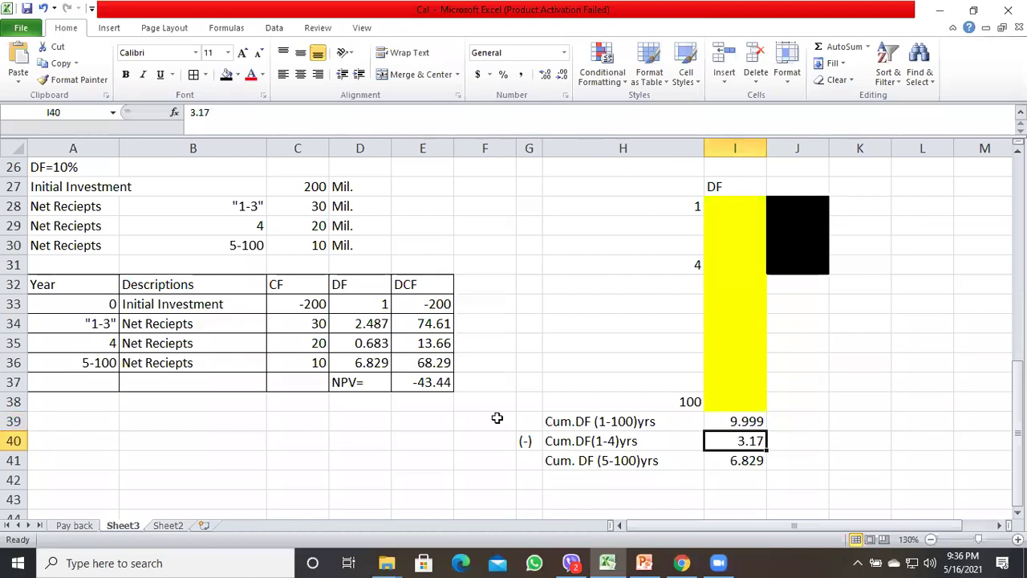
{"action": "left_click", "coordinate": [168, 525]}
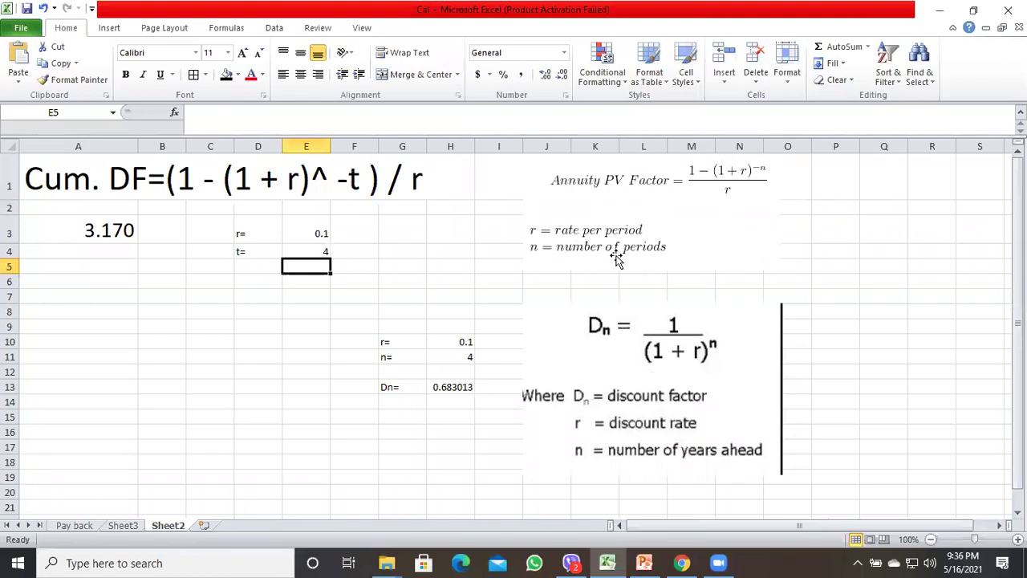
{"action": "left_click", "coordinate": [121, 527]}
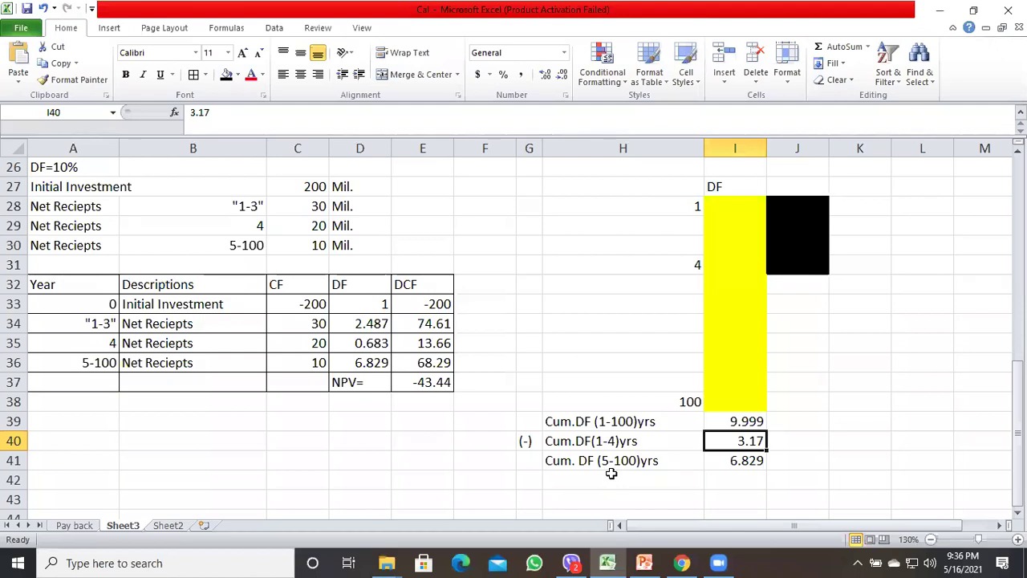
{"action": "key", "text": "Up"}
{"action": "key", "text": "Up"}
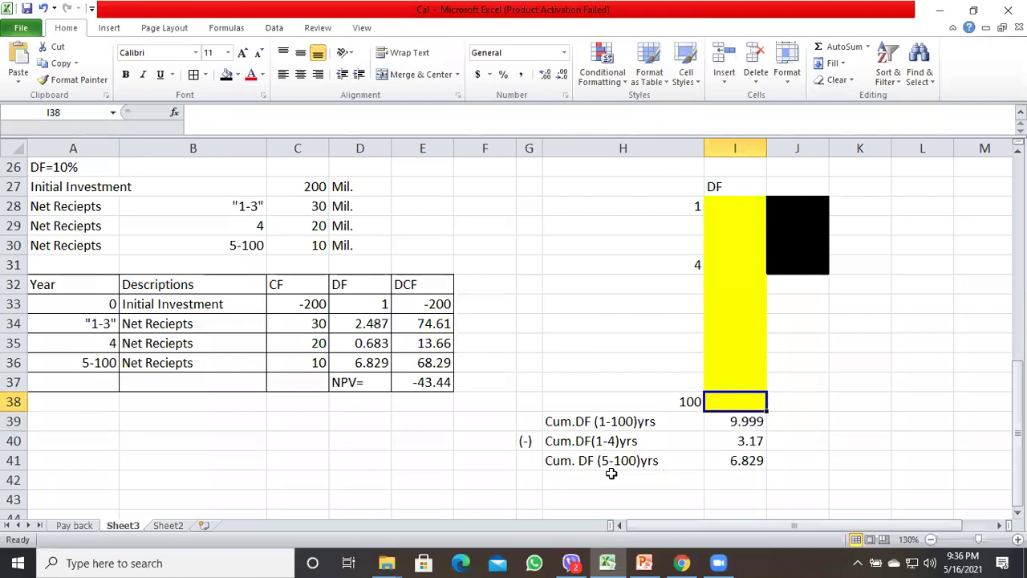
{"action": "key", "text": "Down"}
{"action": "key", "text": "Down"}
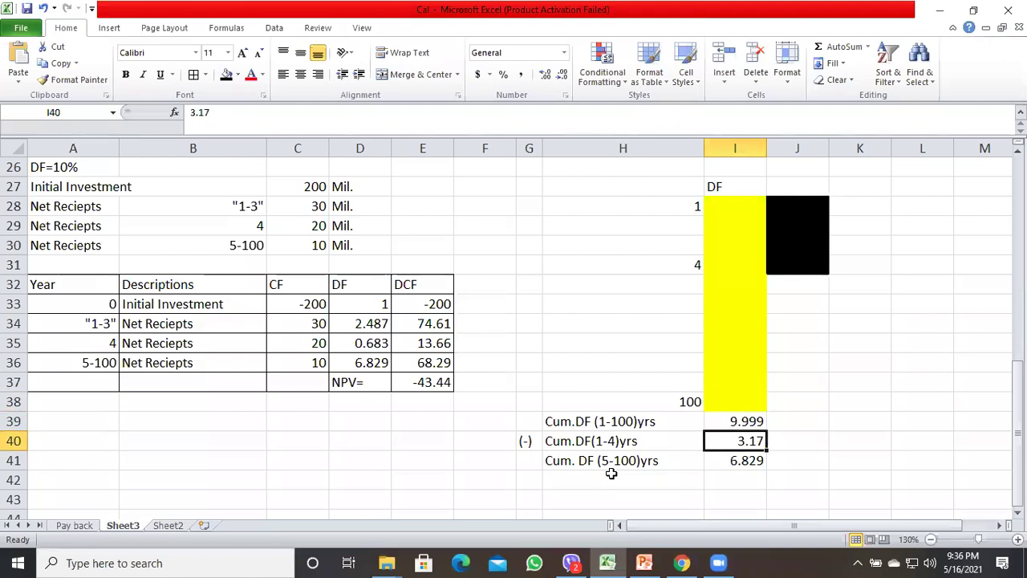
{"action": "key", "text": "Down"}
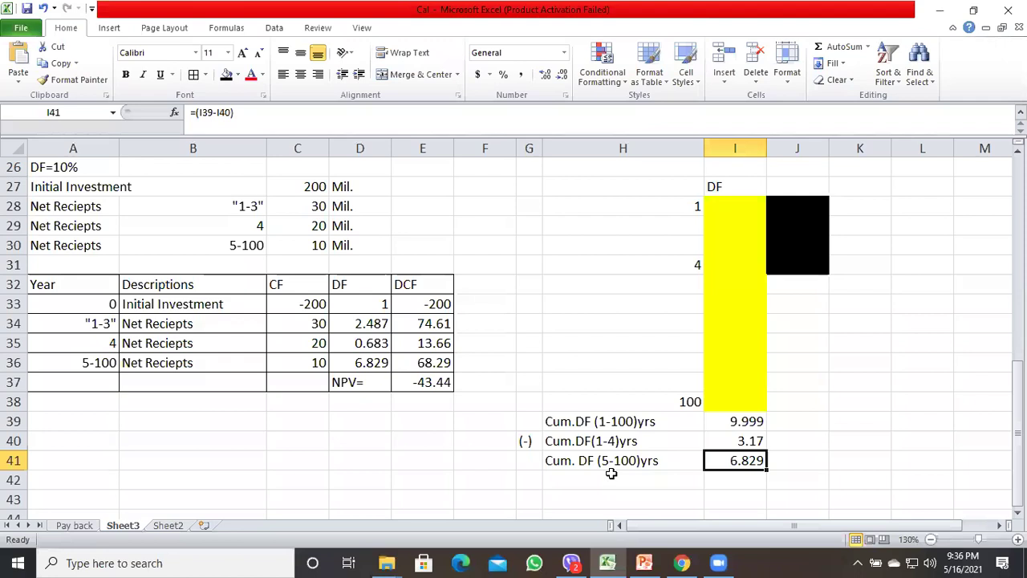
Copy the DF=10% problem data in A26:D30 to a new block starting at A39
{"action": "left_click", "coordinate": [458, 471]}
{"action": "key", "text": "Left"}
{"action": "key", "text": "Home"}
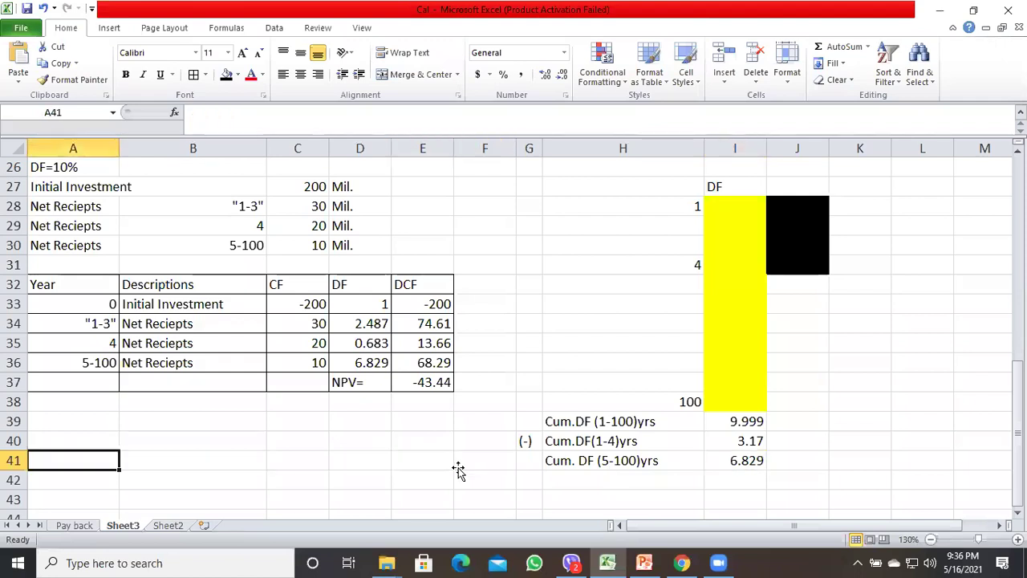
{"action": "key", "text": "Up"}
{"action": "key", "text": "Up"}
{"action": "key", "text": "Up"}
{"action": "key", "text": "Up"}
{"action": "key", "text": "Up"}
{"action": "key", "text": "Up"}
{"action": "key", "text": "Up"}
{"action": "key", "text": "Up"}
{"action": "key", "text": "Up"}
{"action": "key", "text": "Up"}
{"action": "key", "text": "Up"}
{"action": "key", "text": "Up"}
{"action": "key", "text": "Up"}
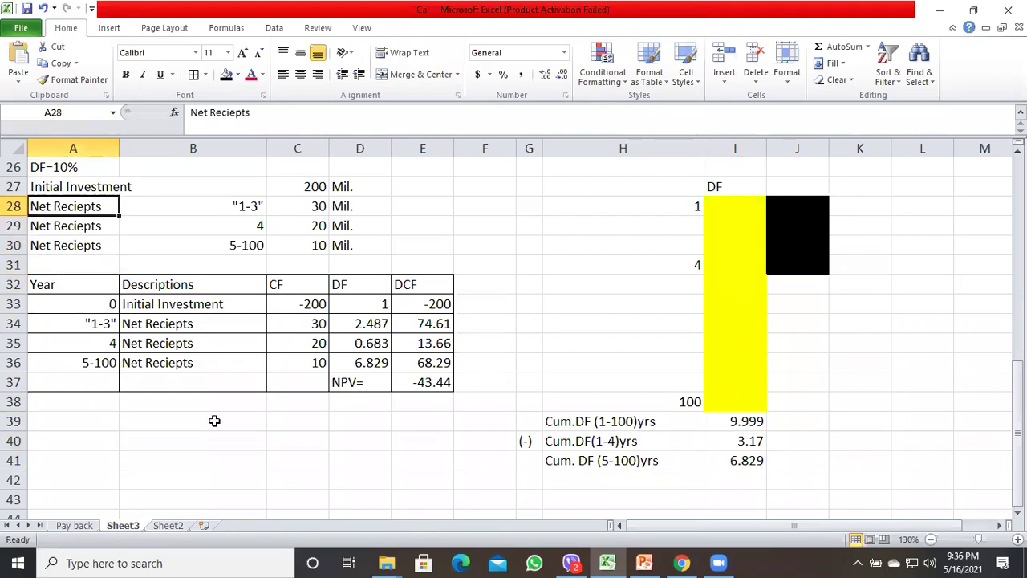
{"action": "key", "text": "Up"}
{"action": "key", "text": "Up"}
{"action": "key", "text": "Up"}
{"action": "key", "text": "Up"}
{"action": "key", "text": "Up"}
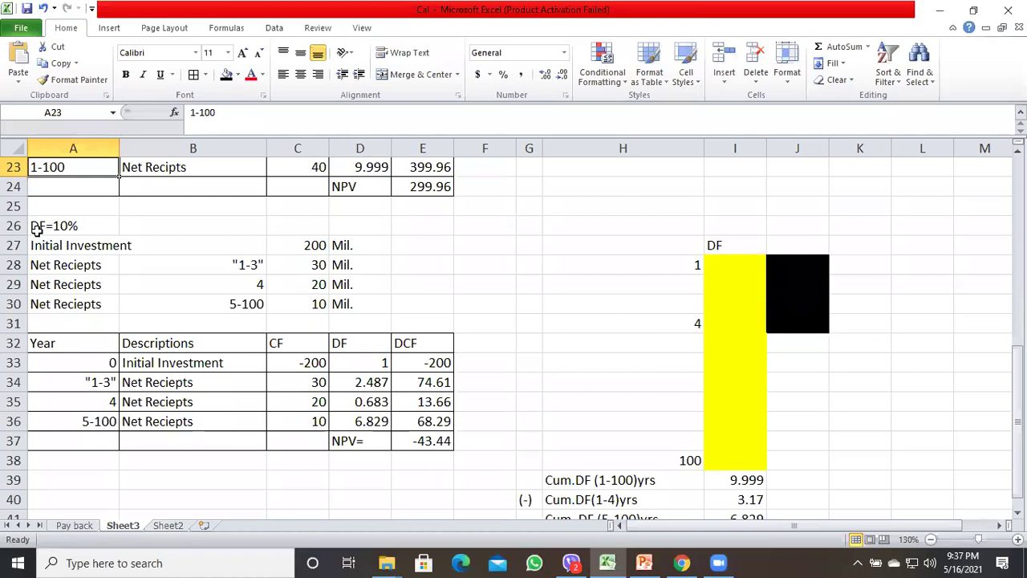
{"action": "left_click_drag", "start_coordinate": [36, 229], "coordinate": [330, 303]}
{"action": "key", "text": "ctrl+c"}
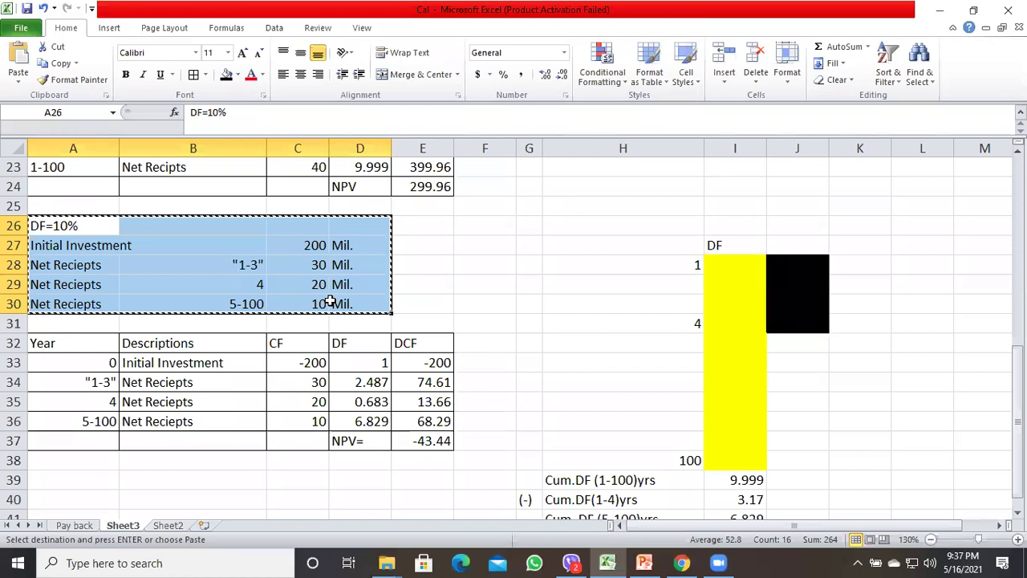
{"action": "key", "text": "ctrl+v"}
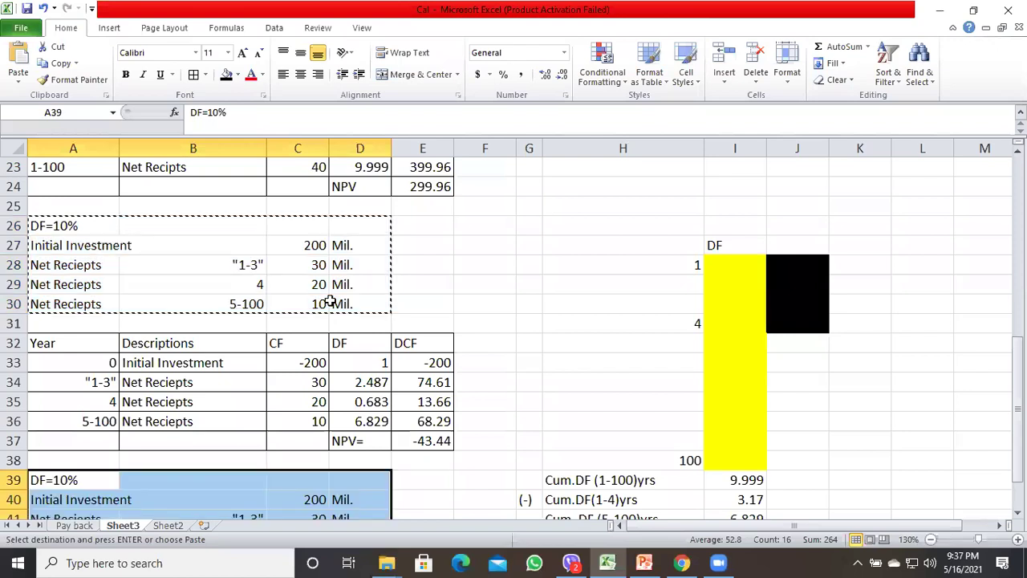
{"action": "key", "text": "Down"}
{"action": "key", "text": "Down"}
{"action": "key", "text": "Down"}
{"action": "key", "text": "Down"}
{"action": "key", "text": "Down"}
{"action": "key", "text": "Up"}
{"action": "key", "text": "Up"}
{"action": "key", "text": "Up"}
{"action": "key", "text": "Up"}
{"action": "key", "text": "Up"}
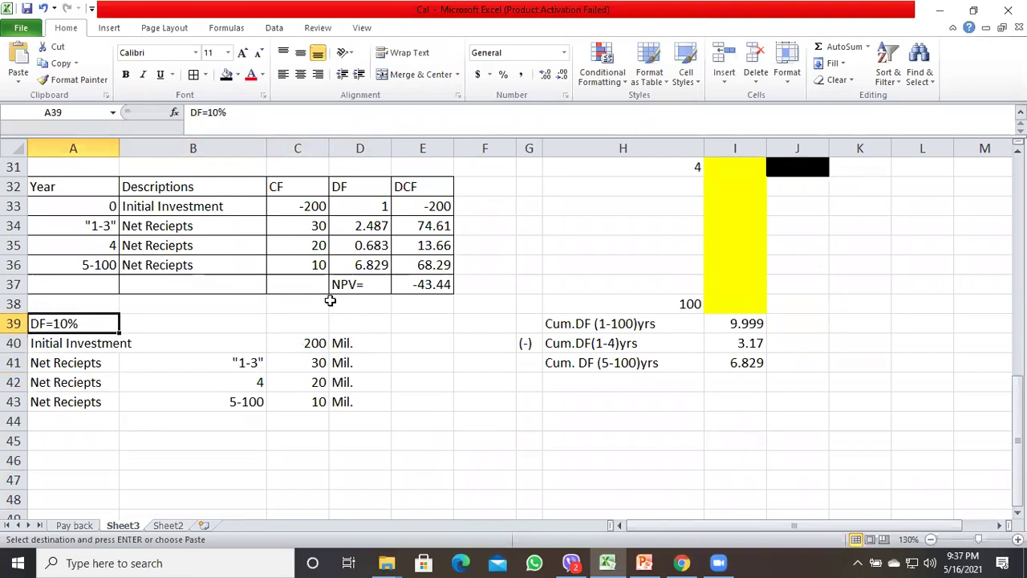
Add a Scrap Value row of 25 Mil. in row 44 beneath the copied problem data
{"action": "key", "text": "Down"}
{"action": "key", "text": "Down"}
{"action": "key", "text": "Down"}
{"action": "key", "text": "Down"}
{"action": "key", "text": "Down"}
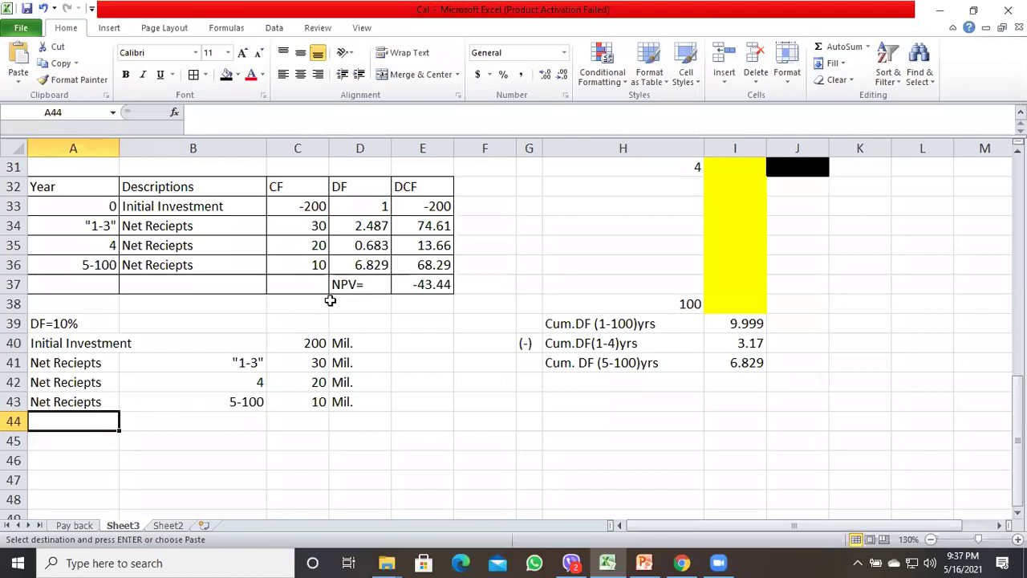
{"action": "type", "text": "Scra"}
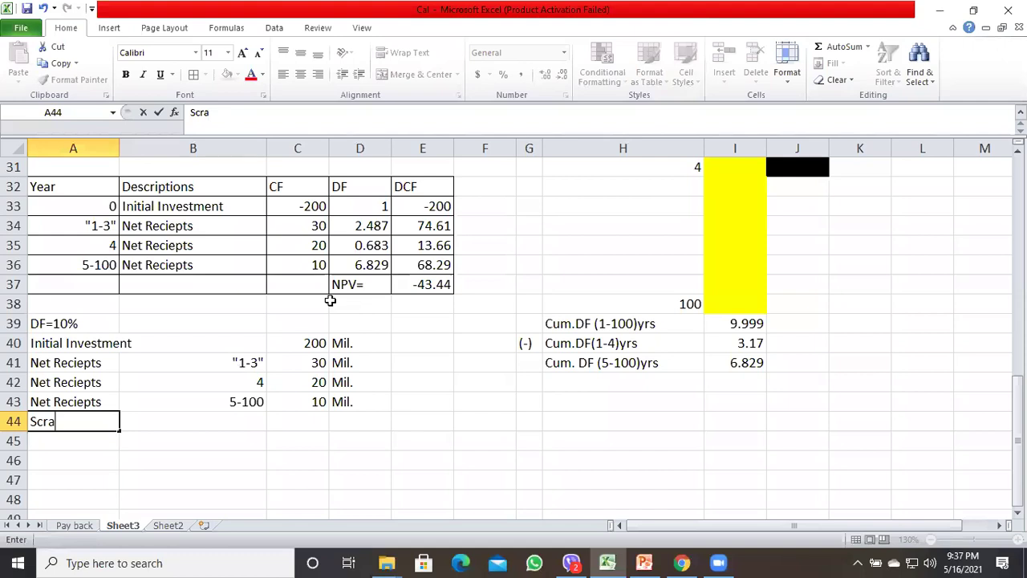
{"action": "type", "text": "p Value"}
{"action": "key", "text": "Tab"}
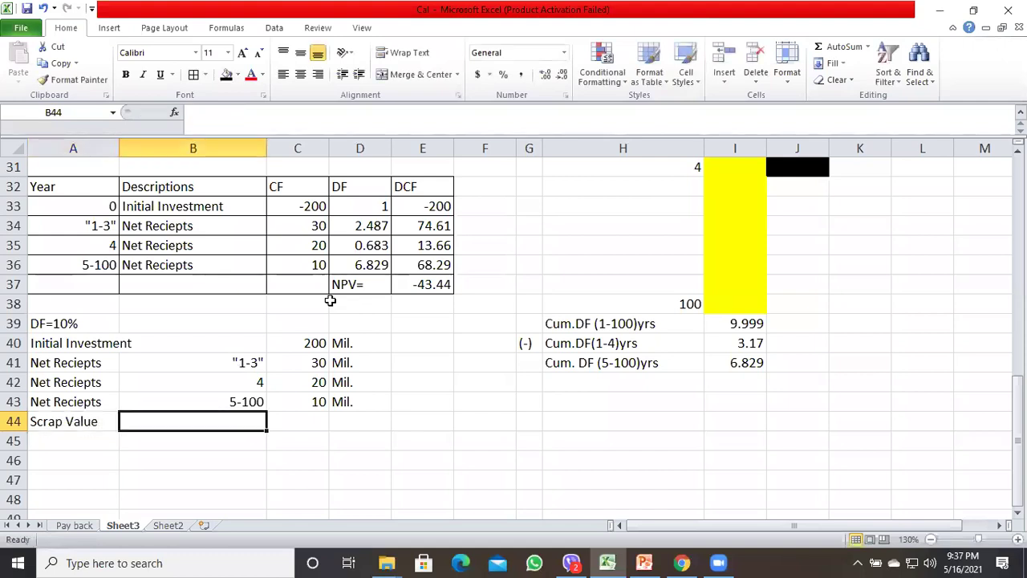
{"action": "key", "text": "Tab"}
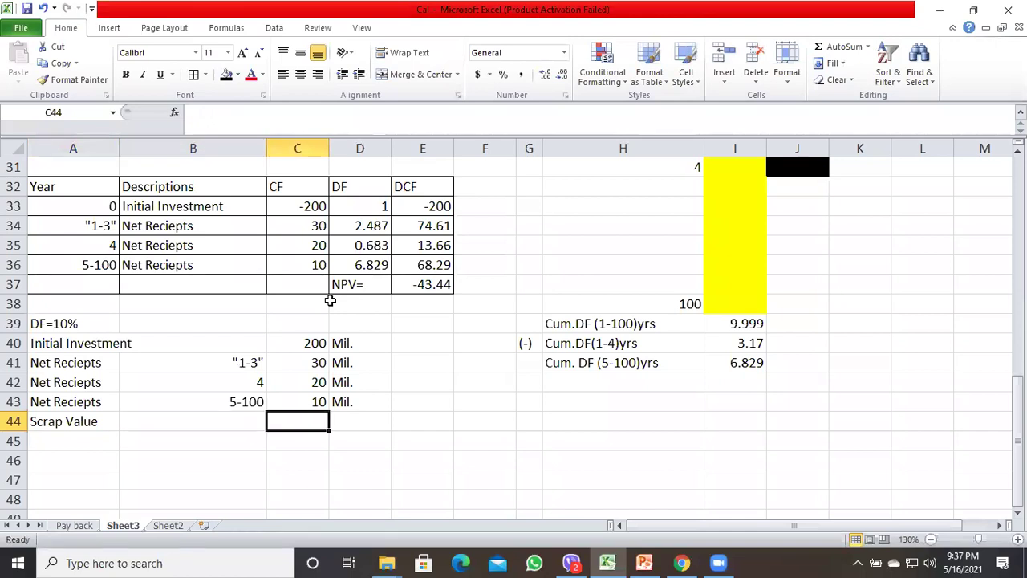
{"action": "type", "text": "25"}
{"action": "key", "text": "Tab"}
{"action": "type", "text": "Mil."}
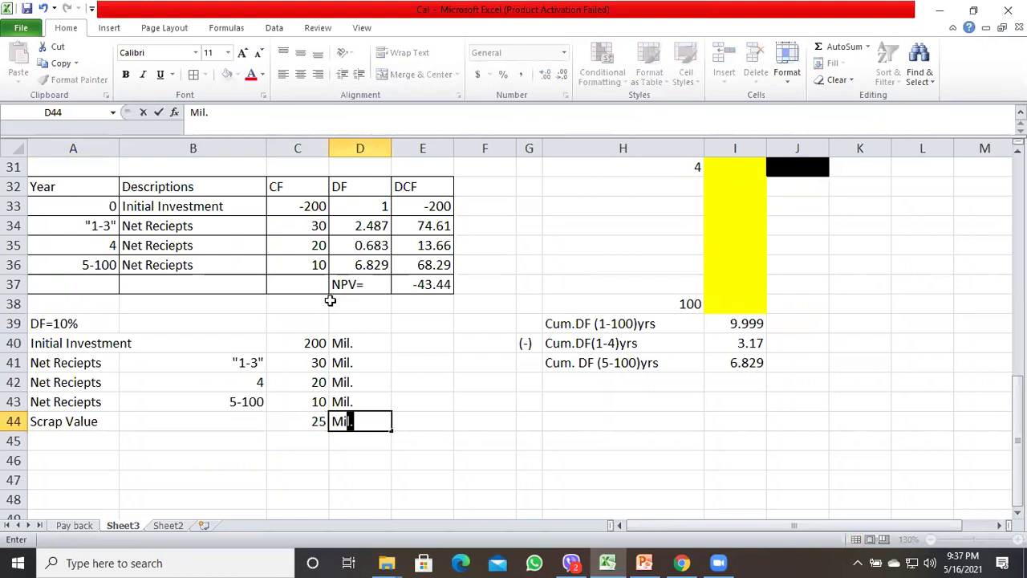
{"action": "key", "text": "Return"}
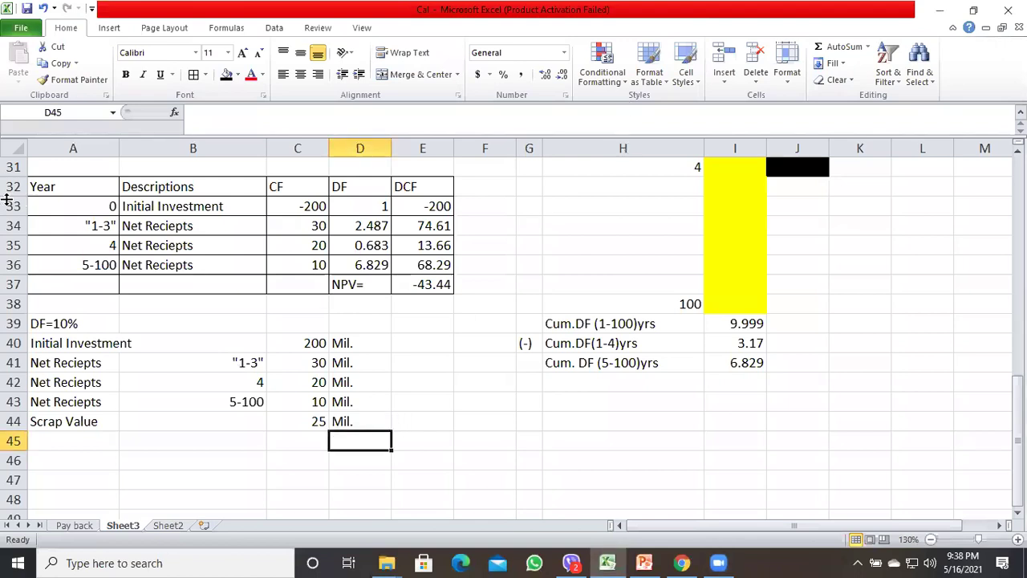
Copy the discounted cash flow table A32:E36, without its NPV row, to A46
{"action": "left_click", "coordinate": [42, 189]}
{"action": "left_click_drag", "start_coordinate": [43, 189], "coordinate": [425, 270]}
{"action": "key", "text": "ctrl+c"}
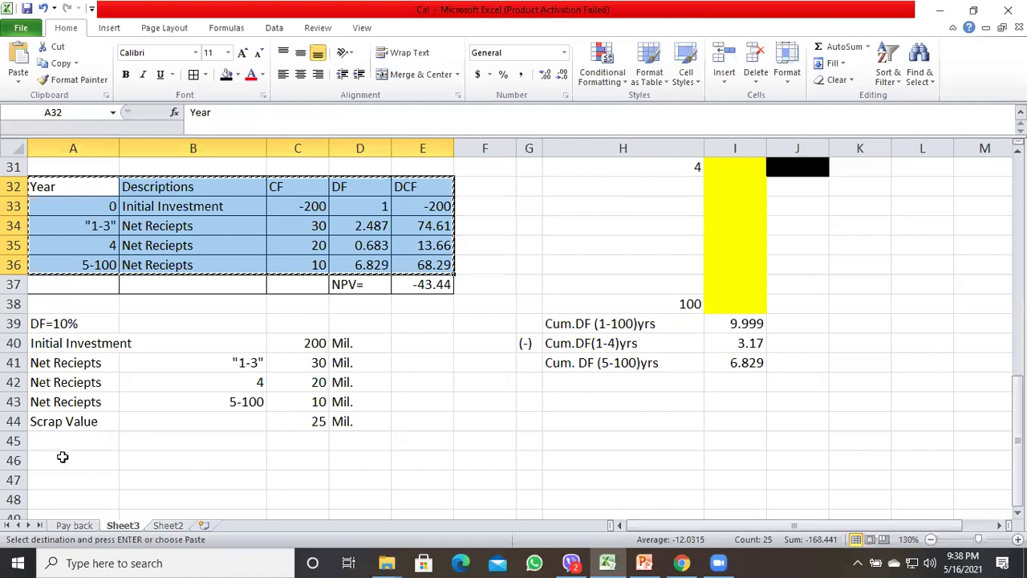
{"action": "left_click", "coordinate": [54, 462]}
{"action": "key", "text": "ctrl+v"}
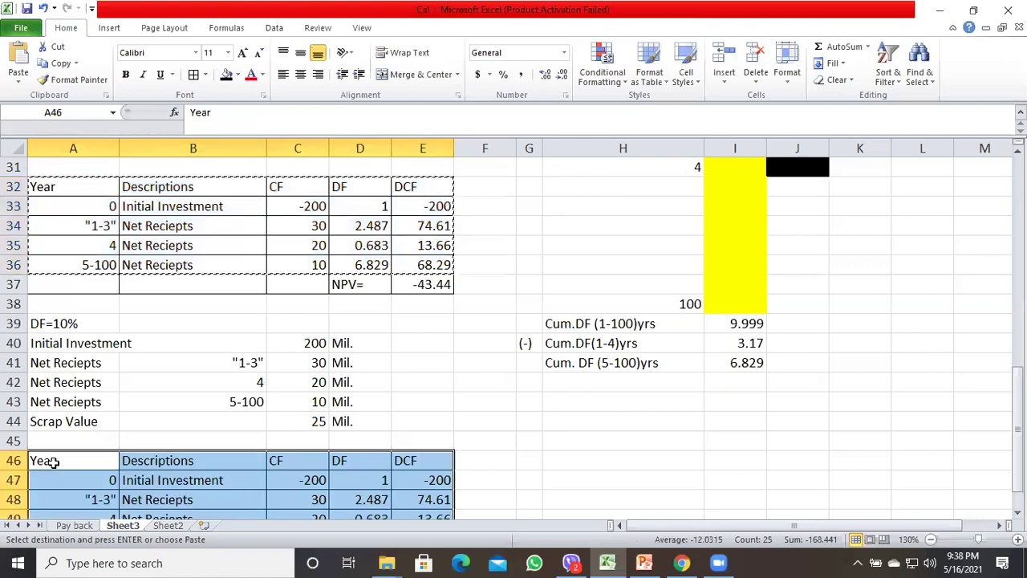
Add all borders to A51:E51 to extend the copied cash flow table by one row
{"action": "key", "text": "Down"}
{"action": "key", "text": "Down"}
{"action": "key", "text": "Down"}
{"action": "key", "text": "Down"}
{"action": "key", "text": "Down"}
{"action": "key", "text": "Down"}
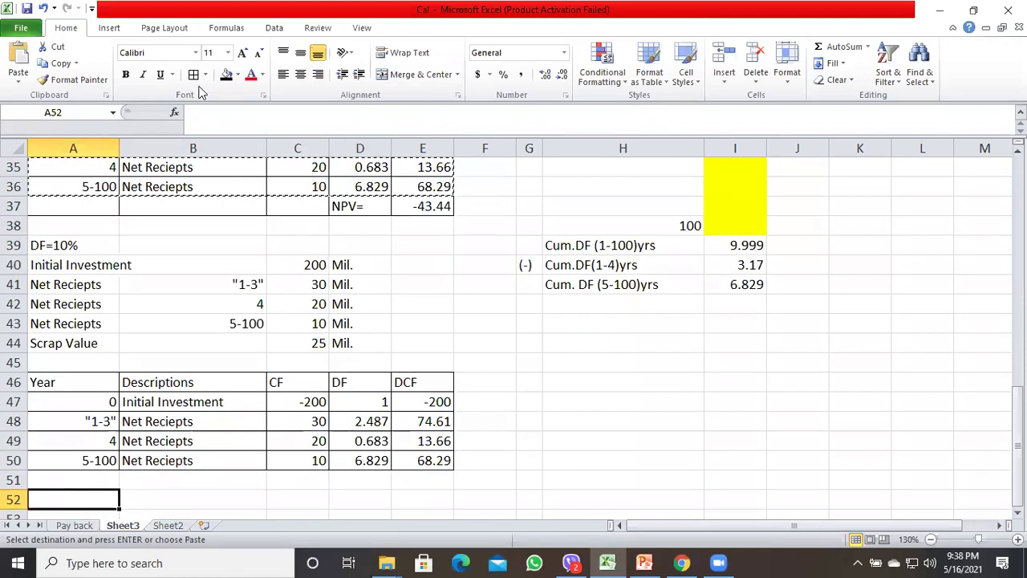
{"action": "key", "text": "Up"}
{"action": "key", "text": "shift+Right"}
{"action": "key", "text": "shift+Right"}
{"action": "key", "text": "shift+Right"}
{"action": "key", "text": "shift+Right"}
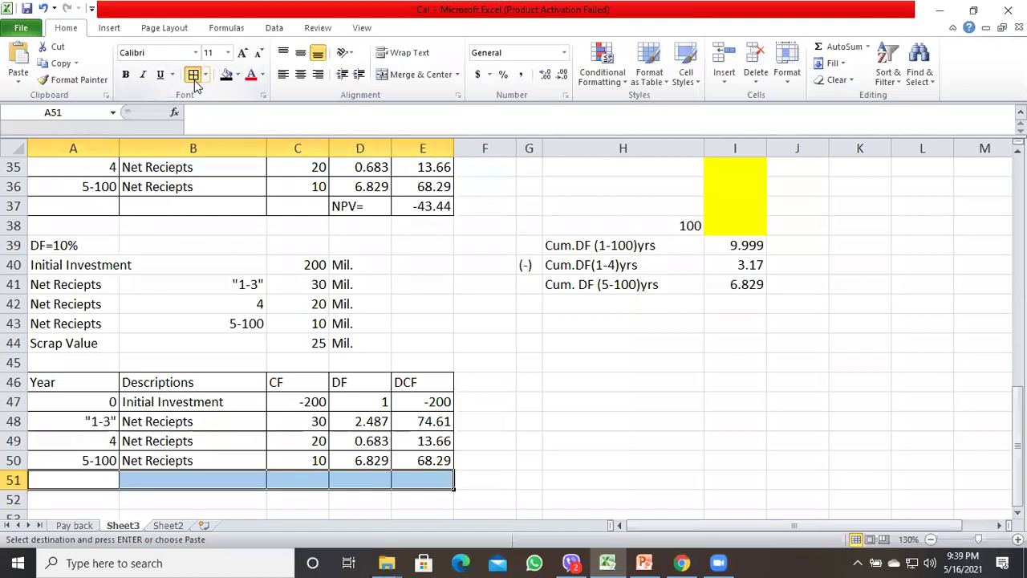
Fill row 51 of the new table with year 100, description Scrap Value and cash flow 25
{"action": "left_click", "coordinate": [83, 480]}
{"action": "type", "text": "100"}
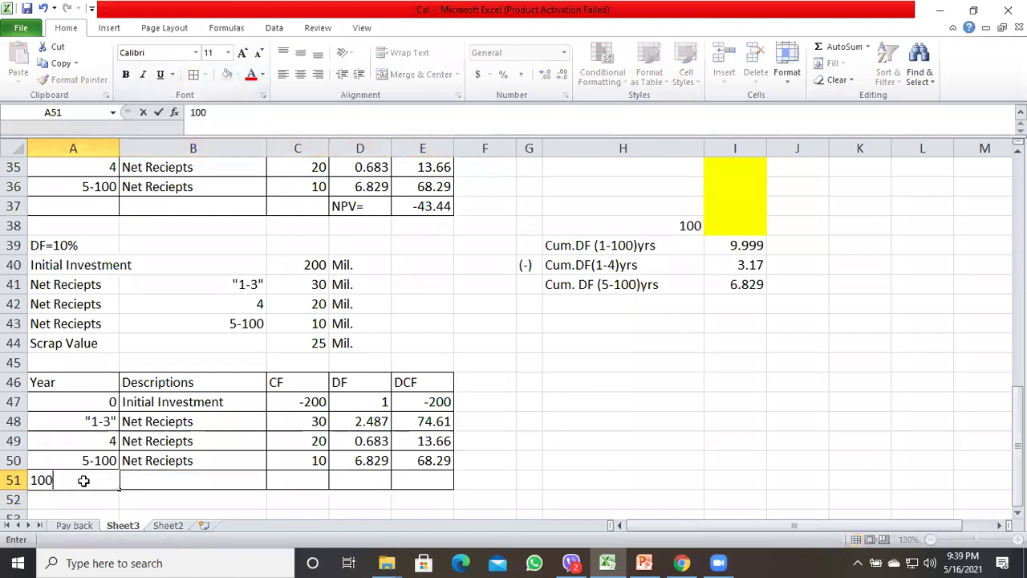
{"action": "key", "text": "Tab"}
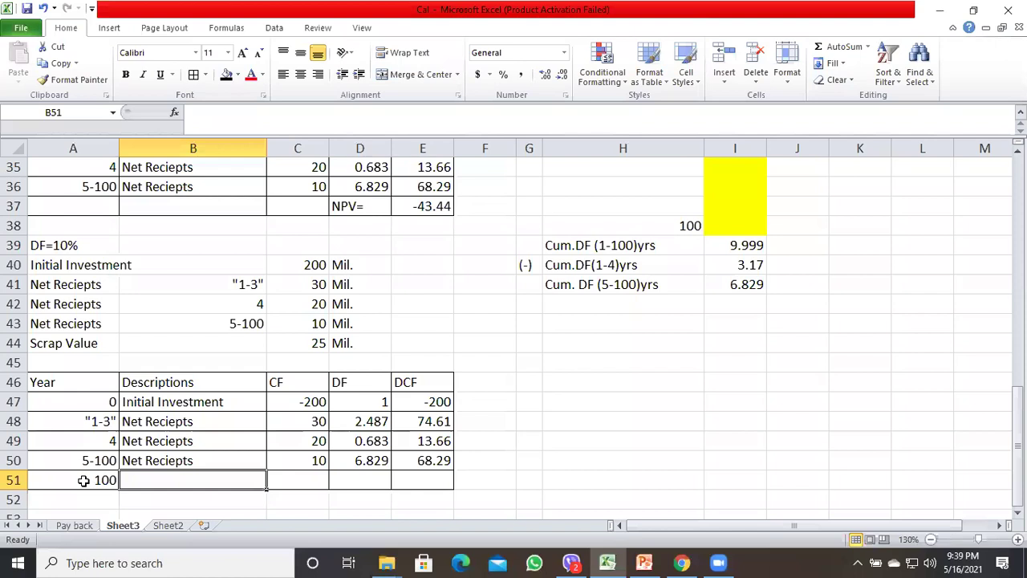
{"action": "type", "text": "Scrap Value"}
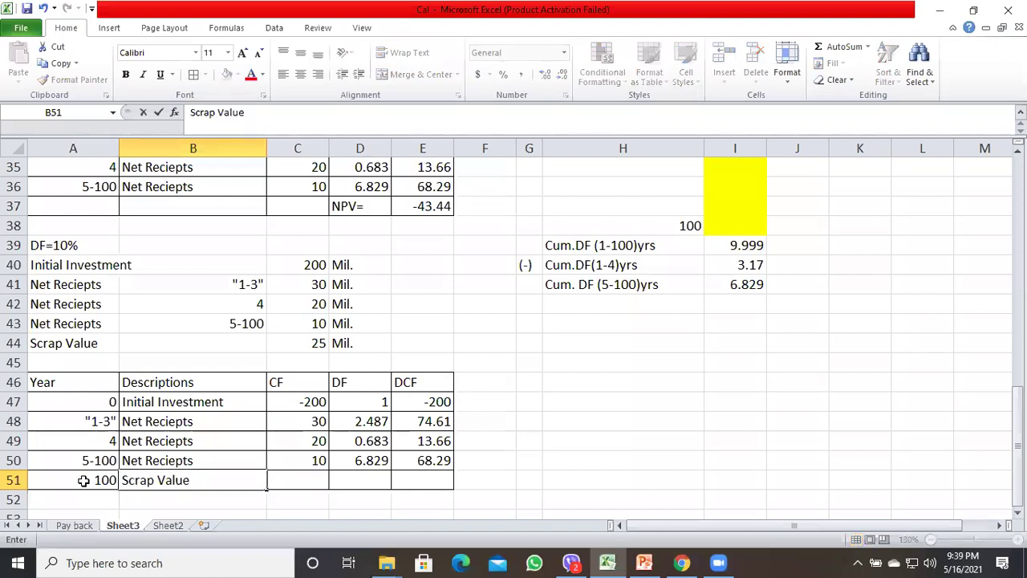
{"action": "key", "text": "Return"}
{"action": "key", "text": "Up"}
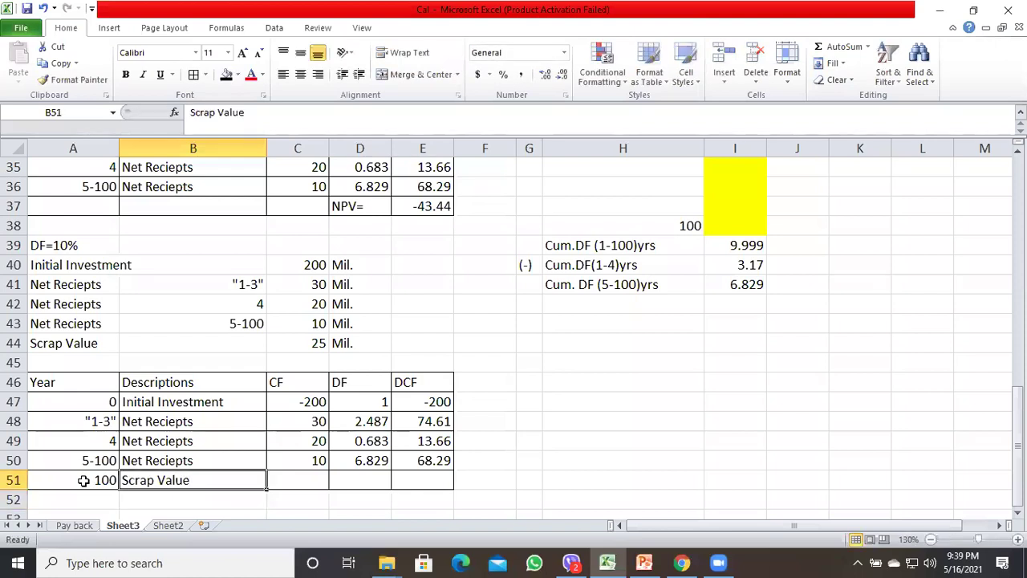
{"action": "key", "text": "Right"}
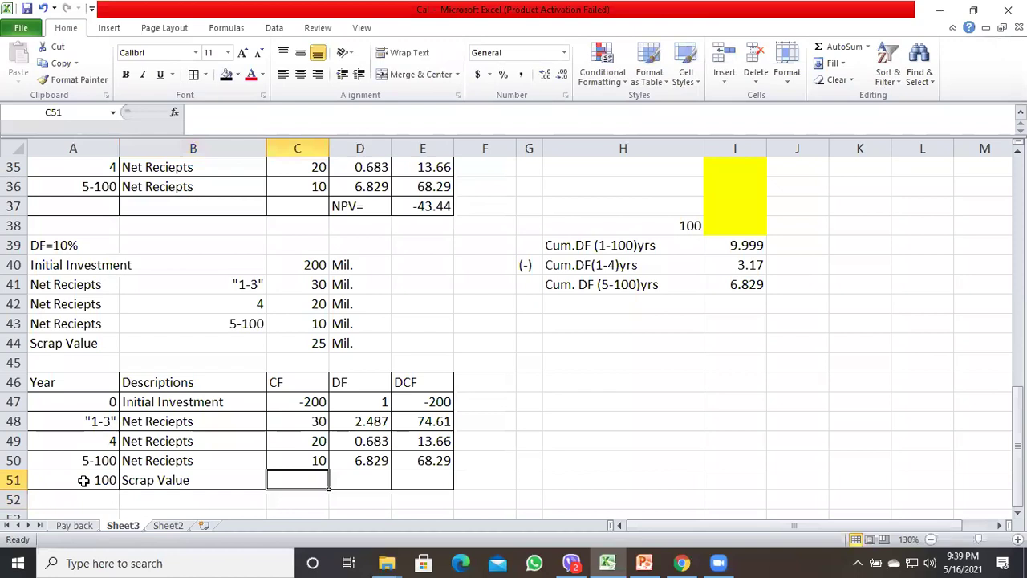
{"action": "type", "text": "2"}
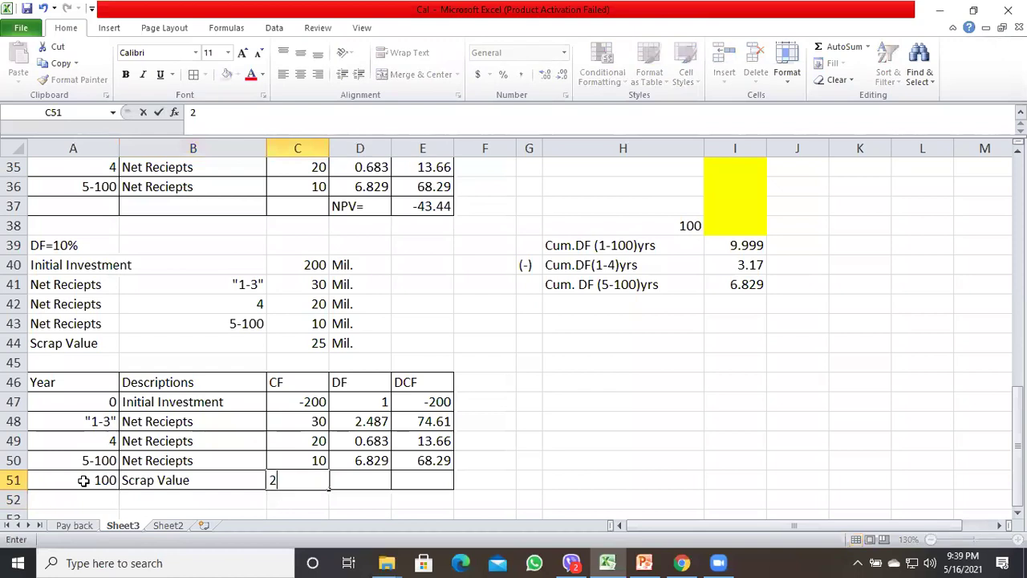
{"action": "type", "text": "5"}
{"action": "key", "text": "Right"}
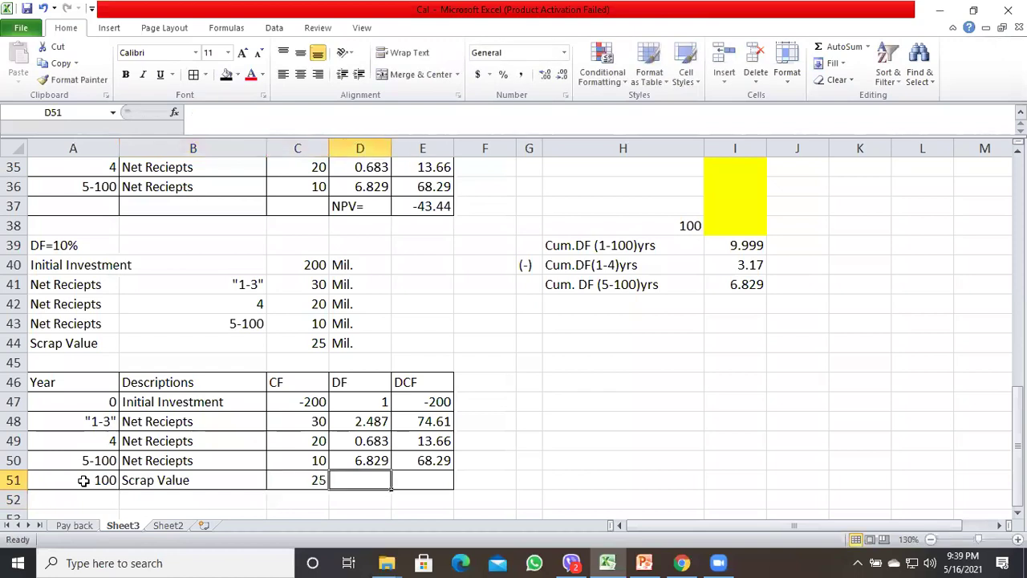
Compare the years and cash flows of the 5-100 net receipts row with the year 100 scrap value row
{"action": "key", "text": "Up"}
{"action": "key", "text": "Left"}
{"action": "key", "text": "Left"}
{"action": "key", "text": "Left"}
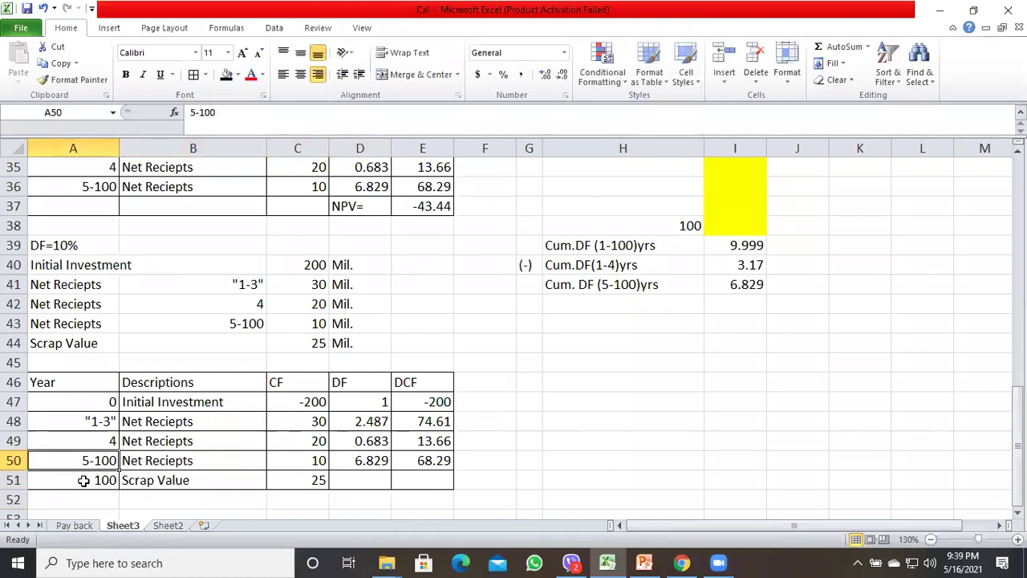
{"action": "key", "text": "Right"}
{"action": "key", "text": "Right"}
{"action": "key", "text": "Down"}
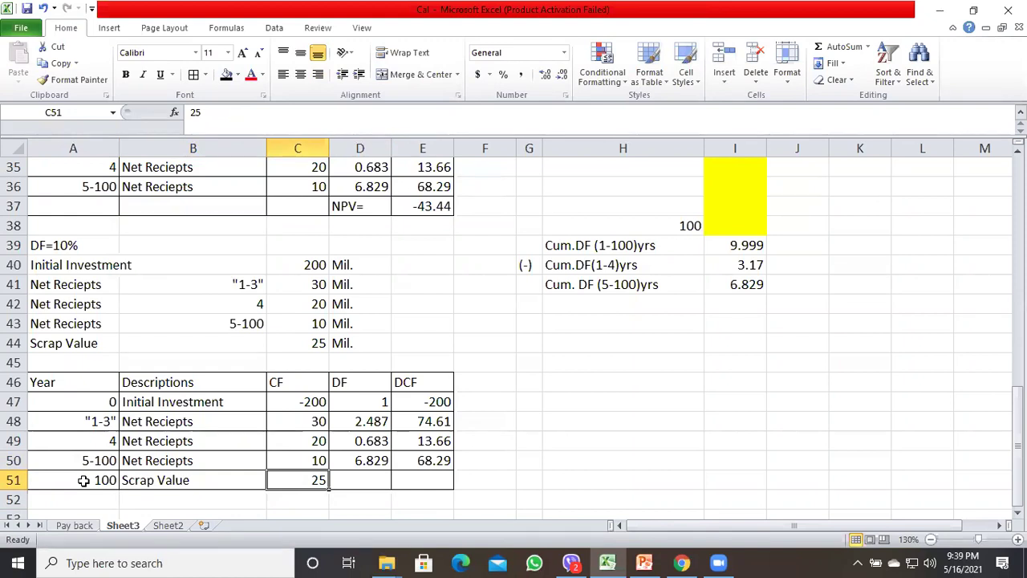
{"action": "key", "text": "Up"}
{"action": "key", "text": "Left"}
{"action": "key", "text": "Left"}
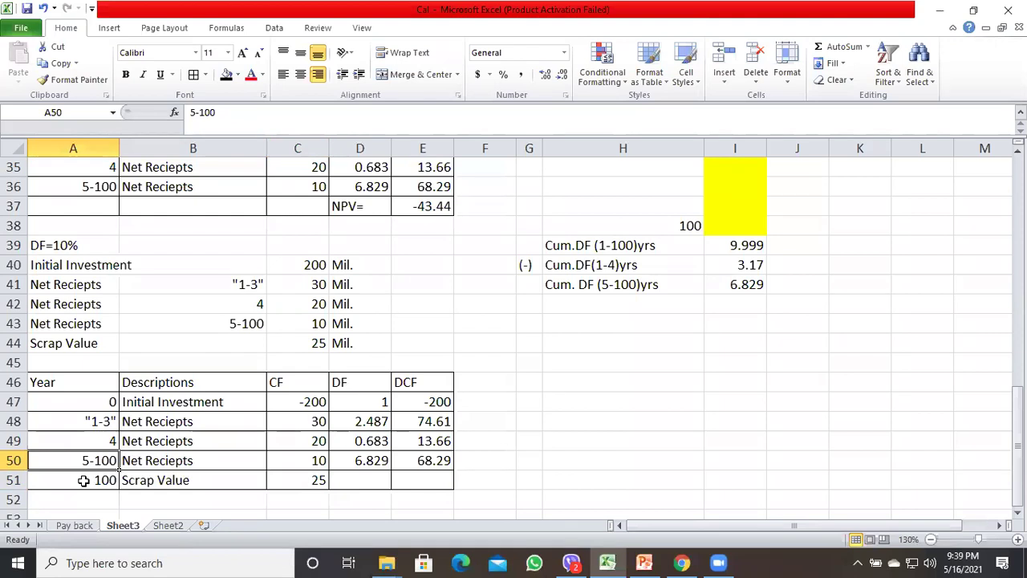
{"action": "key", "text": "Right"}
{"action": "key", "text": "Right"}
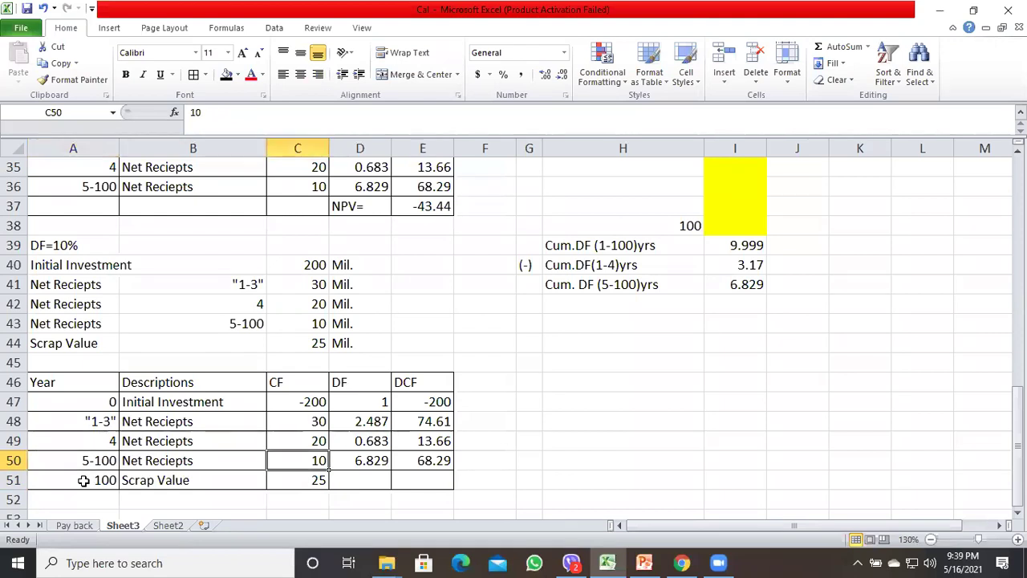
Review the year, description and cash flow entries of the scrap value row in the new table
{"action": "key", "text": "Down"}
{"action": "key", "text": "Left"}
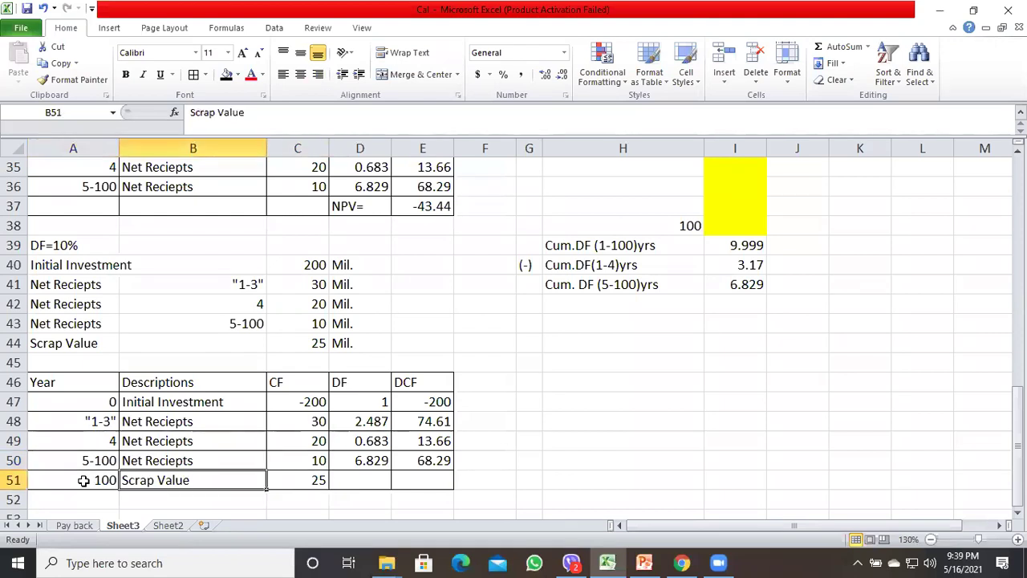
{"action": "key", "text": "Right"}
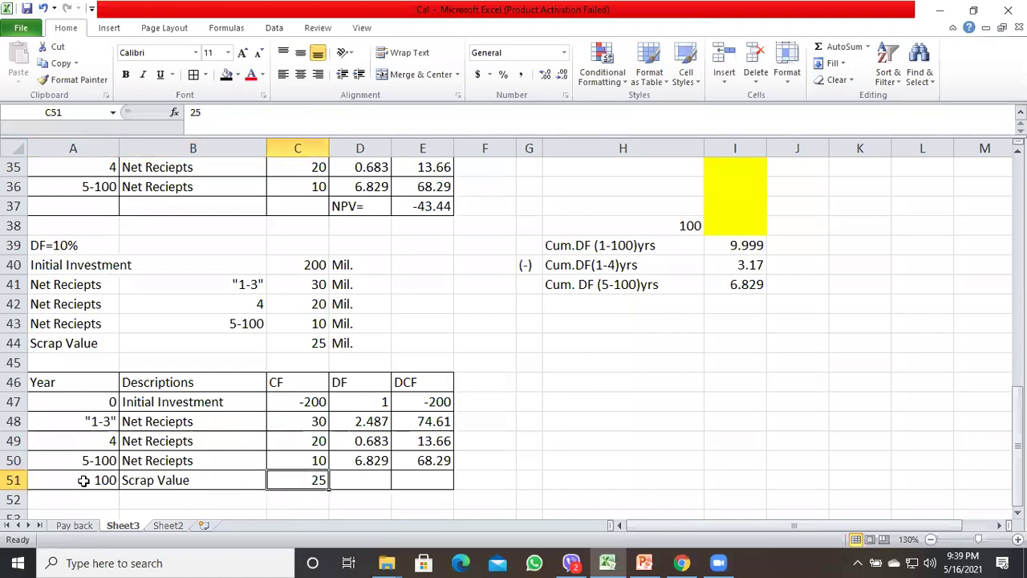
{"action": "key", "text": "Up"}
{"action": "key", "text": "Down"}
{"action": "left_click", "coordinate": [83, 480]}
Set the number of years n in H11 on Sheet2 to 100 for the single-year discount factor
{"action": "left_click", "coordinate": [169, 527]}
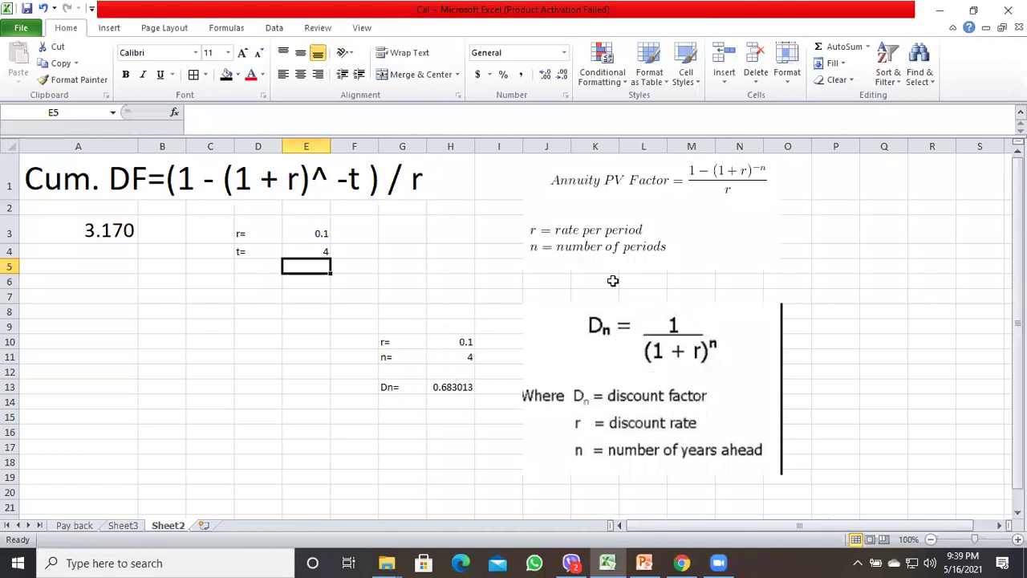
{"action": "left_click", "coordinate": [441, 358]}
{"action": "type", "text": "100"}
{"action": "key", "text": "Return"}
Append +1 to the Dn formula in H13 on Sheet2, making it =1/((1+H10)^H11)+1
{"action": "left_click", "coordinate": [446, 387]}
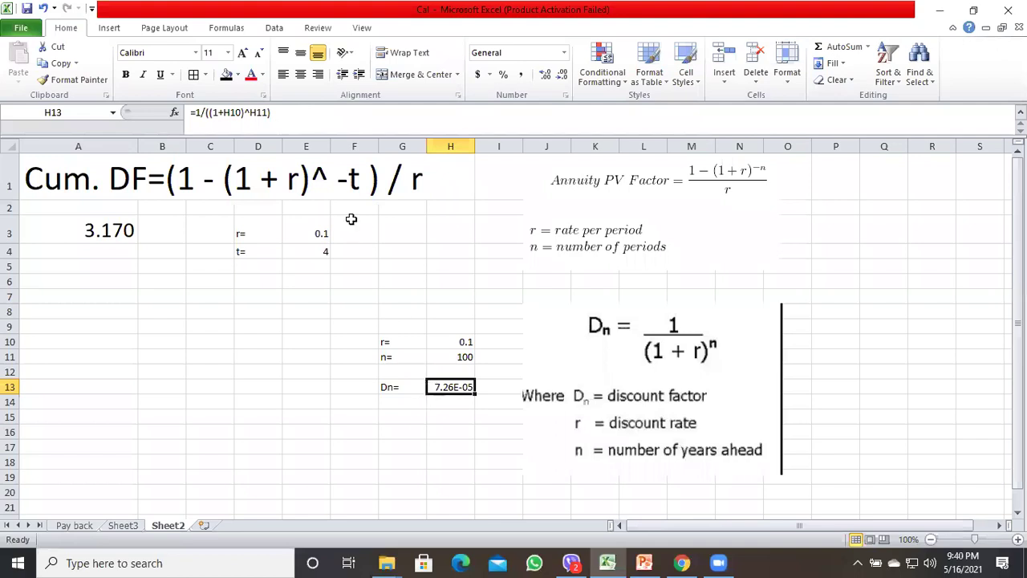
{"action": "left_click", "coordinate": [305, 116]}
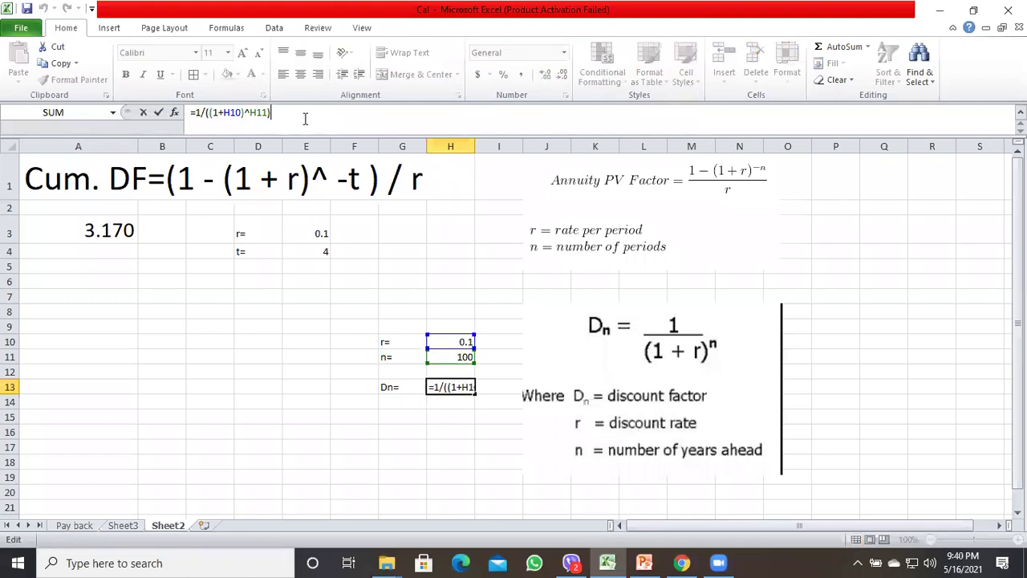
{"action": "type", "text": "+1"}
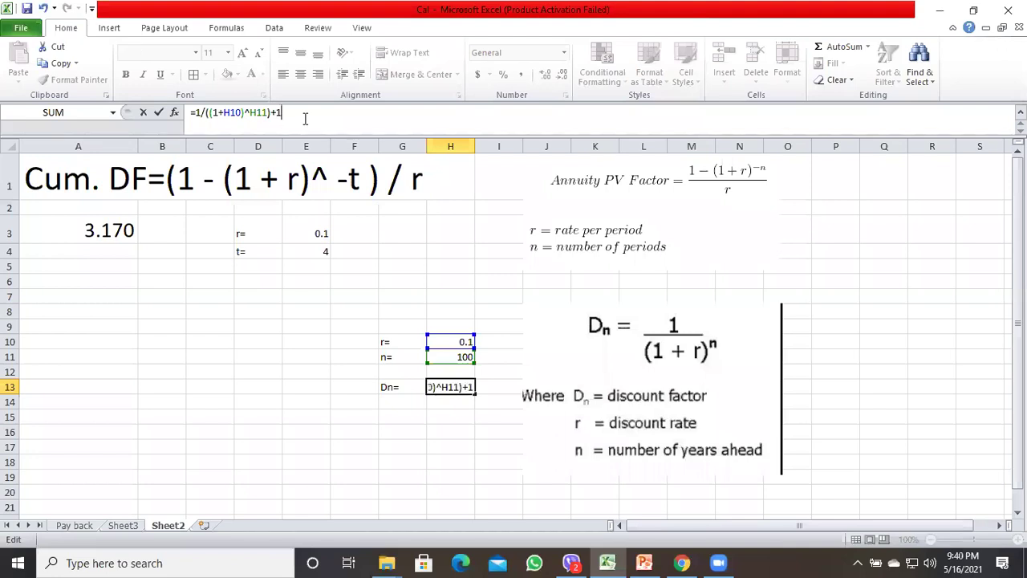
{"action": "key", "text": "Return"}
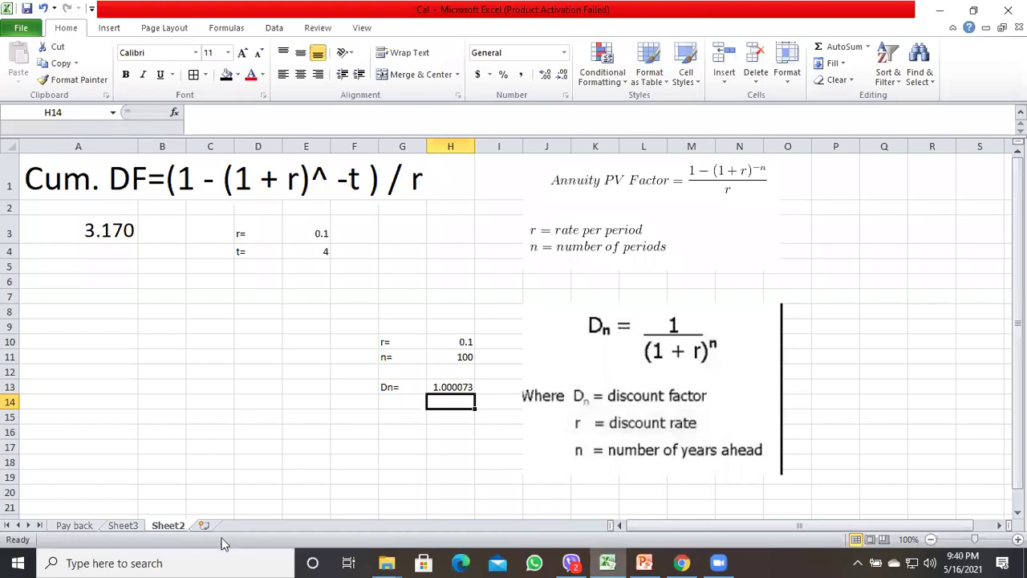
Enter 0.00073 as the discount factor of the scrap value row in D51 on Sheet3
{"action": "left_click", "coordinate": [124, 527]}
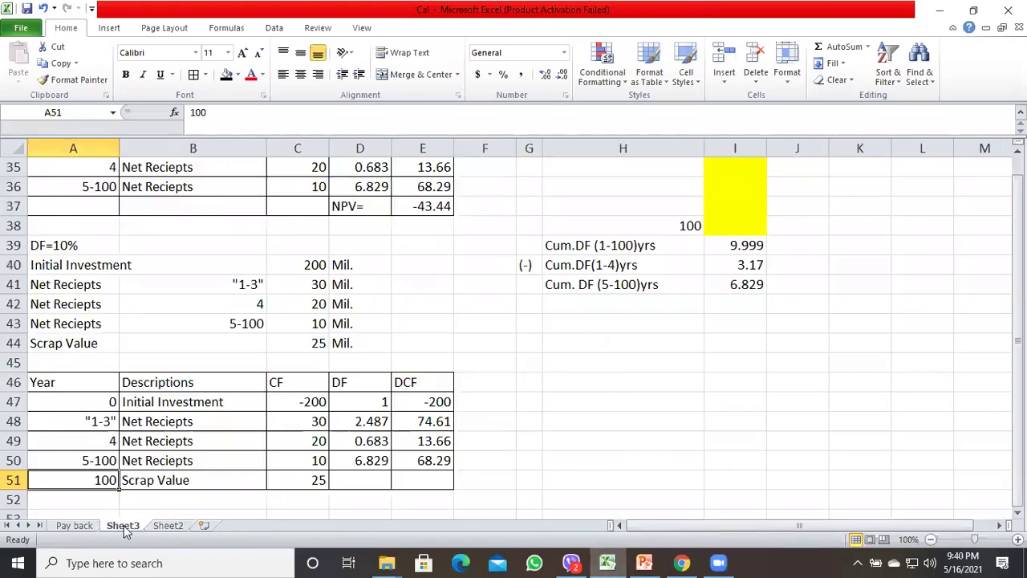
{"action": "left_click", "coordinate": [339, 483]}
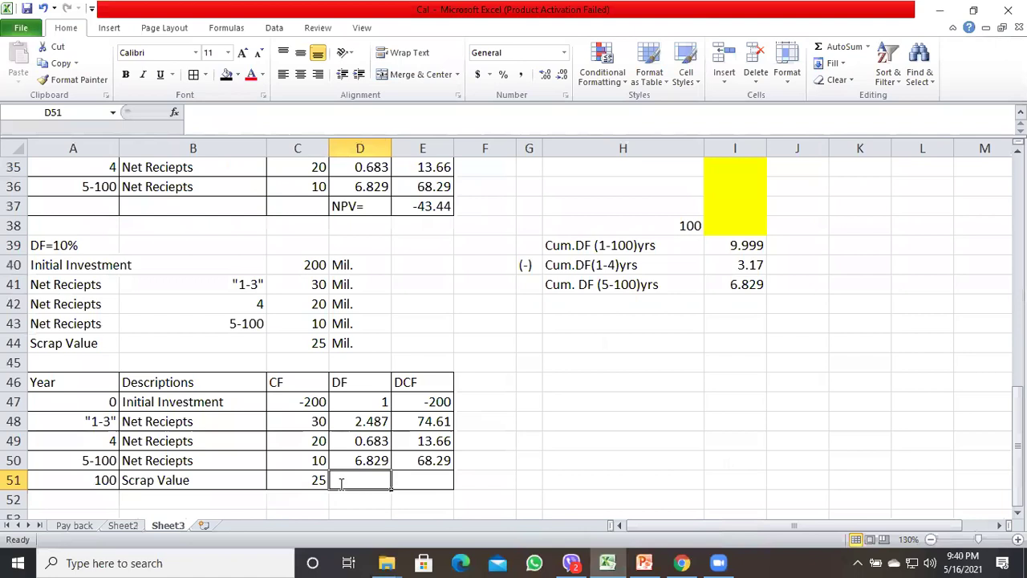
{"action": "type", "text": "0.000"}
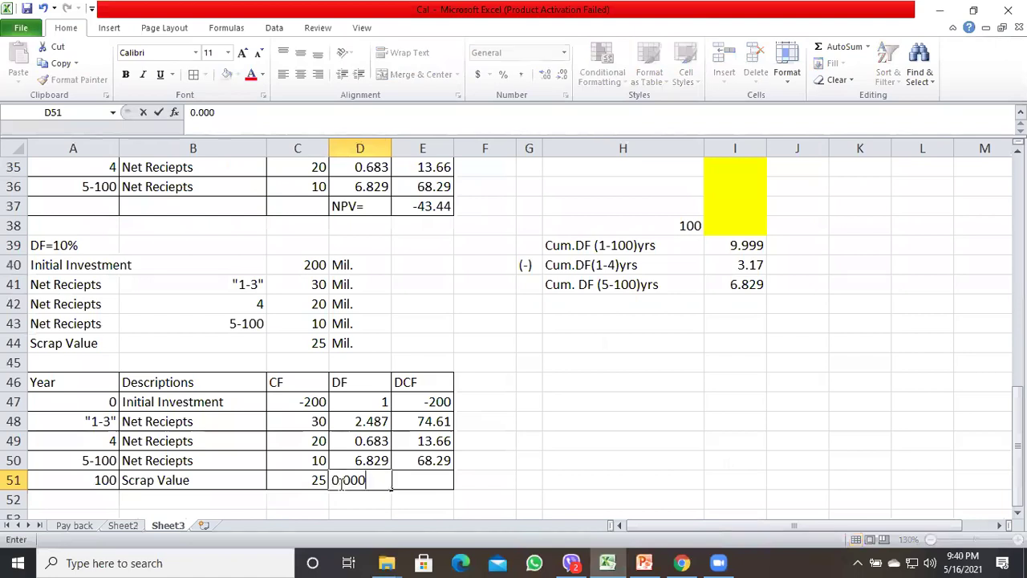
{"action": "type", "text": "73"}
{"action": "key", "text": "Return"}
{"action": "left_click", "coordinate": [533, 454]}
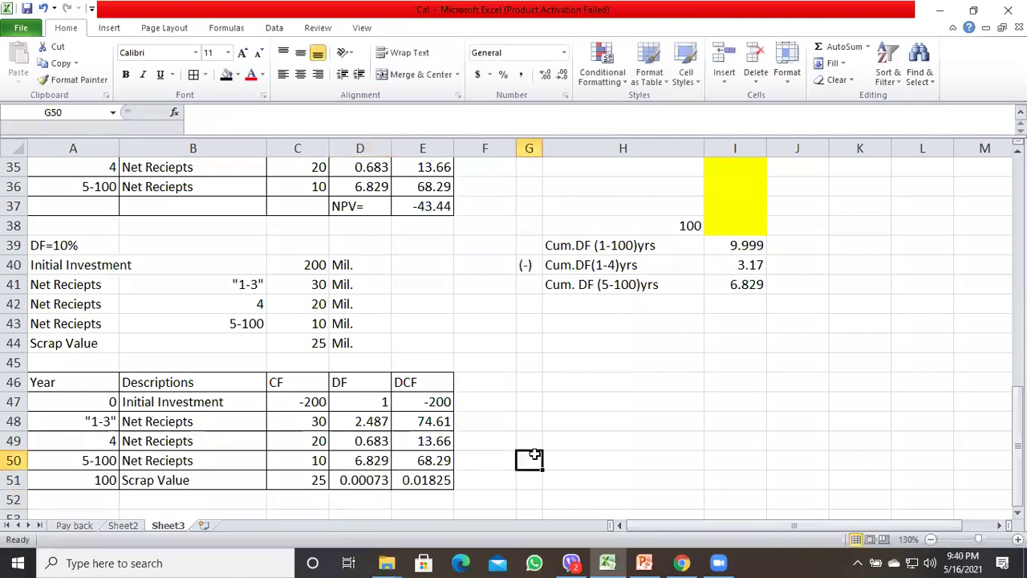
Total the discounted cash flows E47:E51 with a SUM formula in E52
{"action": "key", "text": "Left"}
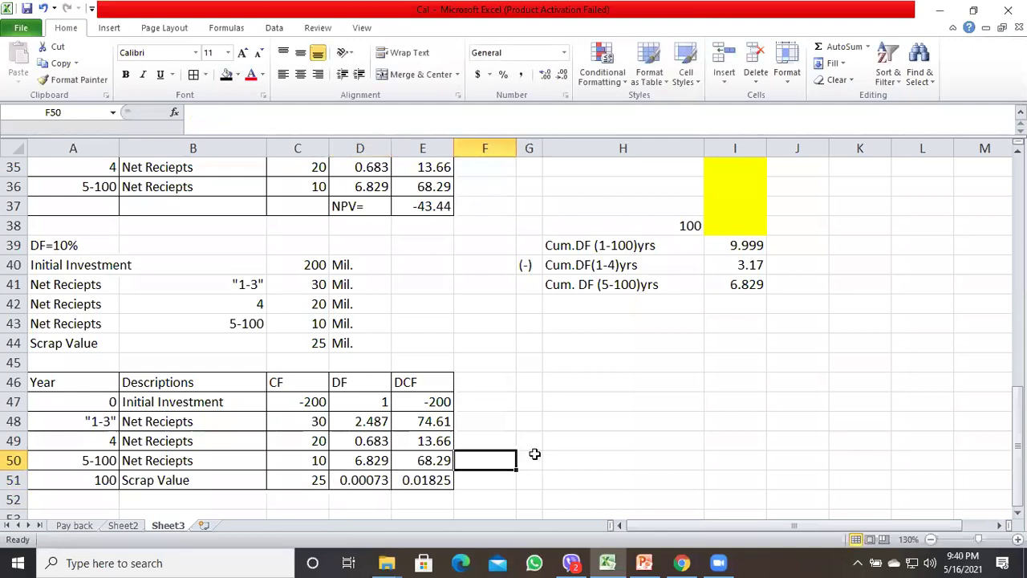
{"action": "key", "text": "Down"}
{"action": "key", "text": "Down"}
{"action": "key", "text": "Left"}
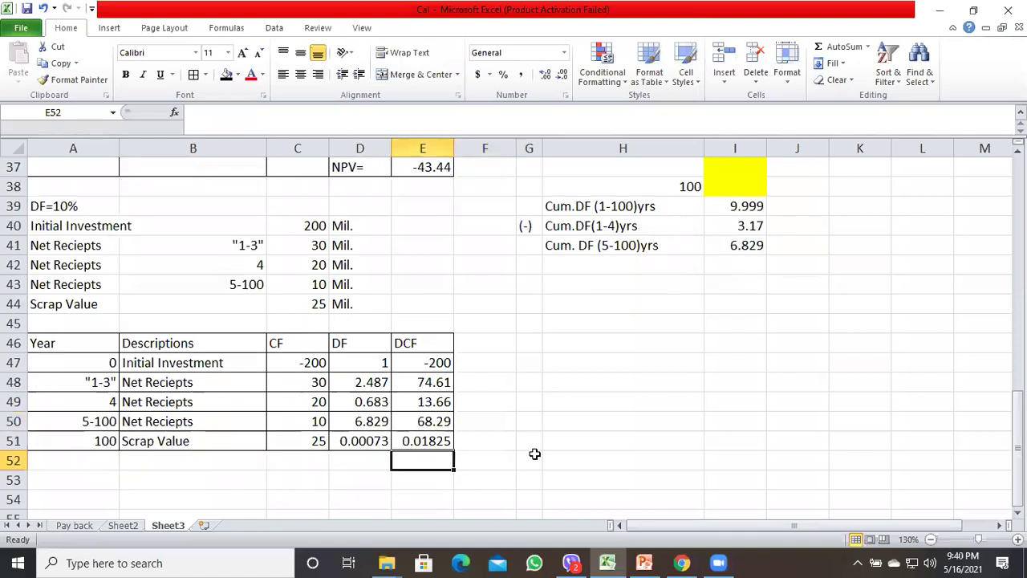
{"action": "type", "text": "="}
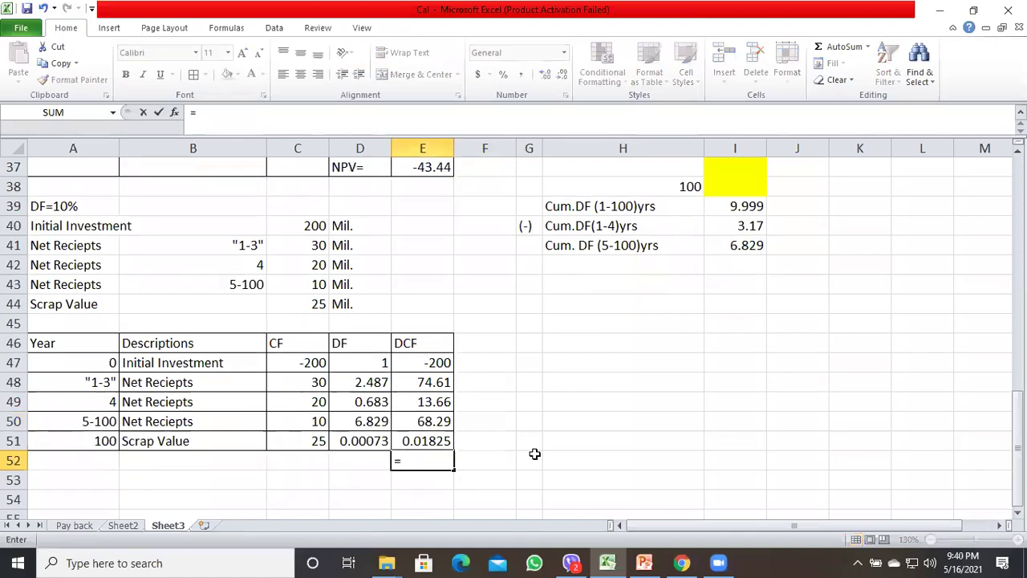
{"action": "type", "text": "sum"}
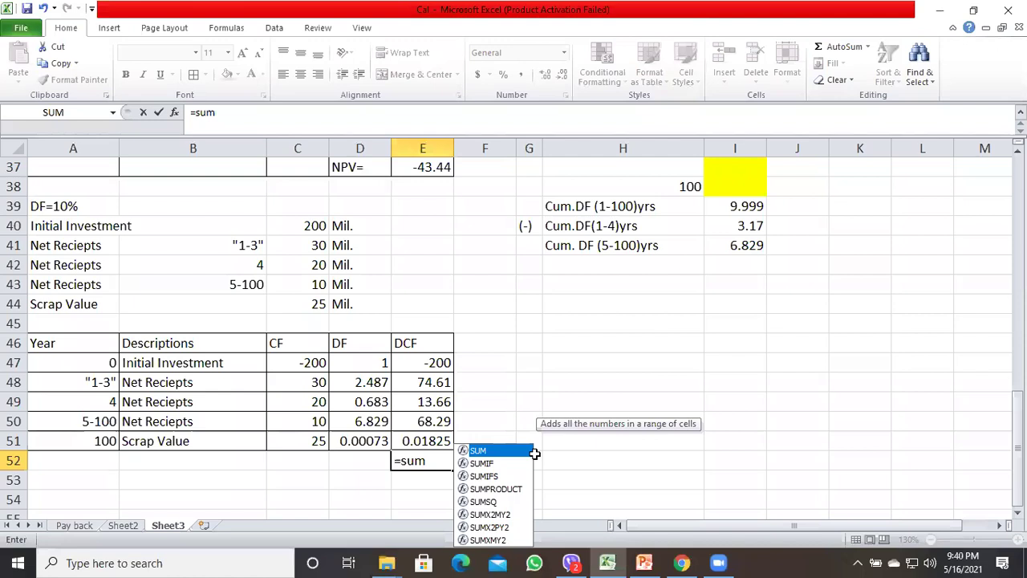
{"action": "type", "text": "("}
{"action": "left_click_drag", "start_coordinate": [421, 361], "coordinate": [422, 440]}
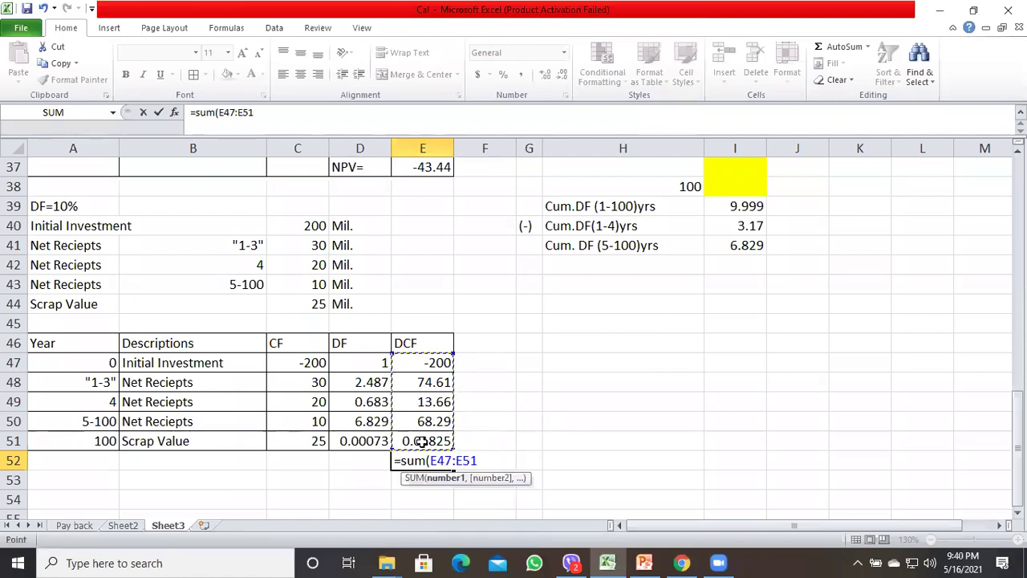
{"action": "key", "text": "Return"}
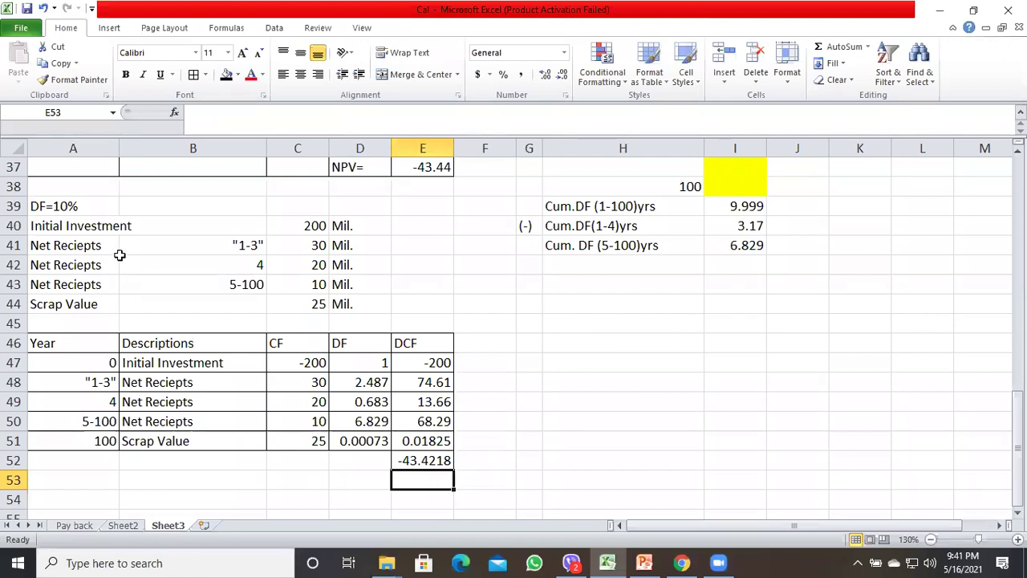
Add all borders to the discounted cash flow total in E52
{"action": "left_click_drag", "start_coordinate": [39, 206], "coordinate": [338, 308]}
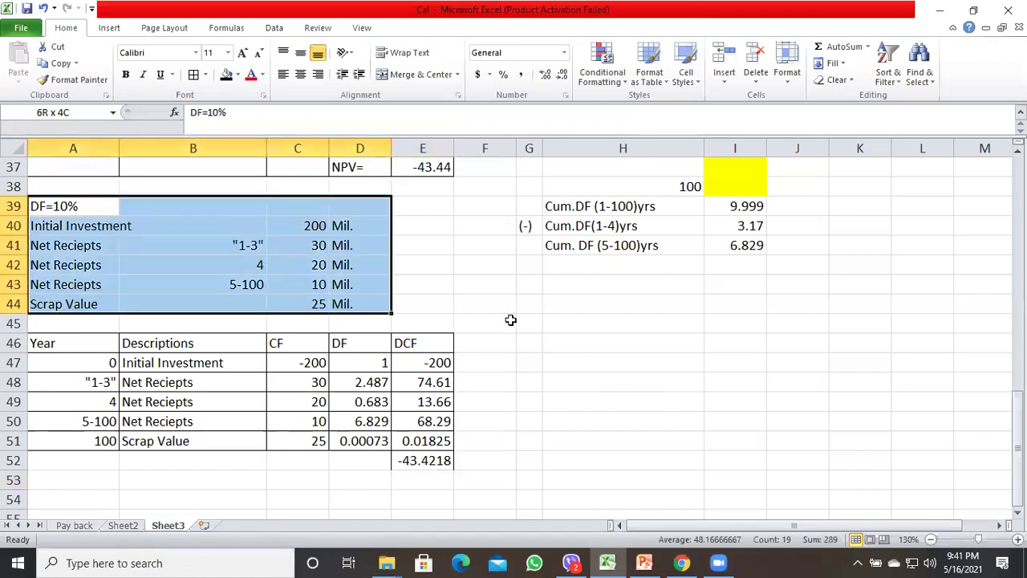
{"action": "left_click", "coordinate": [507, 321]}
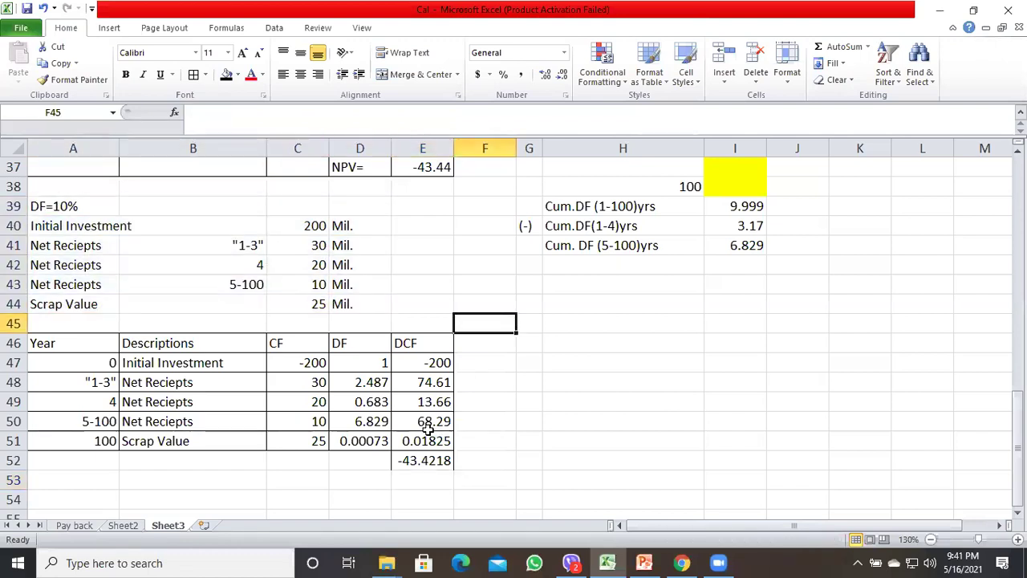
{"action": "left_click", "coordinate": [407, 464]}
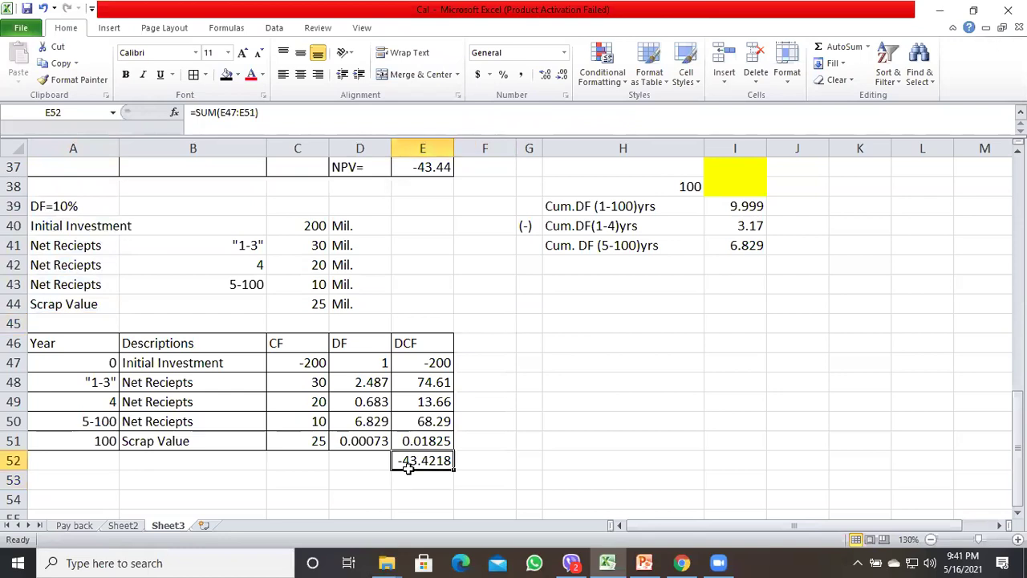
{"action": "left_click", "coordinate": [193, 74]}
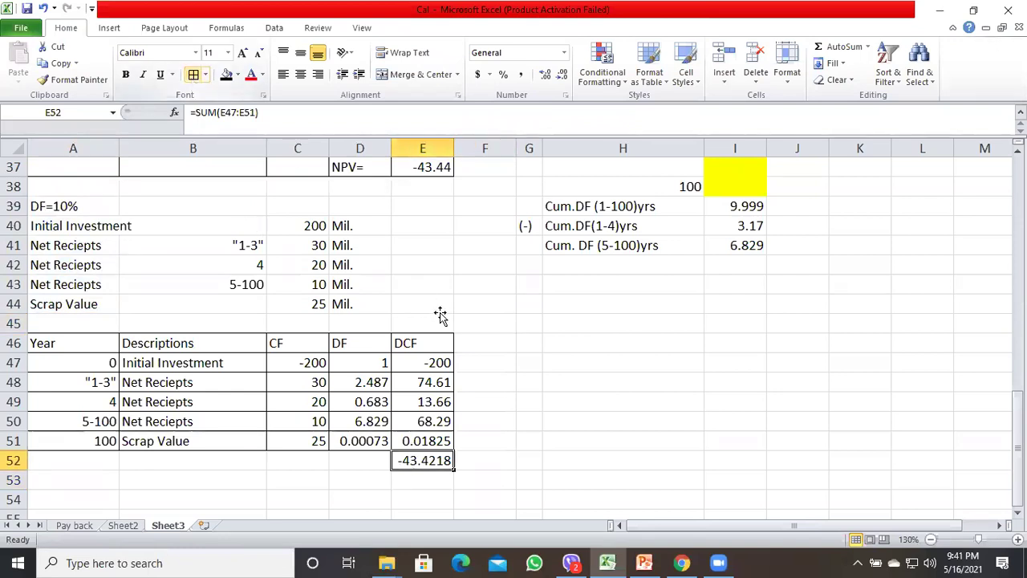
Review the 10% discounted cash flow tables on Sheet3 from the first one down to the scrap value table
{"action": "key", "text": "ctrl+Up"}
{"action": "key", "text": "ctrl+Up"}
{"action": "key", "text": "ctrl+Up"}
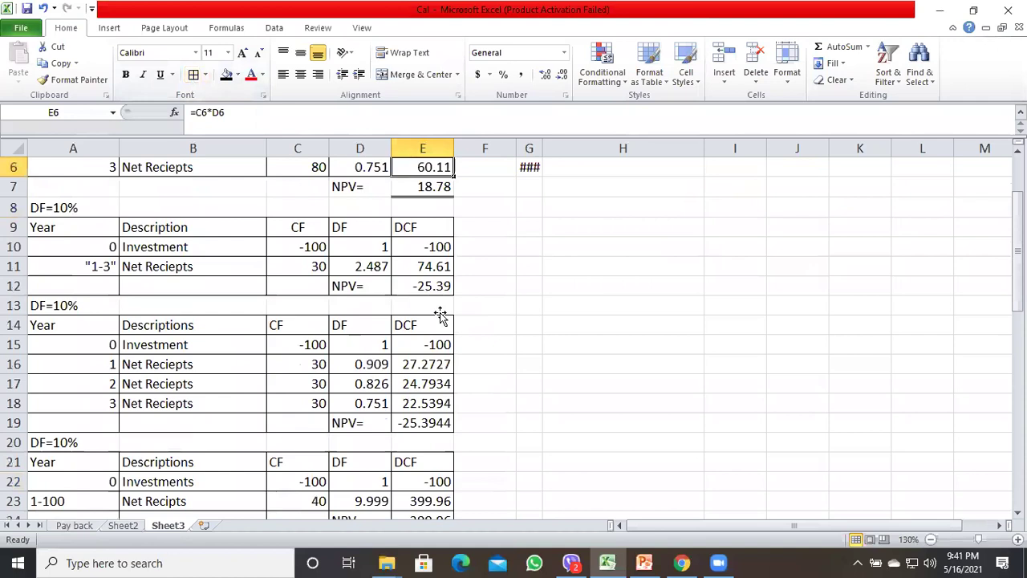
{"action": "key", "text": "ctrl+Up"}
{"action": "key", "text": "ctrl+Up"}
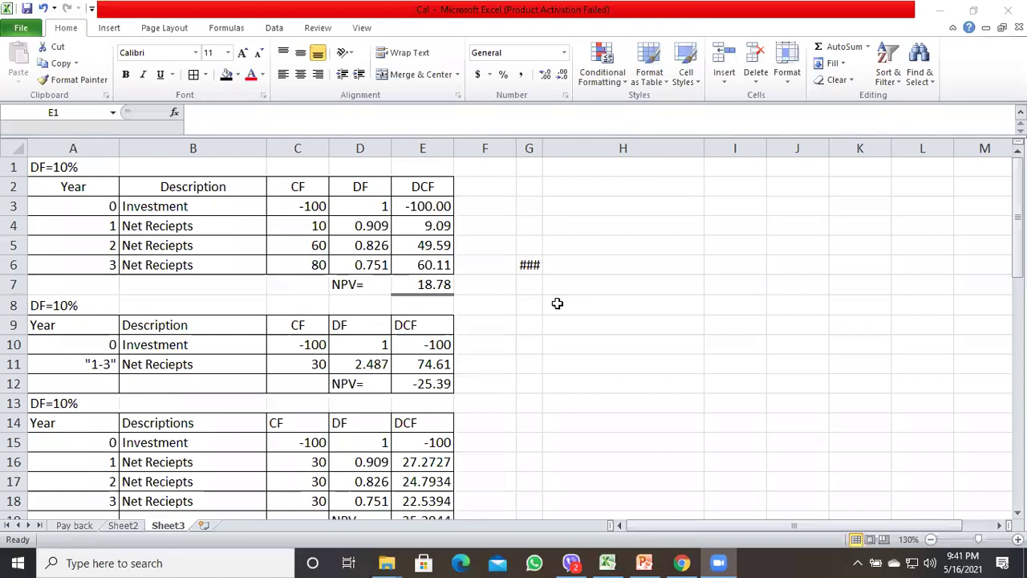
{"action": "key", "text": "Down"}
{"action": "key", "text": "Down"}
{"action": "key", "text": "Down"}
{"action": "key", "text": "Down"}
{"action": "key", "text": "Down"}
{"action": "key", "text": "Down"}
{"action": "key", "text": "Down"}
{"action": "key", "text": "Down"}
{"action": "key", "text": "Down"}
{"action": "key", "text": "Down"}
{"action": "key", "text": "Down"}
{"action": "key", "text": "Down"}
{"action": "key", "text": "Down"}
{"action": "key", "text": "Down"}
{"action": "key", "text": "Down"}
{"action": "key", "text": "Down"}
{"action": "key", "text": "Down"}
{"action": "key", "text": "Down"}
{"action": "key", "text": "Down"}
{"action": "key", "text": "Down"}
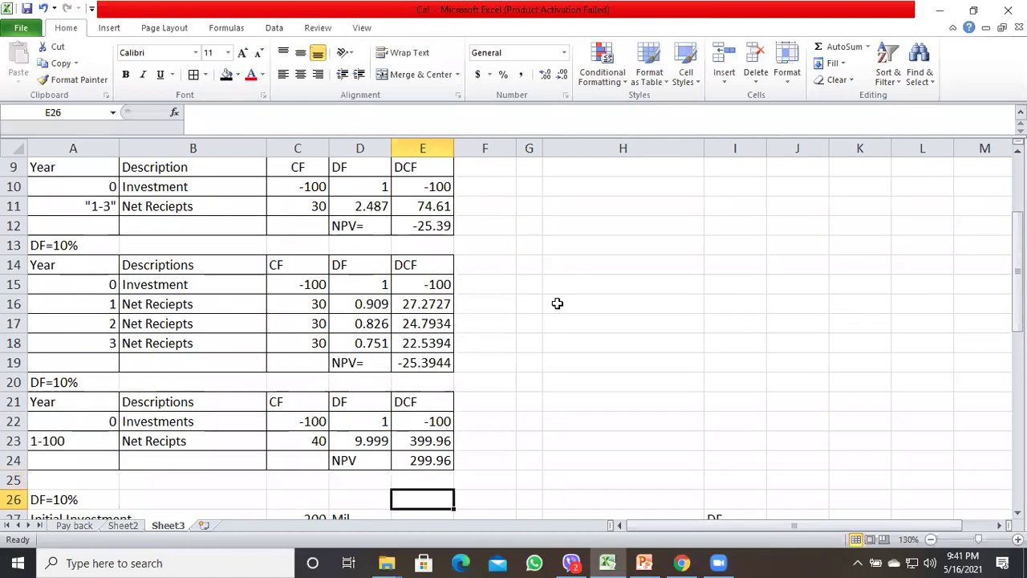
{"action": "scroll", "coordinate": [216, 461], "scroll_direction": "down", "scroll_amount": 10}
Examine the year, cash flow and discount factor of the scrap value row and the year 4 cash flow
{"action": "left_click", "coordinate": [217, 462]}
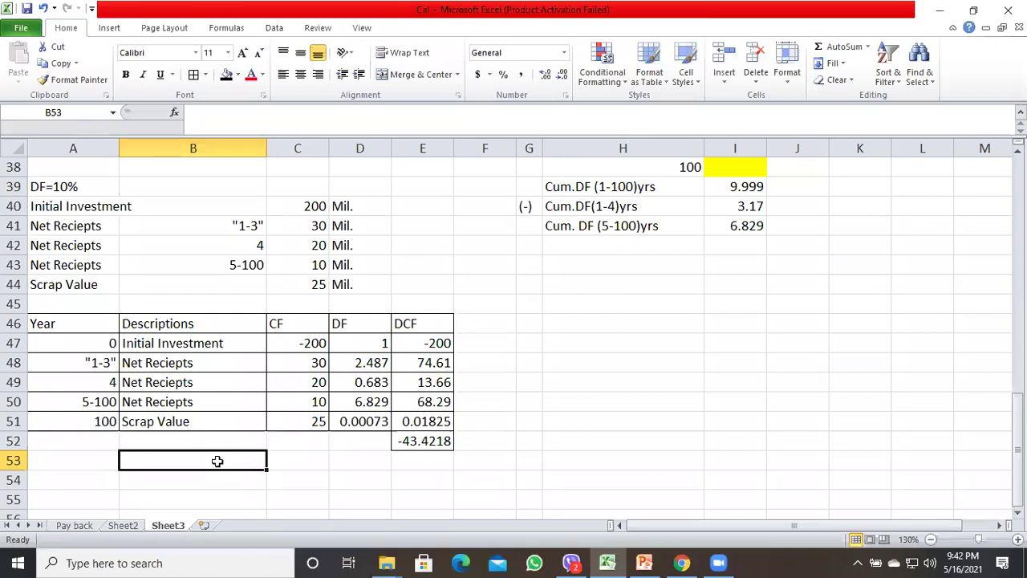
{"action": "key", "text": "Down"}
{"action": "key", "text": "Up"}
{"action": "key", "text": "Up"}
{"action": "key", "text": "Up"}
{"action": "key", "text": "Right"}
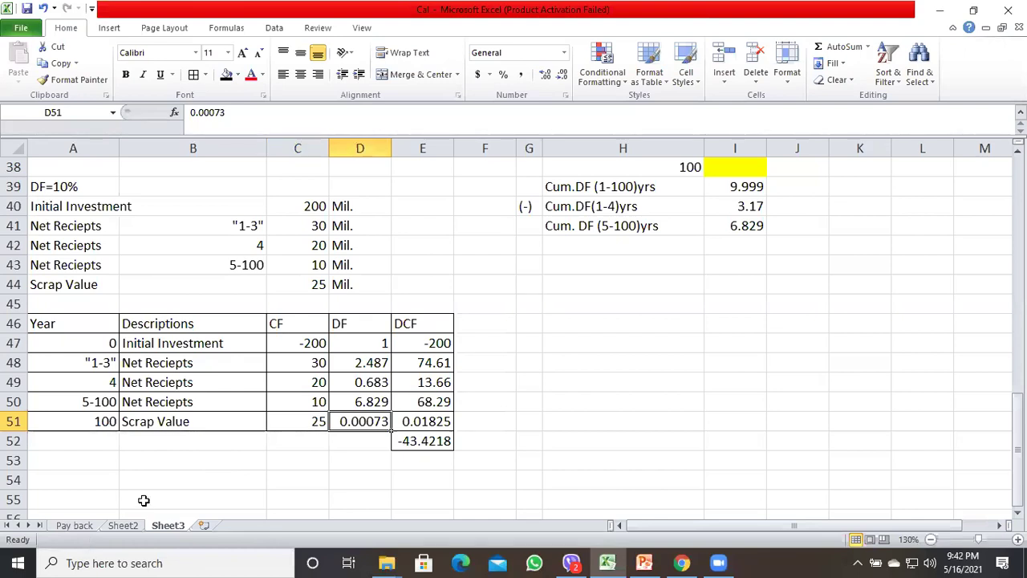
{"action": "key", "text": "Left"}
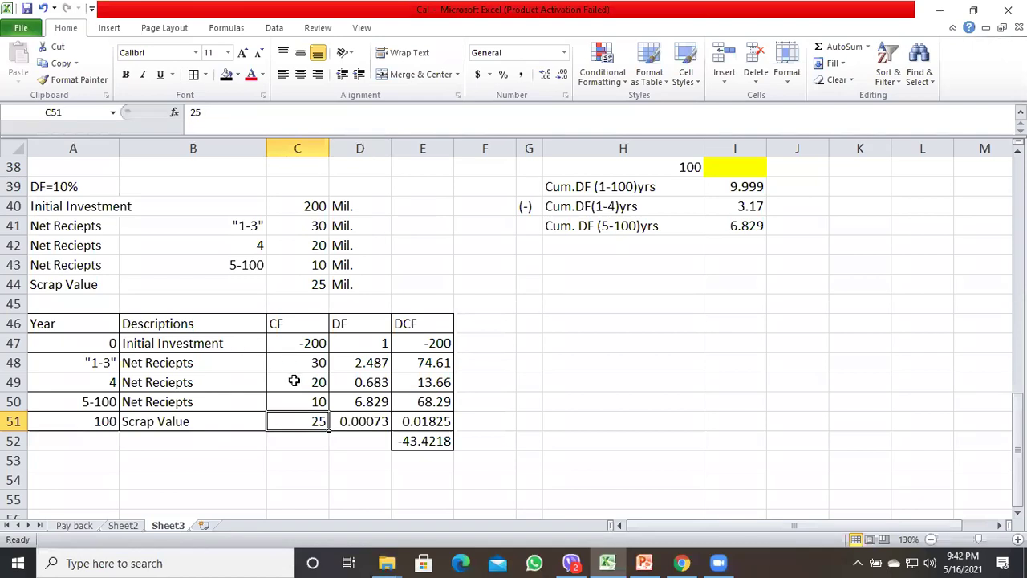
{"action": "left_click", "coordinate": [295, 381]}
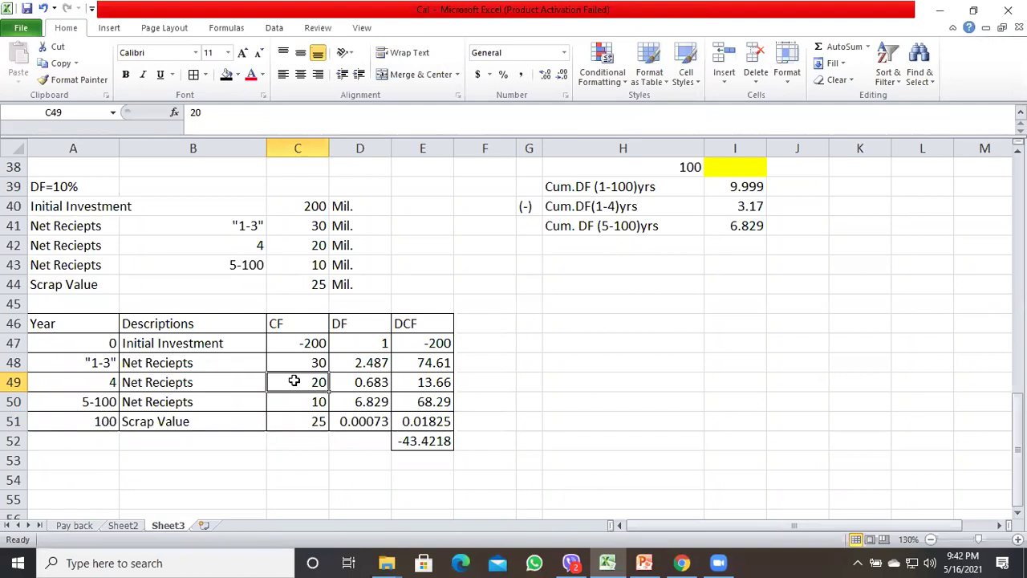
{"action": "left_click", "coordinate": [82, 421]}
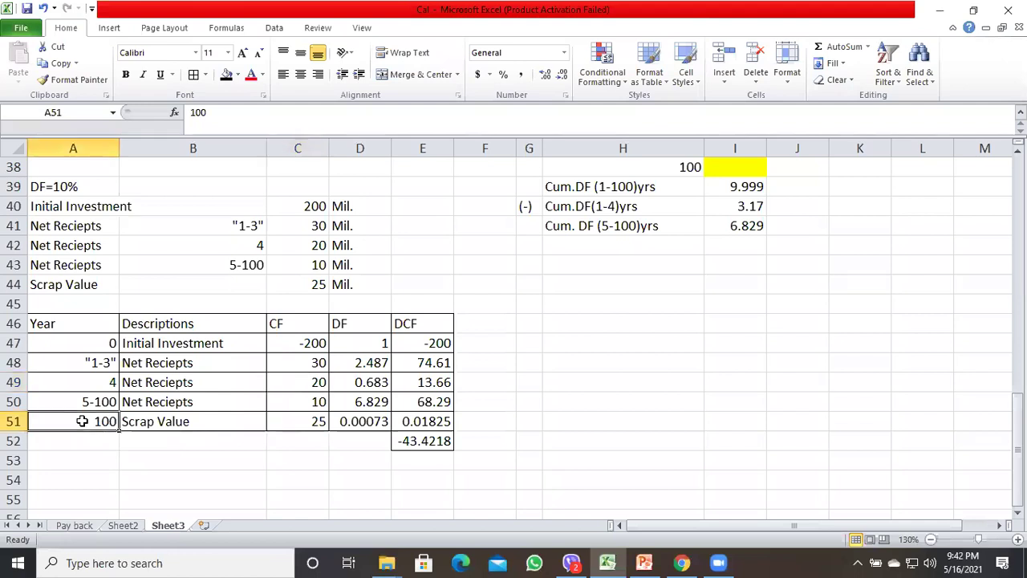
{"action": "key", "text": "Right"}
{"action": "key", "text": "Right"}
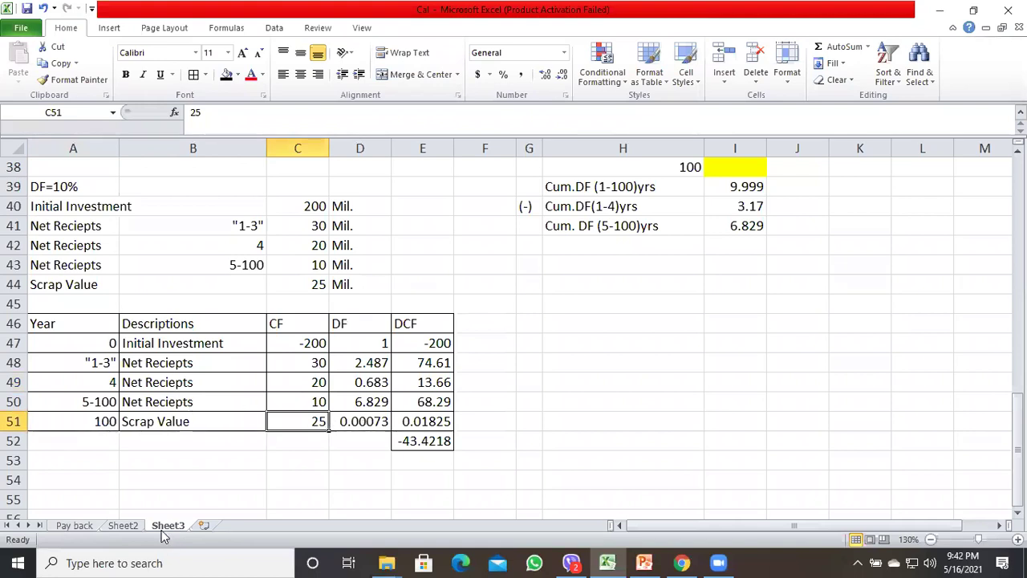
{"action": "key", "text": "Right"}
Check the rate in H10 and the Dn formula in H13 on Sheet2, and return to the scrap value table on Sheet3
{"action": "left_click", "coordinate": [123, 524]}
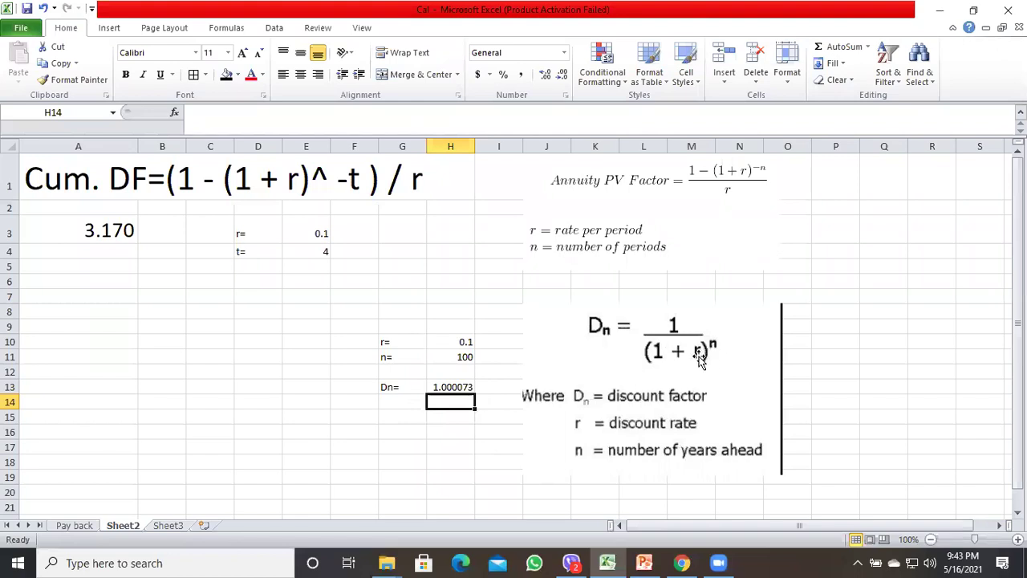
{"action": "left_click", "coordinate": [443, 340]}
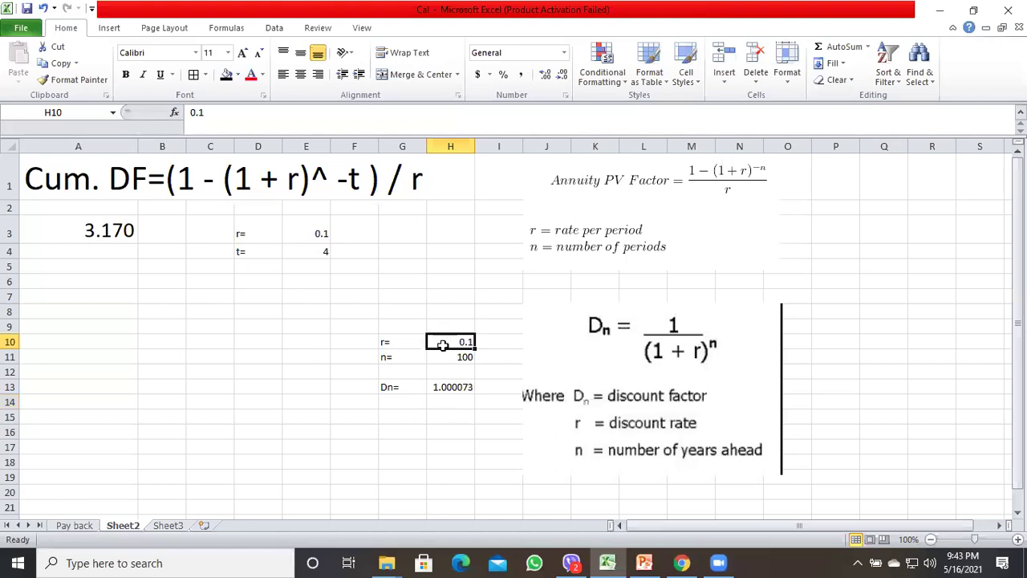
{"action": "left_click", "coordinate": [434, 386]}
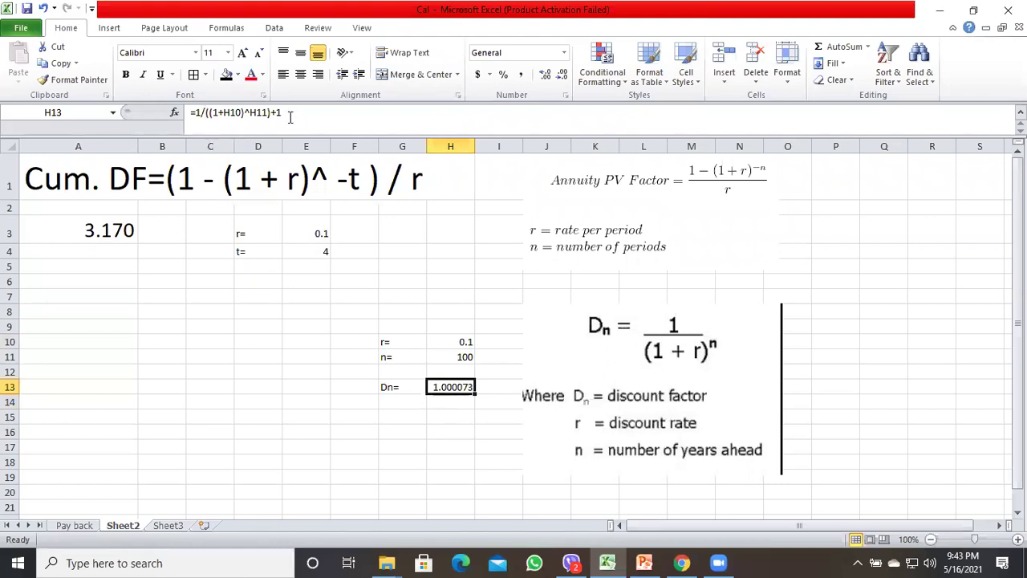
{"action": "left_click", "coordinate": [443, 413]}
{"action": "key", "text": "Up"}
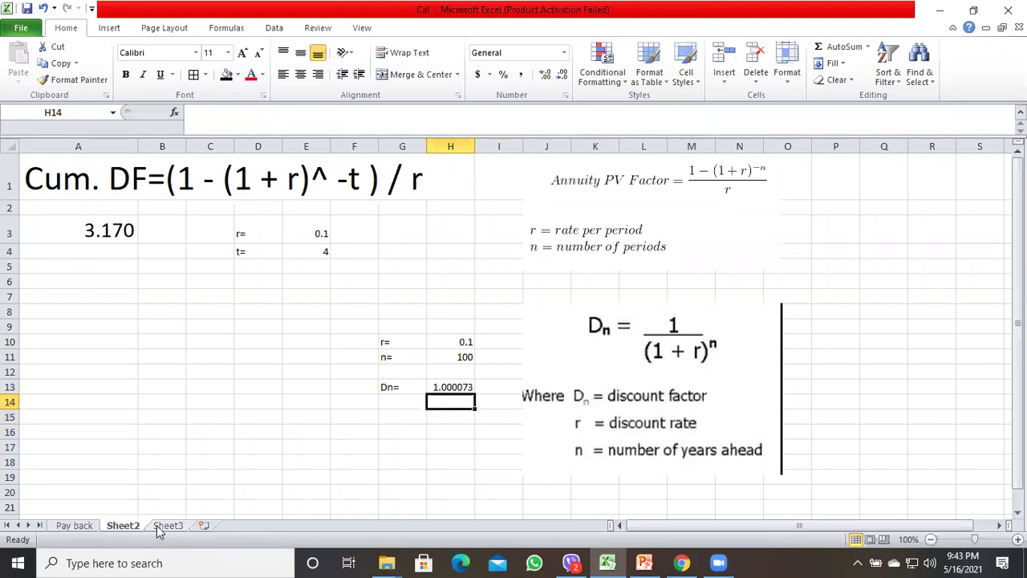
{"action": "key", "text": "ctrl+Page_Down"}
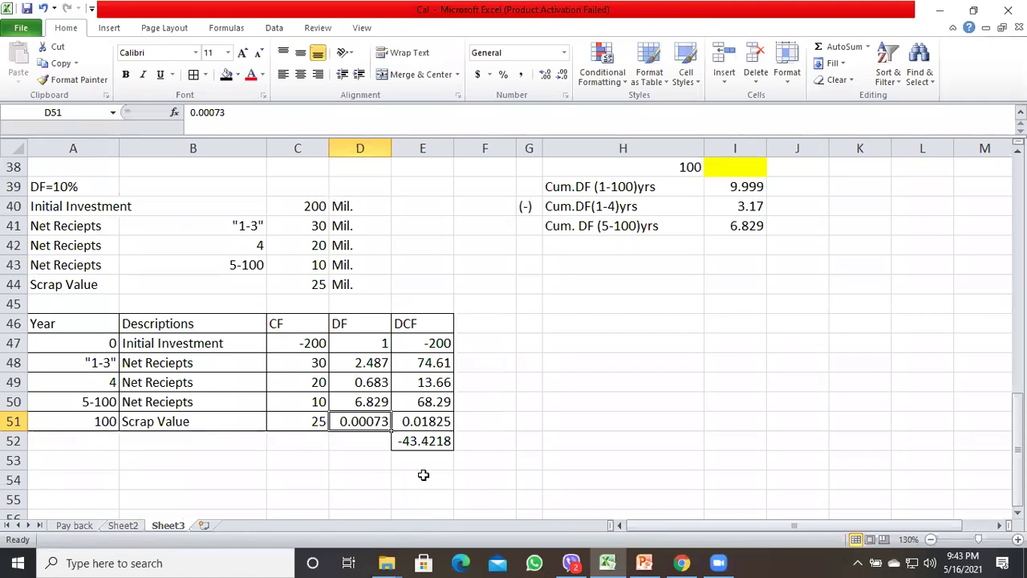
Examine the 5-100 year entry in A50 and the cumulative discount factor calculation for years 5-100
{"action": "left_click", "coordinate": [89, 402]}
{"action": "left_click", "coordinate": [221, 115]}
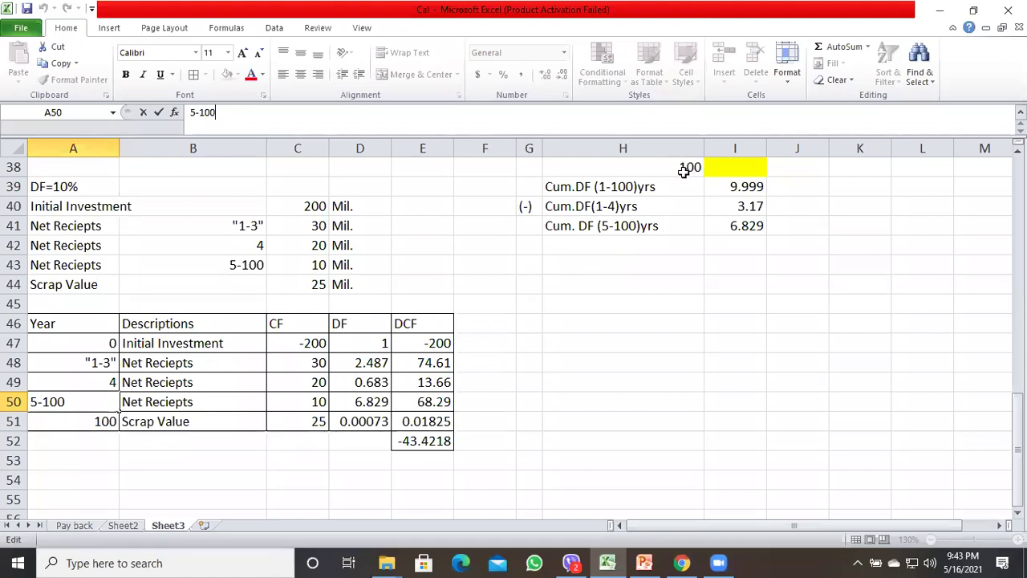
{"action": "key", "text": "Return"}
{"action": "scroll", "coordinate": [680, 237], "scroll_direction": "up", "scroll_amount": 2}
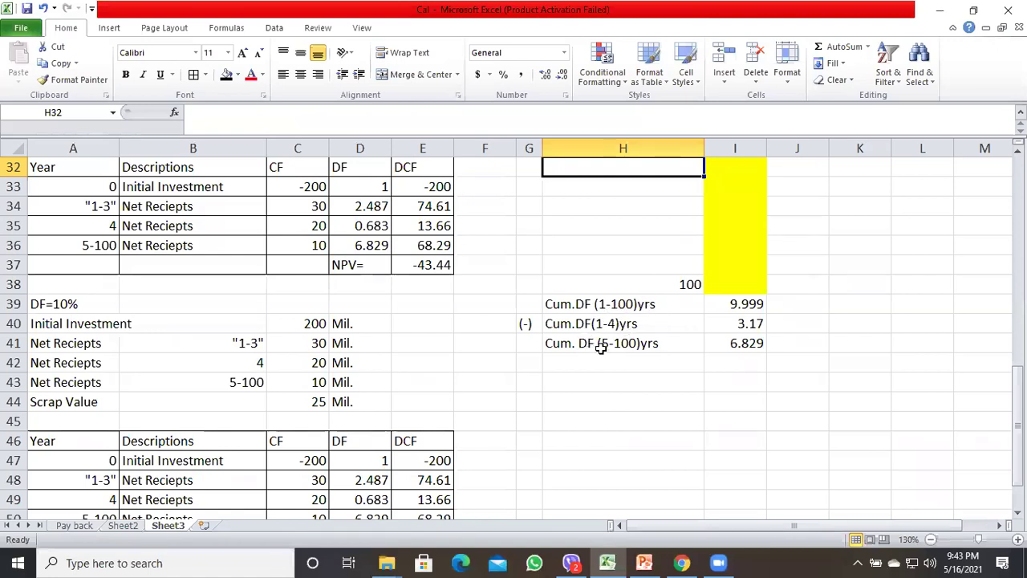
Return to the scrap value table and examine the year 100 cash flow in C51 and its discount factor in D51
{"action": "left_click", "coordinate": [490, 478]}
{"action": "key", "text": "Down"}
{"action": "key", "text": "Down"}
{"action": "key", "text": "Down"}
{"action": "key", "text": "Down"}
{"action": "key", "text": "Down"}
{"action": "key", "text": "Down"}
{"action": "key", "text": "Down"}
{"action": "key", "text": "Down"}
{"action": "key", "text": "Down"}
{"action": "key", "text": "Down"}
{"action": "key", "text": "Down"}
{"action": "key", "text": "Down"}
{"action": "key", "text": "Down"}
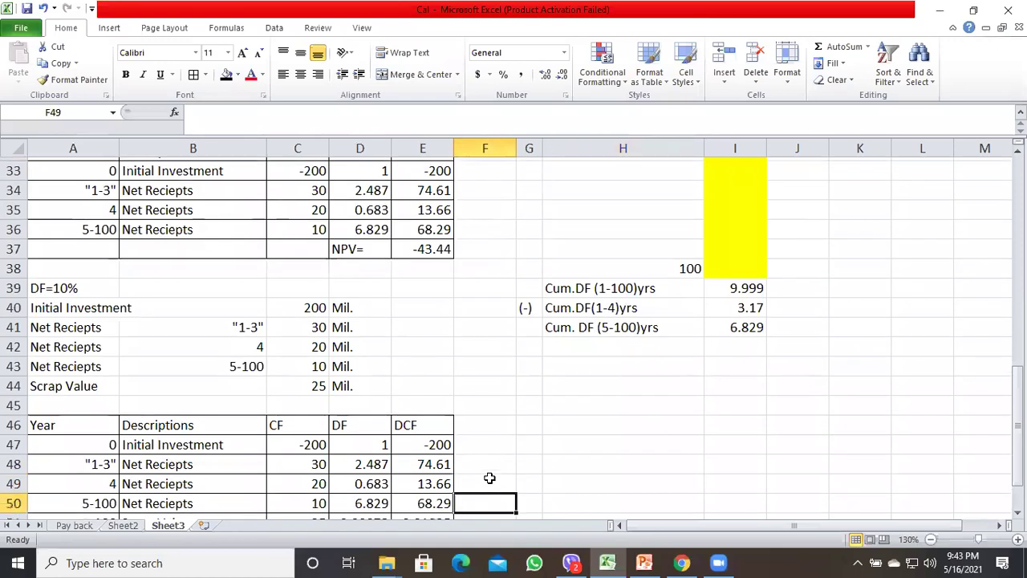
{"action": "left_click", "coordinate": [305, 299]}
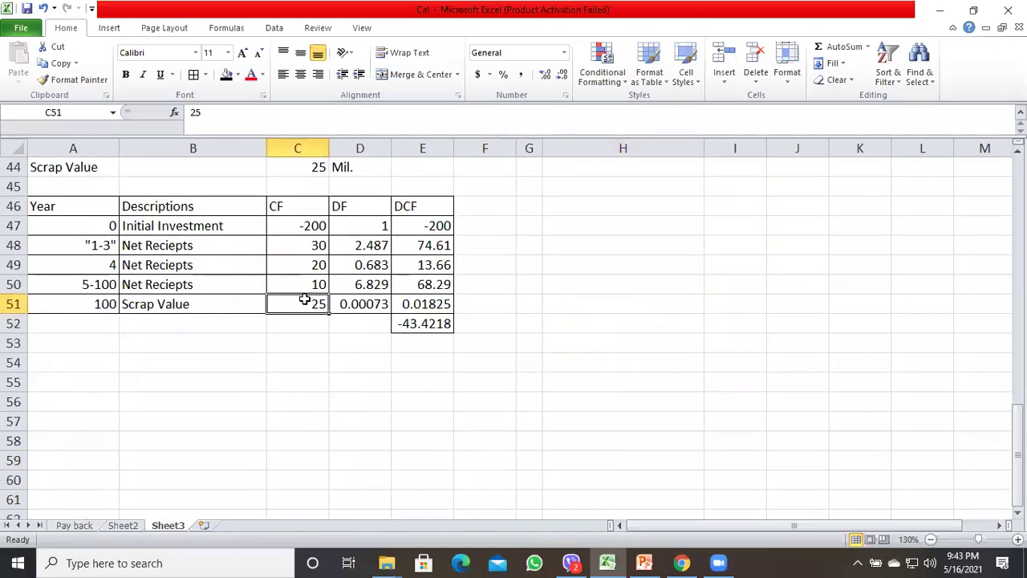
{"action": "left_click", "coordinate": [363, 304]}
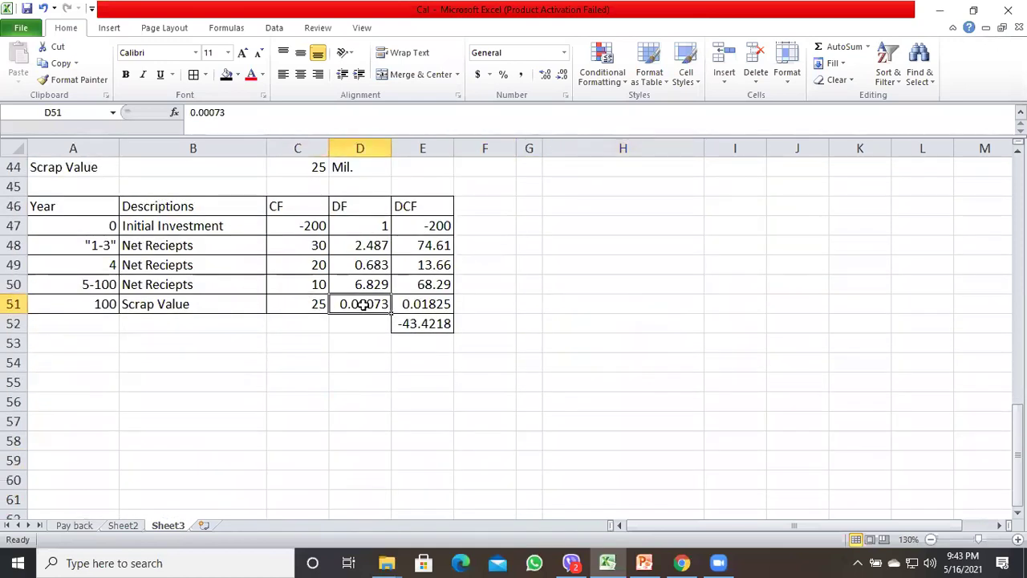
{"action": "left_click", "coordinate": [449, 344]}
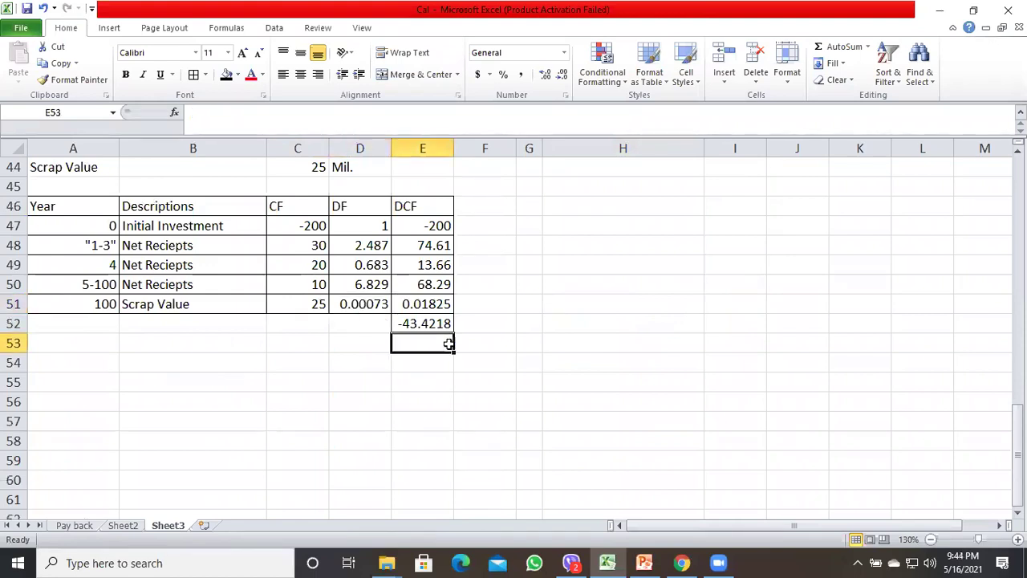
Go back from below the scrap value table to the years 1-3 net receipts description in B48
{"action": "left_click", "coordinate": [408, 401]}
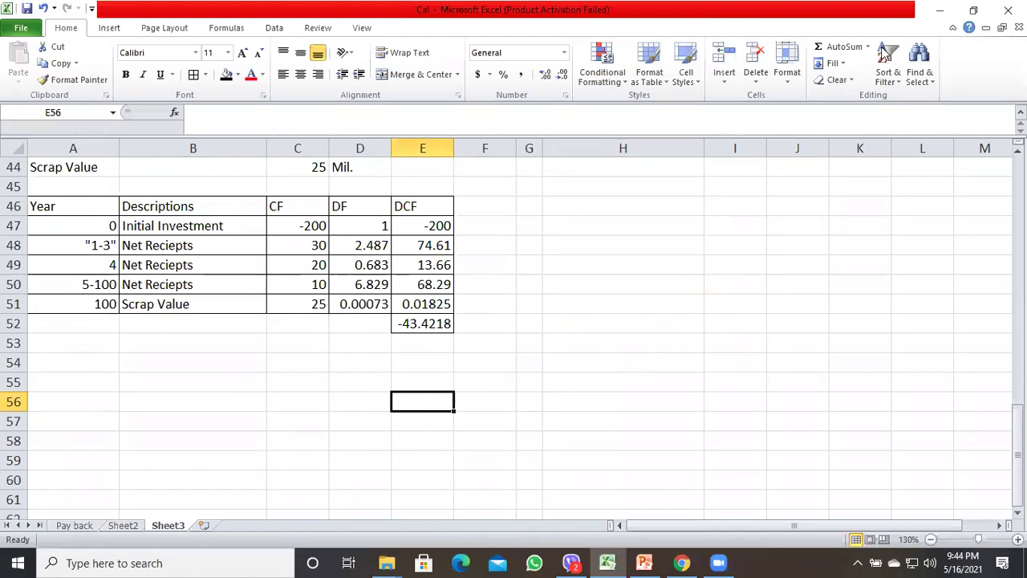
{"action": "key", "text": "Left"}
{"action": "key", "text": "Left"}
{"action": "key", "text": "Left"}
{"action": "key", "text": "Up"}
{"action": "key", "text": "Up"}
{"action": "key", "text": "Up"}
{"action": "key", "text": "Up"}
{"action": "key", "text": "Up"}
{"action": "key", "text": "Up"}
{"action": "key", "text": "Up"}
{"action": "key", "text": "Up"}
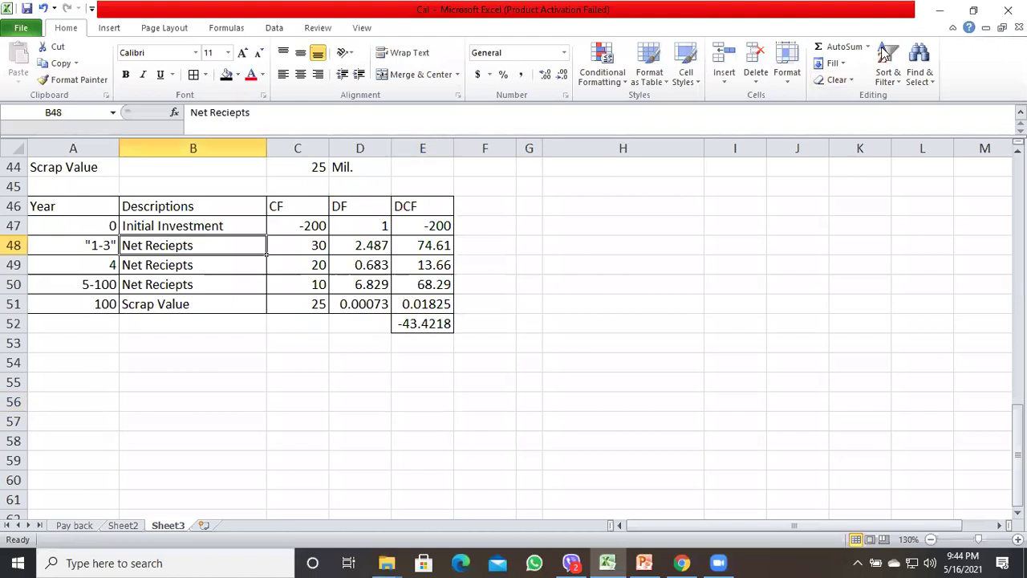